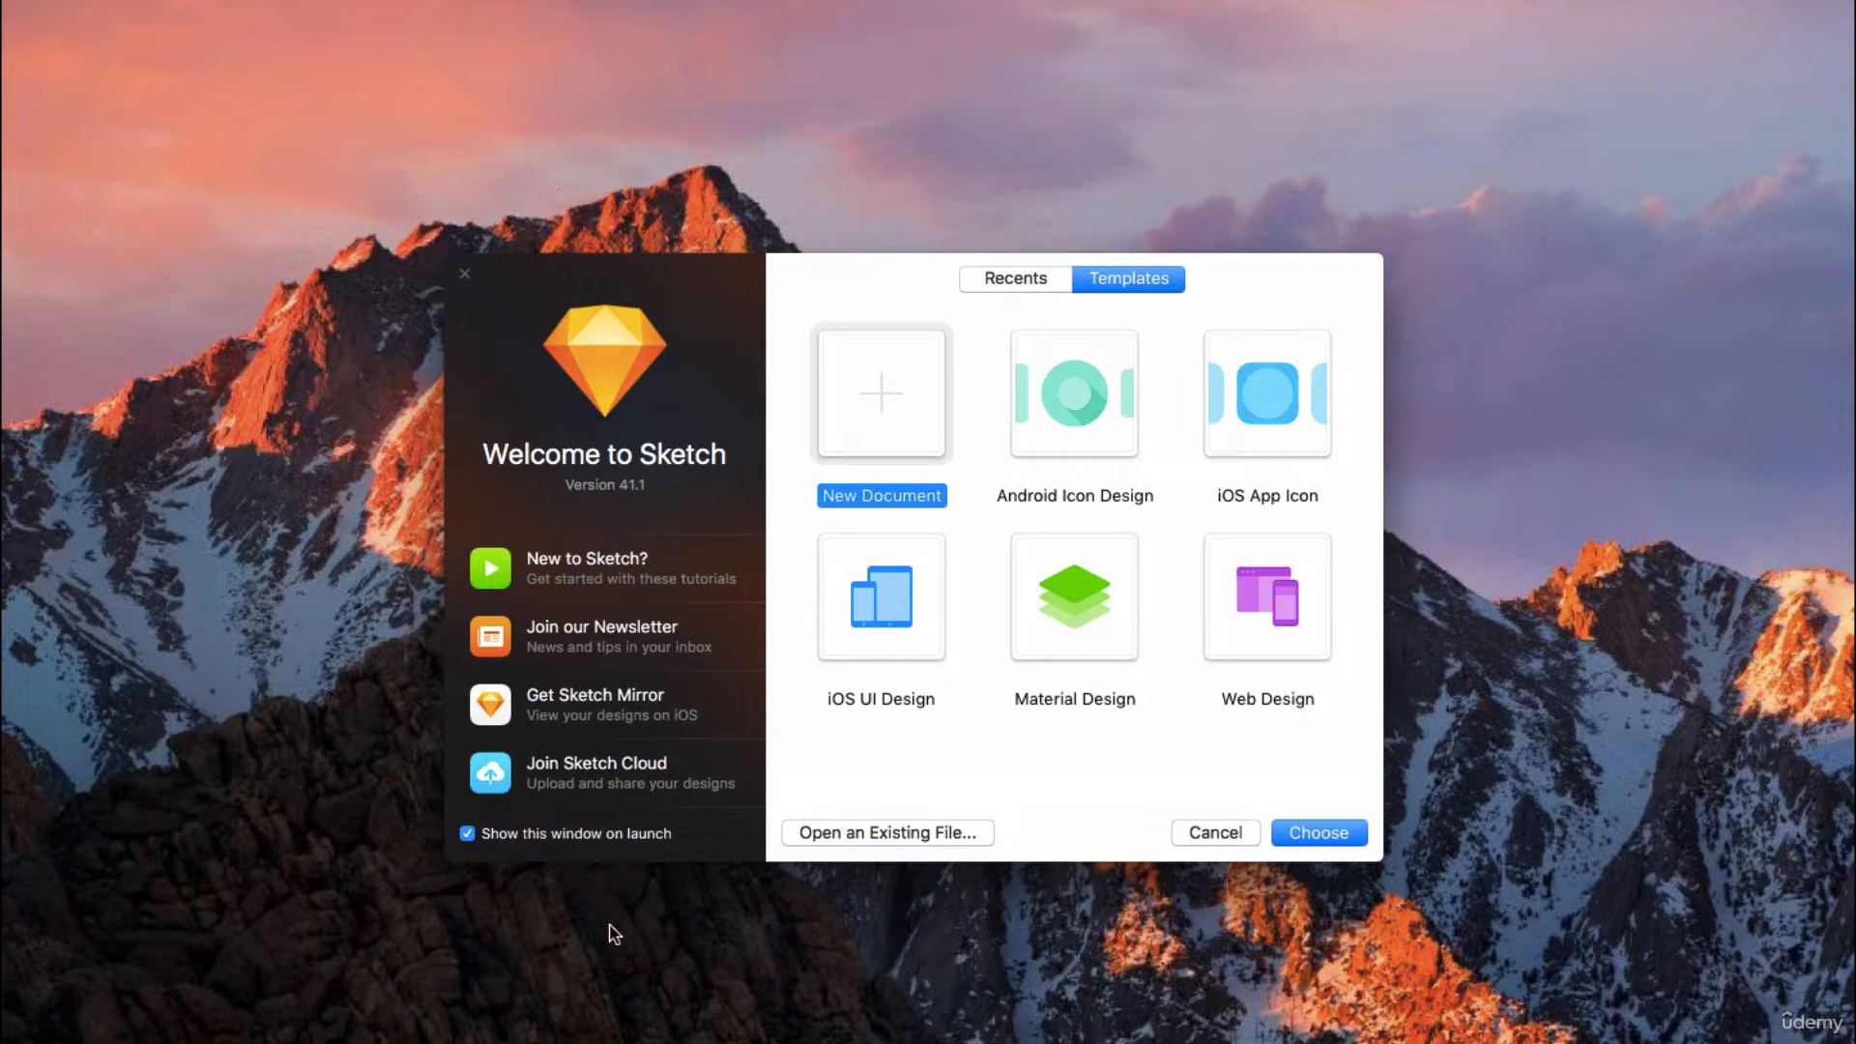
Create a document from the iOS UI Design template and save it as "Sketch Example" in the Documents folder.
click(912, 632)
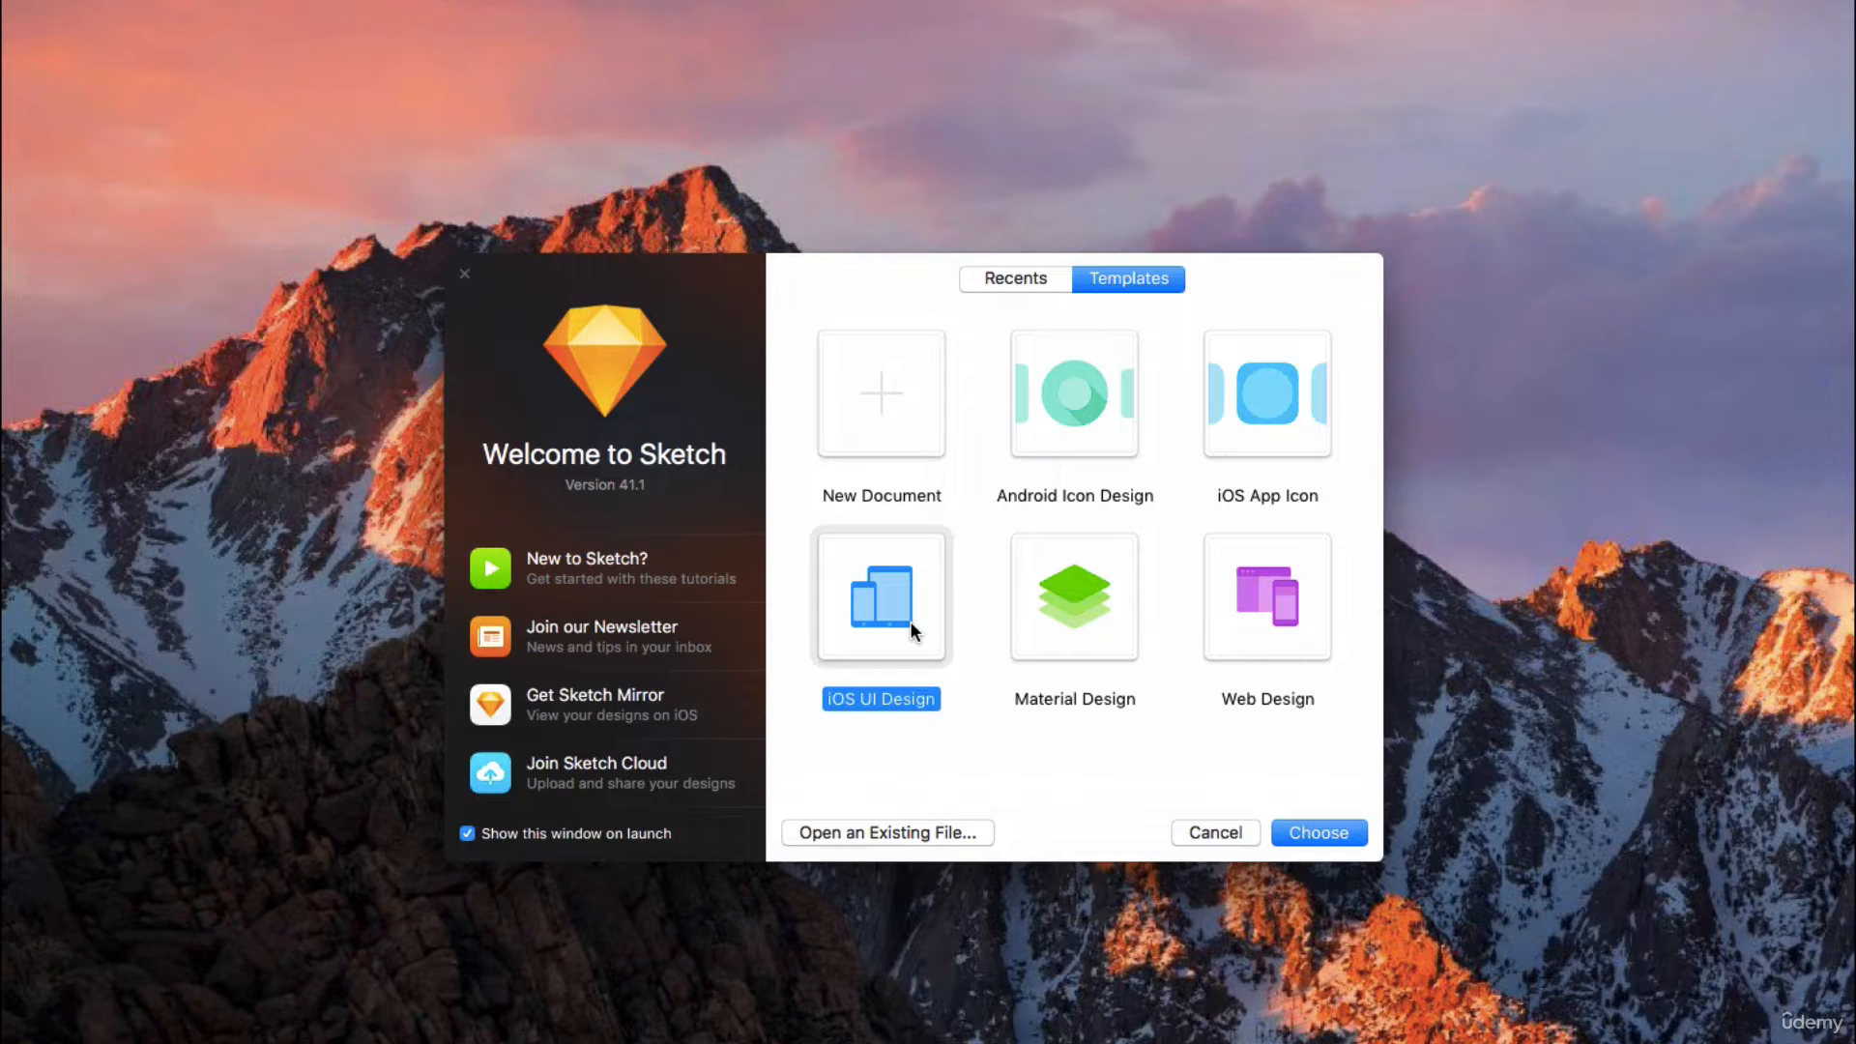
click(1313, 830)
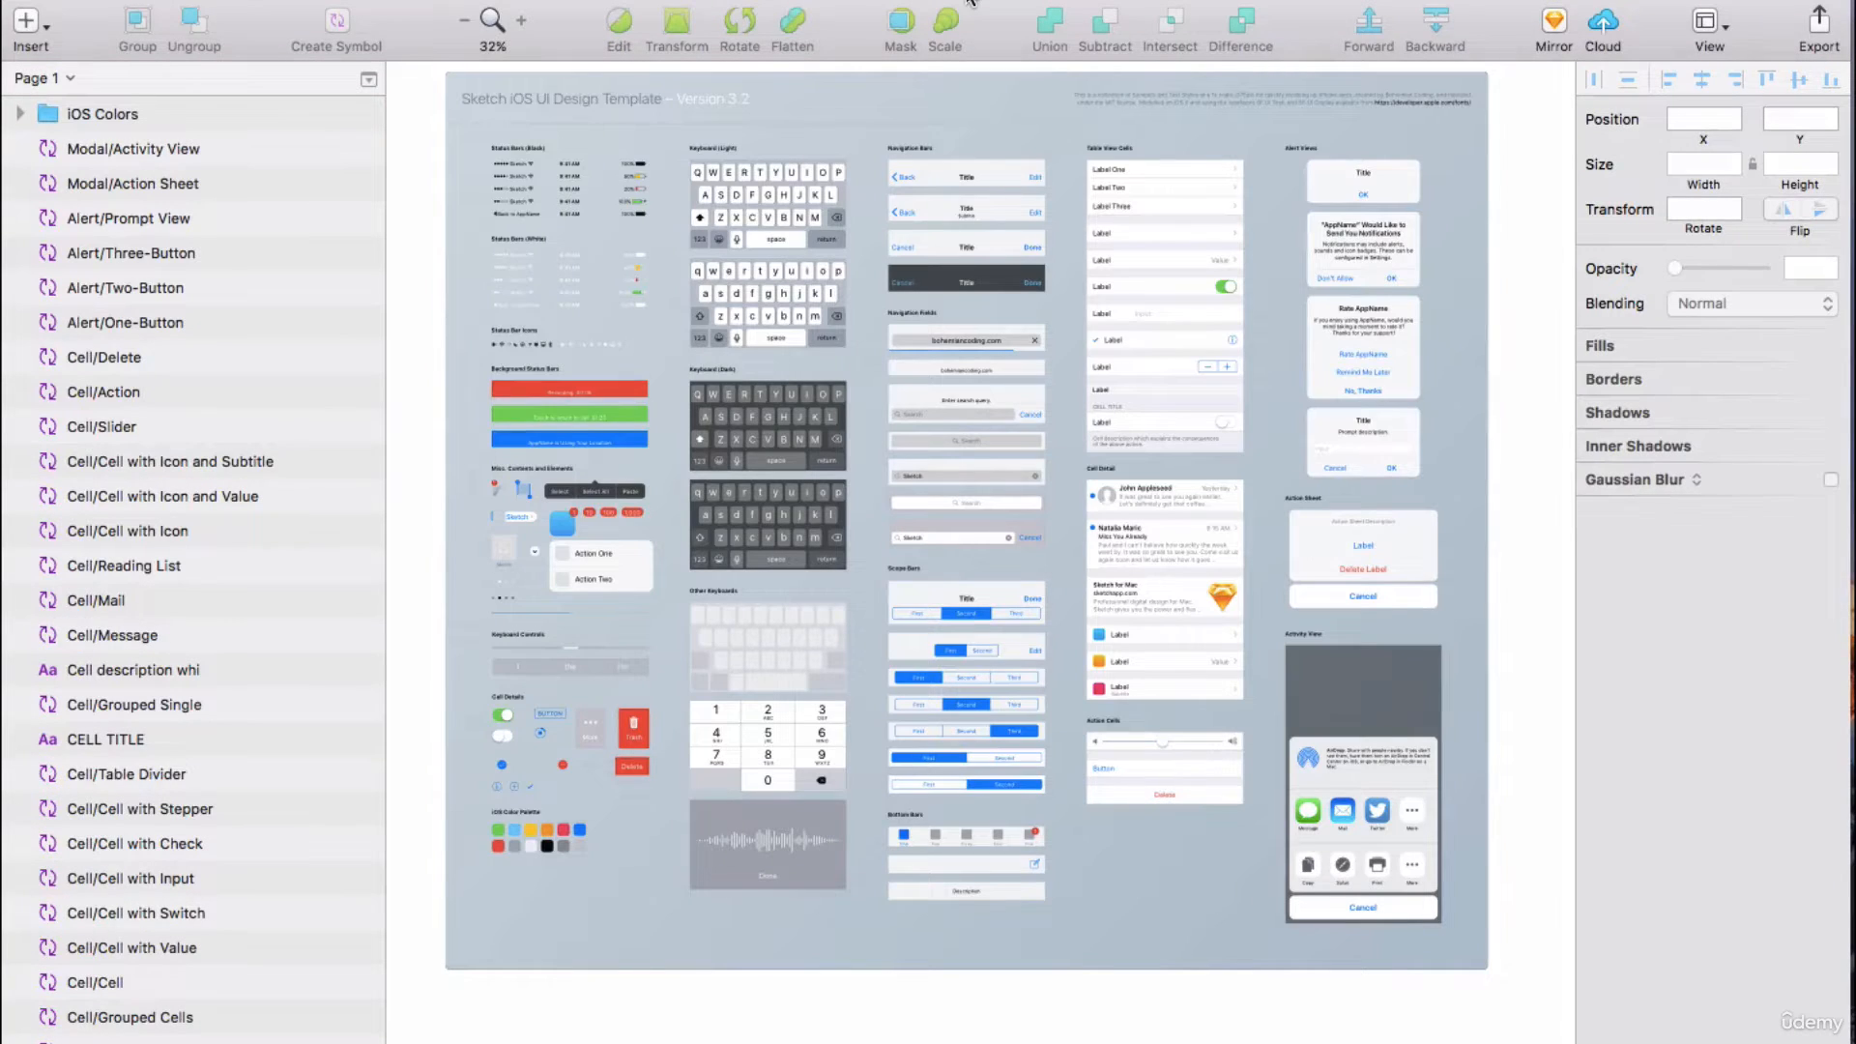
key(super+s)
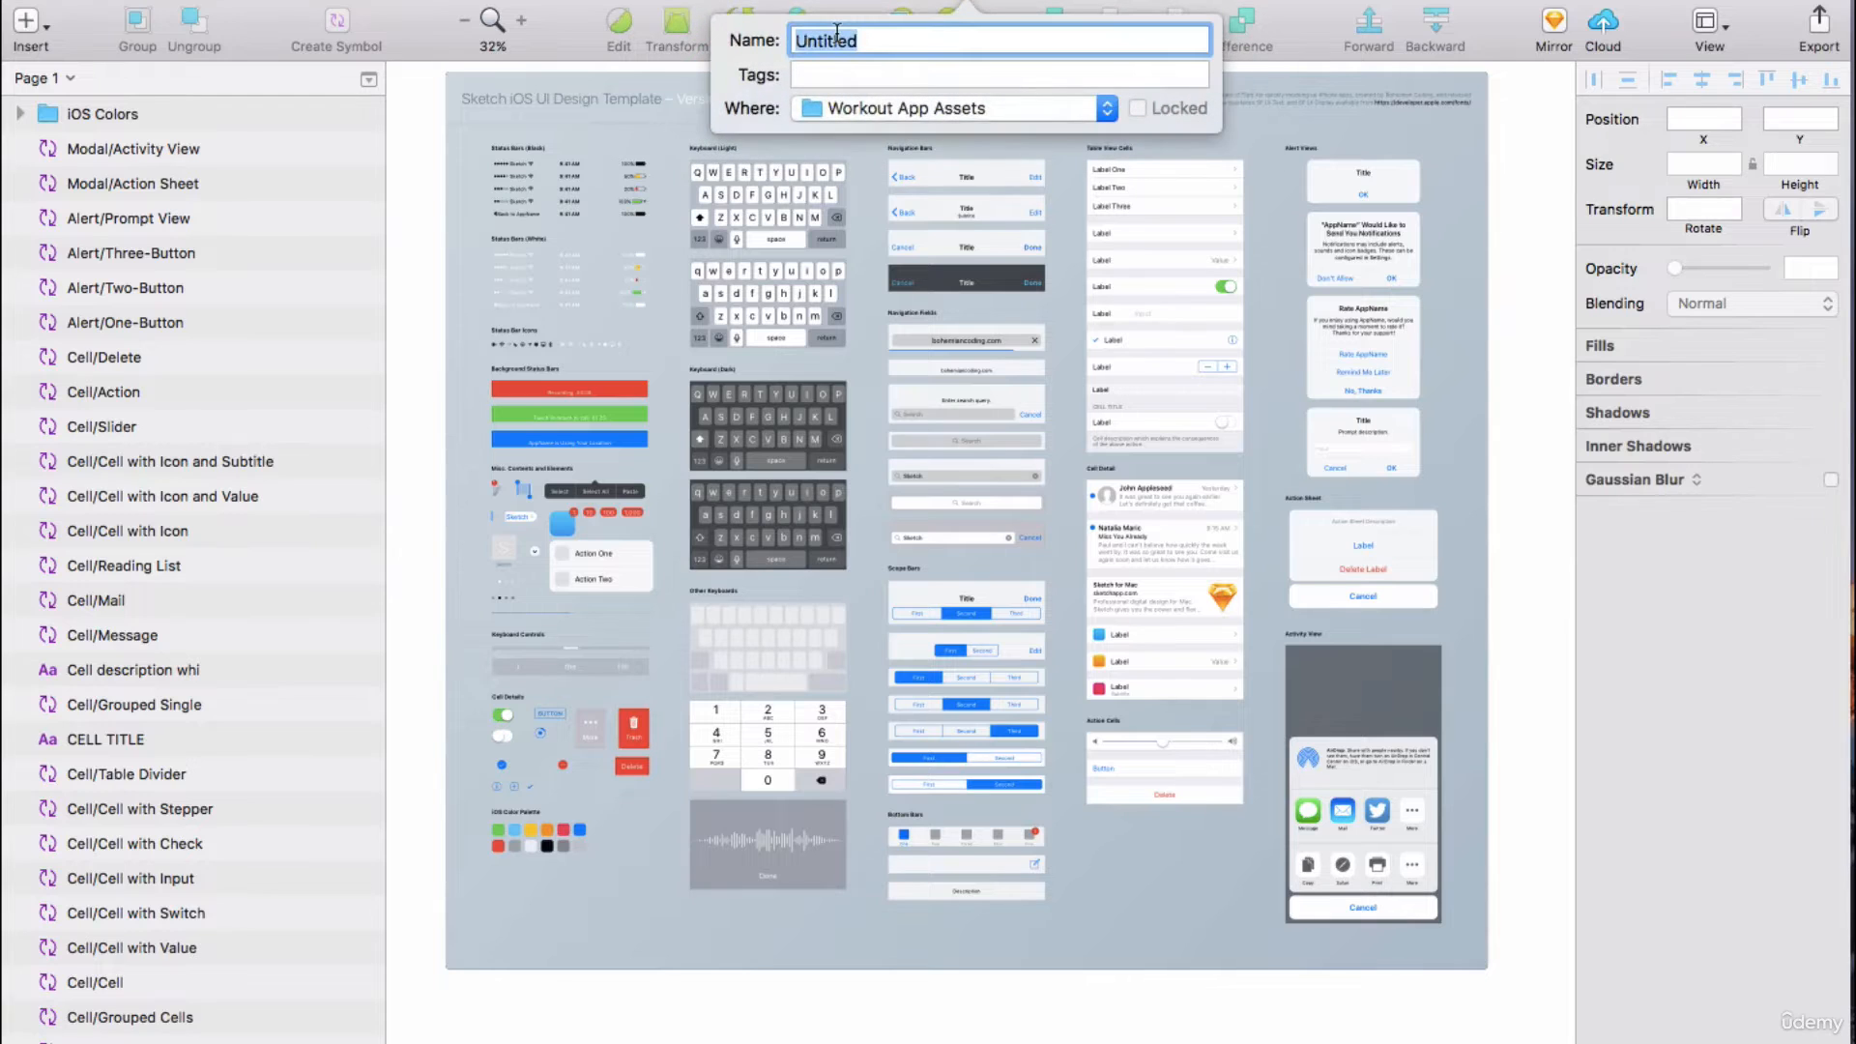
text(Sketch Example)
click(914, 108)
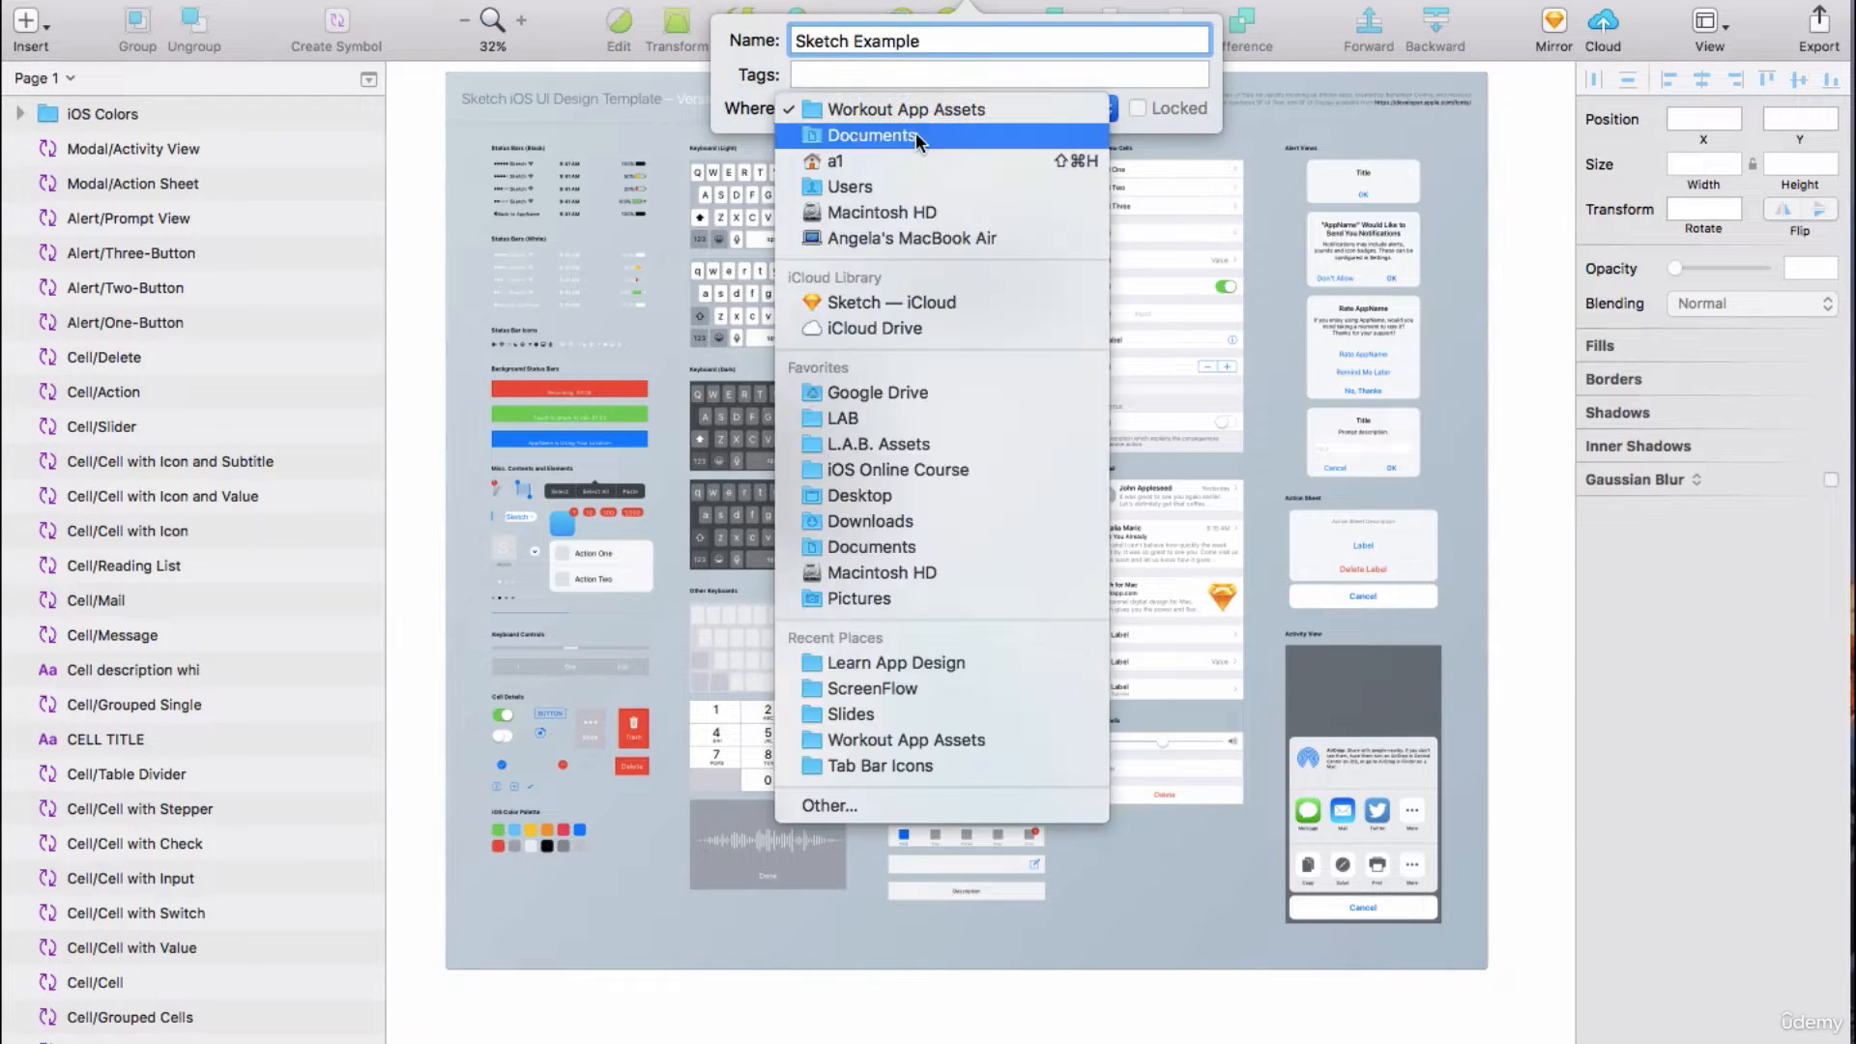
click(914, 131)
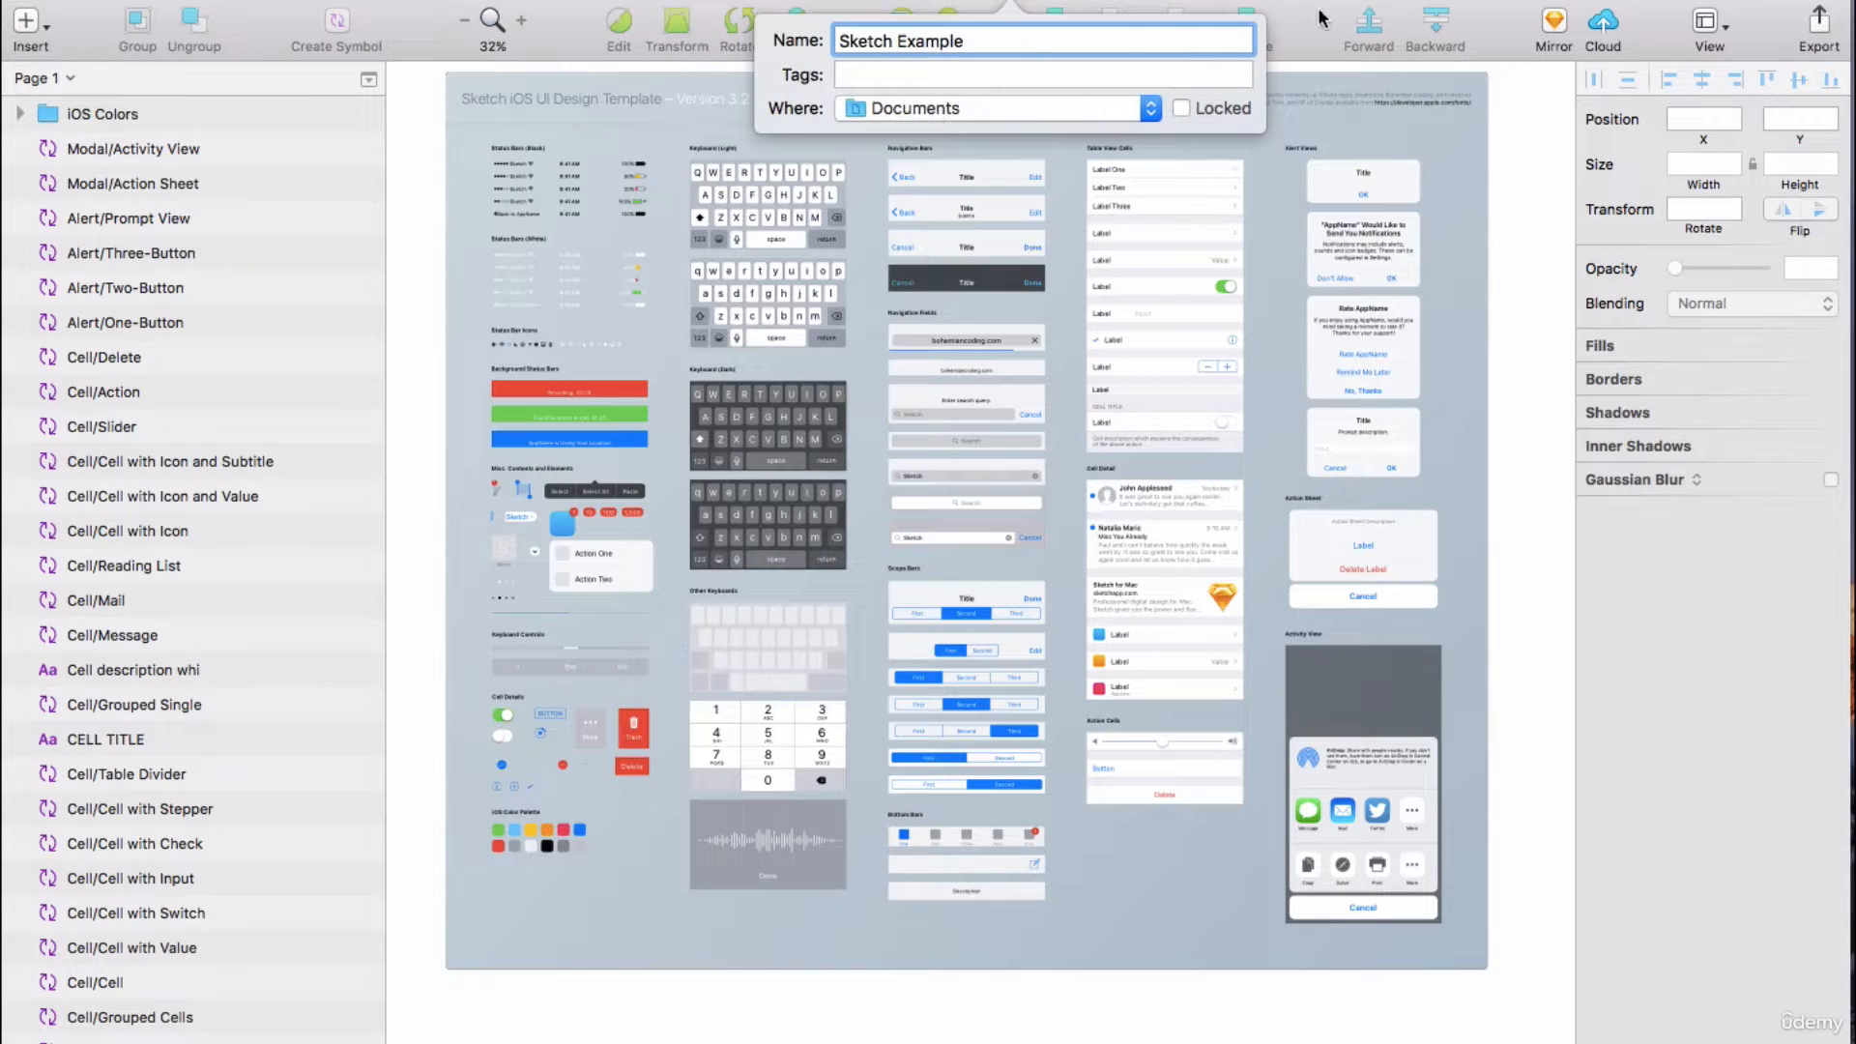
key(Return)
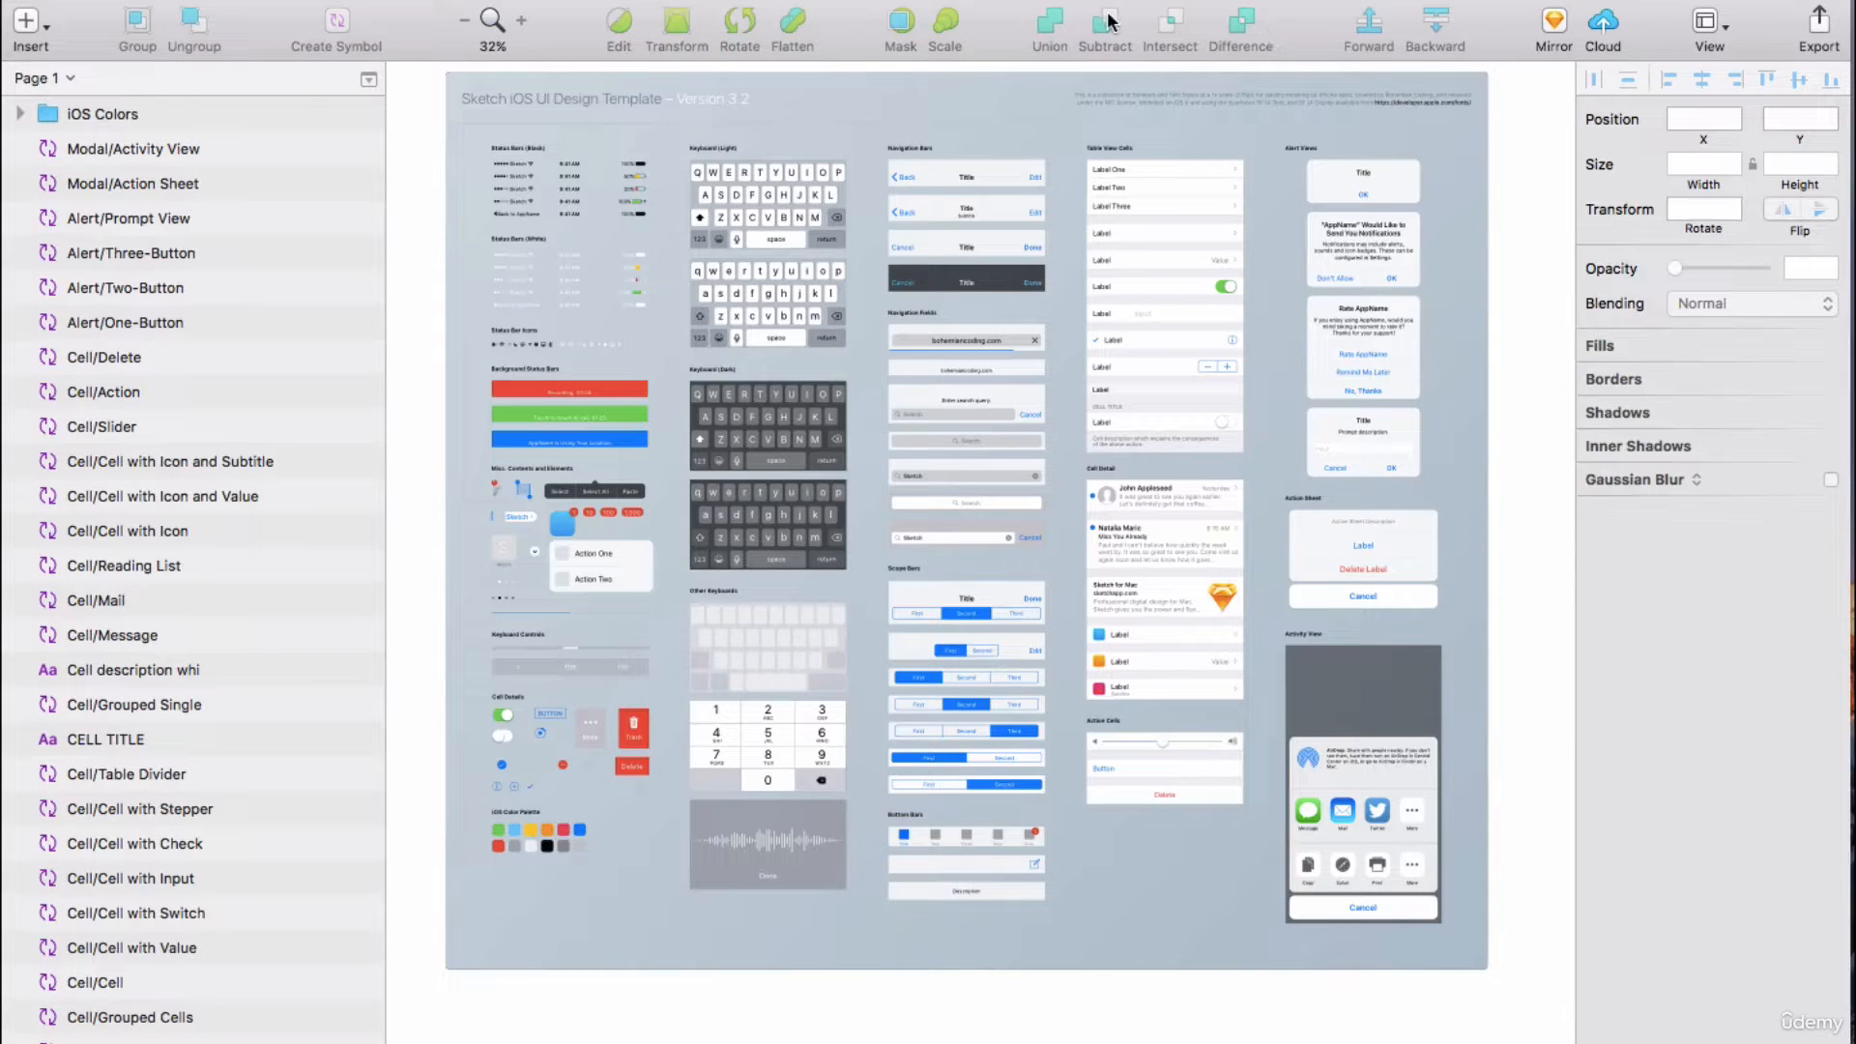
Show the page list and examine the navigation bar symbols on the Symbols page.
click(368, 79)
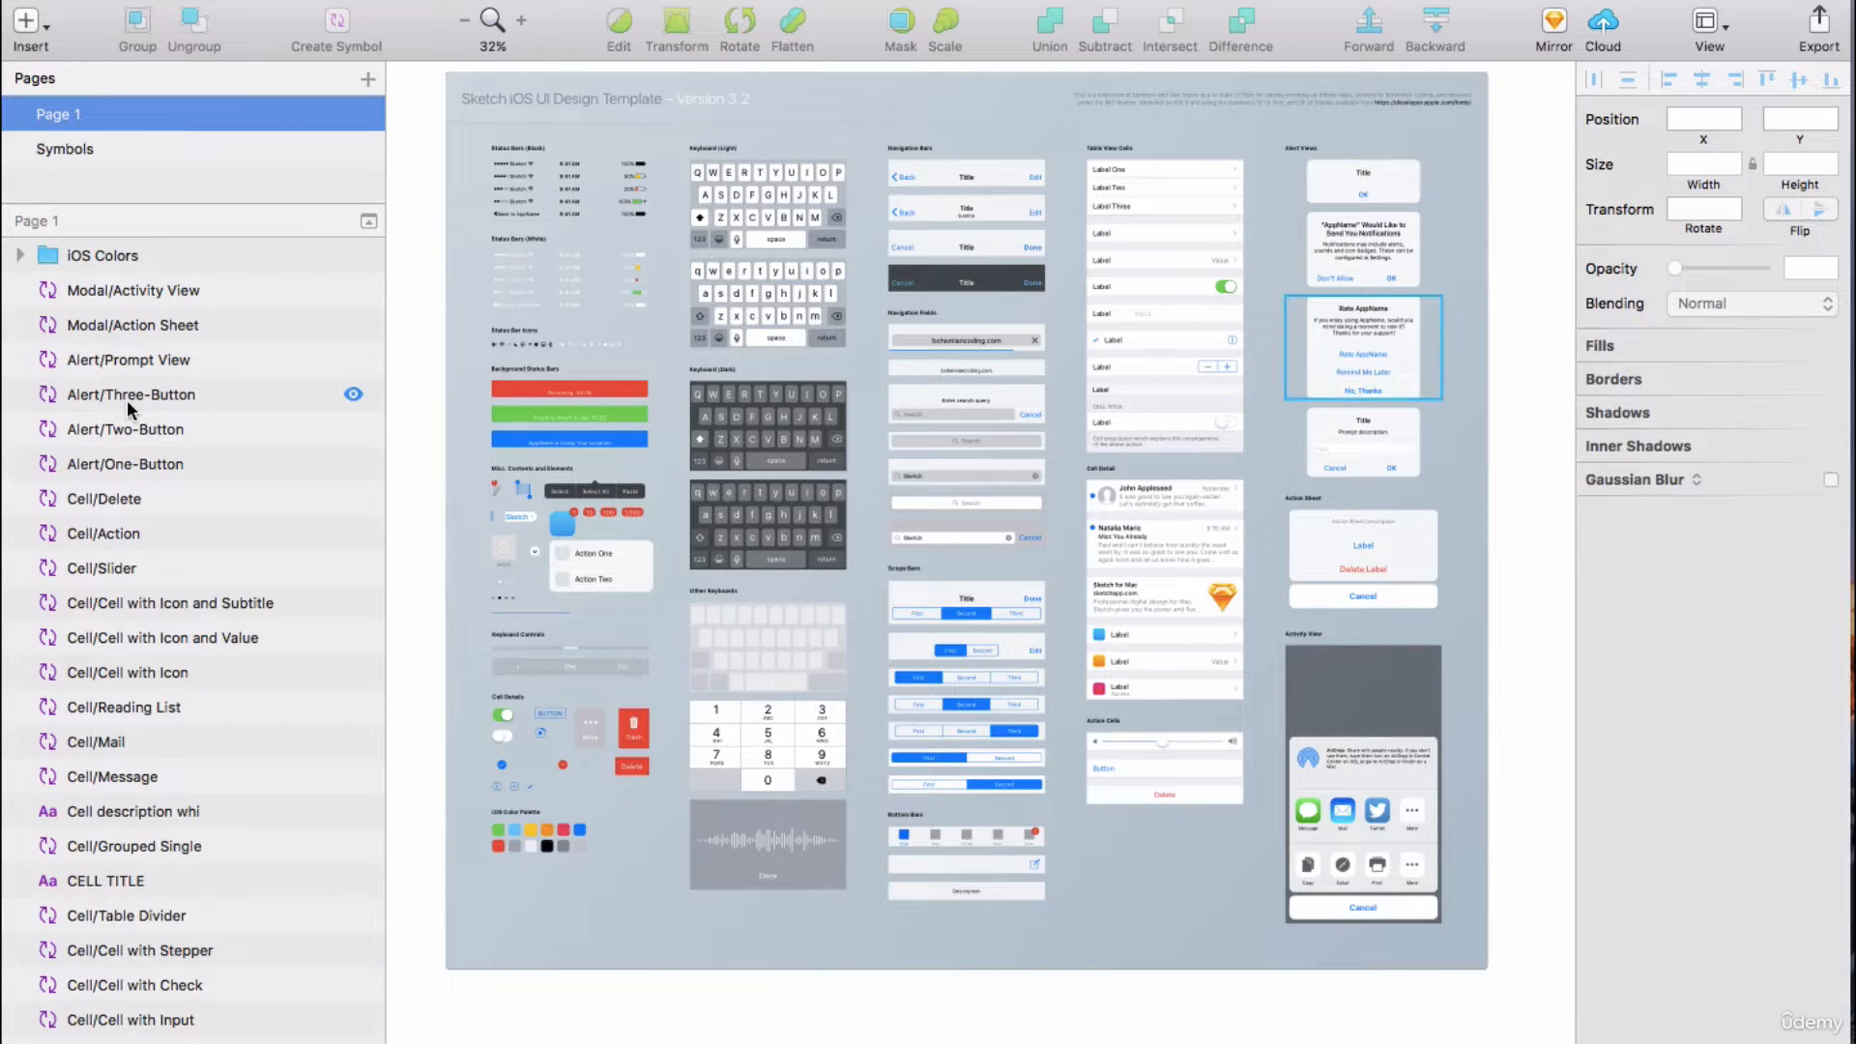
click(62, 151)
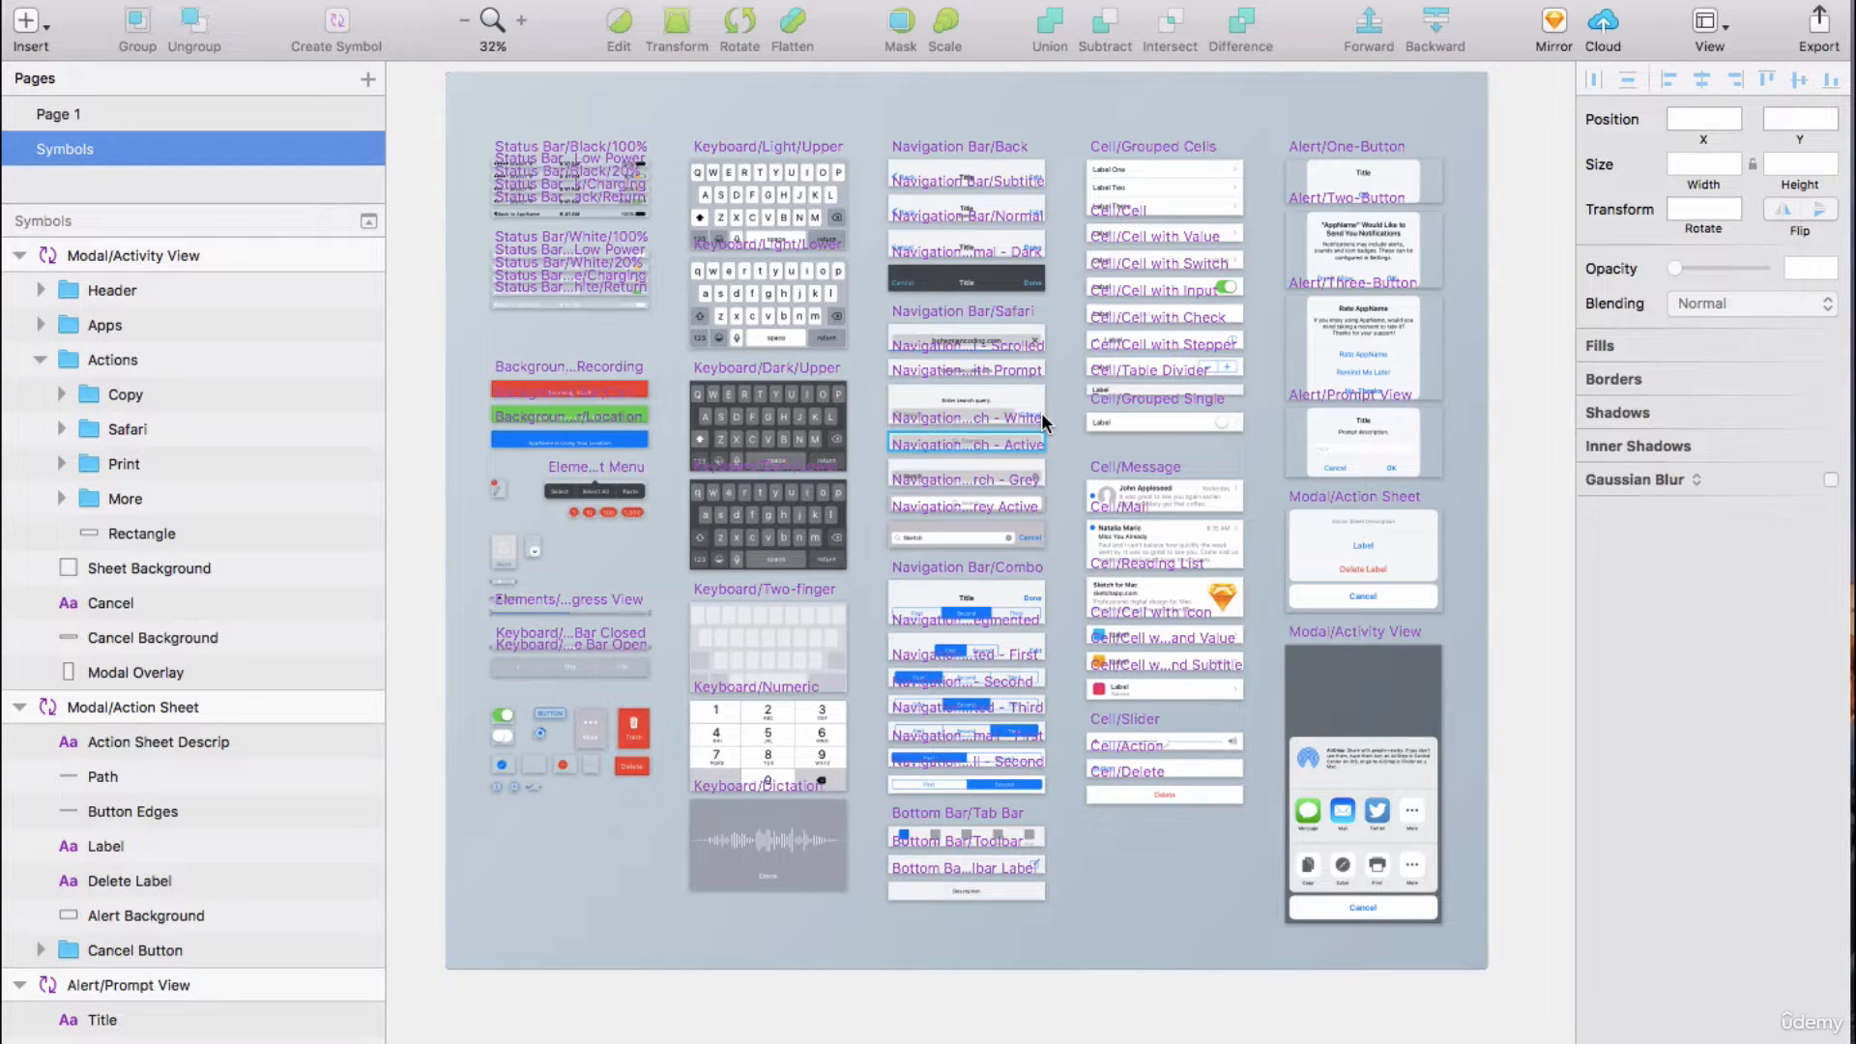
scroll(1041, 418, up, 5)
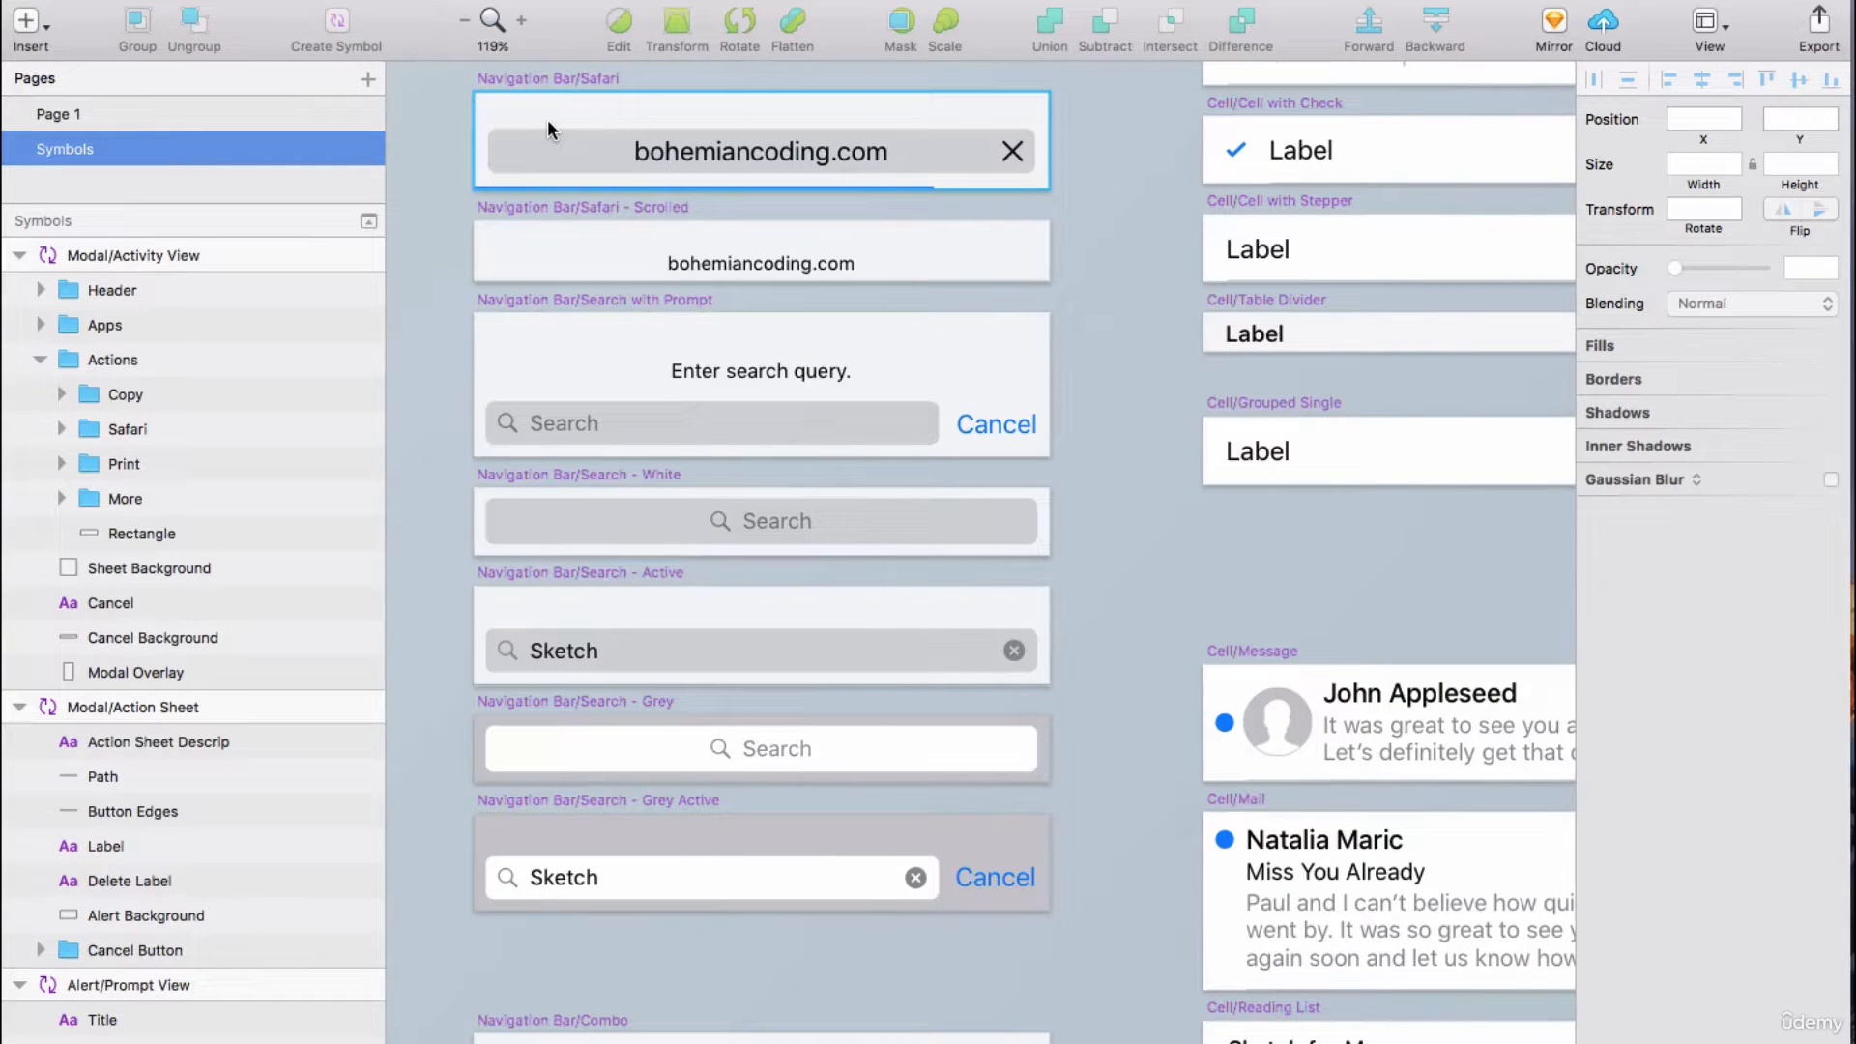
scroll(653, 228, up, 10)
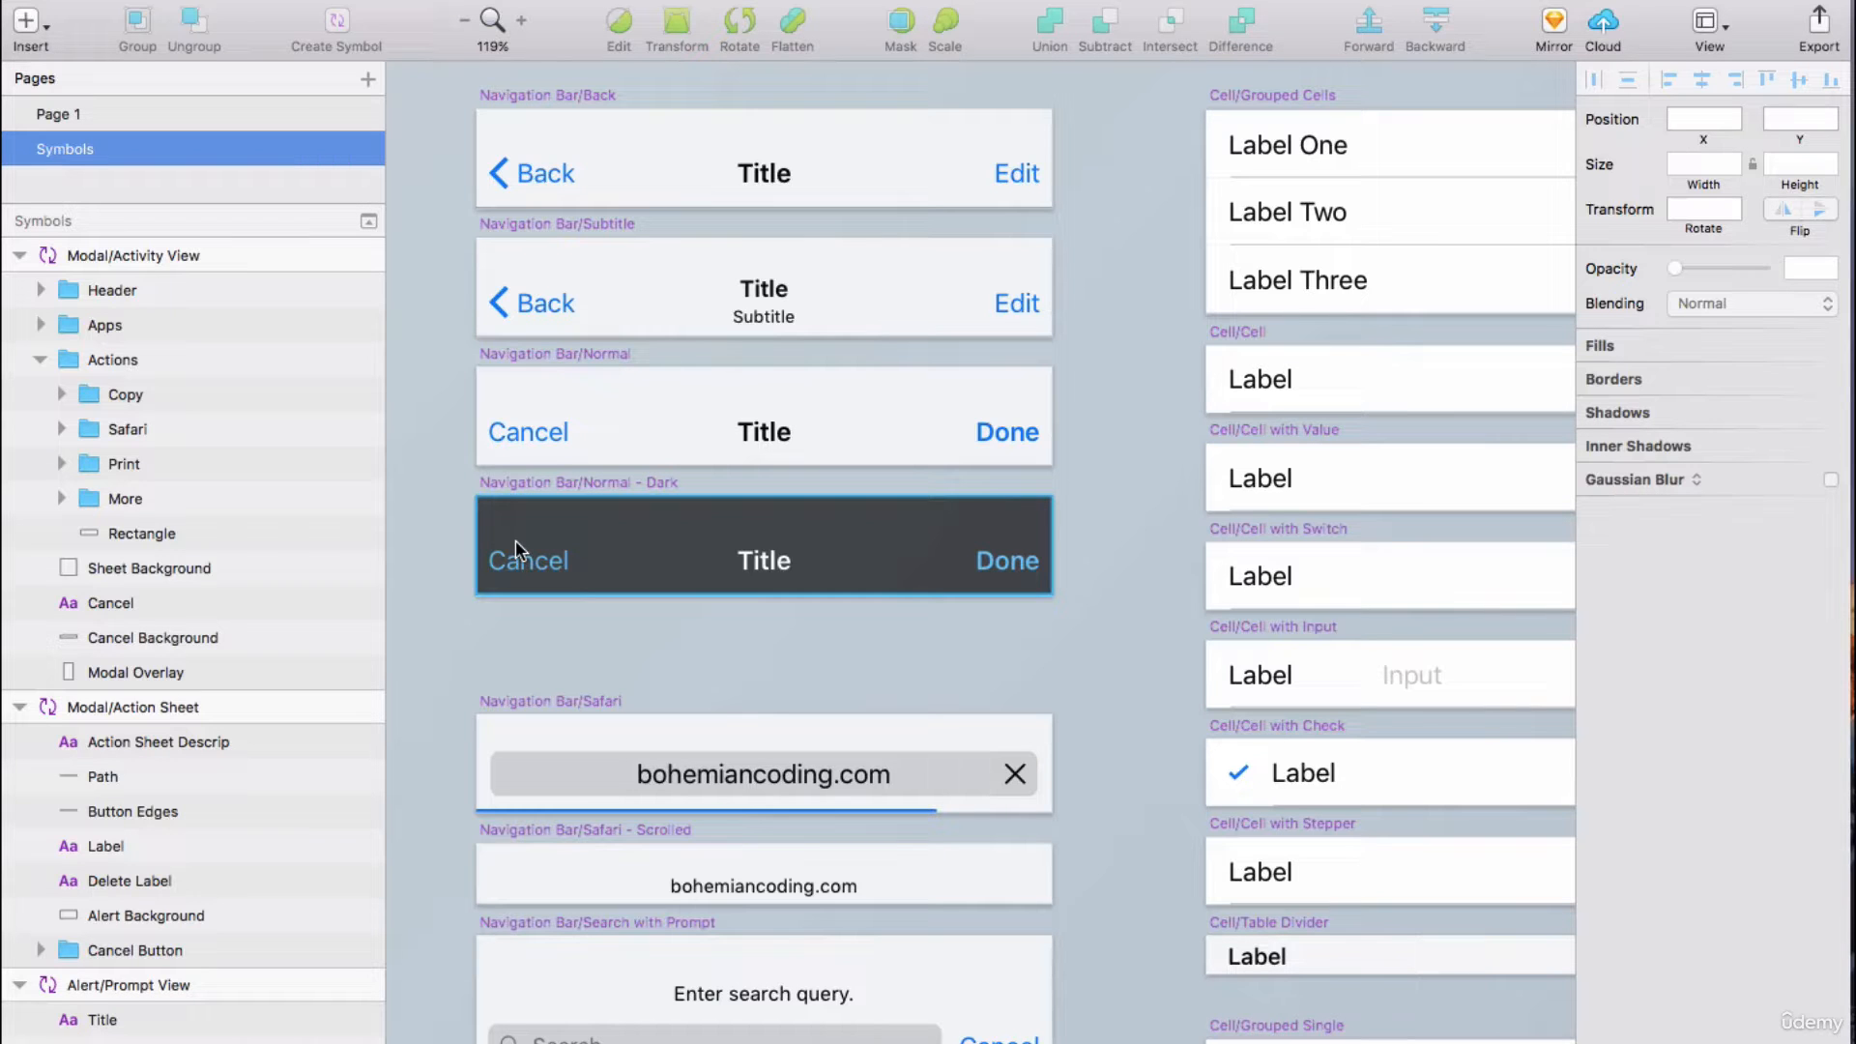
key(Escape)
Return to Page 1 and examine the template's status bars, keyboards, navigation bars, table view cells and other interface elements.
click(95, 118)
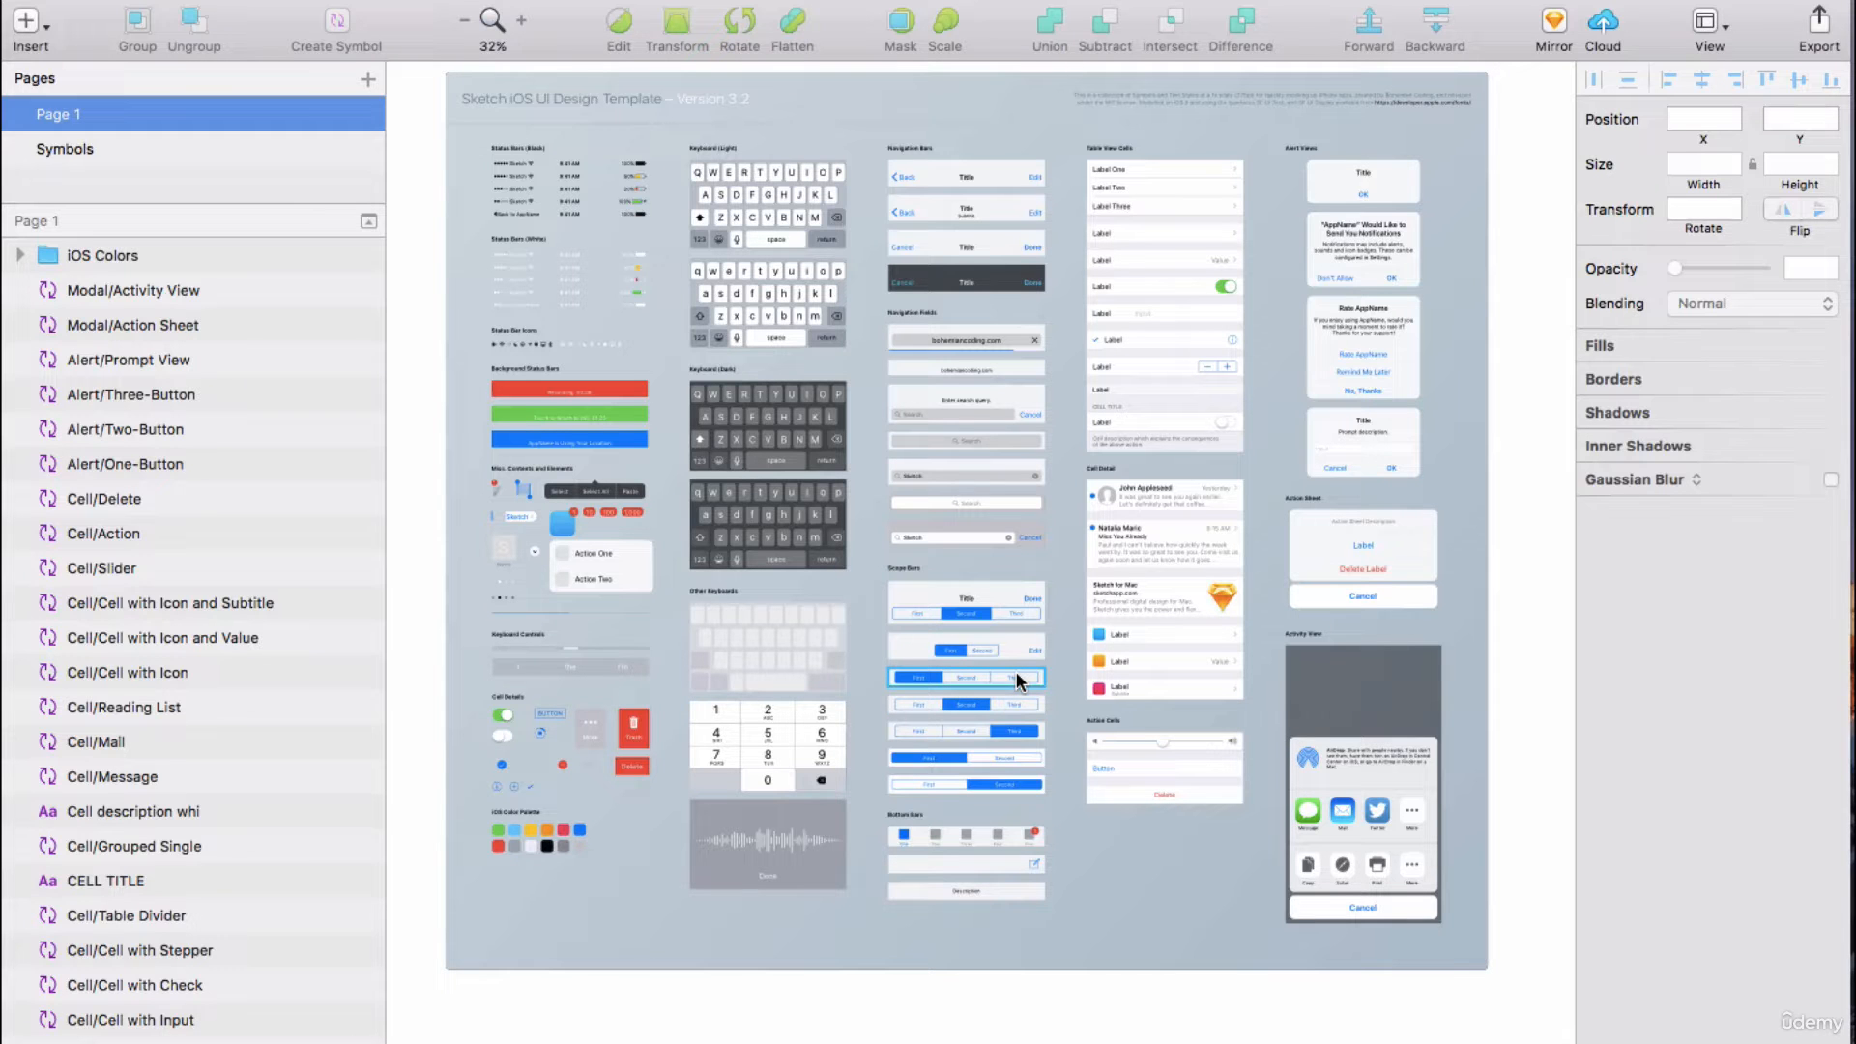
scroll(543, 201, up, 5)
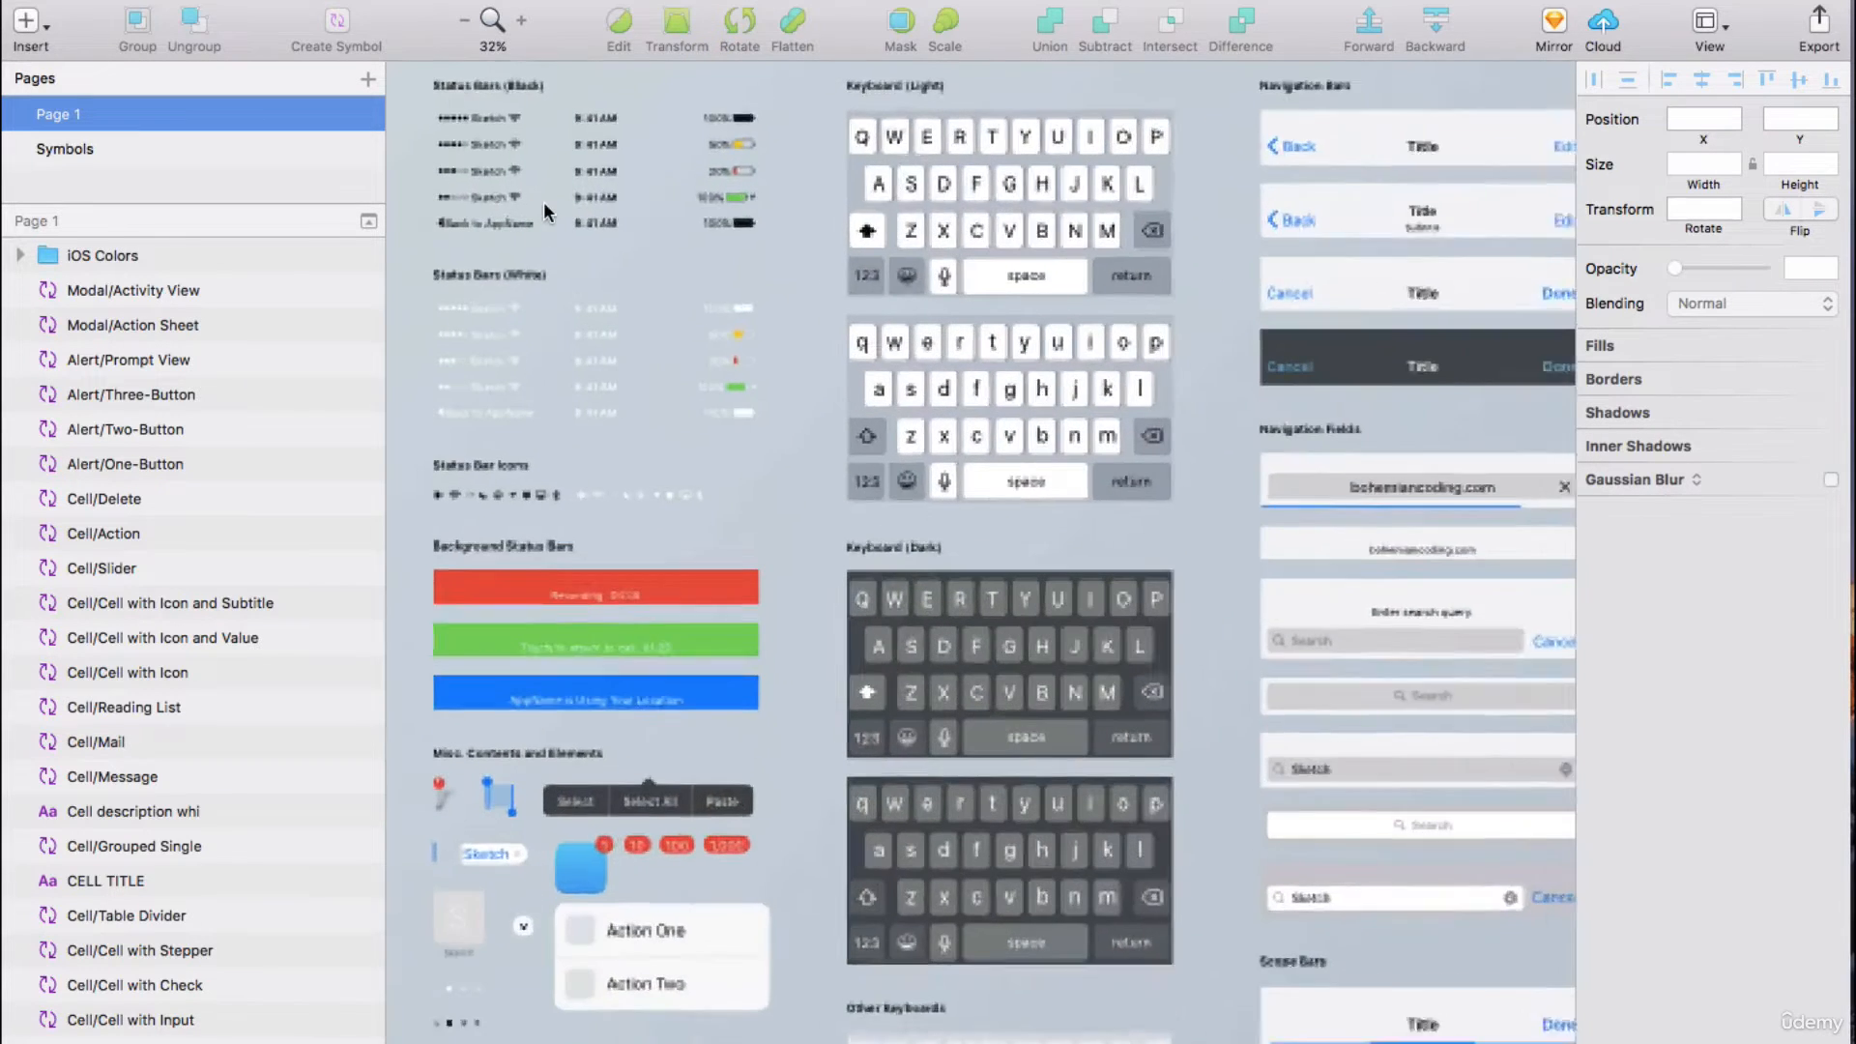
scroll(1121, 447, right, 2)
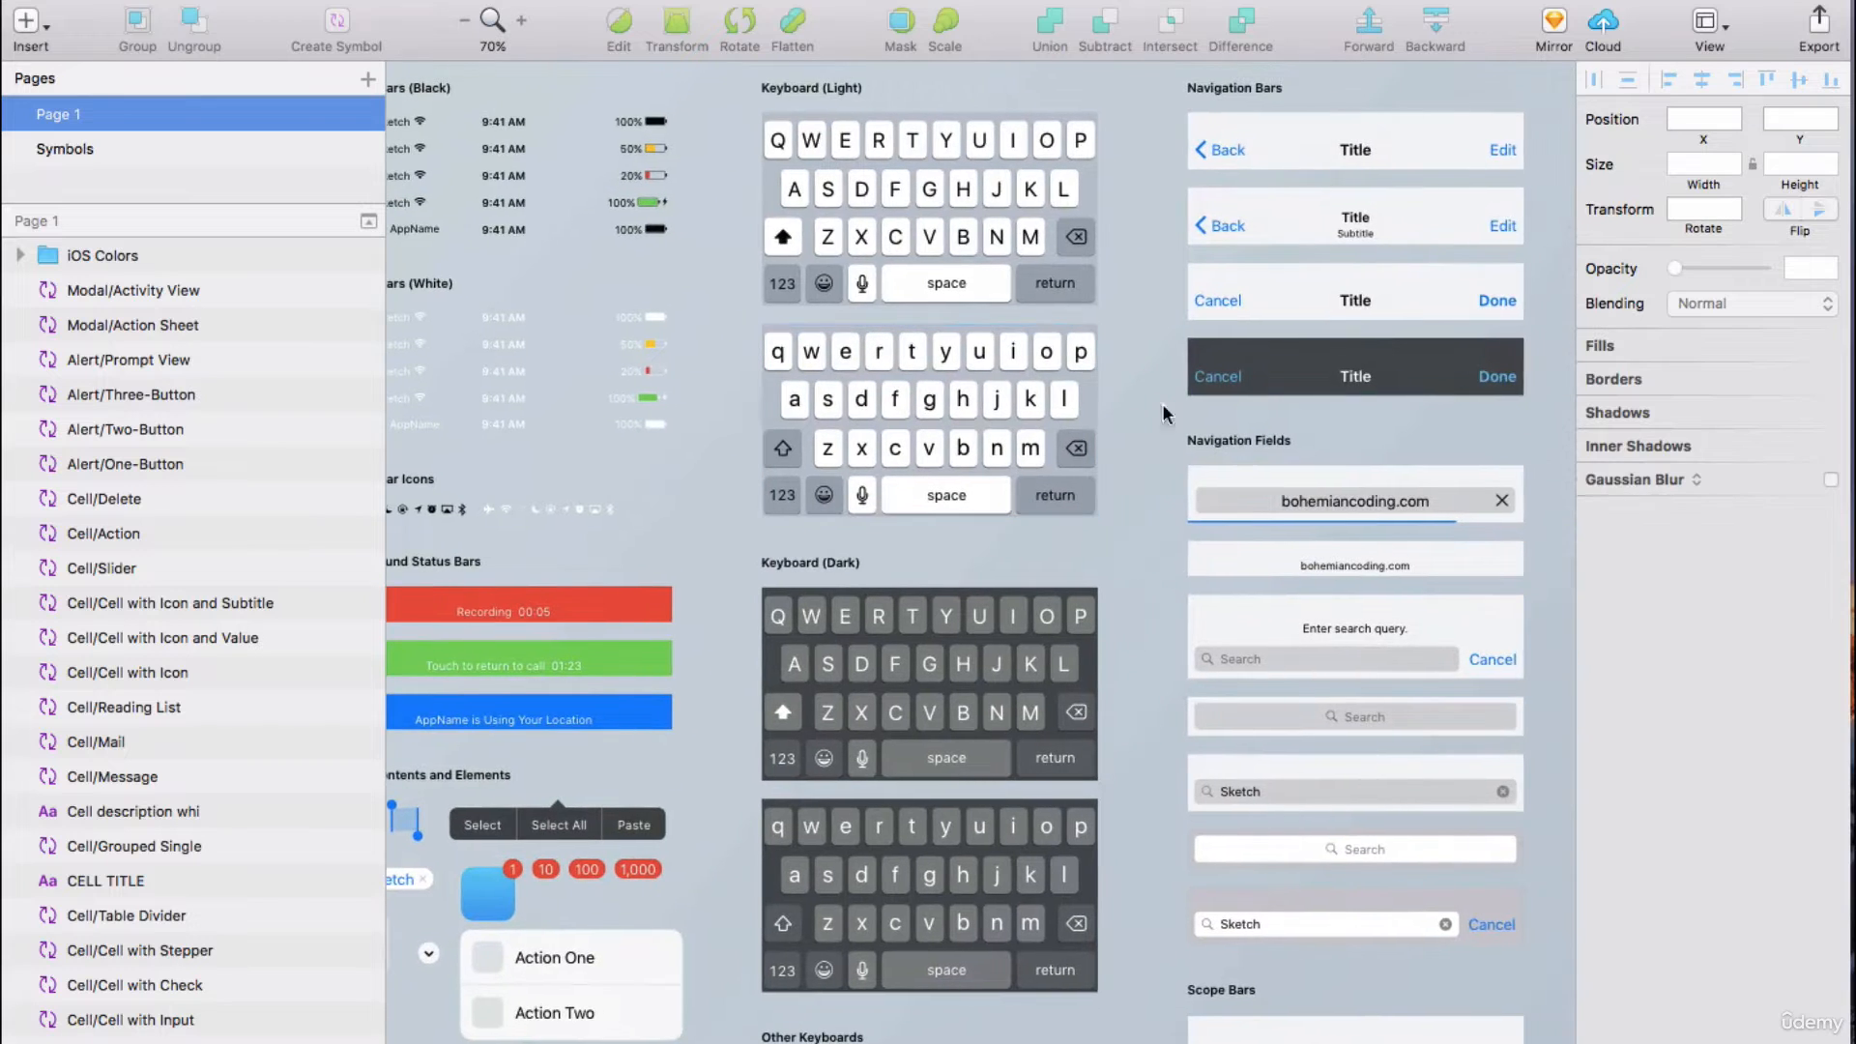
scroll(658, 388, down, 2)
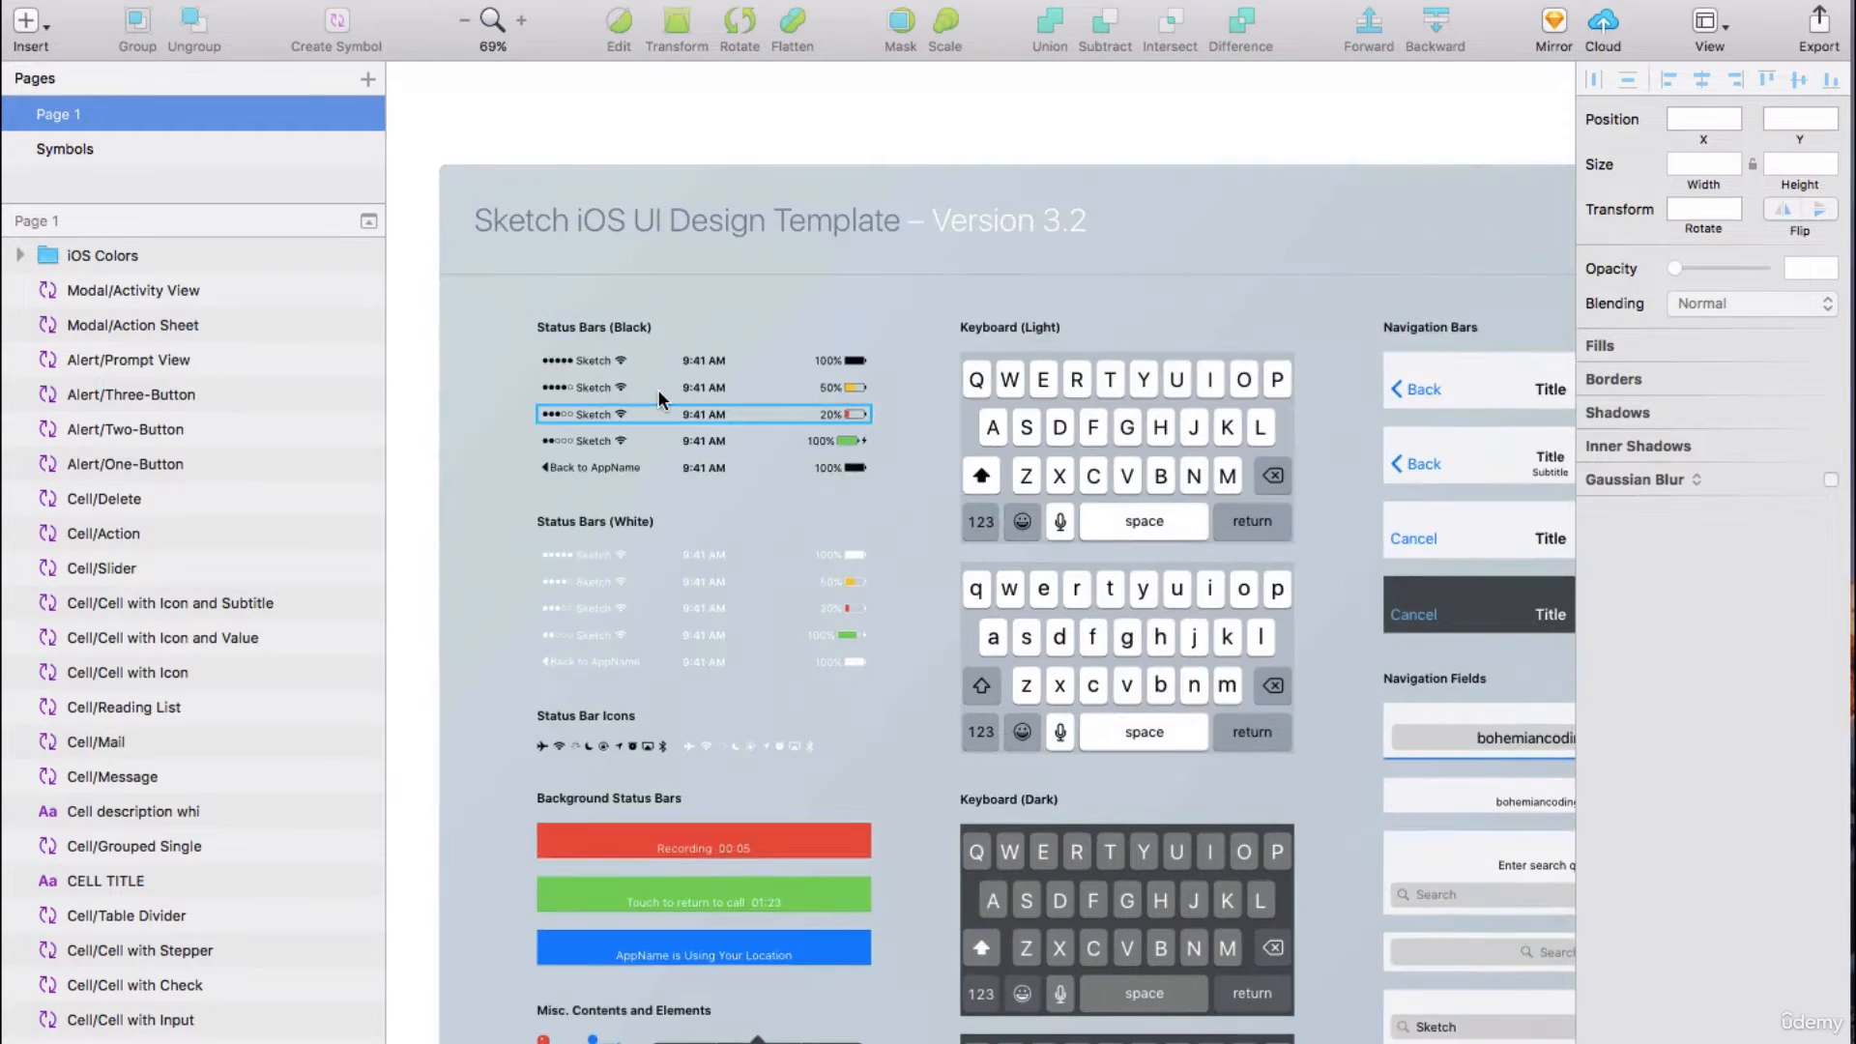
scroll(658, 390, up, 10)
scroll(658, 391, left, 5)
scroll(658, 390, up, 3)
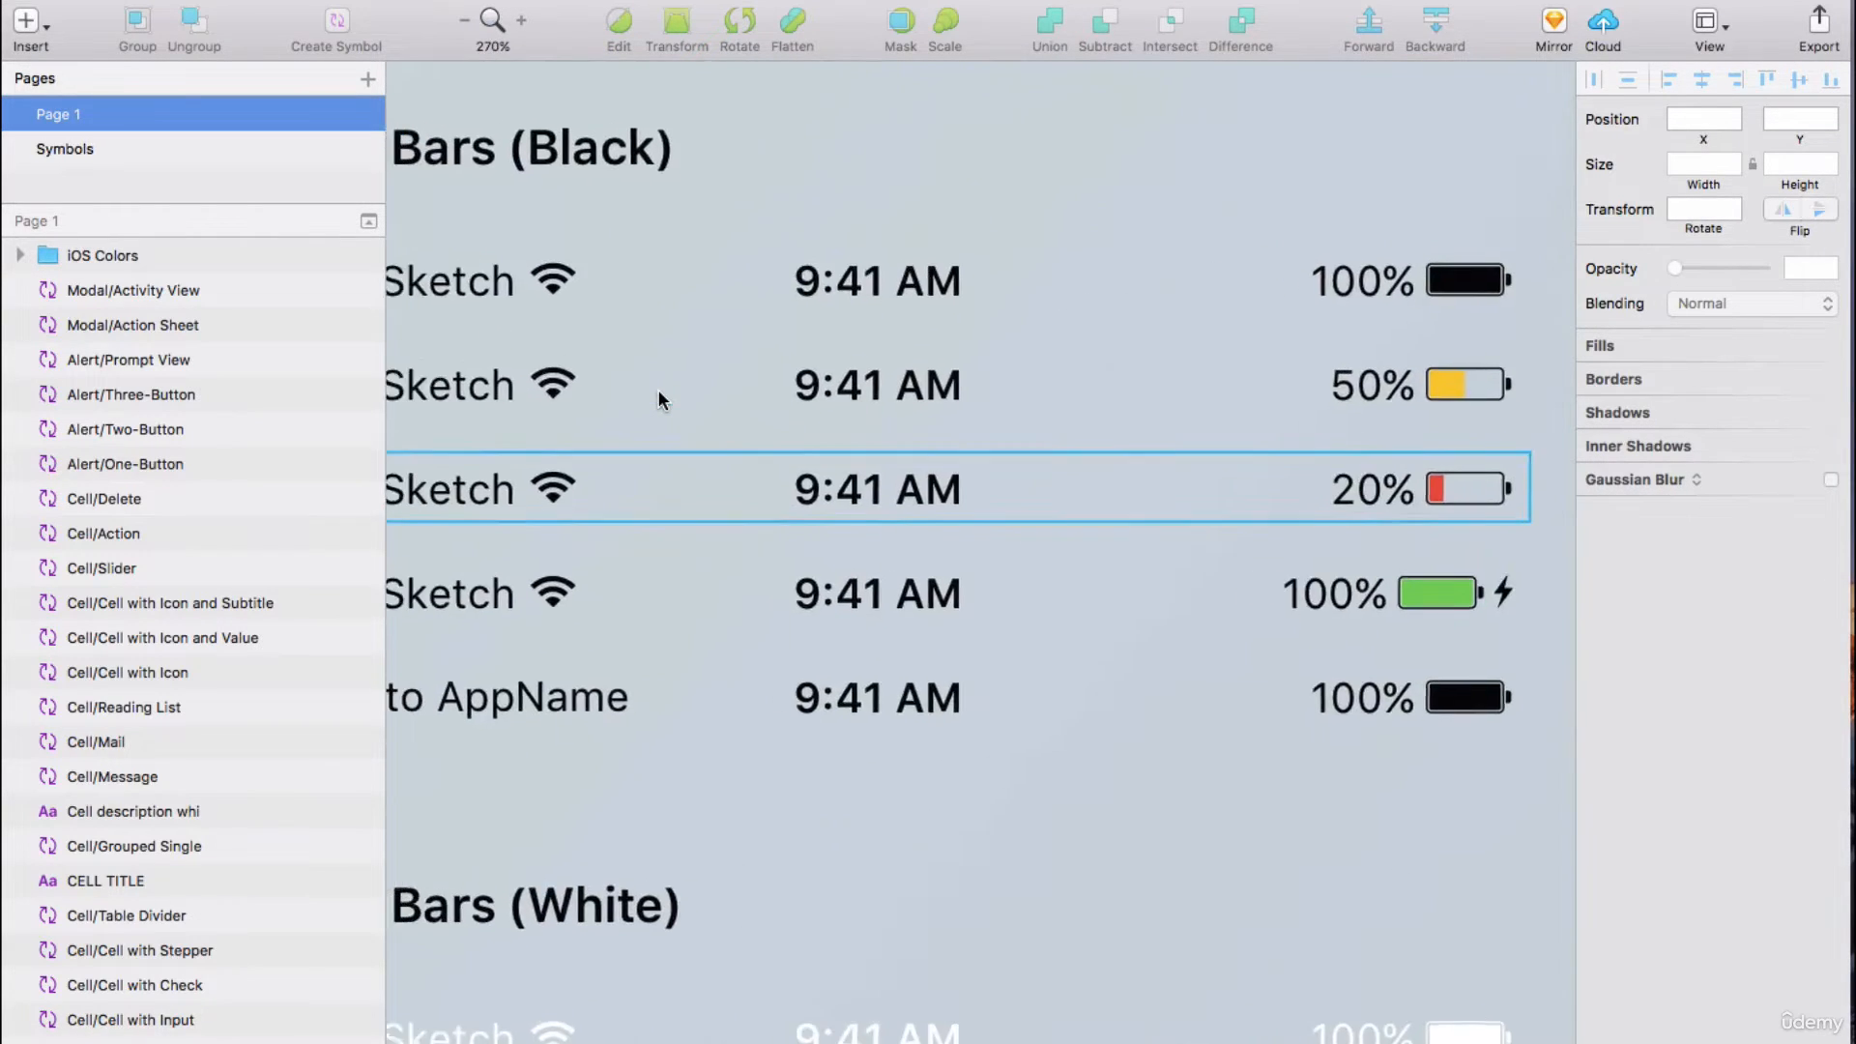
scroll(658, 391, up, 10)
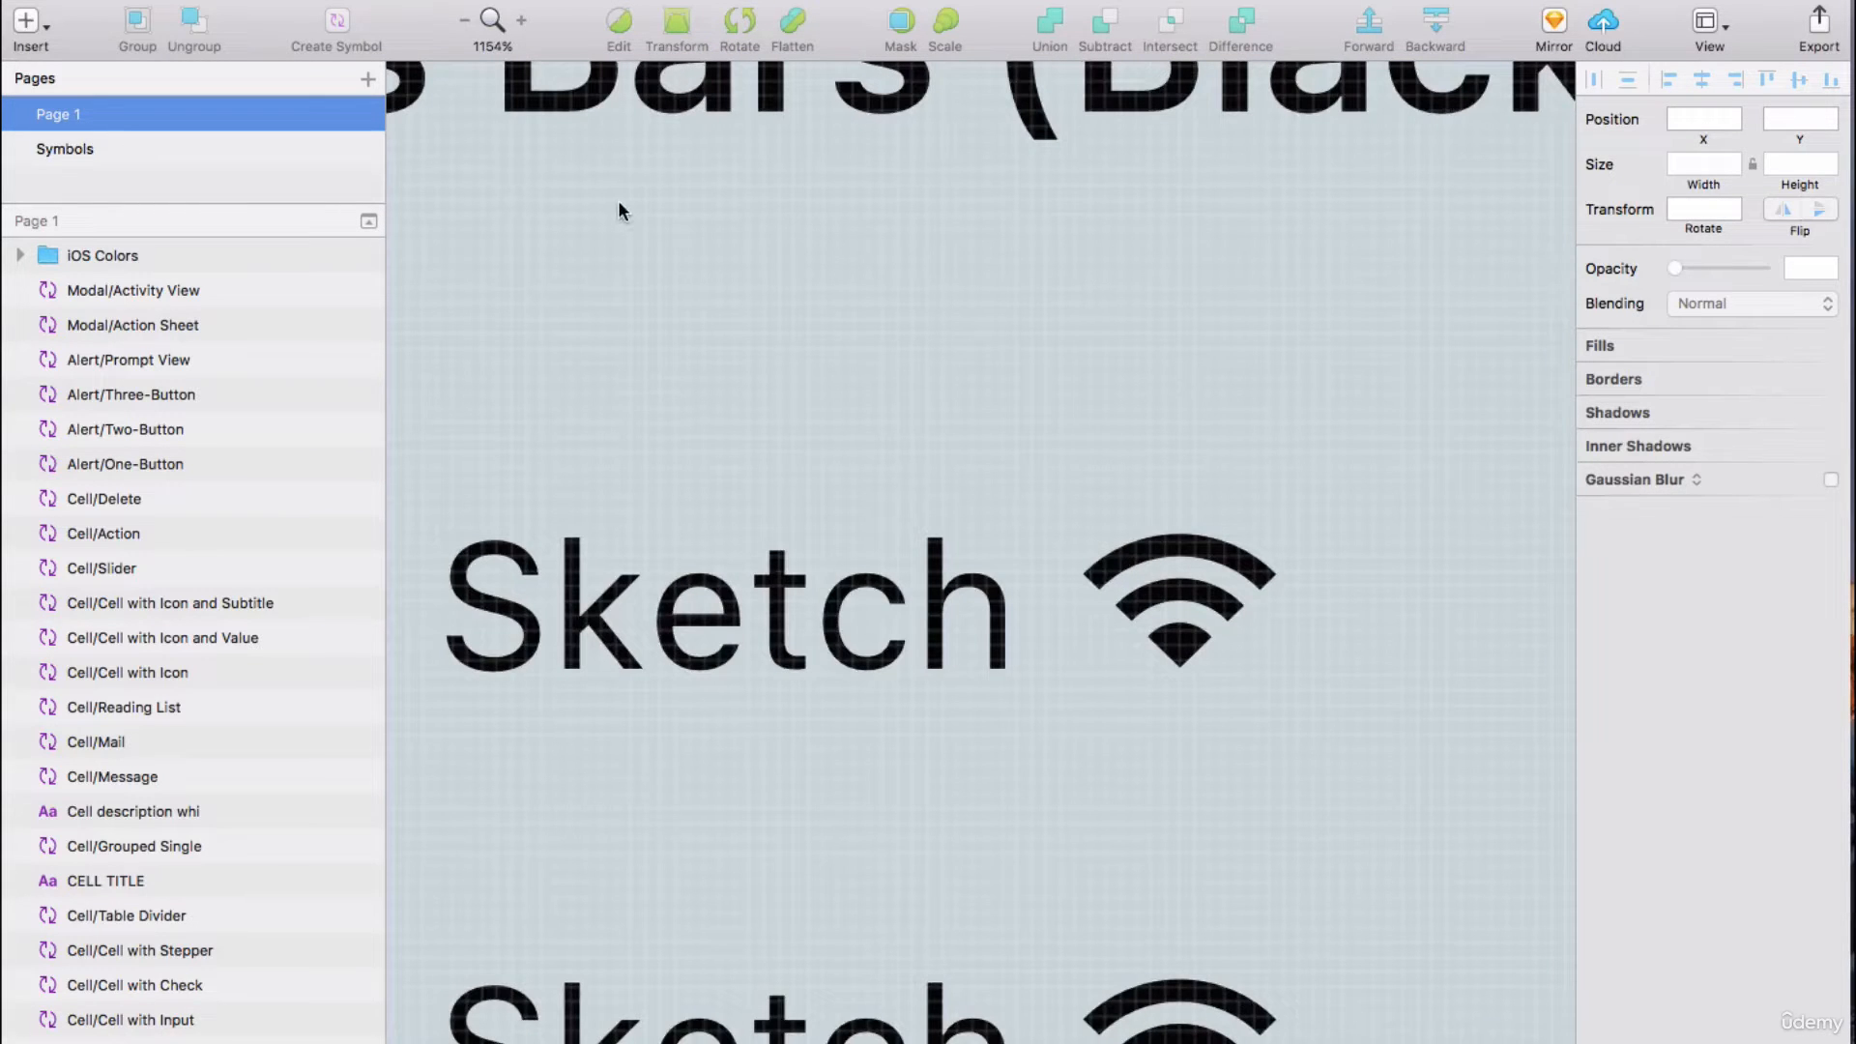
scroll(618, 200, up, 3)
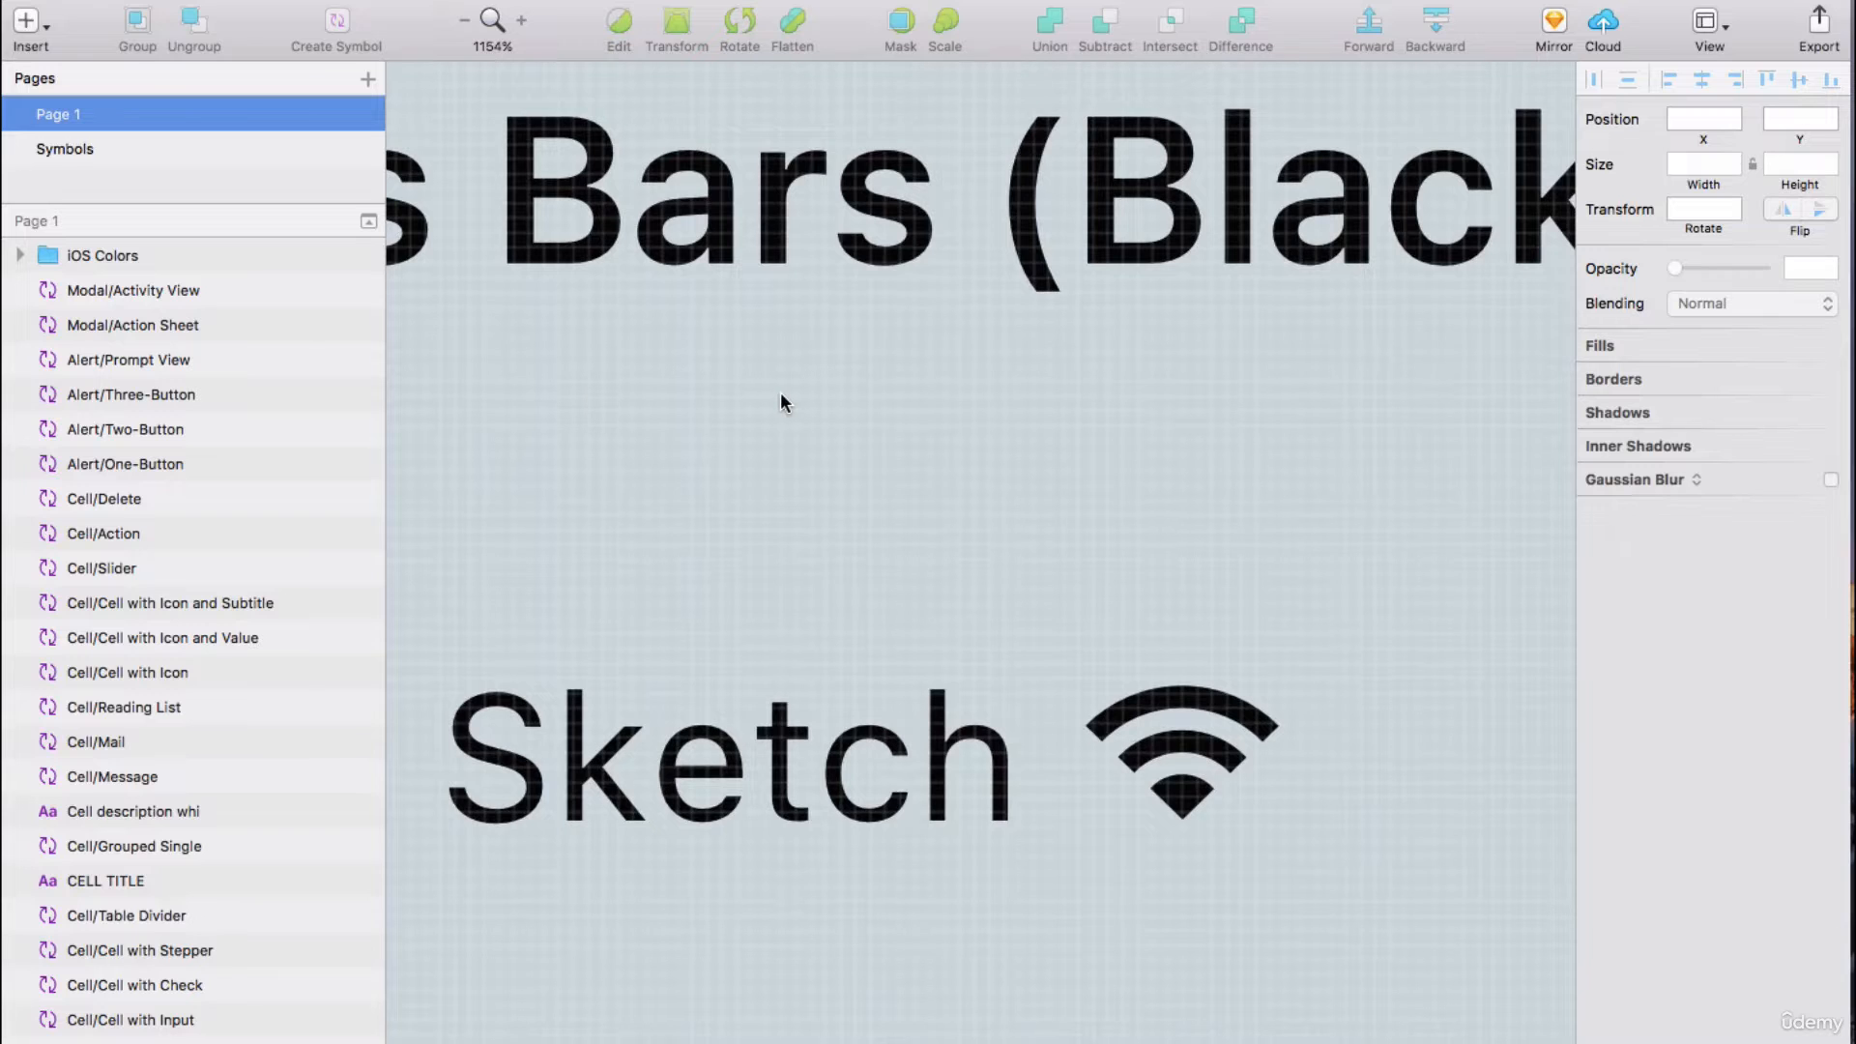
scroll(780, 391, down, 15)
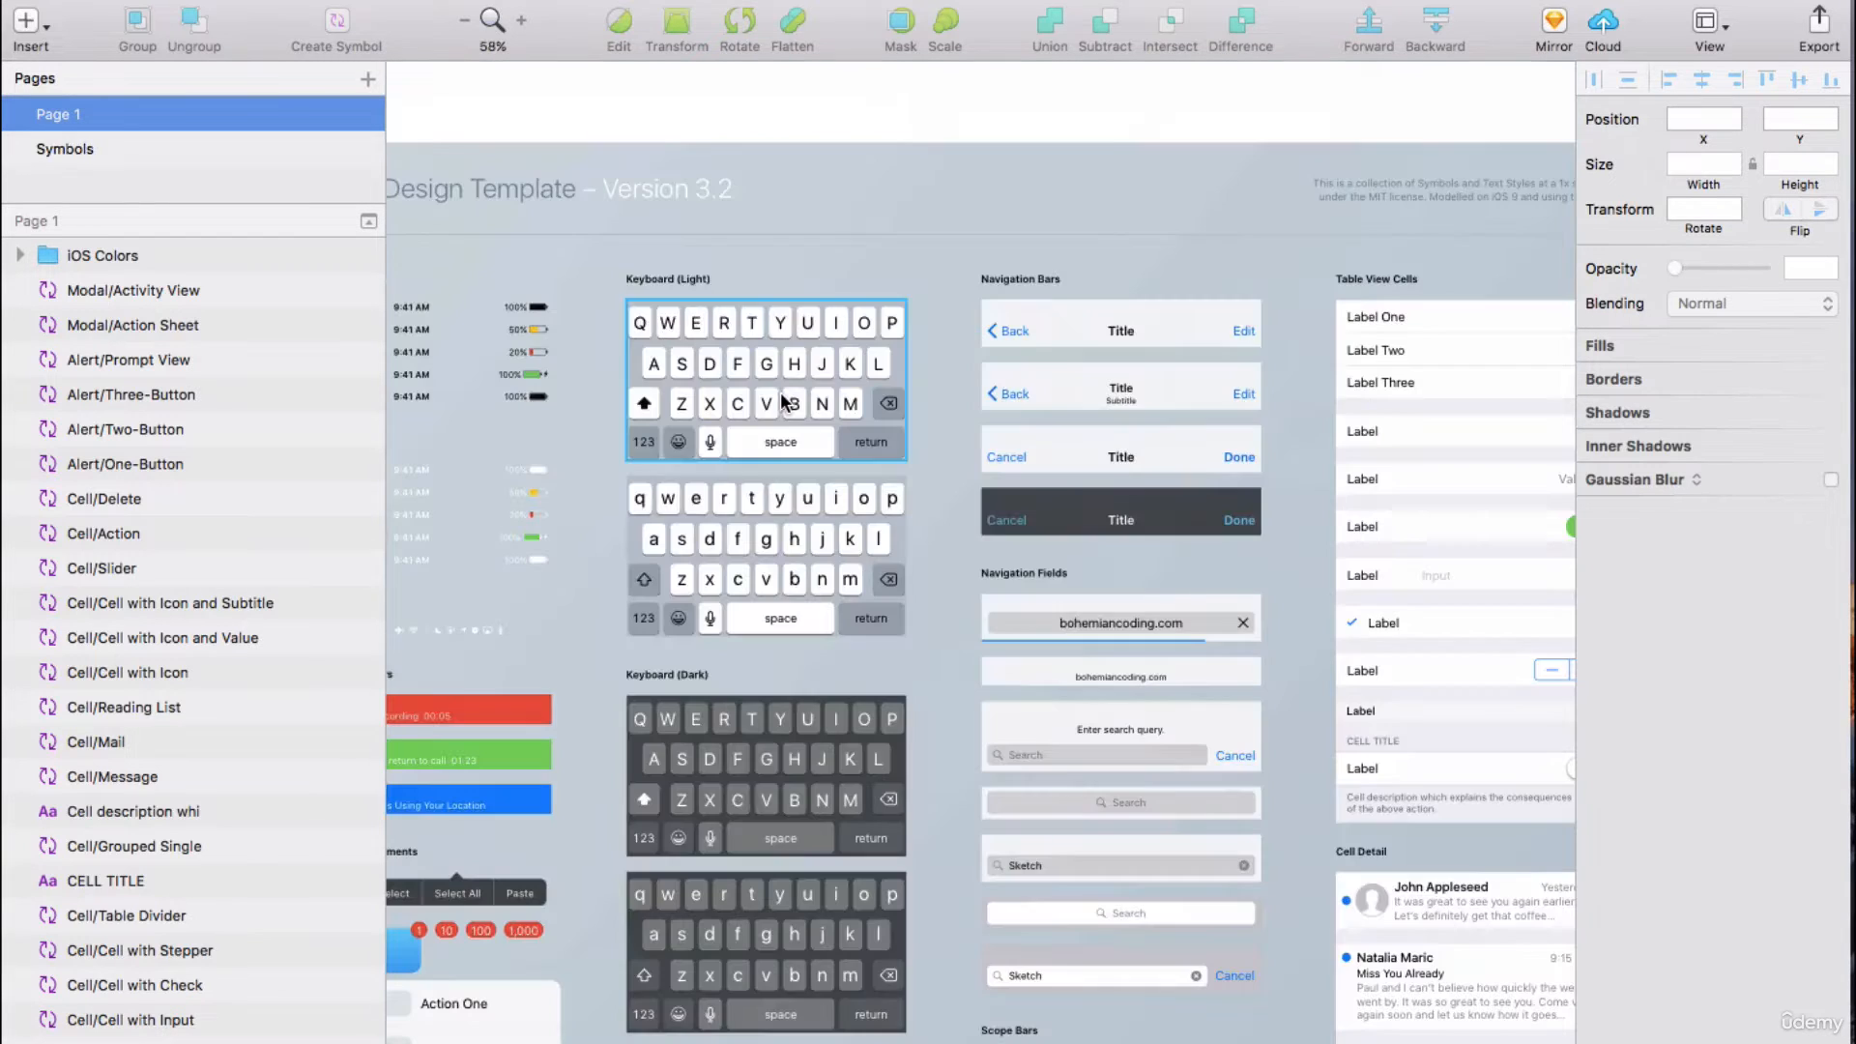
scroll(1055, 292, right, 2)
scroll(1055, 292, right, 5)
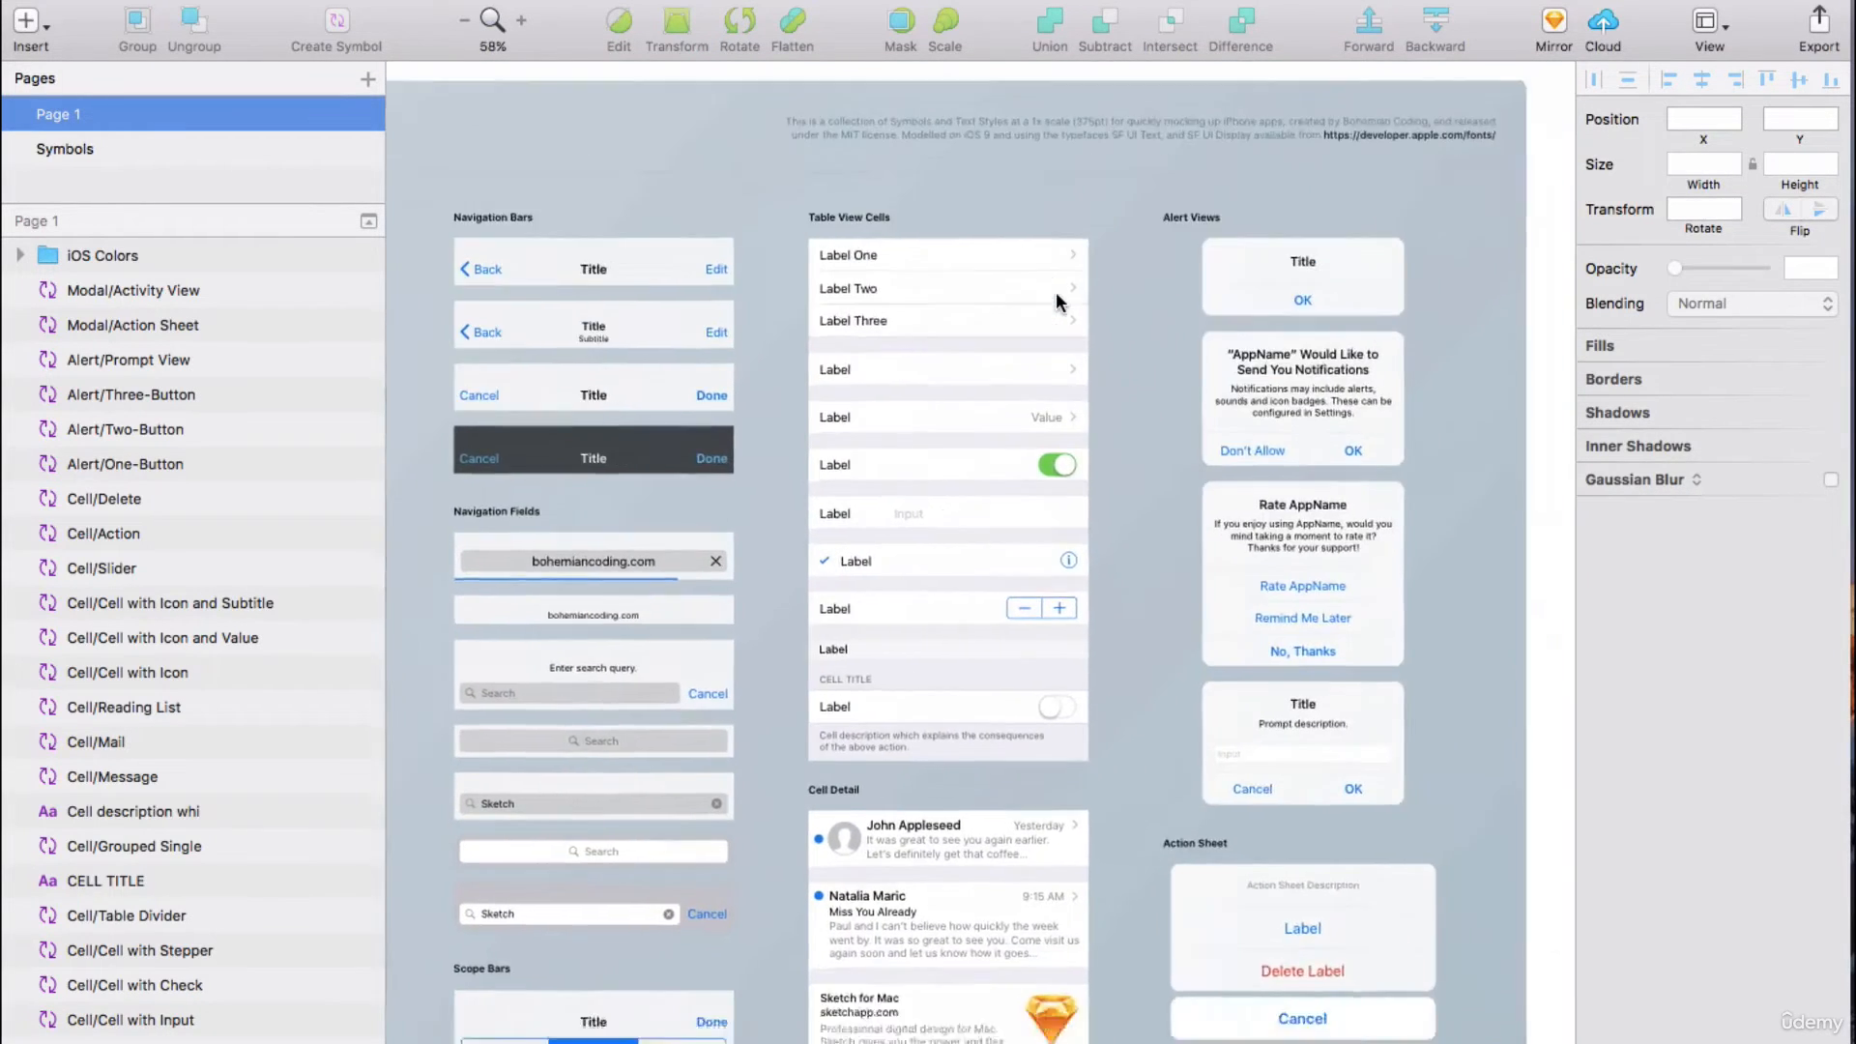
scroll(1055, 292, down, 7)
scroll(1055, 292, left, 5)
scroll(1056, 292, left, 5)
scroll(1056, 292, up, 3)
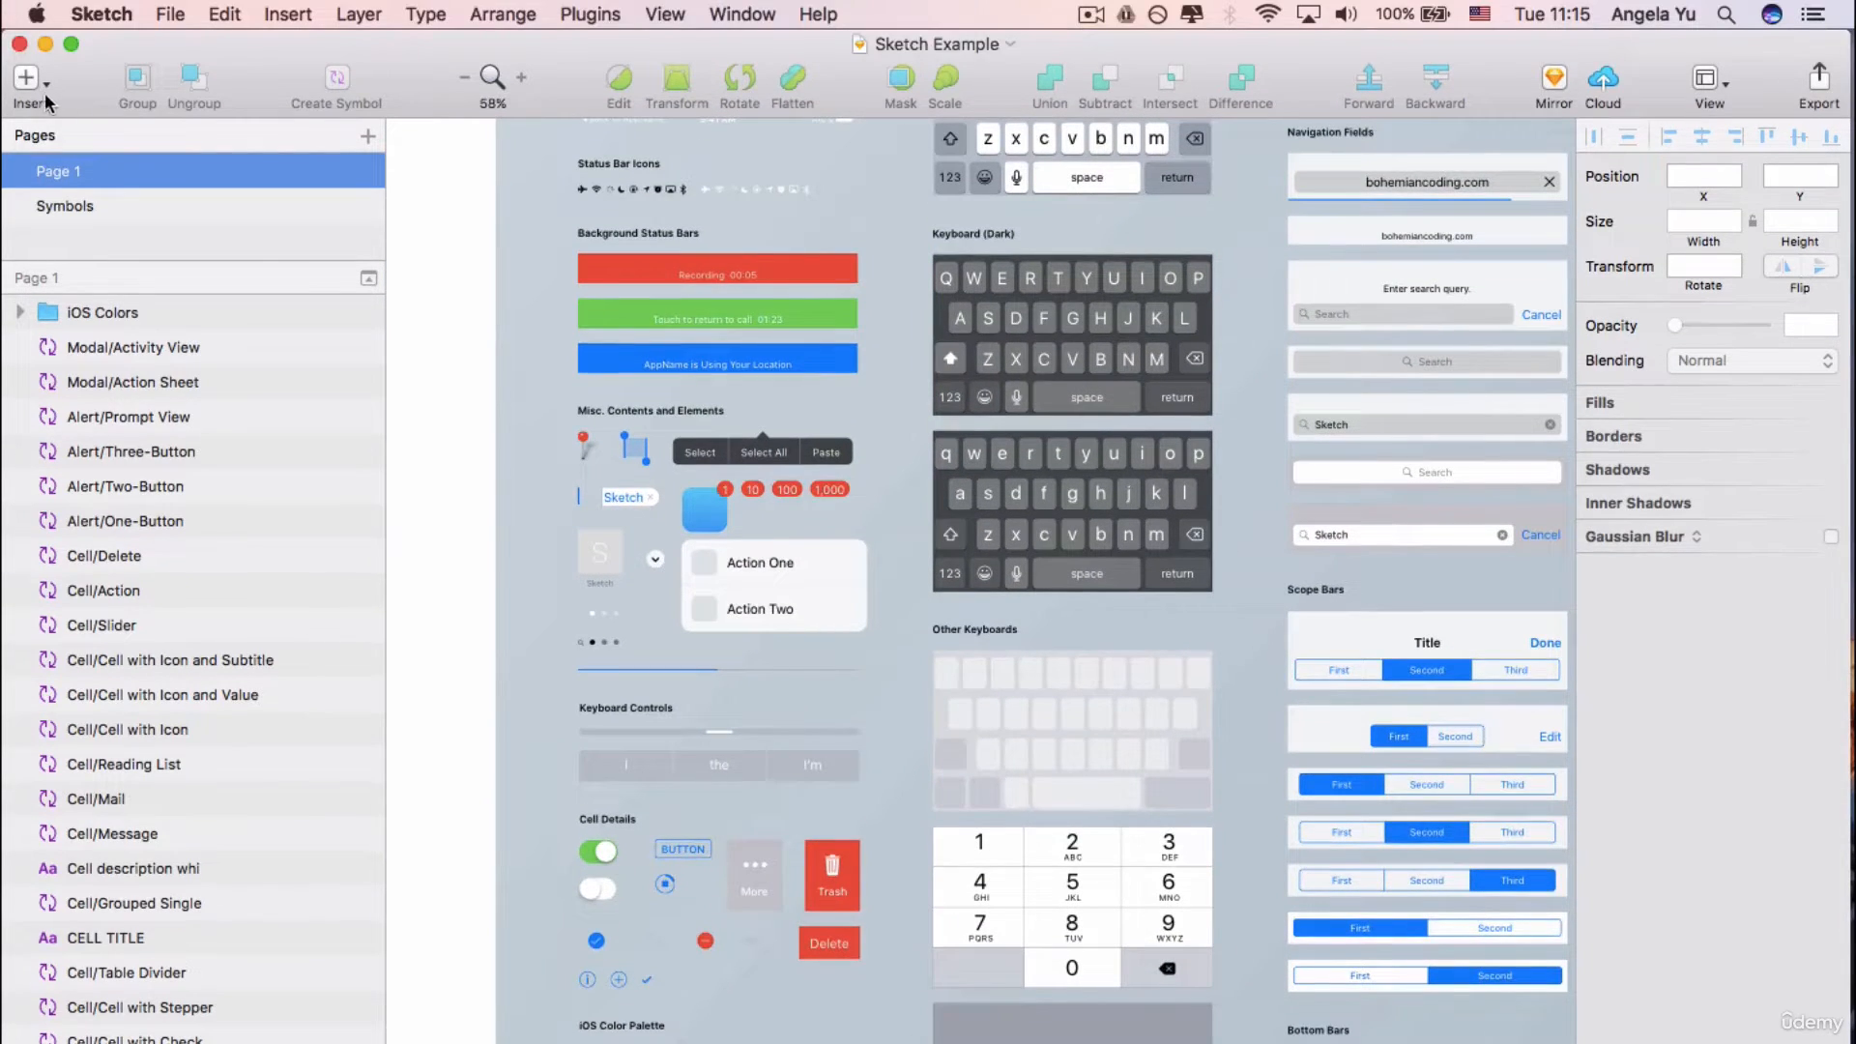
Add a new page to the document and name it "iOS App".
click(170, 13)
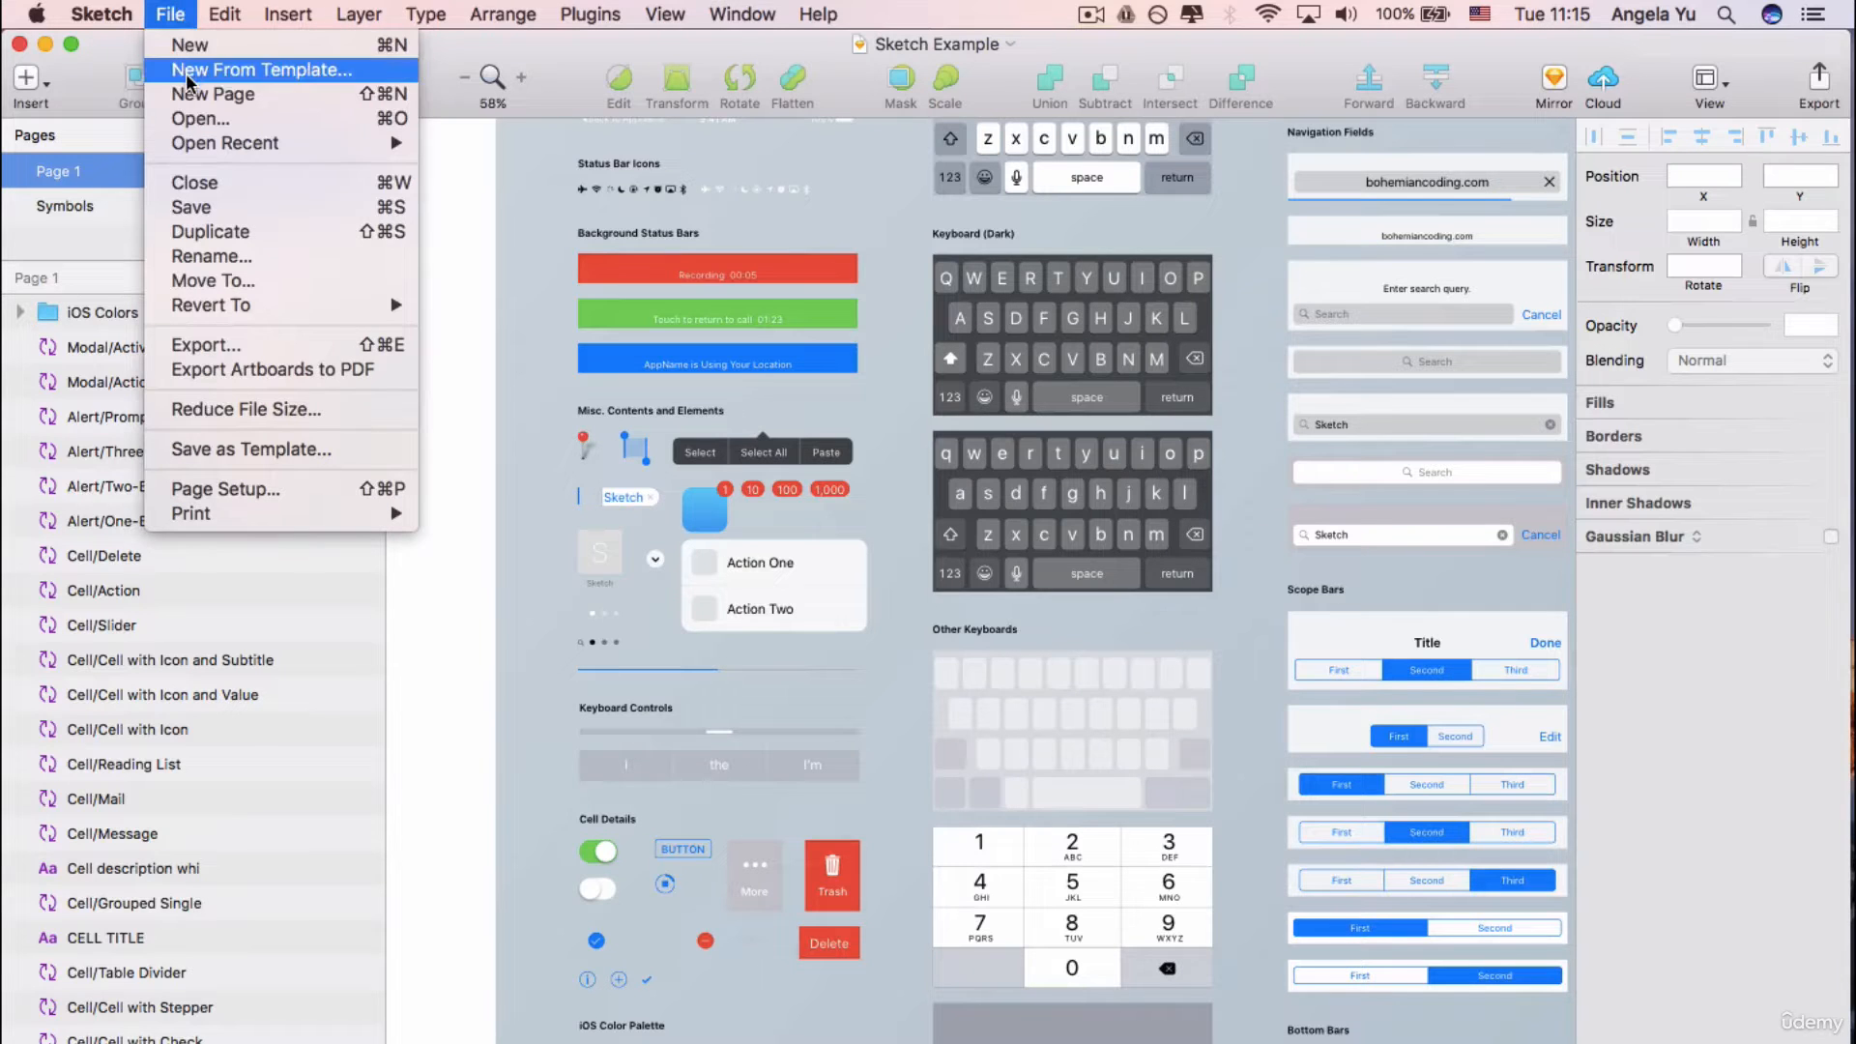
click(225, 91)
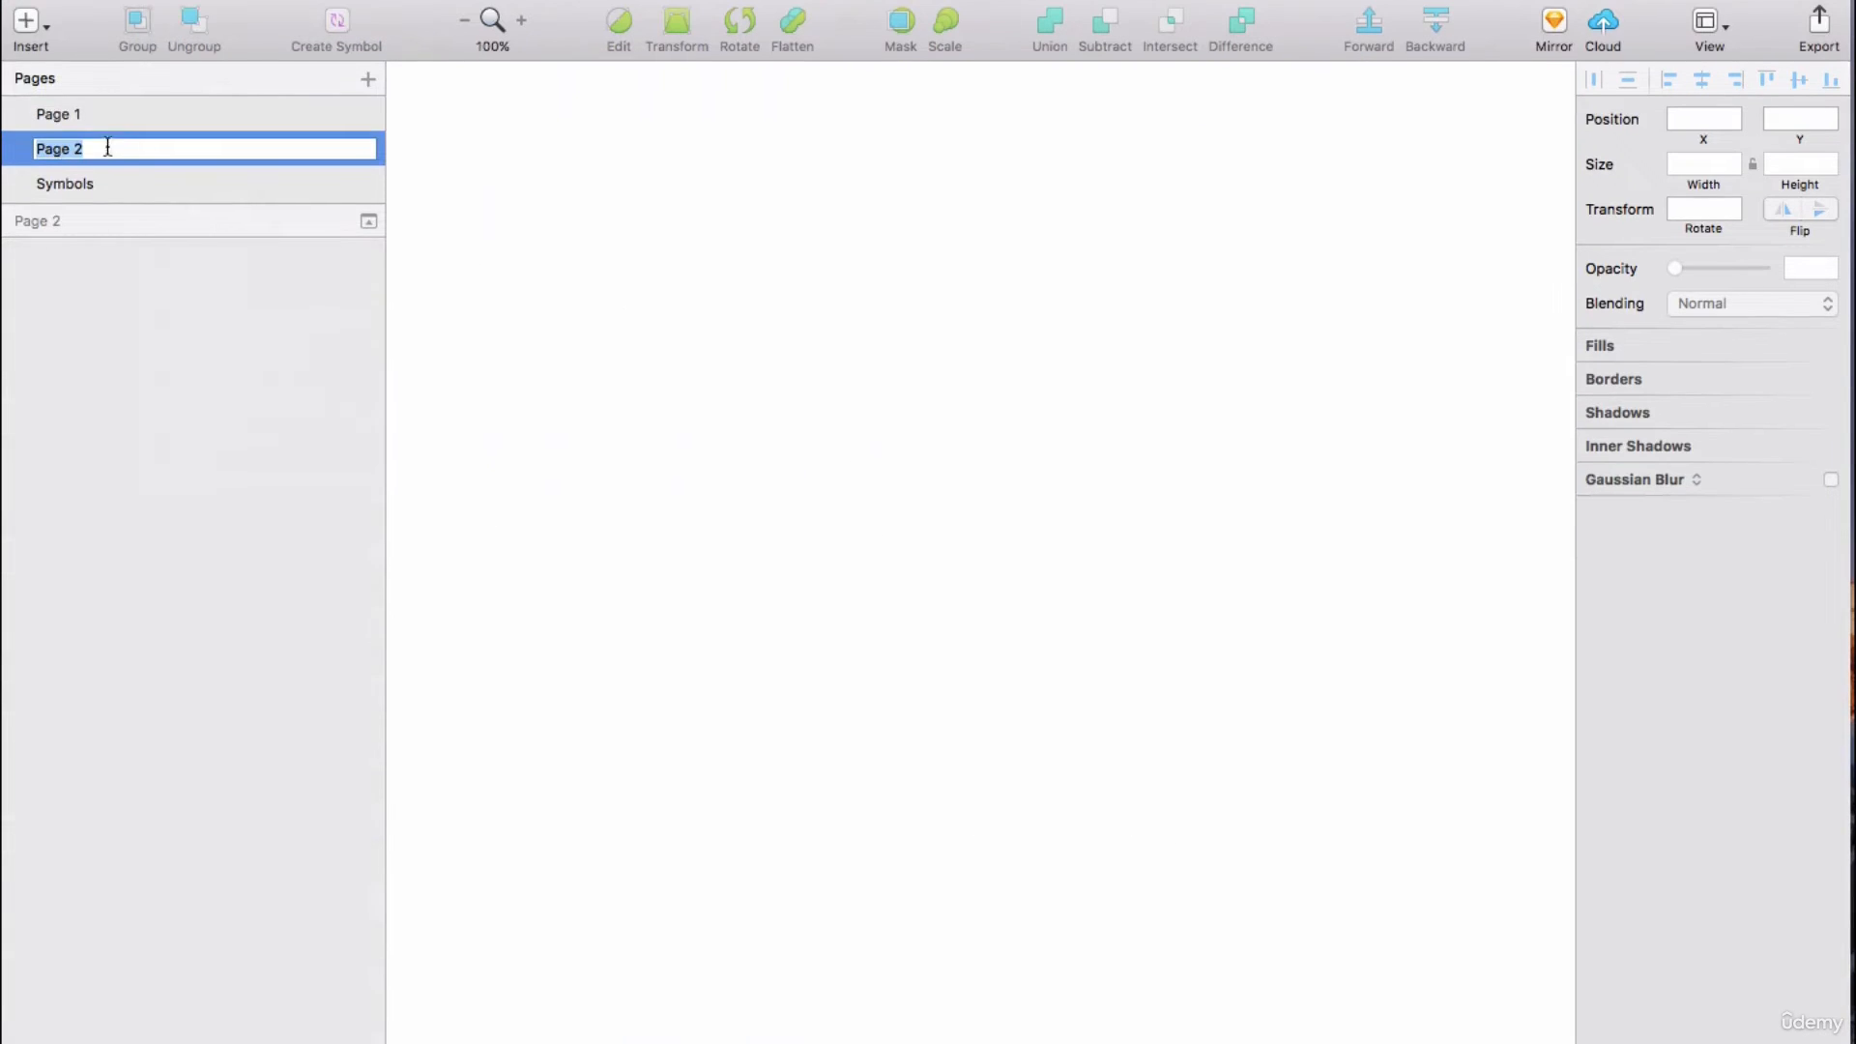
text(iOS App)
key(Return)
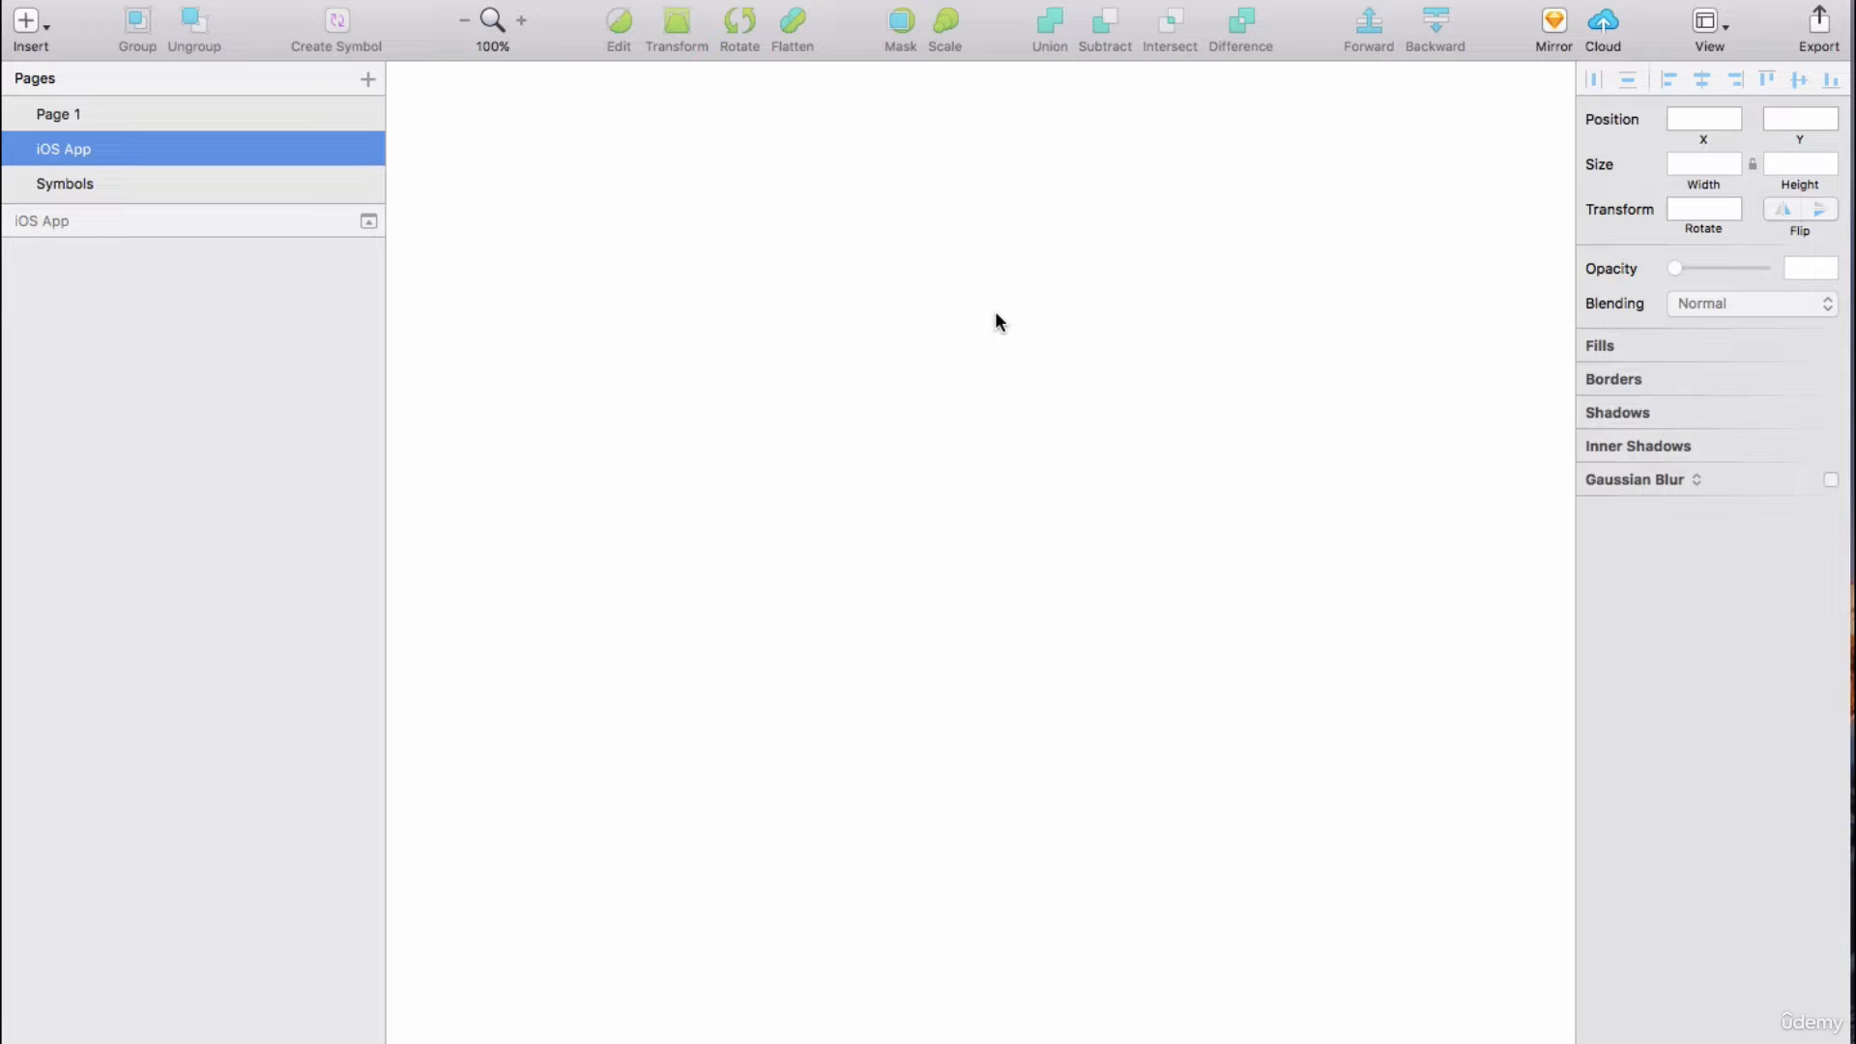
Insert an artboard on the iOS App page using the iPhone 7 preset from the iOS Devices group.
scroll(991, 304, down, 5)
click(35, 30)
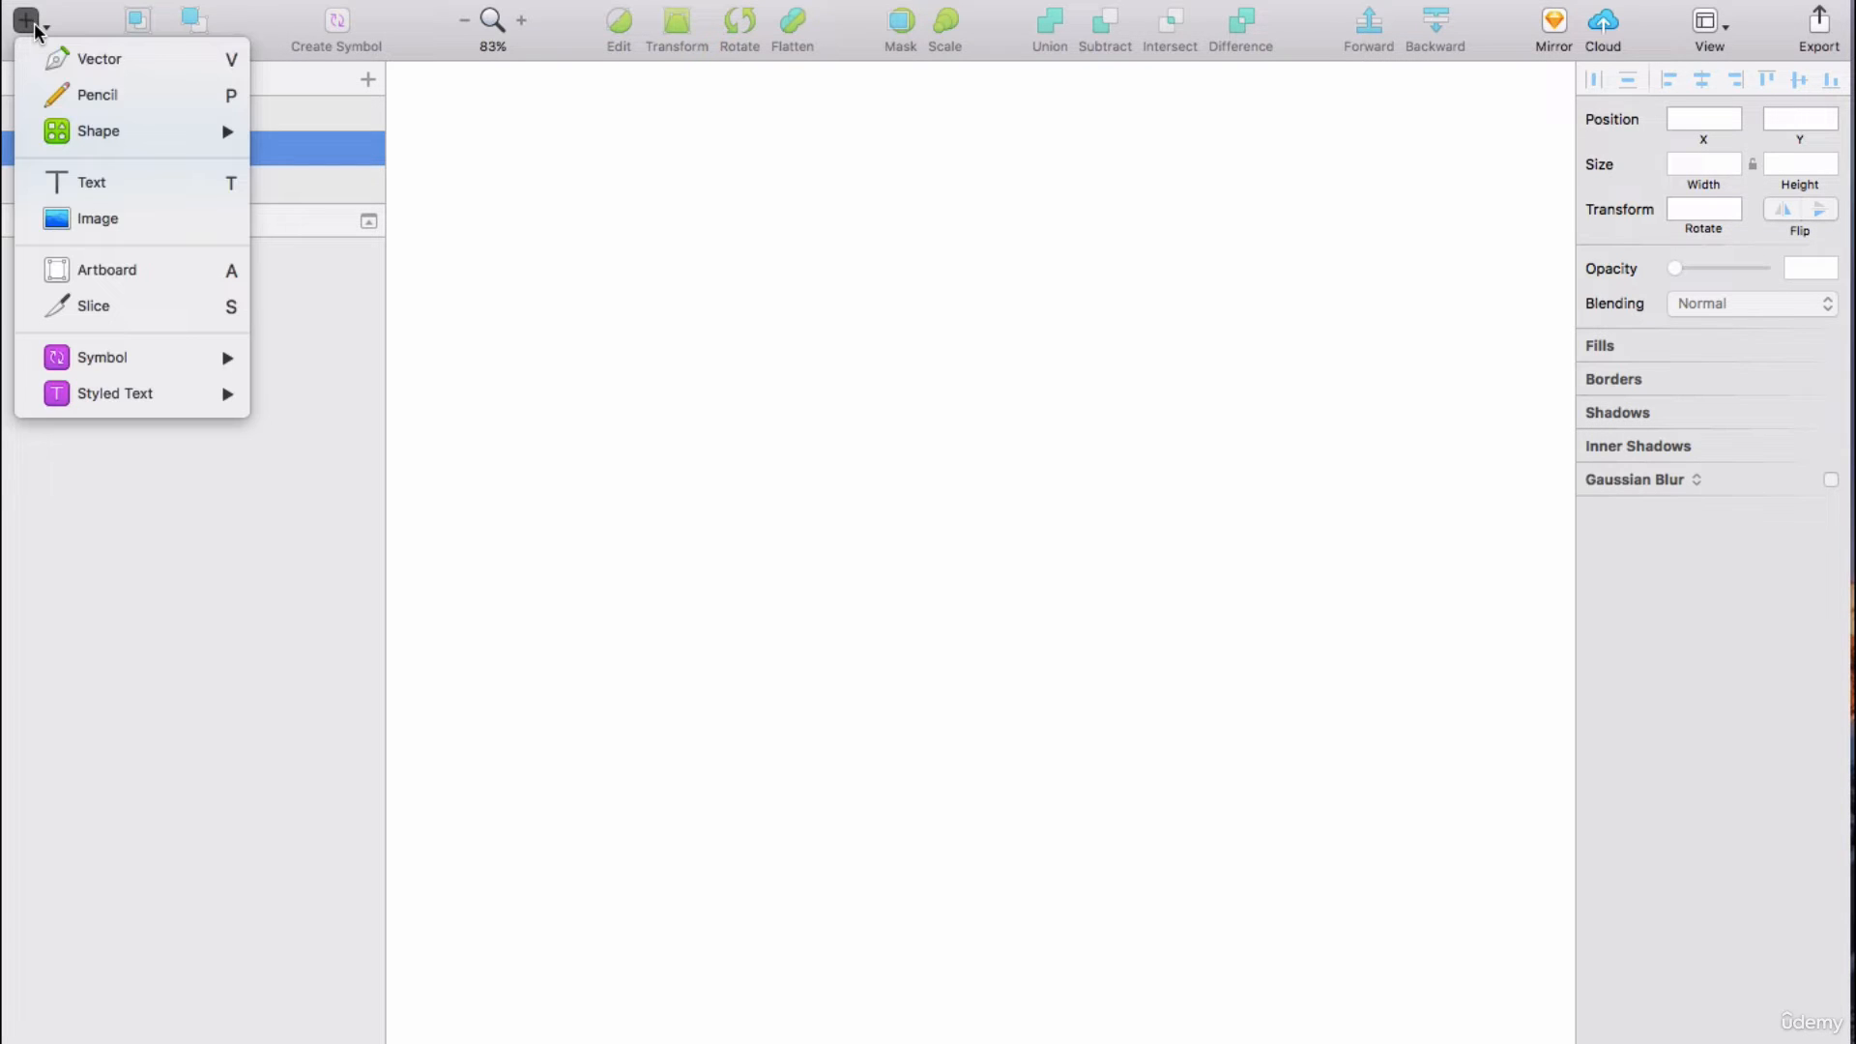
click(151, 274)
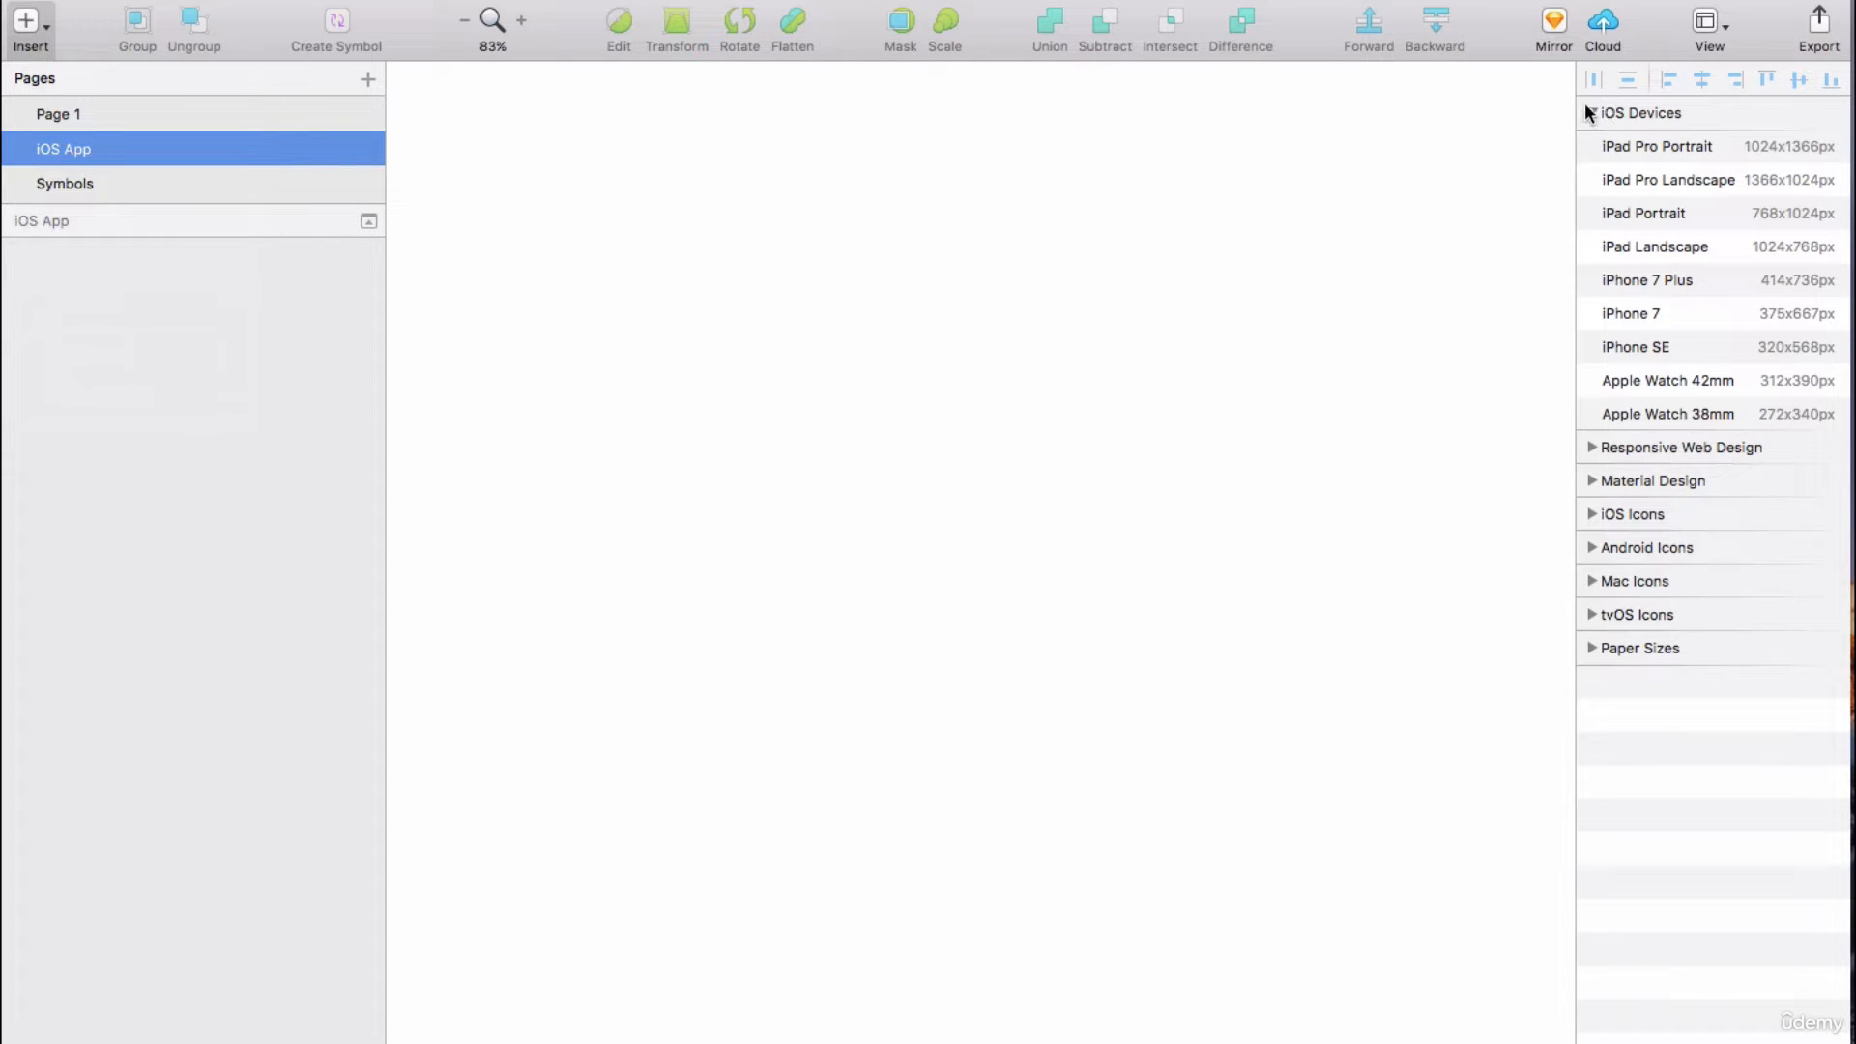
click(1671, 315)
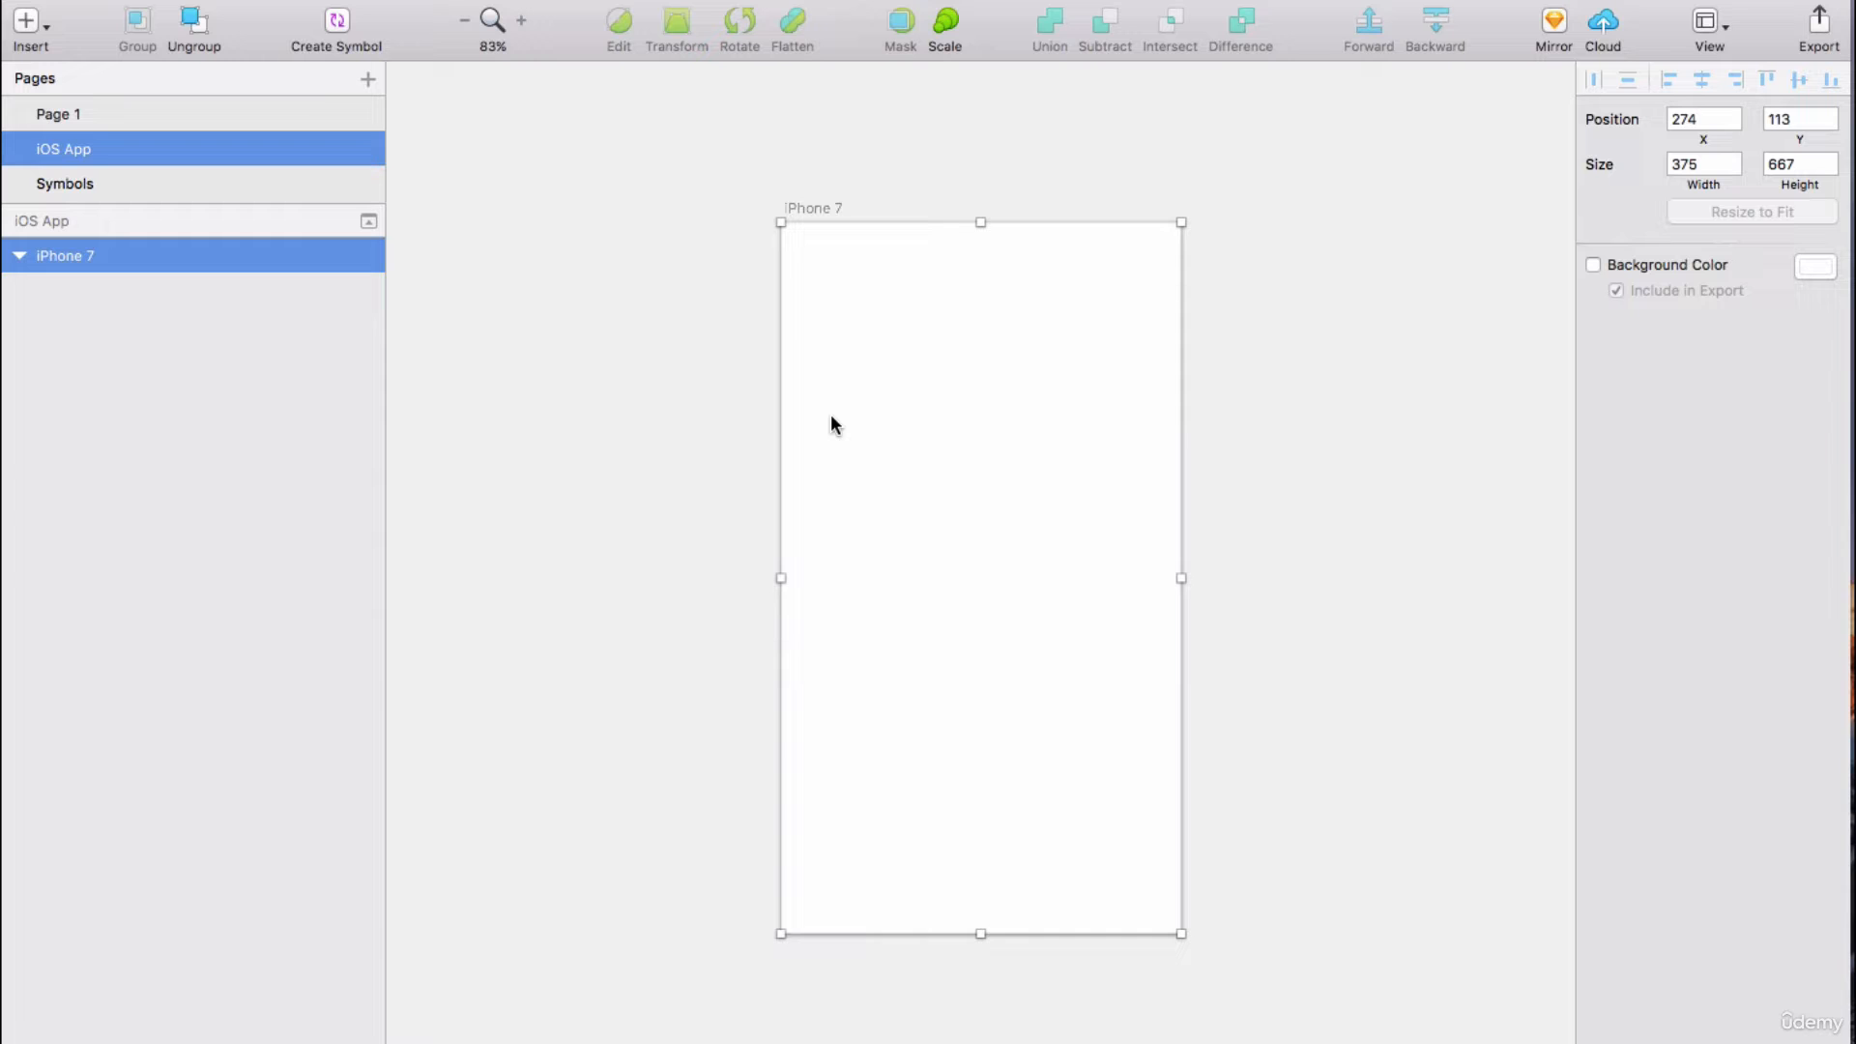
Copy the white status bar with the green charging battery from the template elements on Page 1.
click(67, 114)
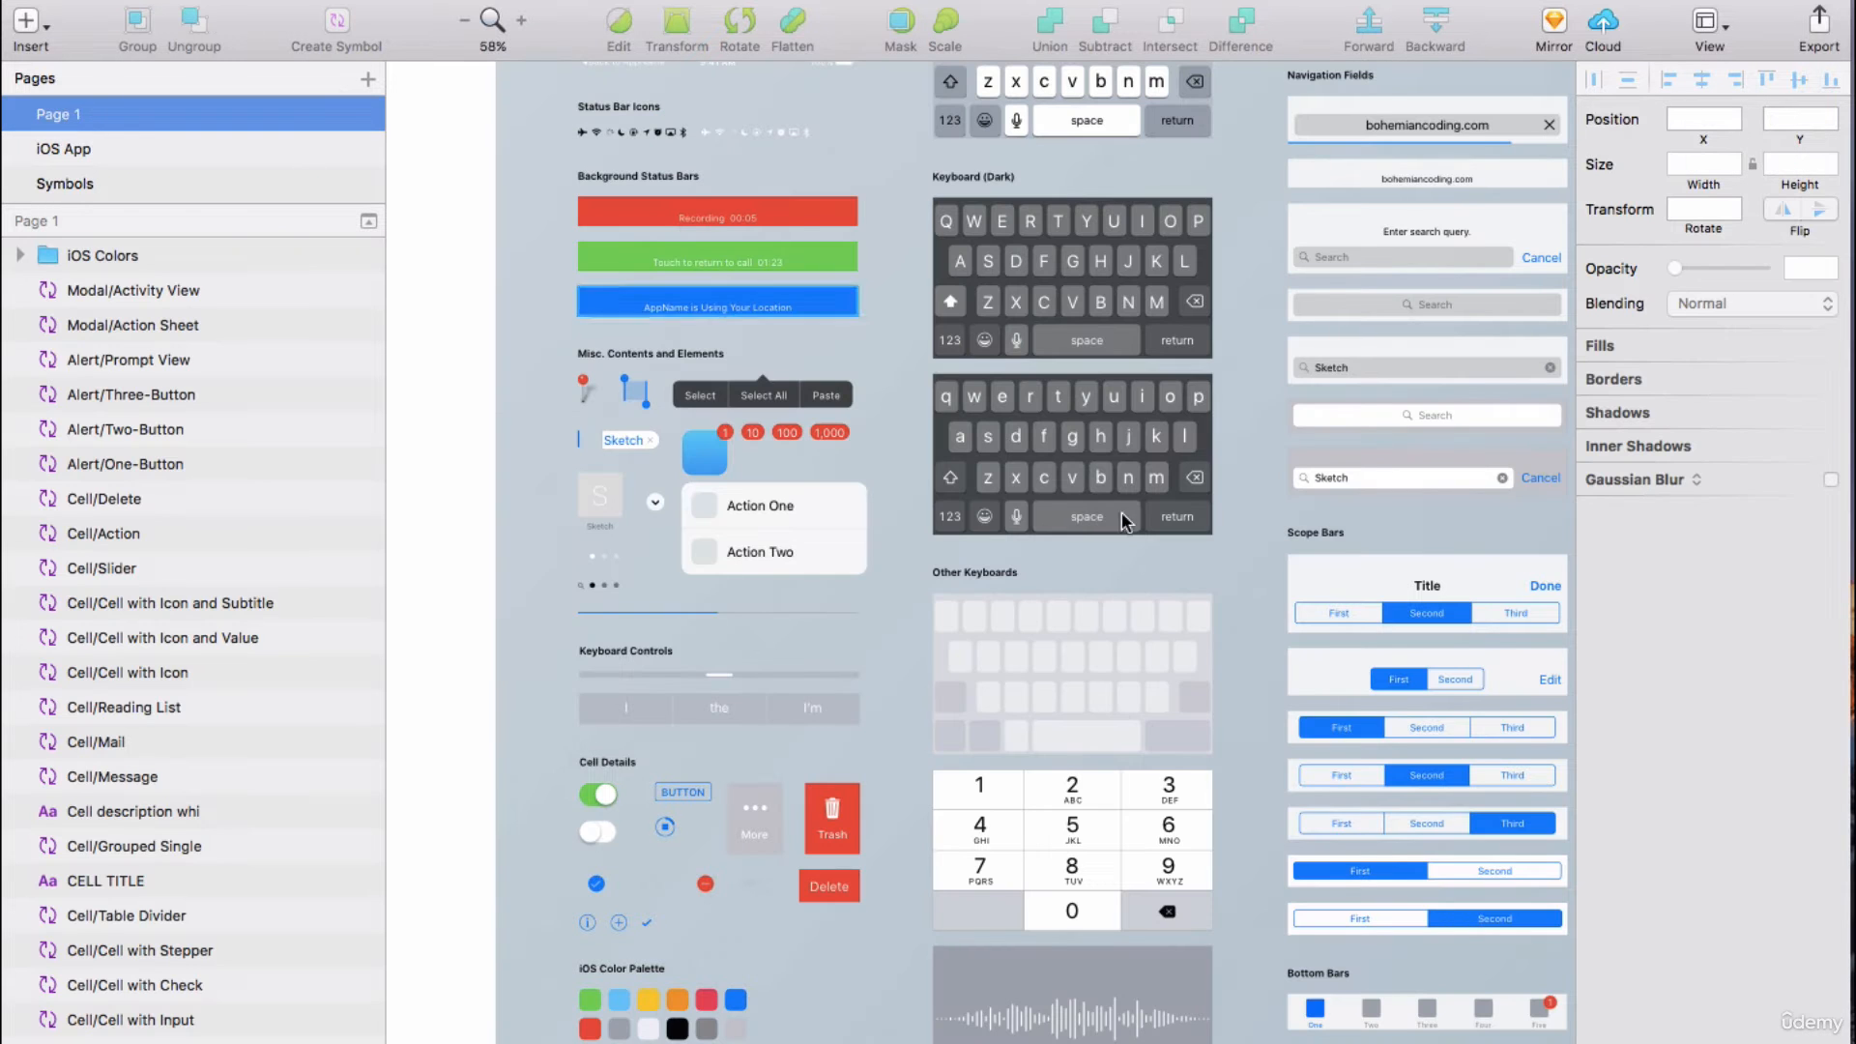
scroll(733, 636, up, 2)
scroll(734, 646, up, 5)
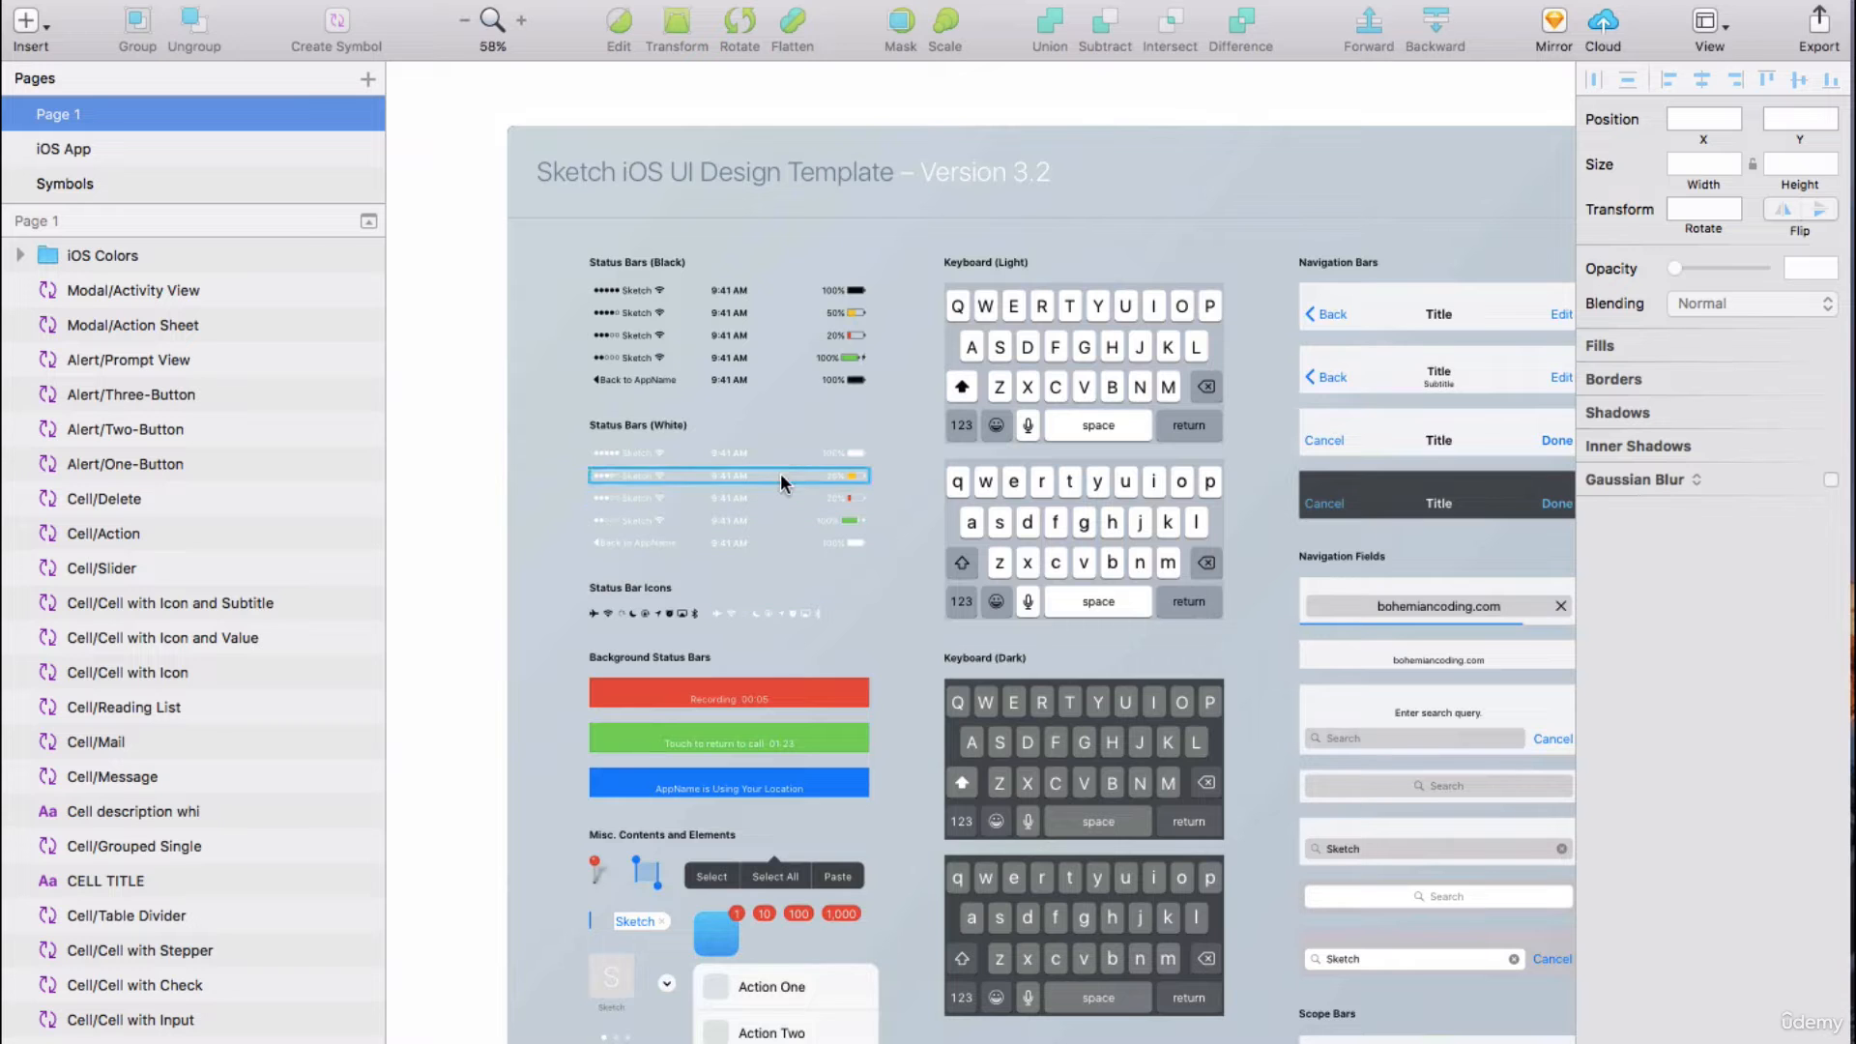
scroll(779, 468, up, 5)
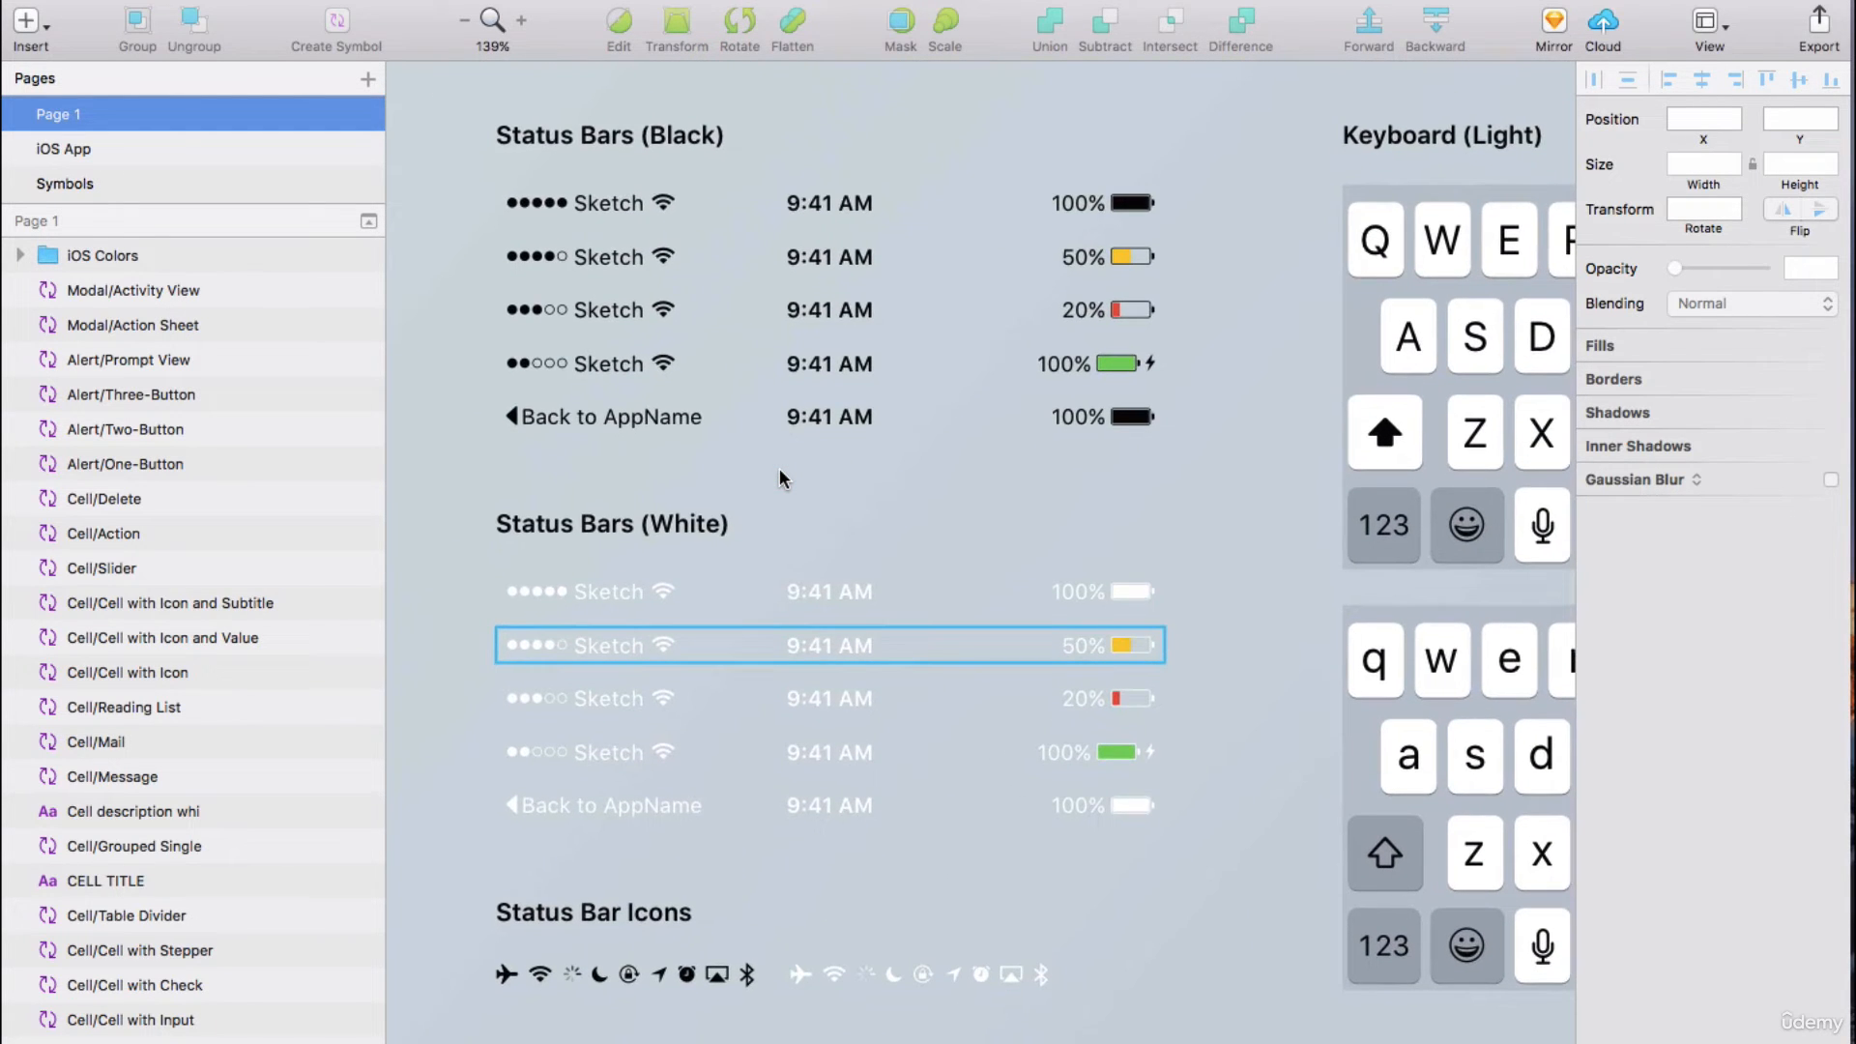
scroll(779, 477, up, 3)
scroll(779, 467, down, 2)
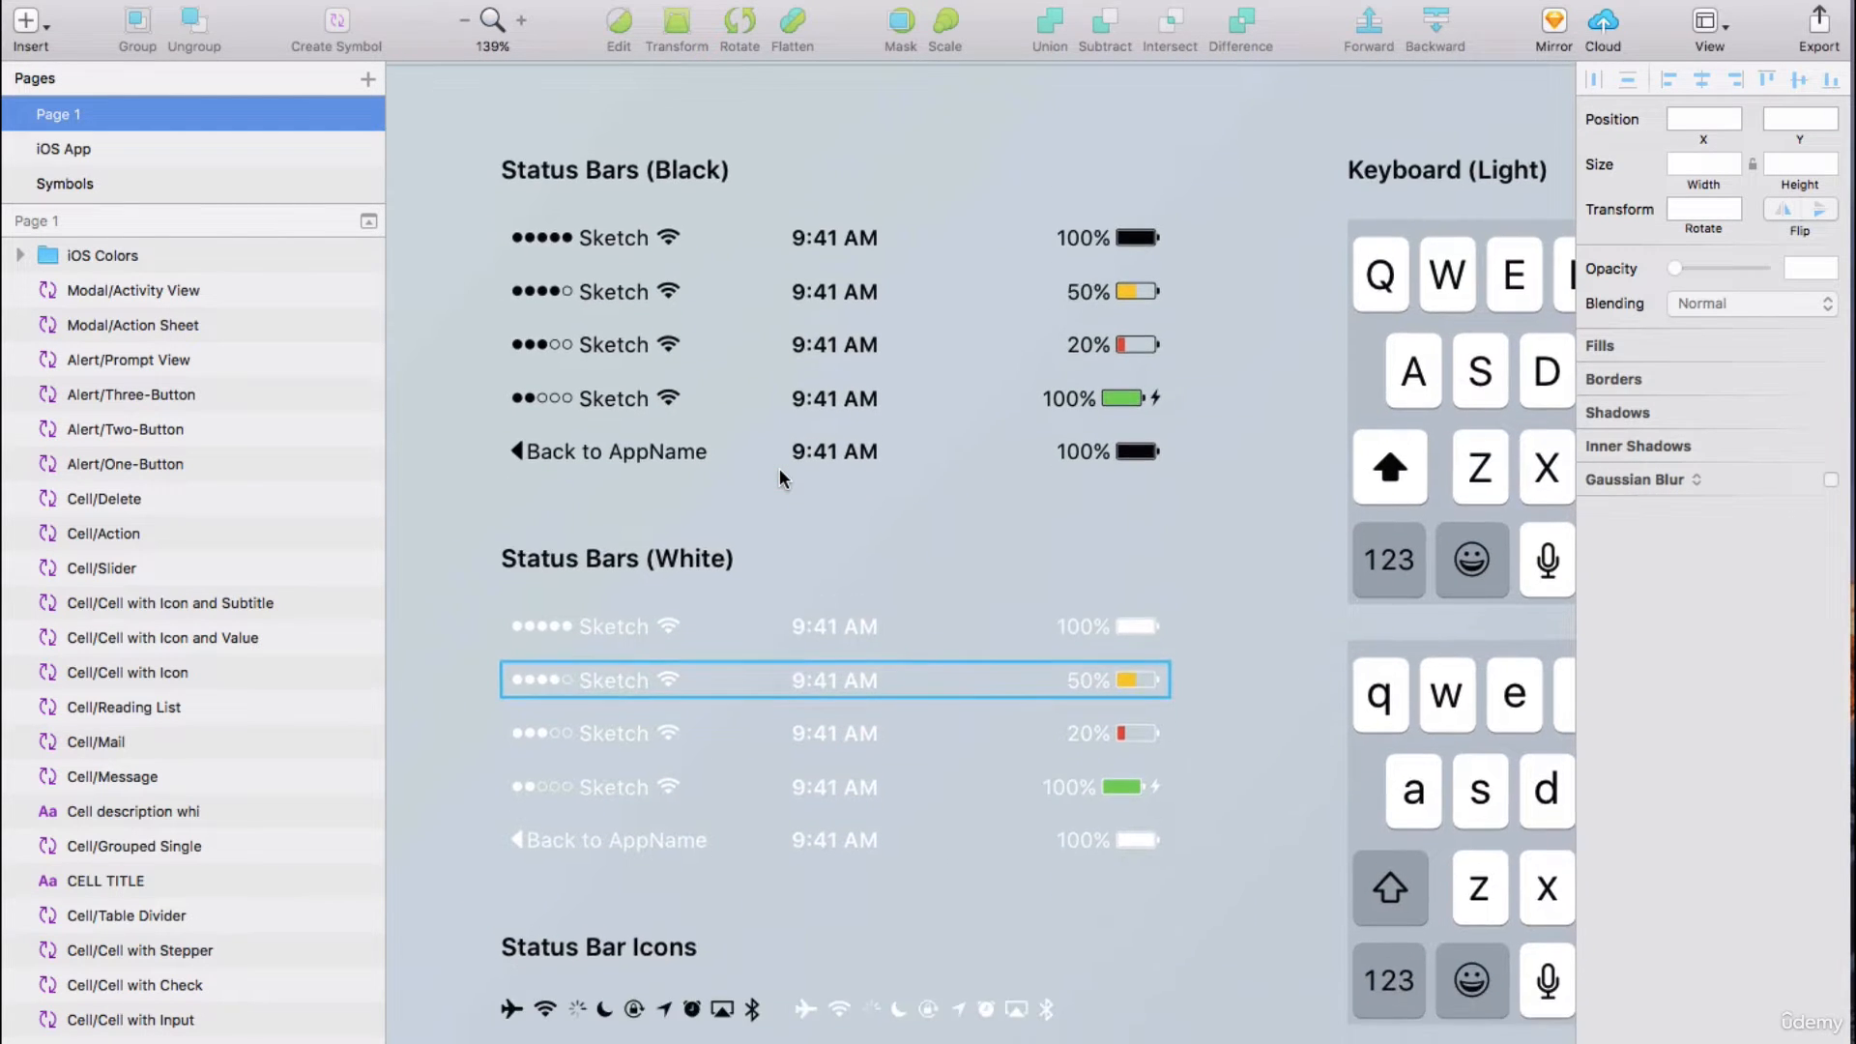
scroll(779, 468, right, 10)
scroll(781, 477, right, 3)
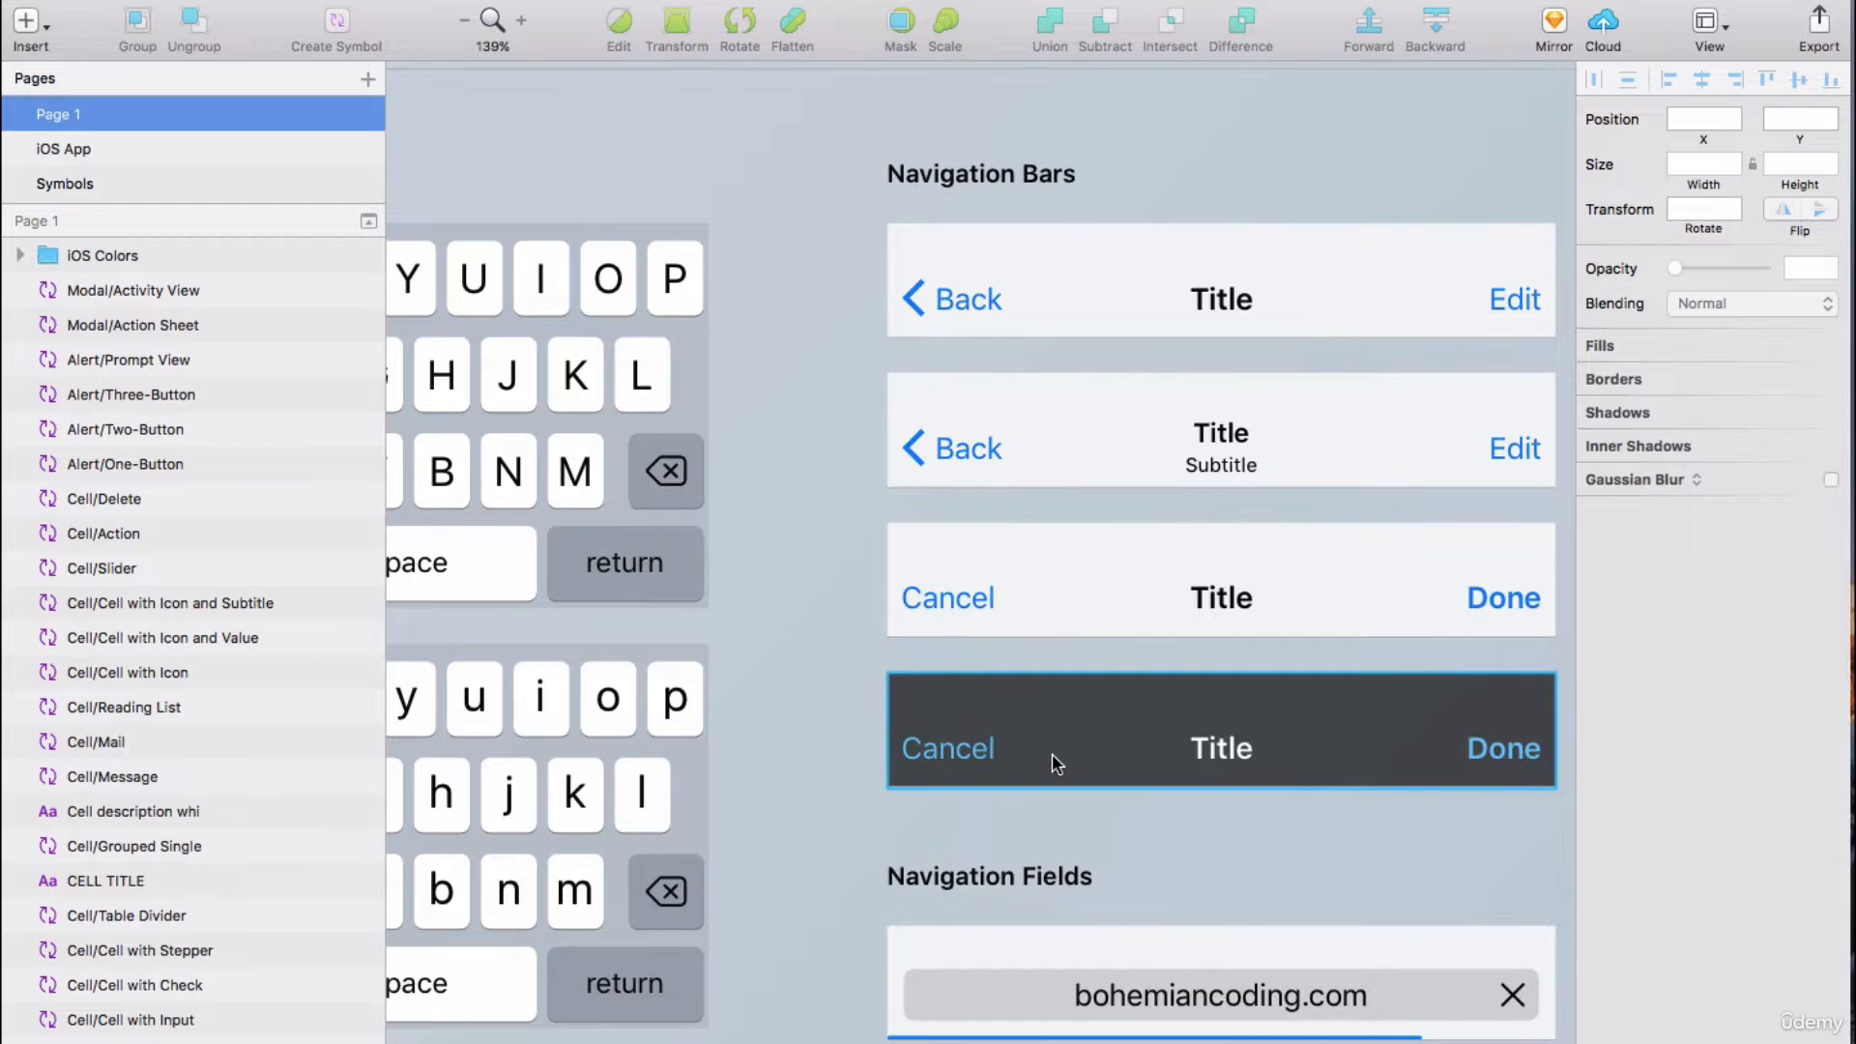
scroll(1051, 752, left, 9)
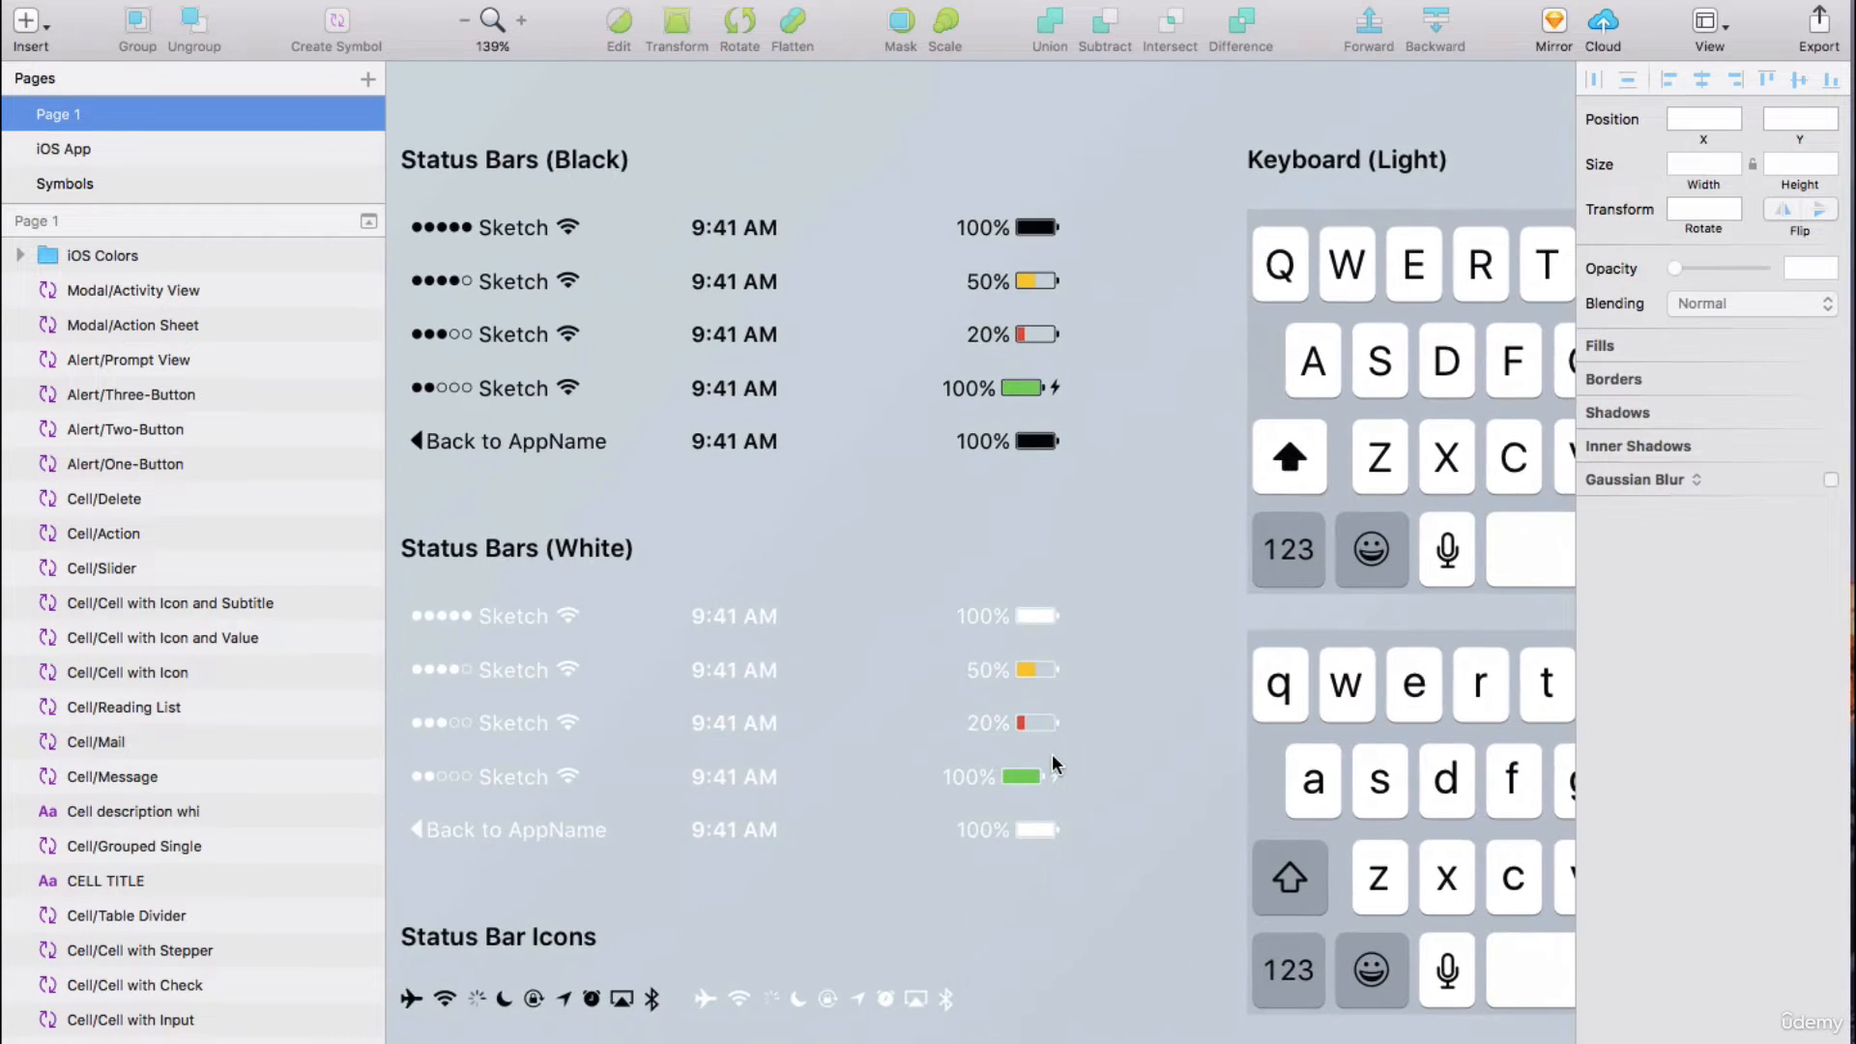
click(653, 784)
right_click(653, 787)
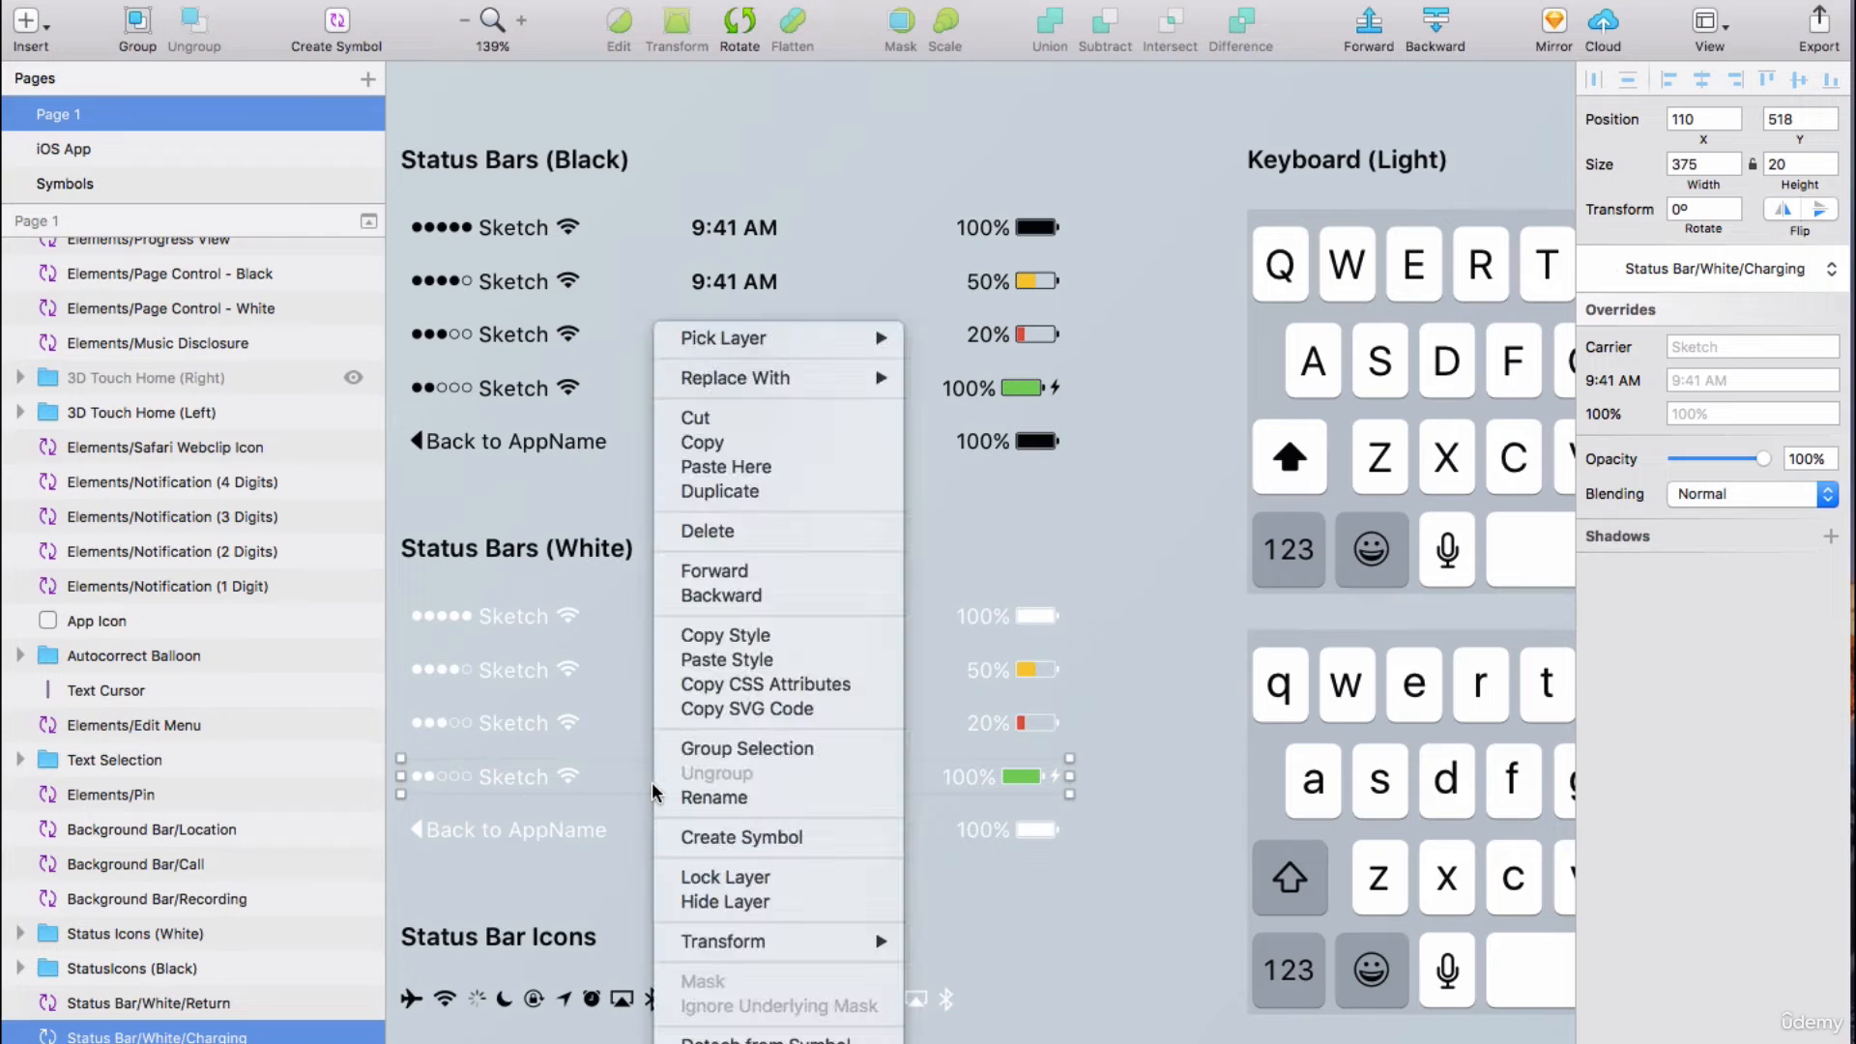
click(807, 440)
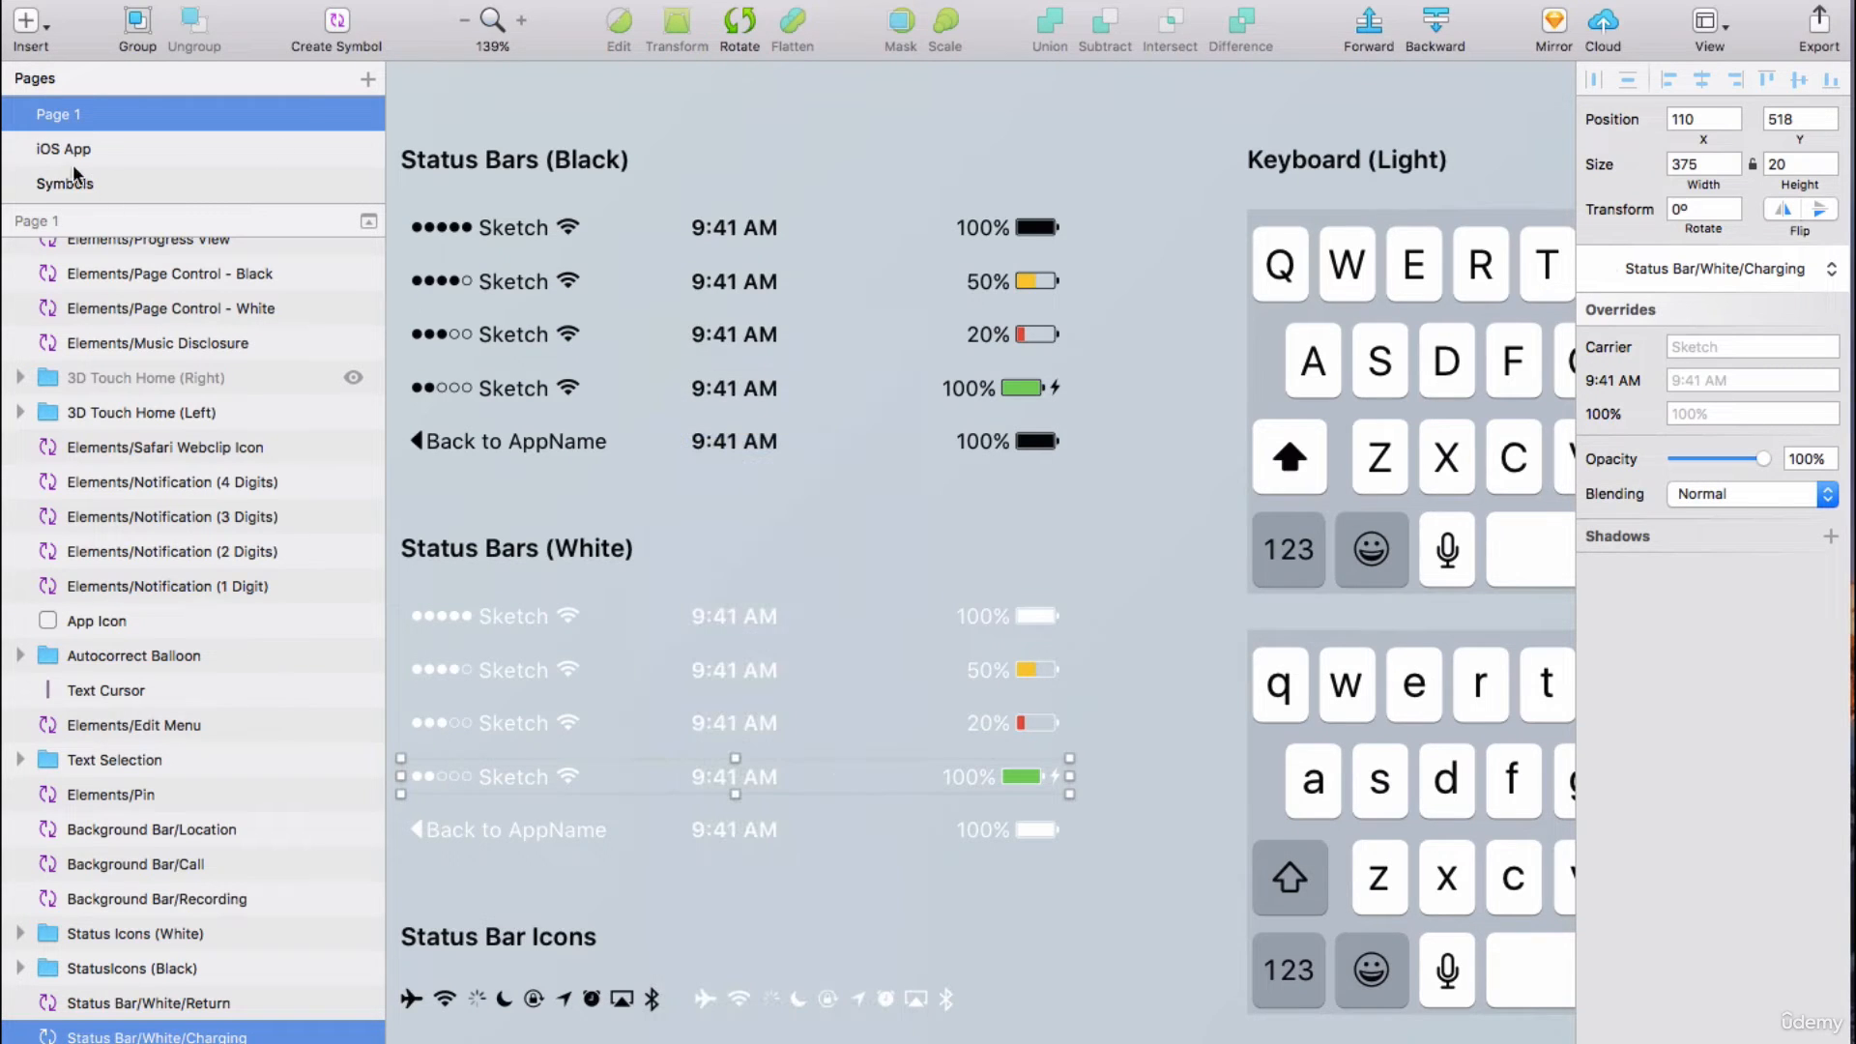
Paste the copied status bar into the iPhone 7 artboard on the iOS App page and align it with the artboard's top edge.
click(52, 147)
right_click(877, 450)
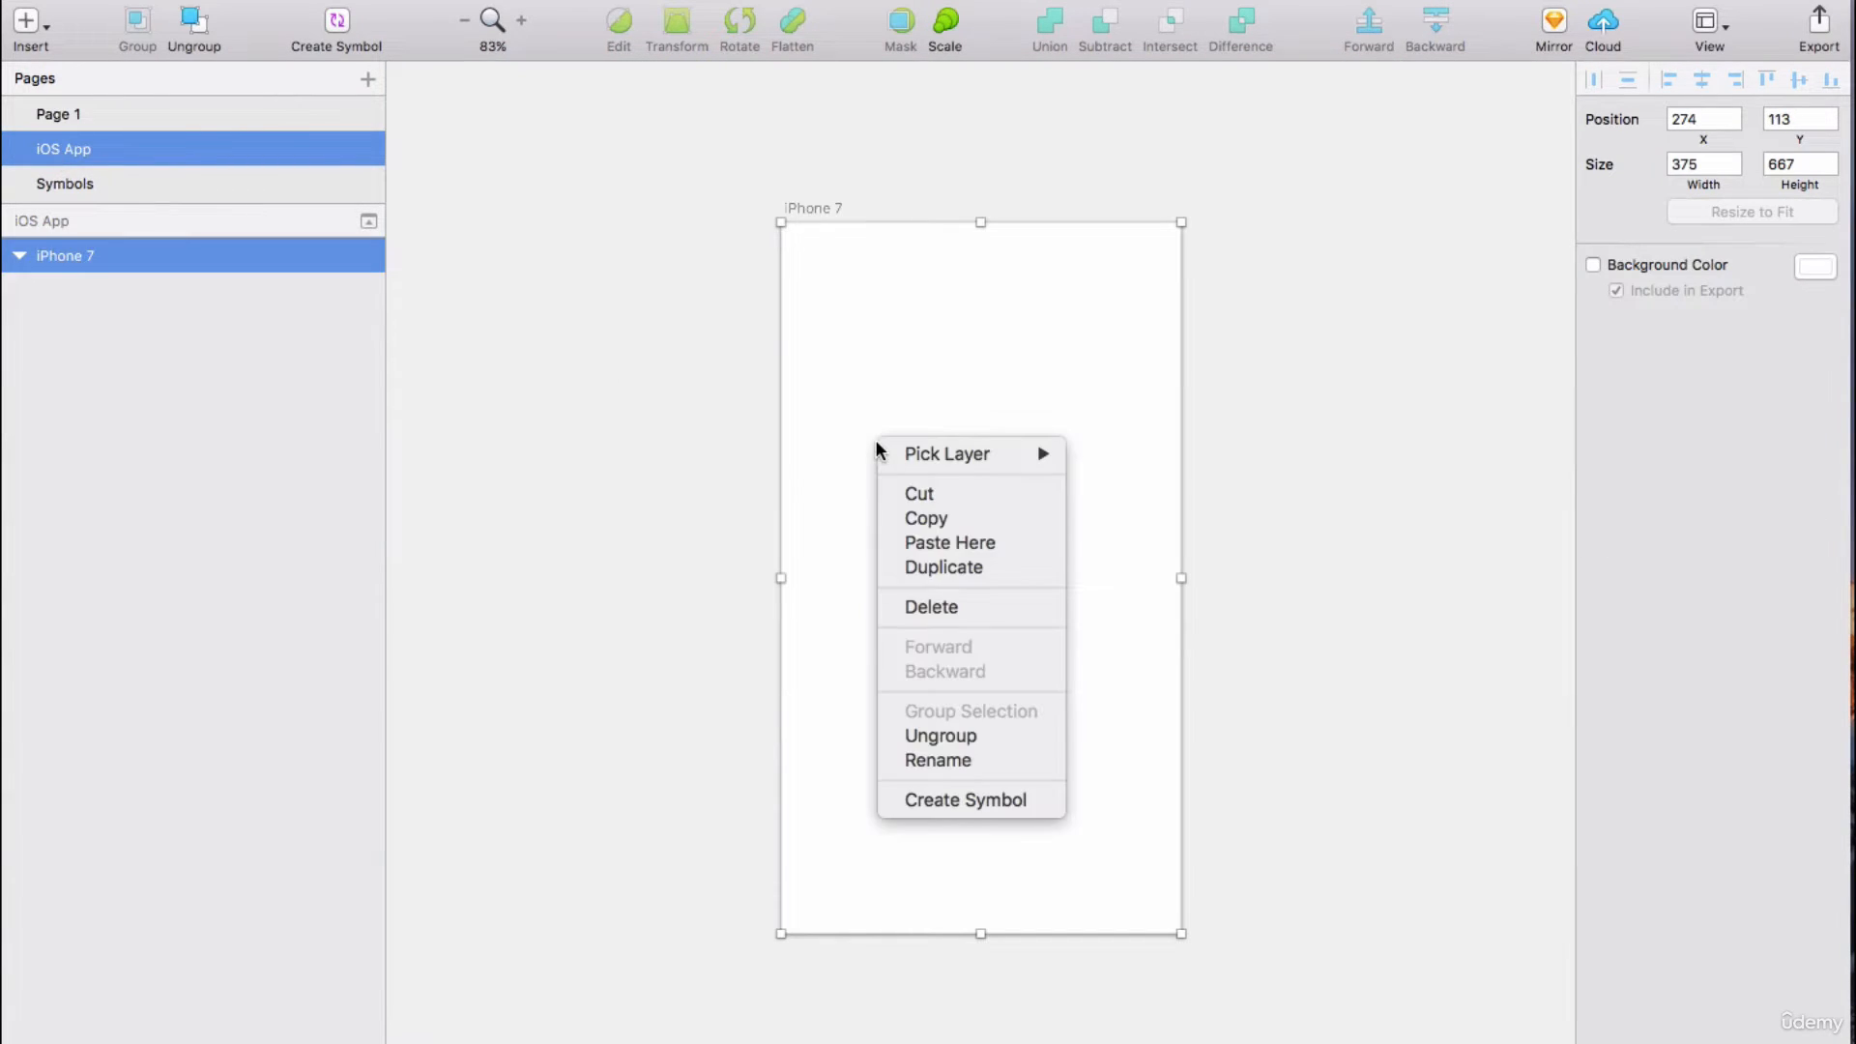
click(932, 550)
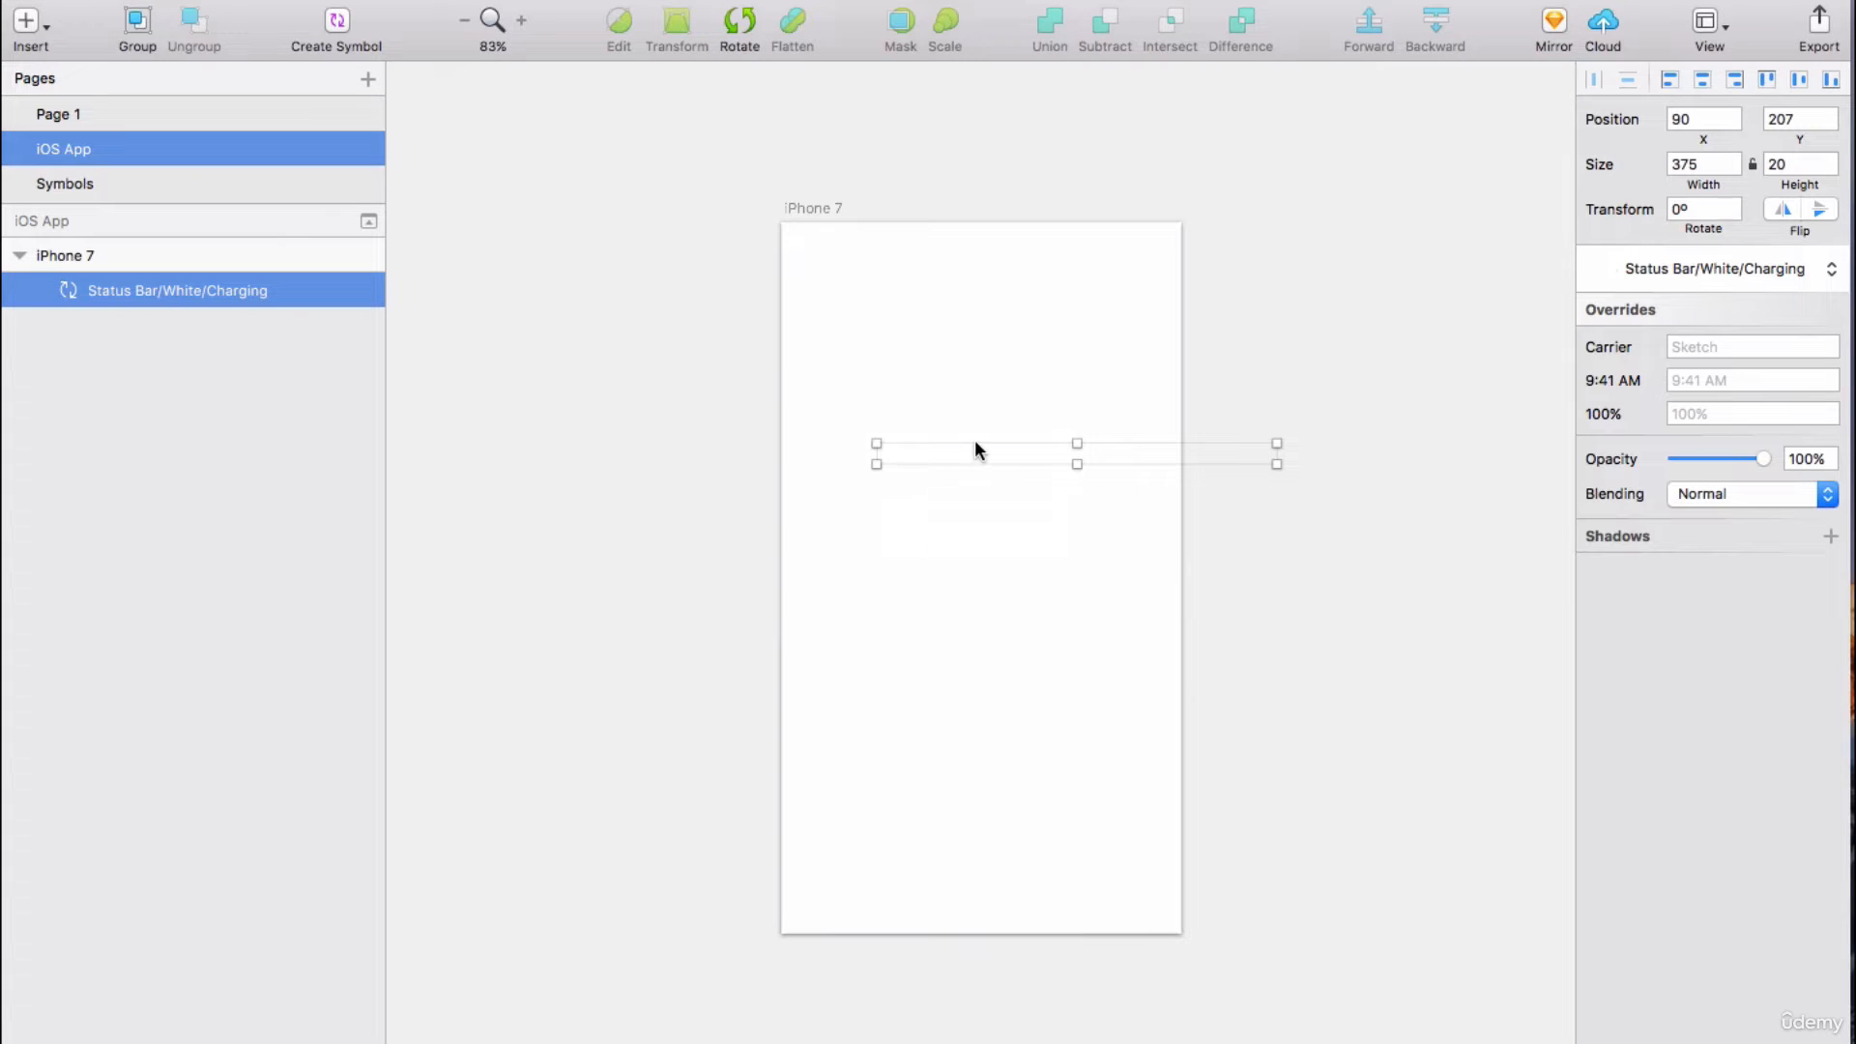
drag(974, 447, 882, 237)
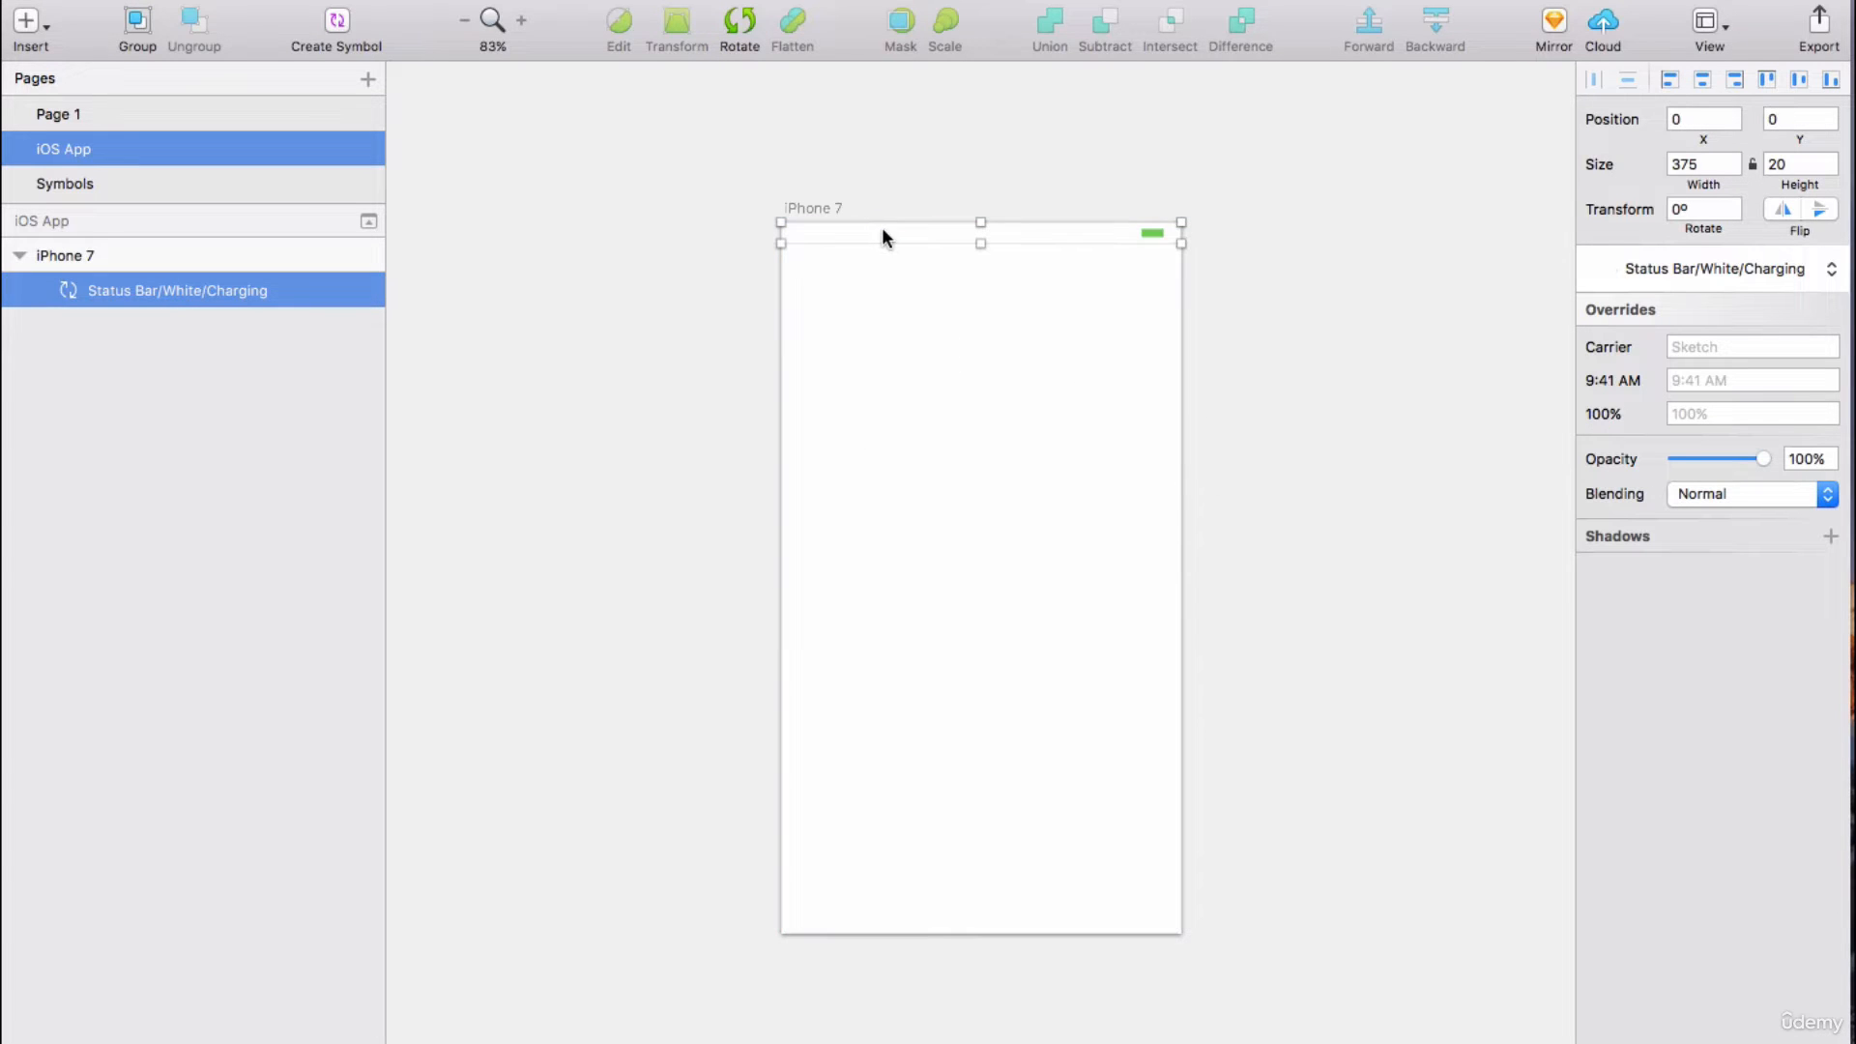
Copy the dark navigation bar with Cancel, Title and Done from the template elements on Page 1.
click(58, 114)
scroll(781, 387, right, 10)
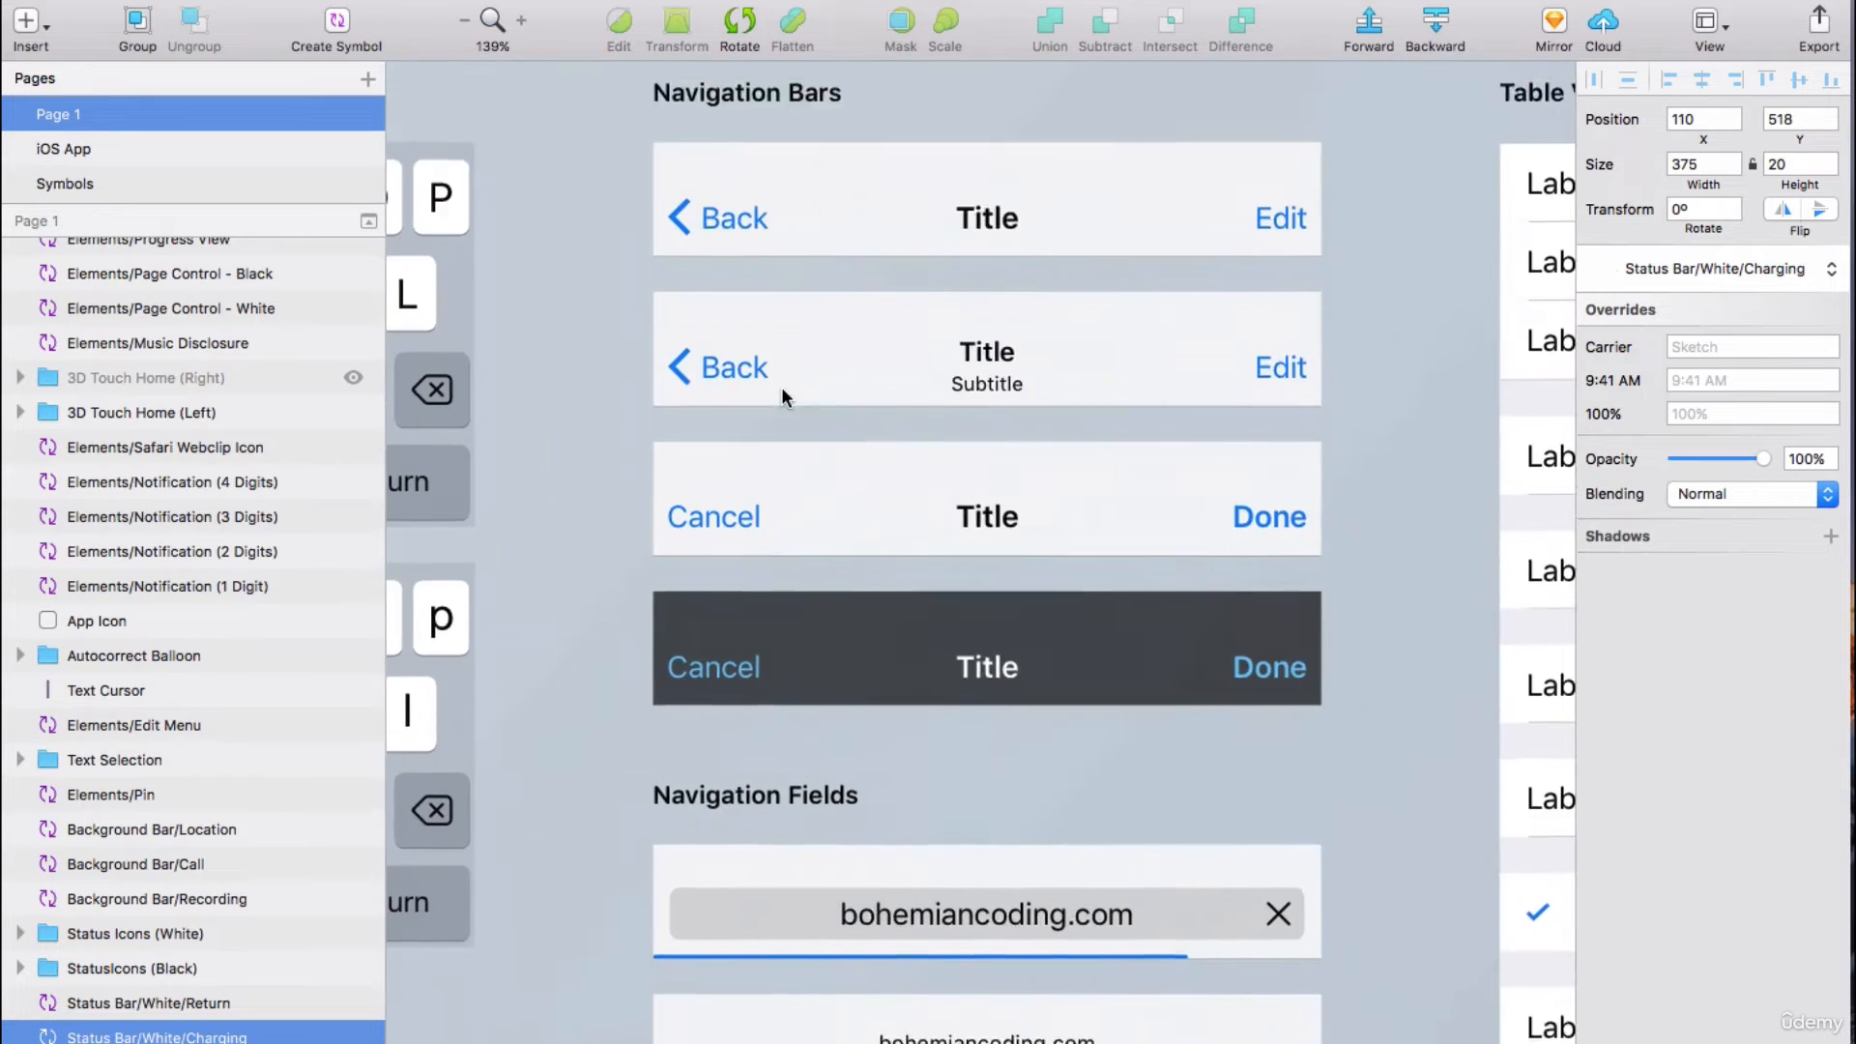
scroll(781, 387, right, 5)
scroll(781, 387, down, 2)
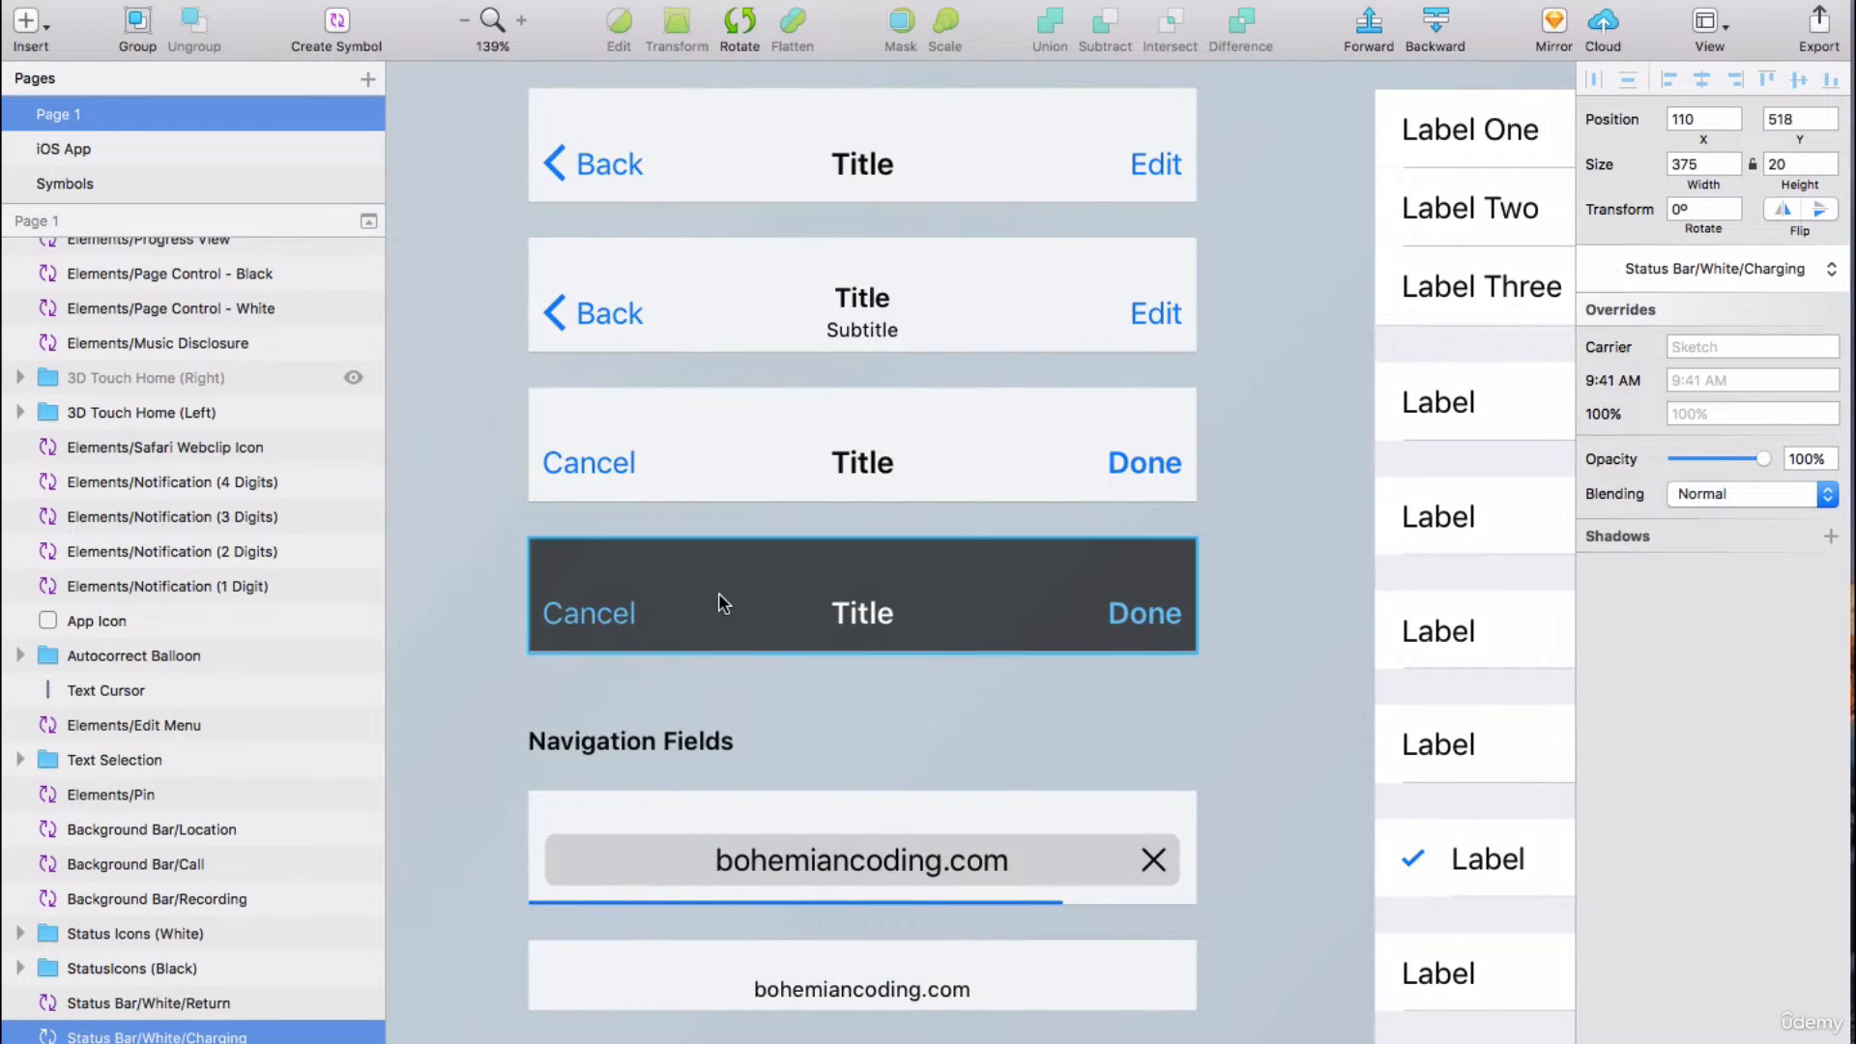
right_click(724, 603)
click(829, 443)
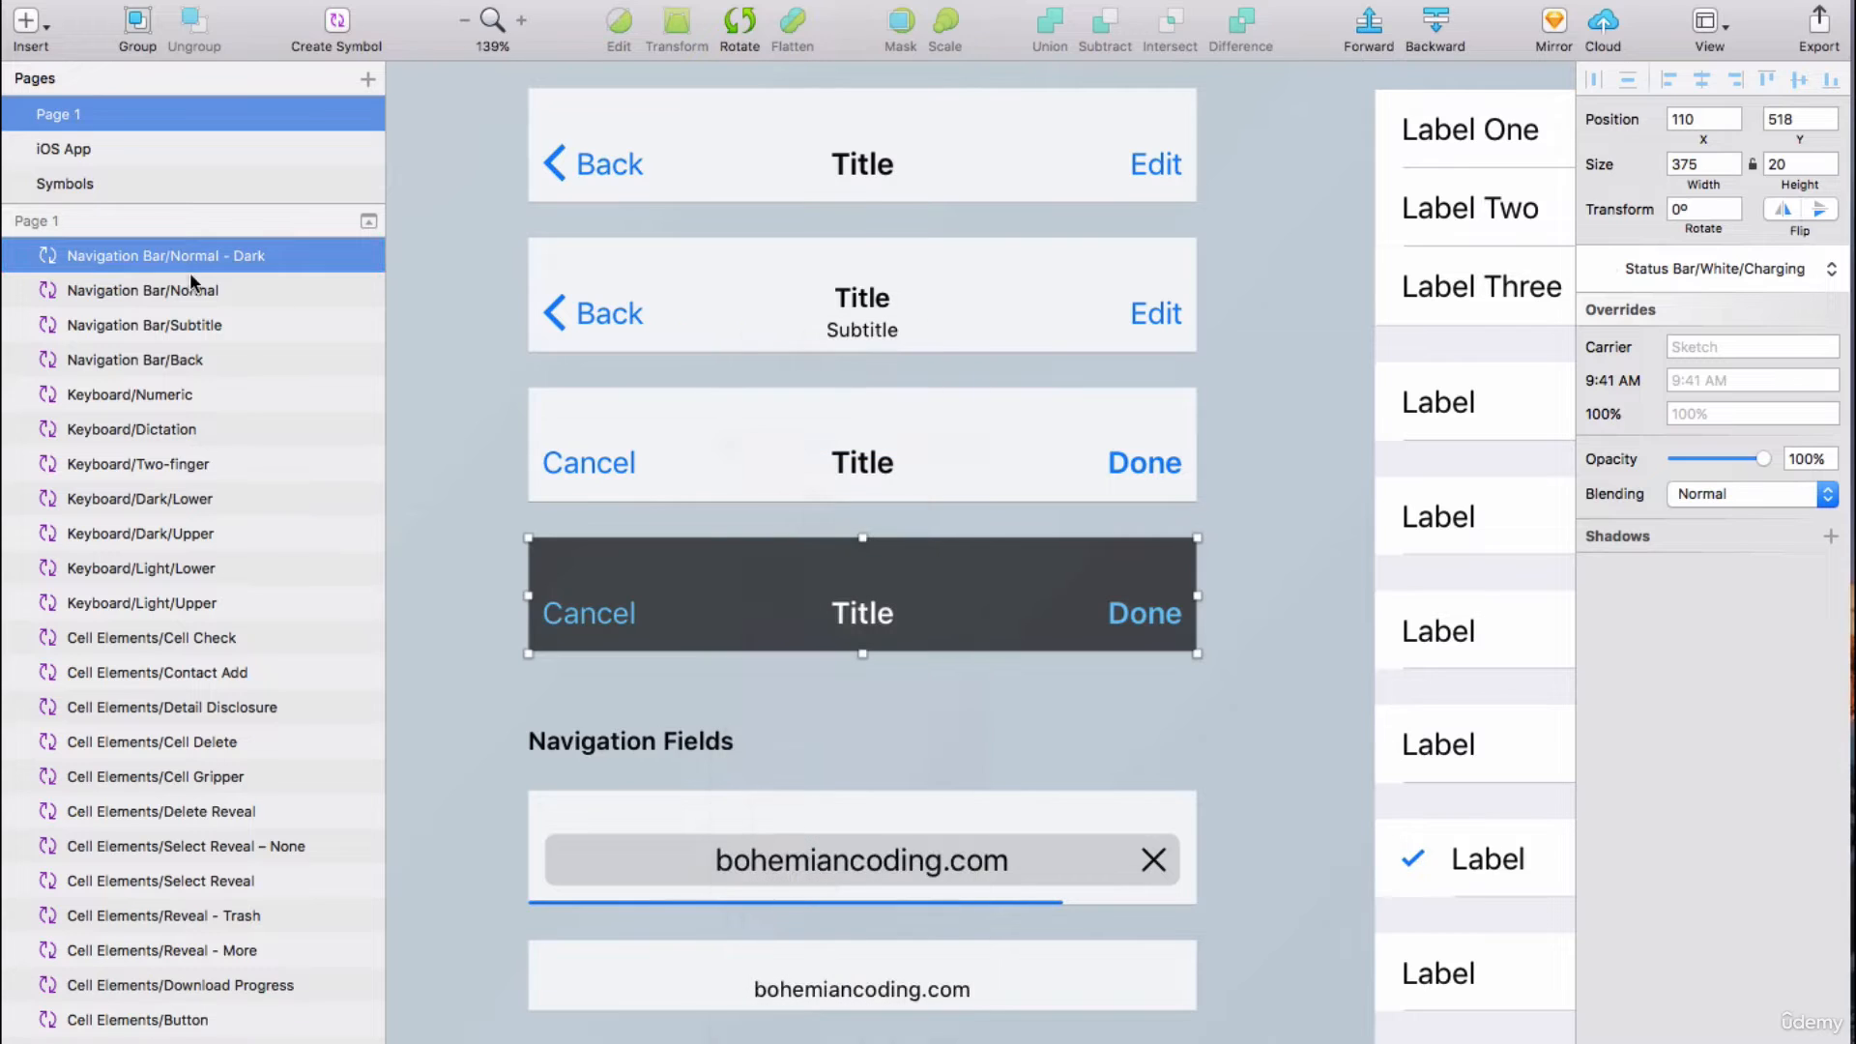
Paste the dark navigation bar into the iPhone 7 artboard and place it at X 0, Y 0.
click(103, 148)
right_click(1013, 302)
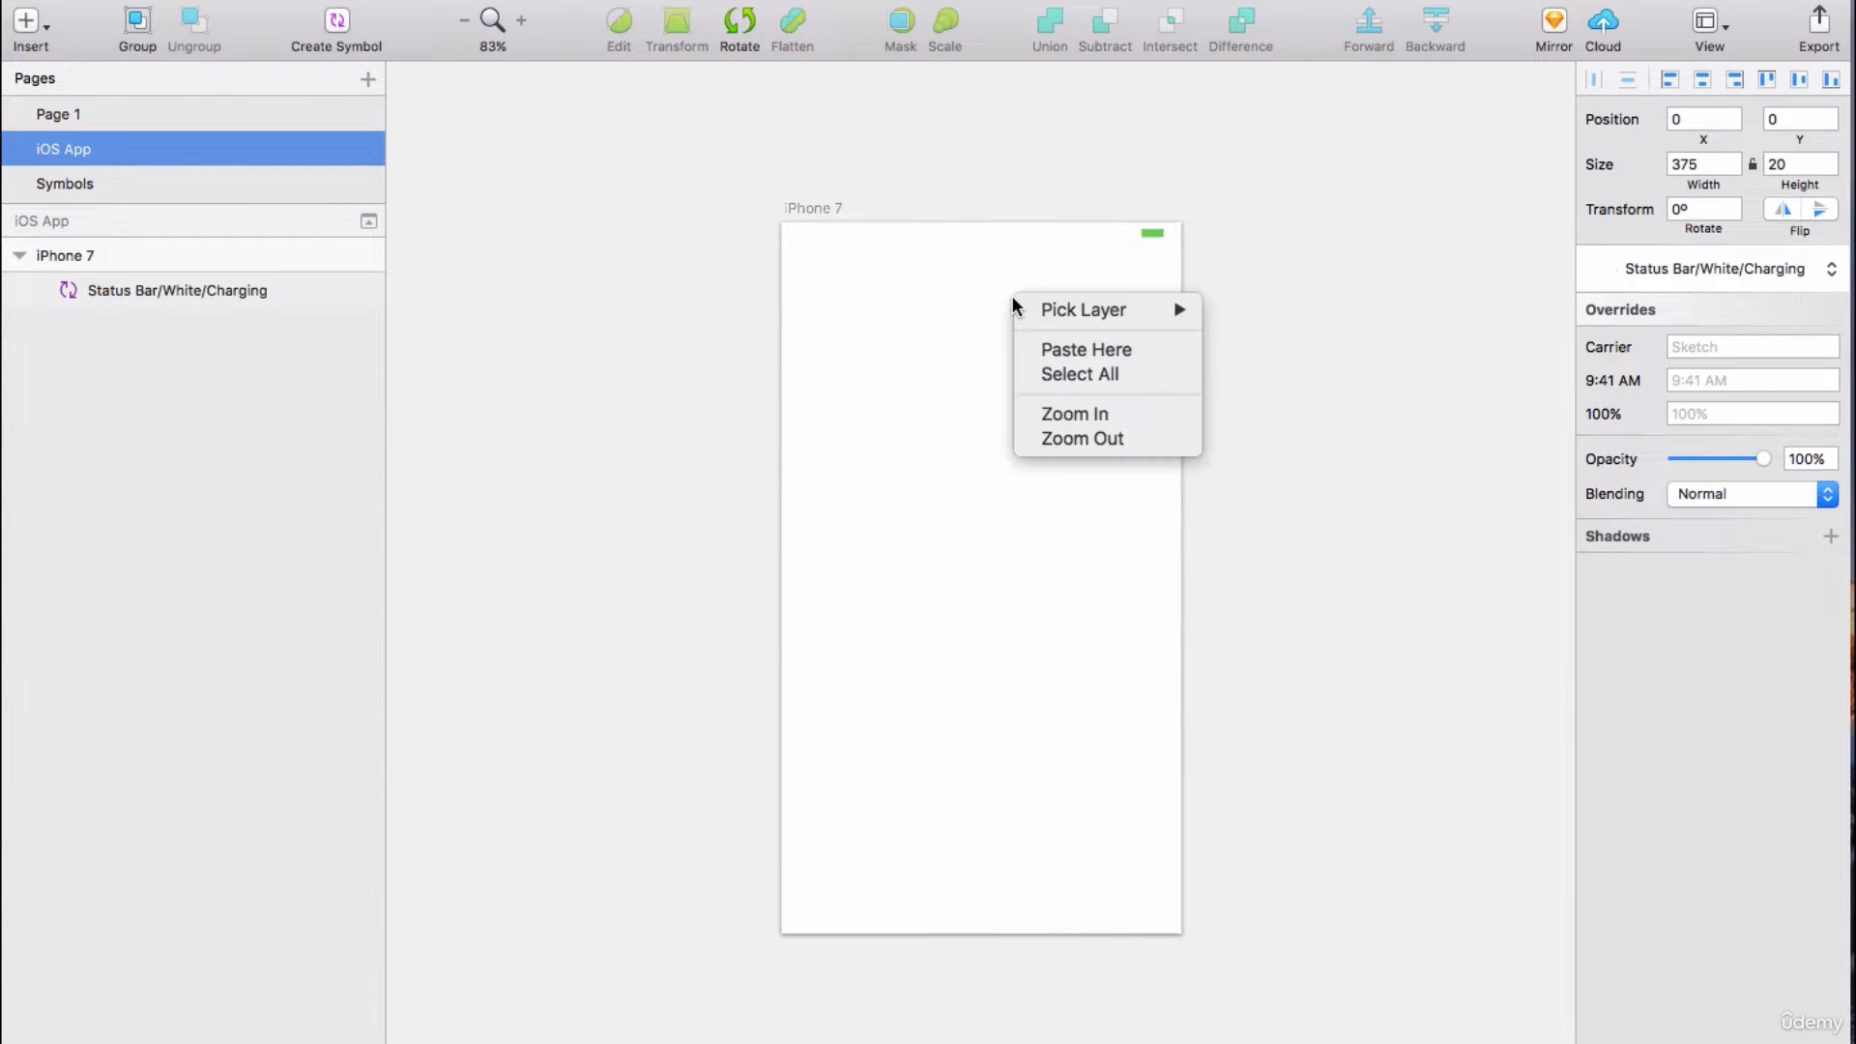
click(1053, 349)
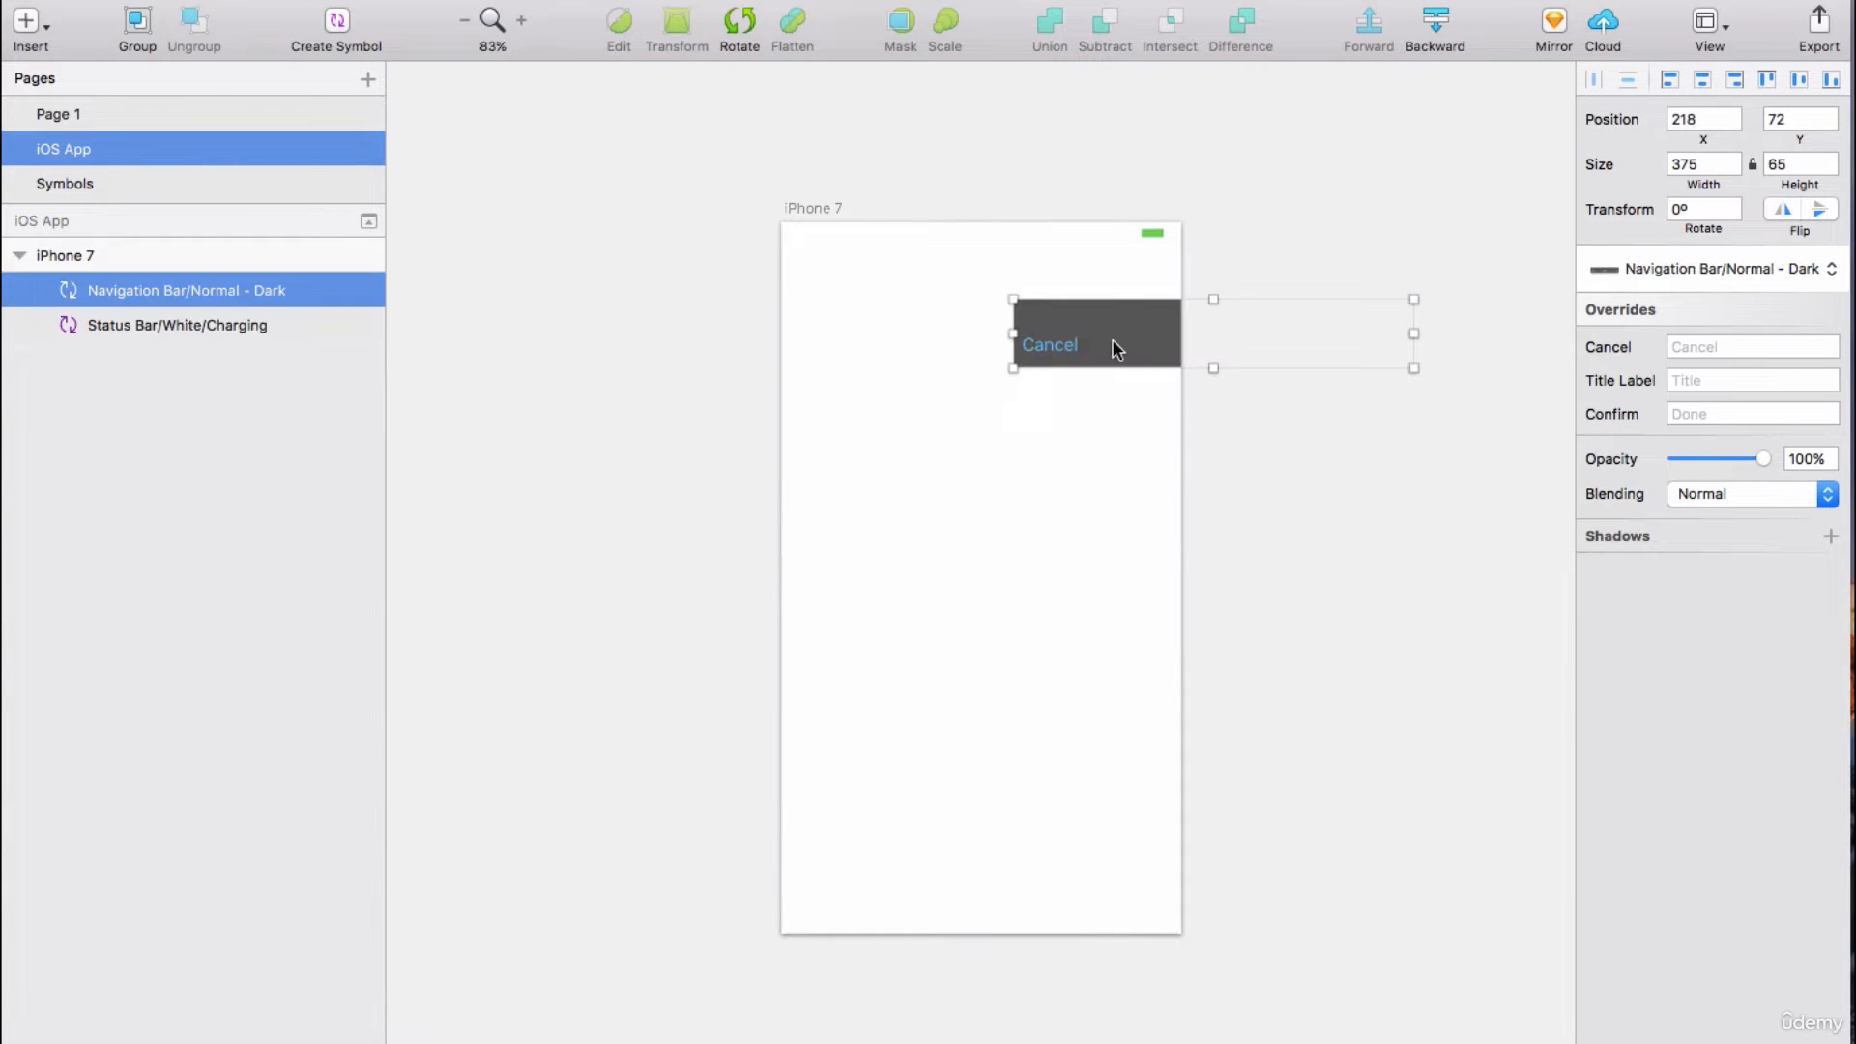
drag(1116, 348, 879, 275)
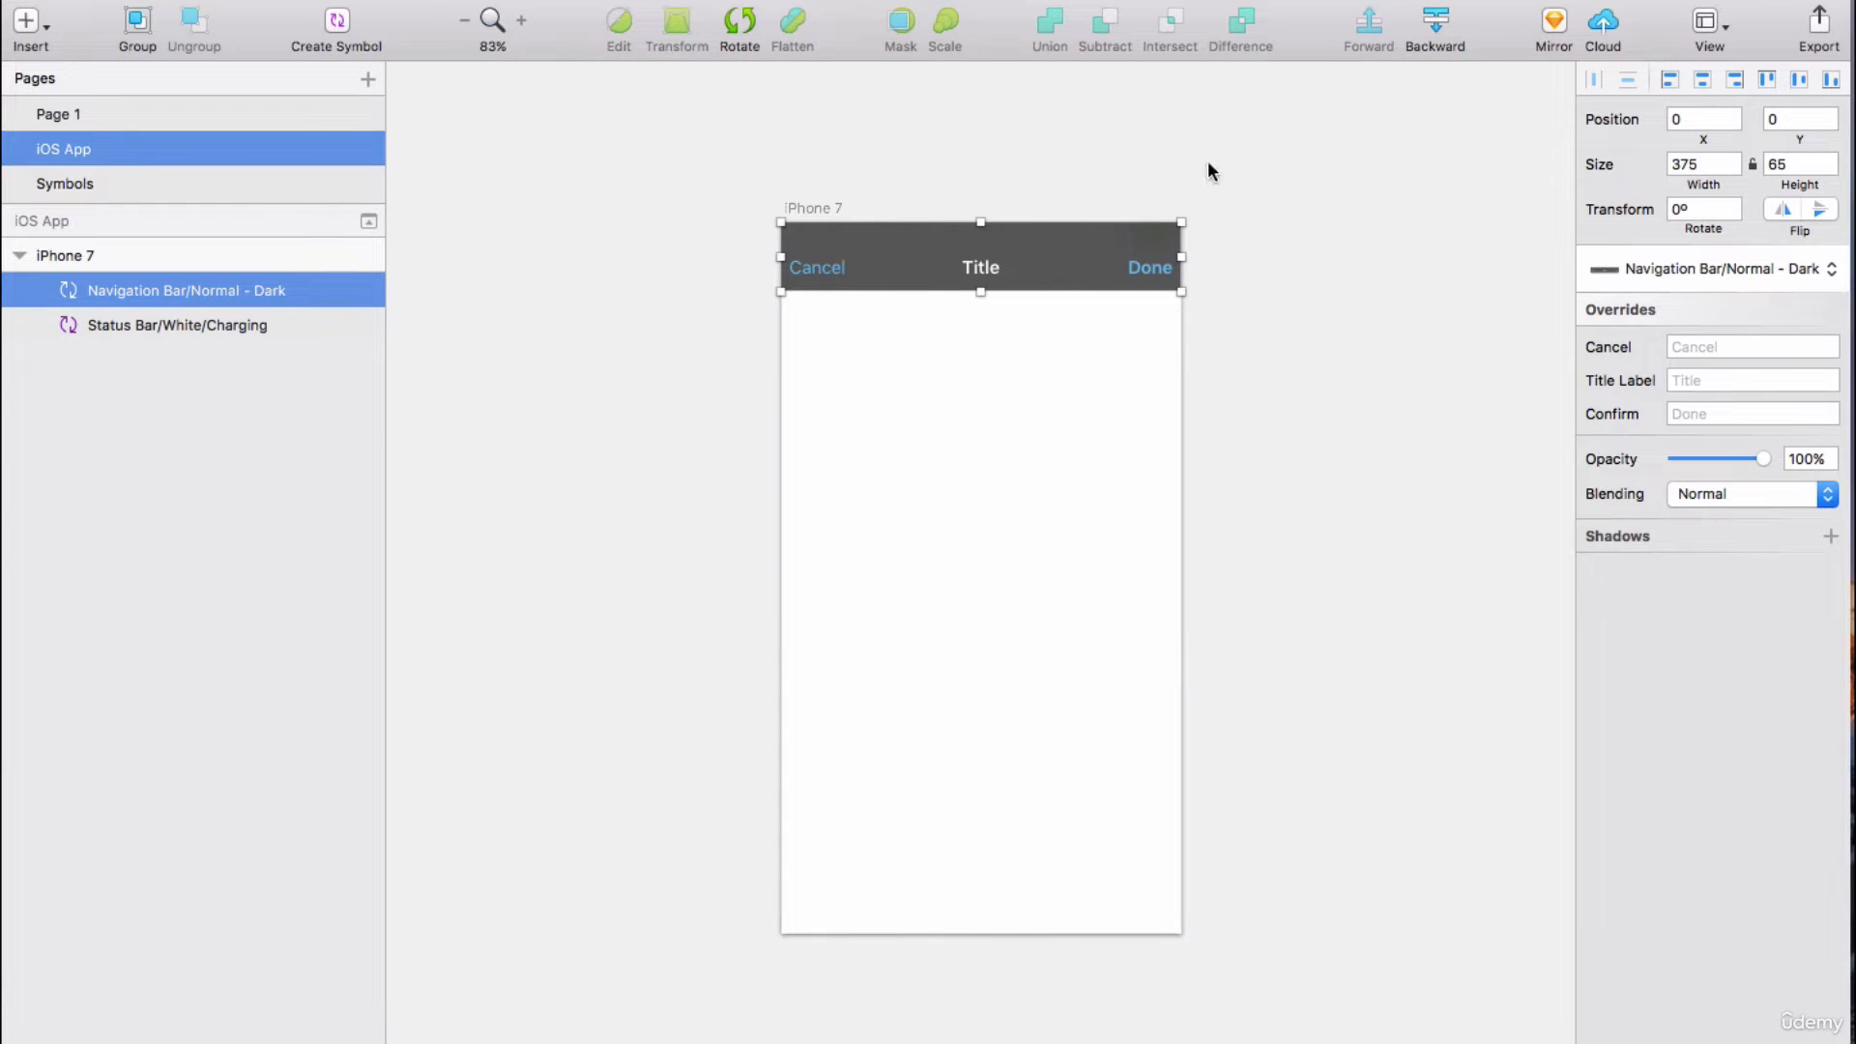
Send the dark navigation bar behind the white status bar in the layer order.
click(1428, 22)
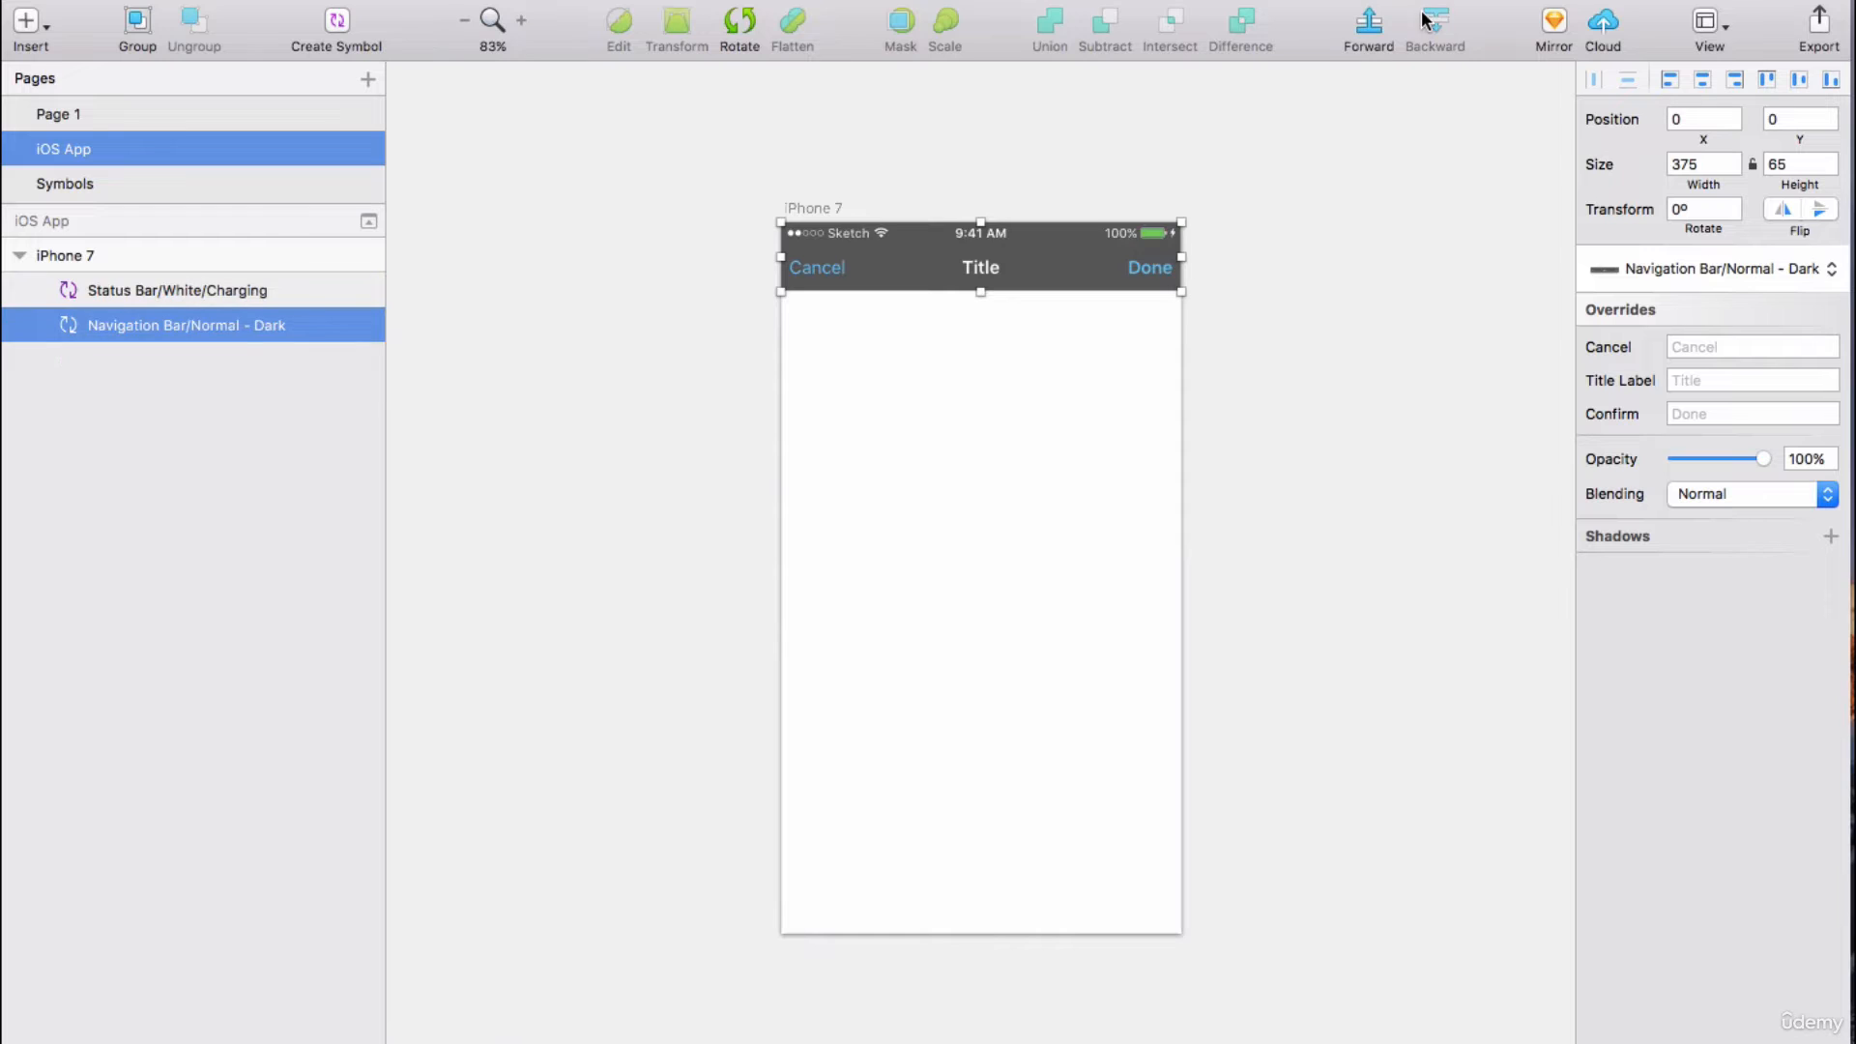
mouse_move(109, 317)
mouse_down()
mouse_move(108, 267)
mouse_move(107, 333)
mouse_up()
click(1232, 428)
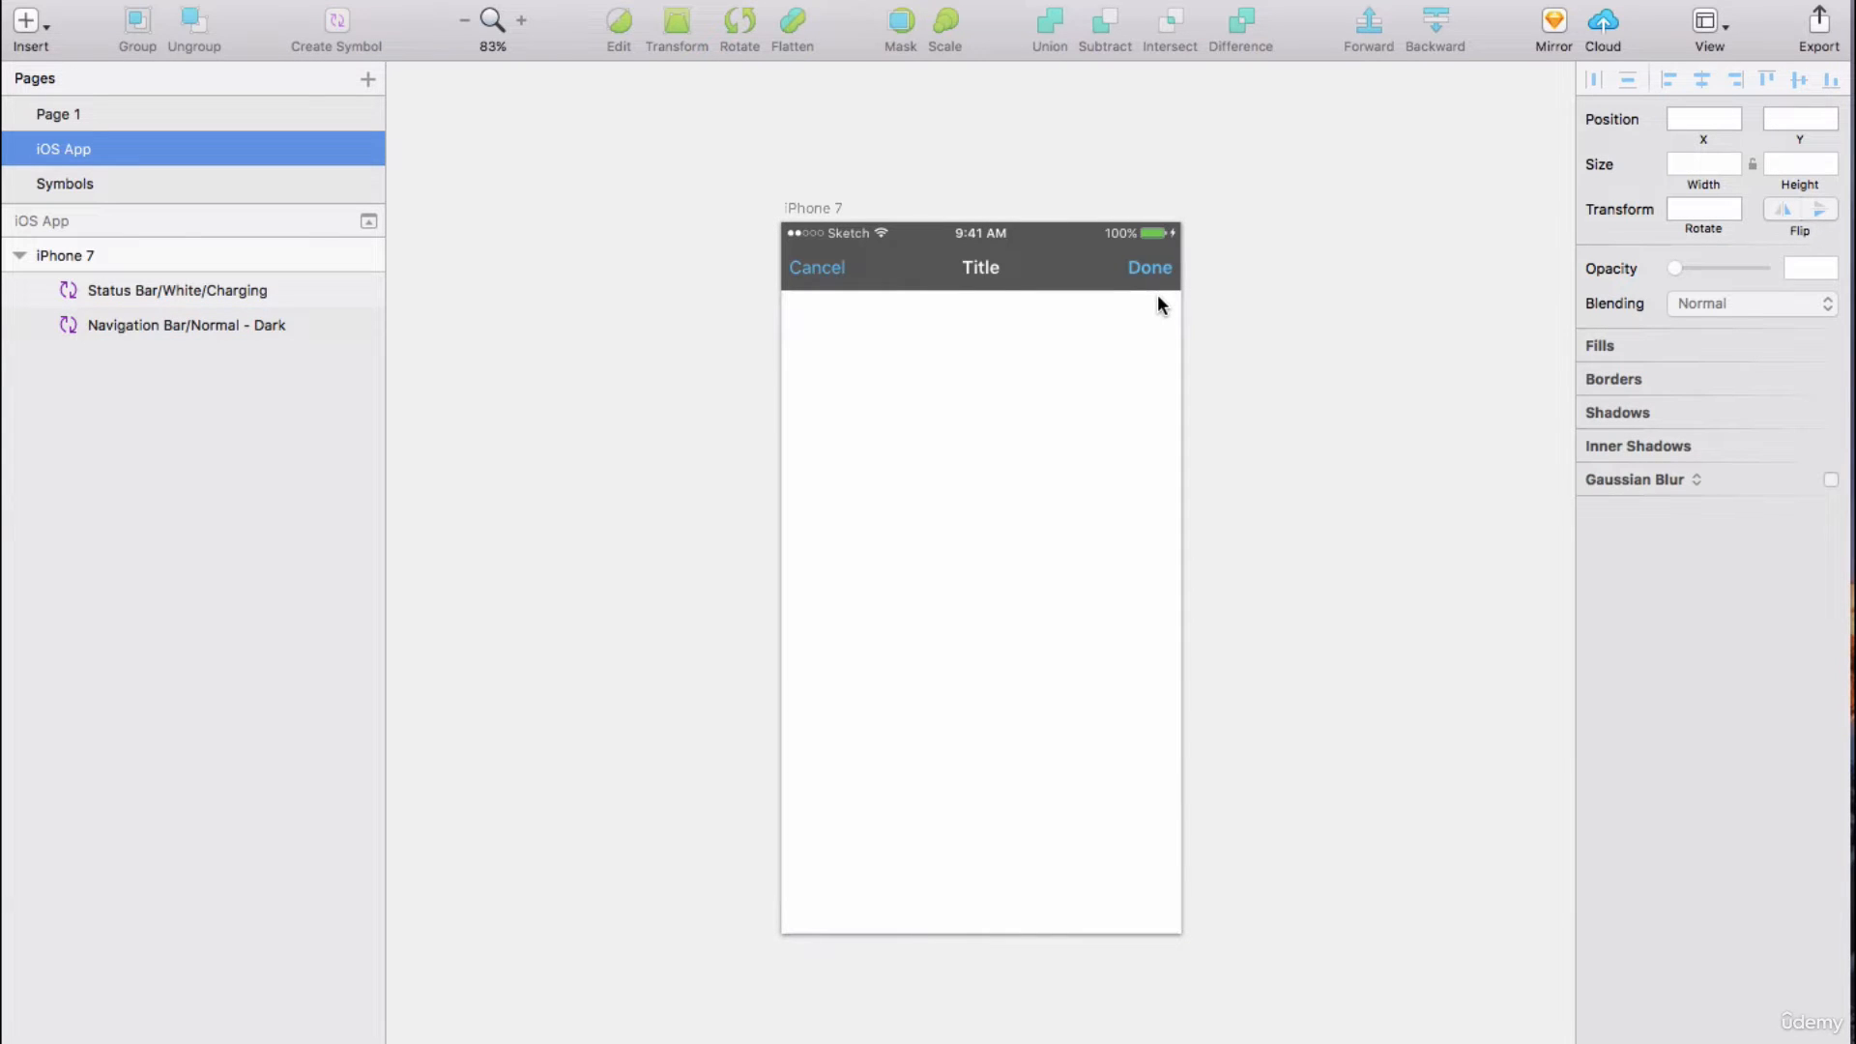
Insert a second artboard beside the first using the iPhone 7 preset from the iOS Devices group.
click(1063, 274)
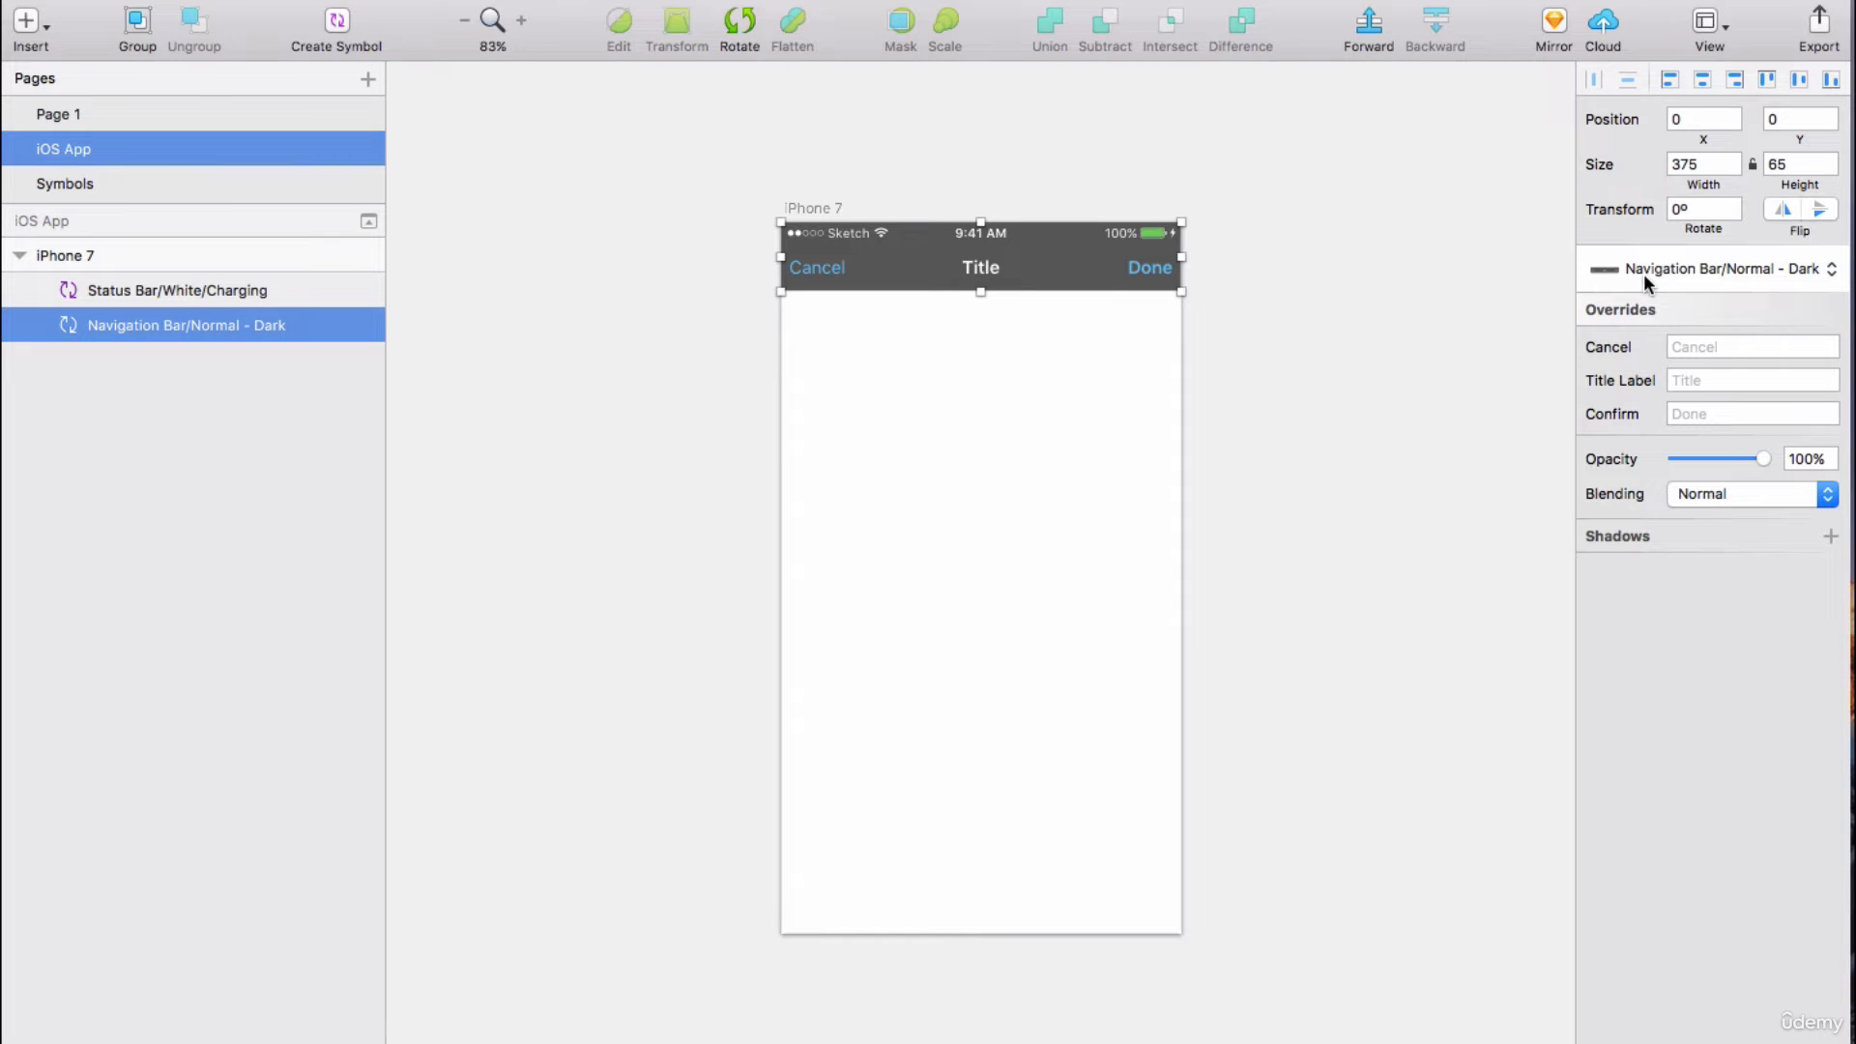
scroll(1229, 398, right, 5)
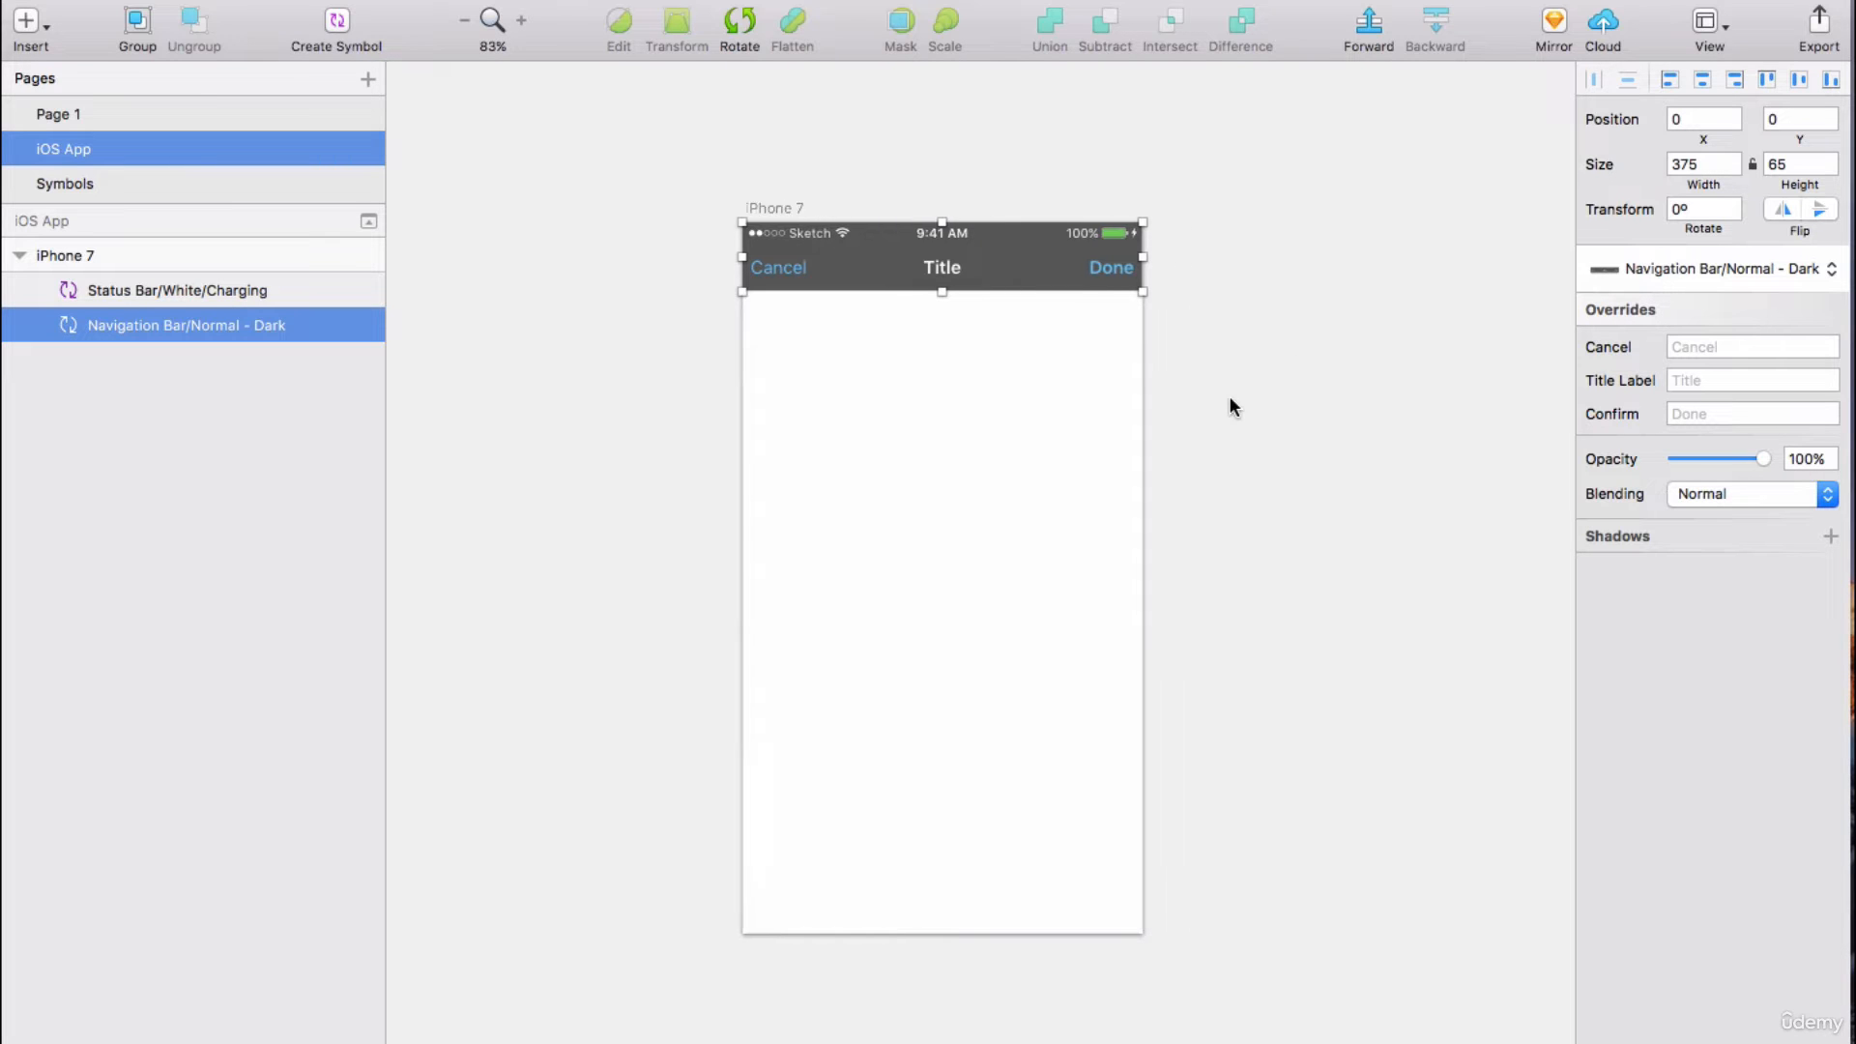
click(39, 22)
click(87, 267)
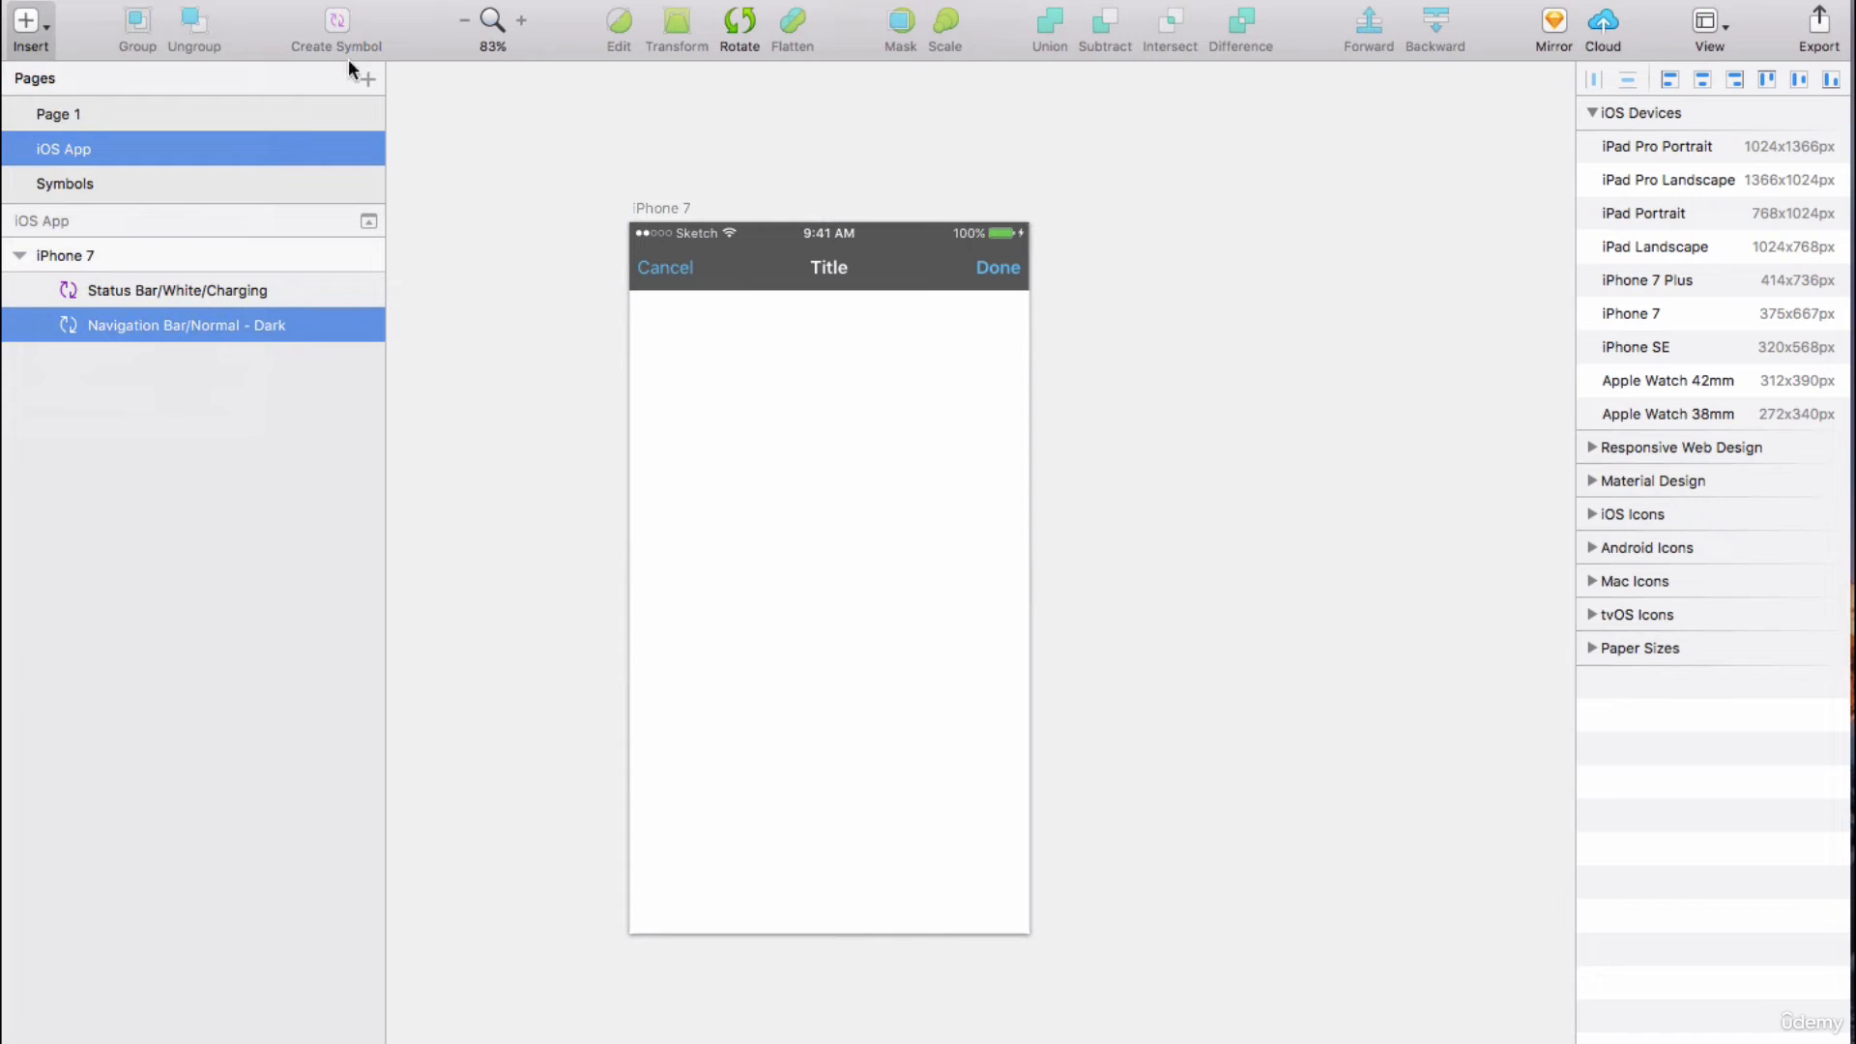
scroll(1025, 321, right, 3)
click(1701, 313)
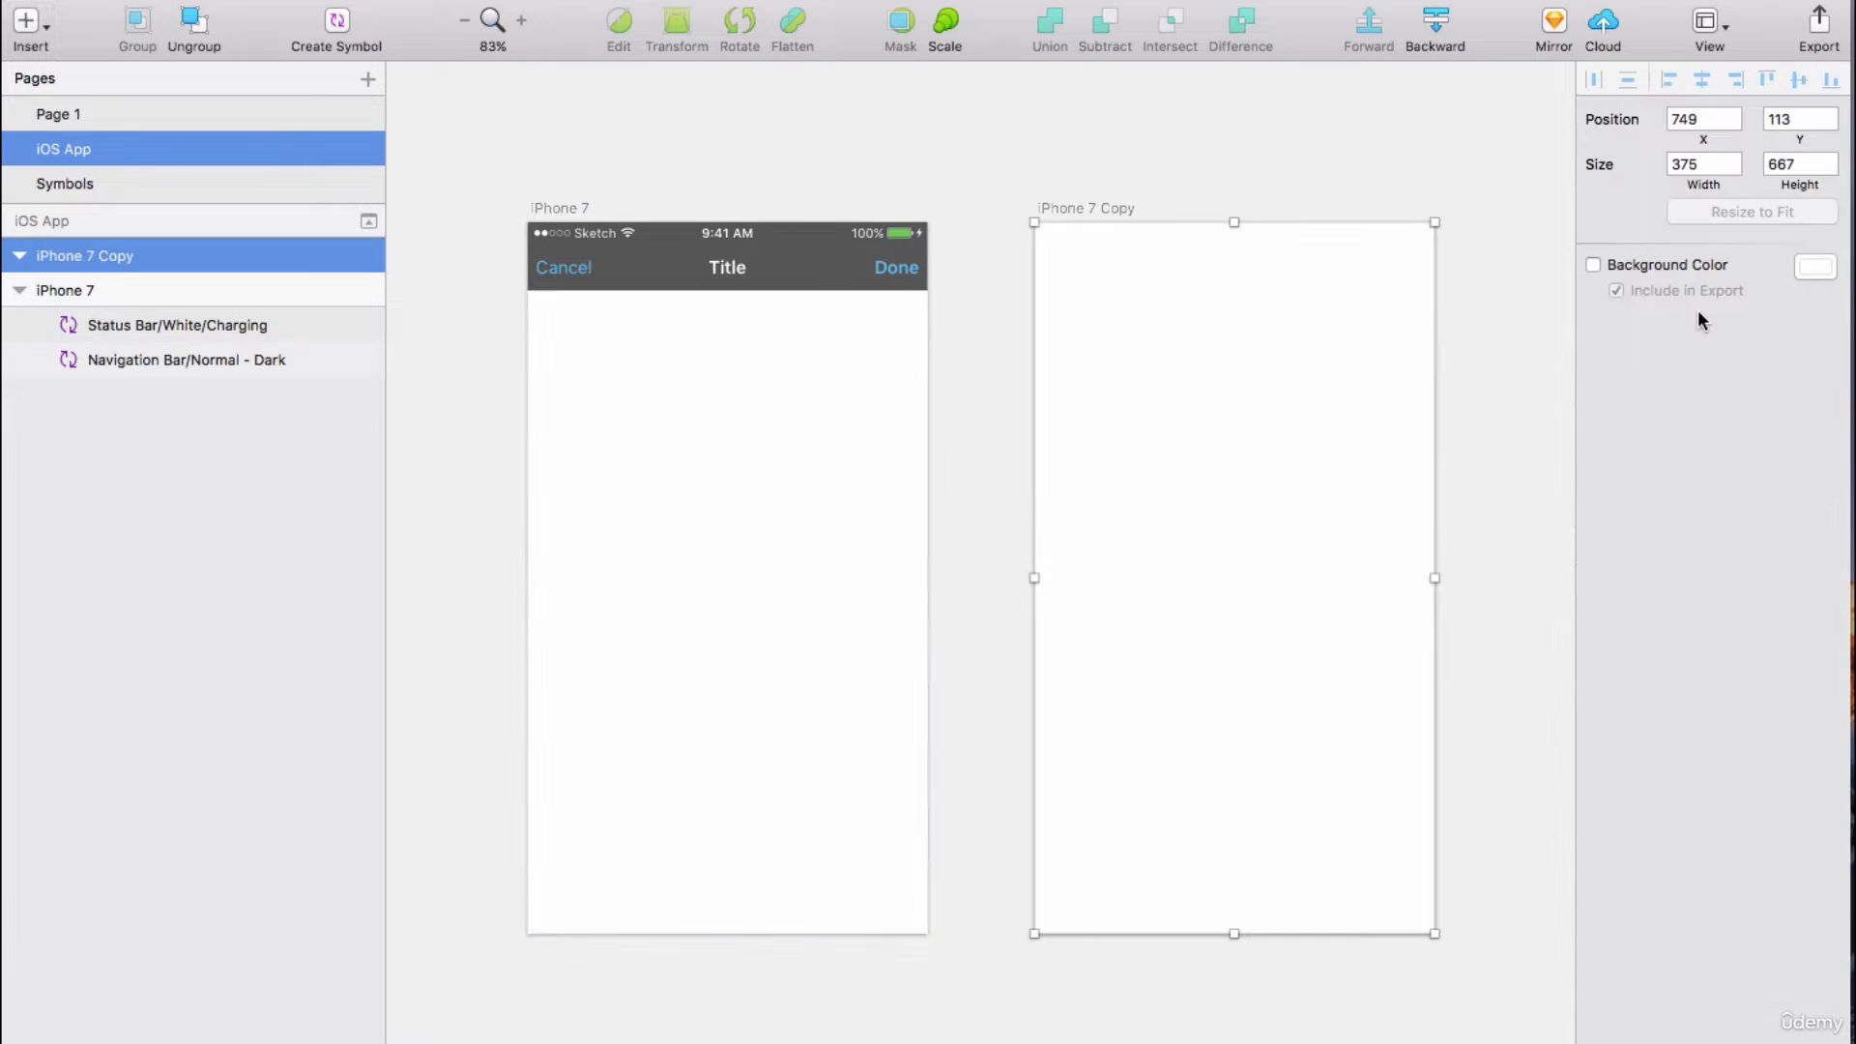
Try copying the dark navigation bar from the first artboard into the second one, and delete the pasted copy.
click(198, 356)
right_click(199, 356)
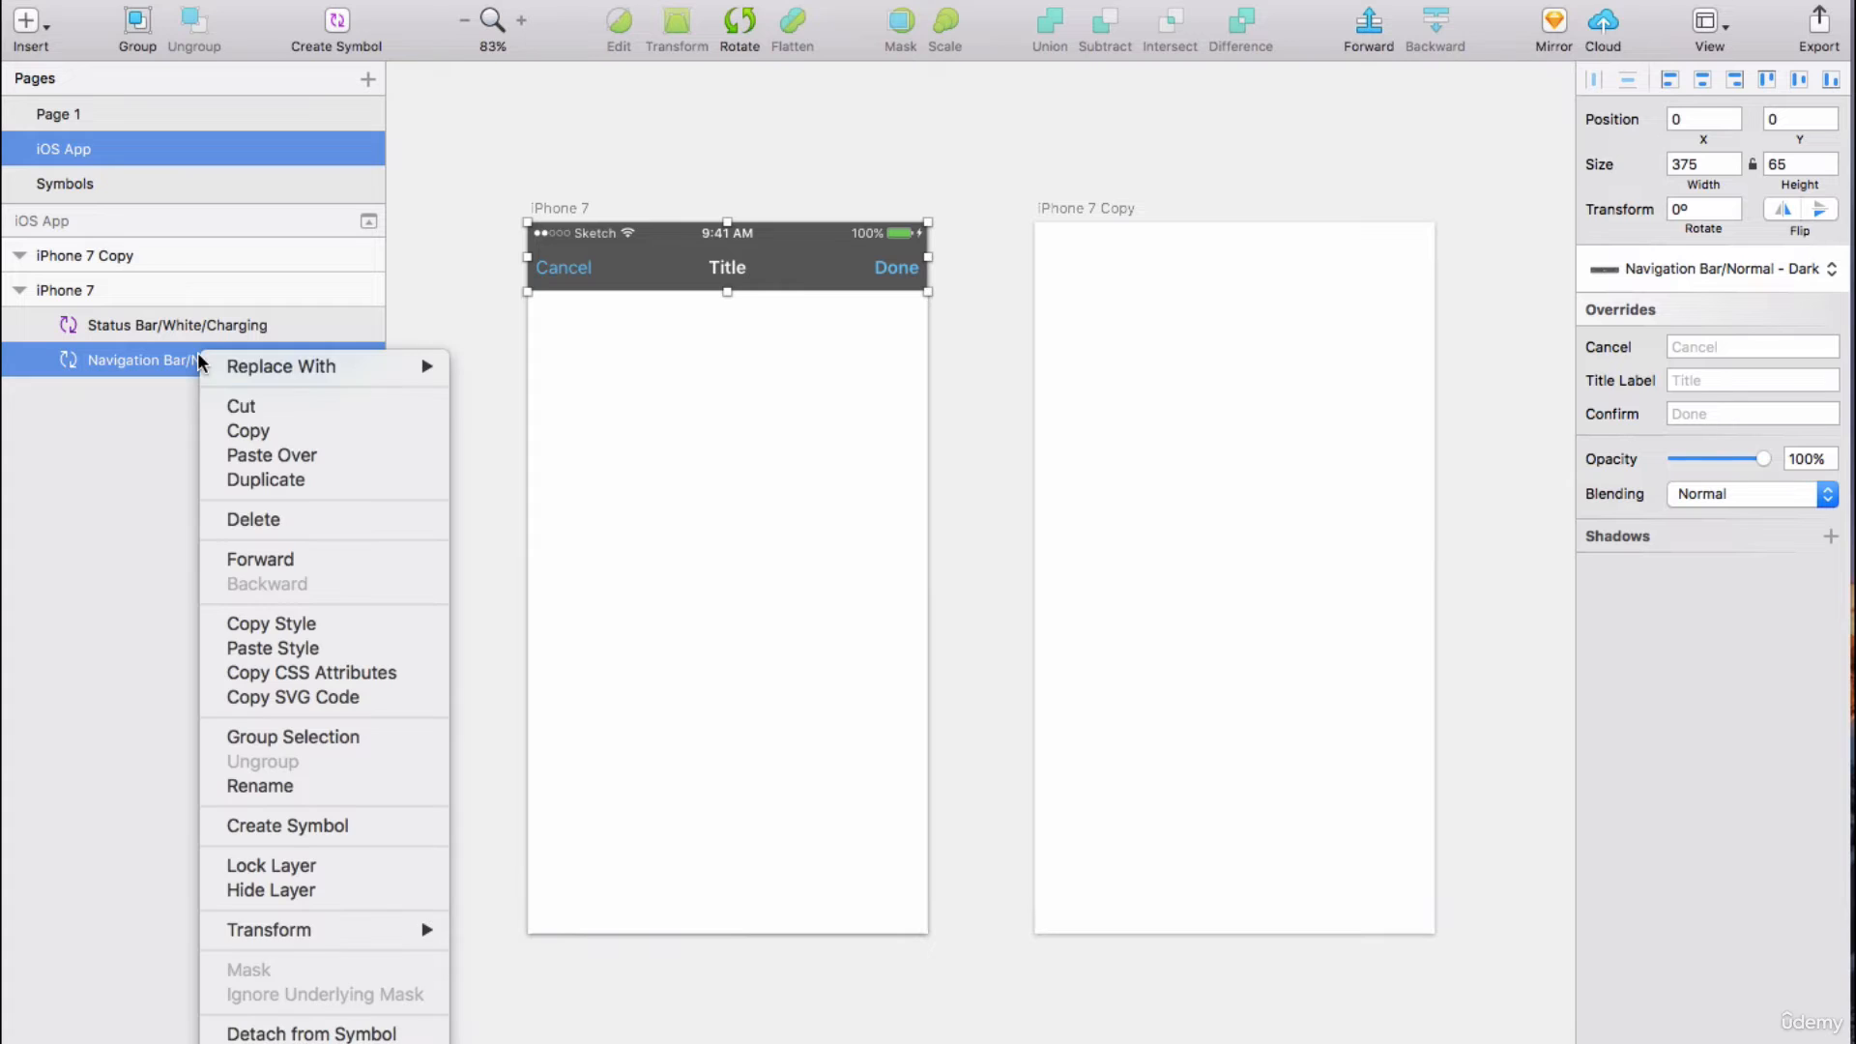
click(244, 430)
click(1185, 333)
right_click(1182, 327)
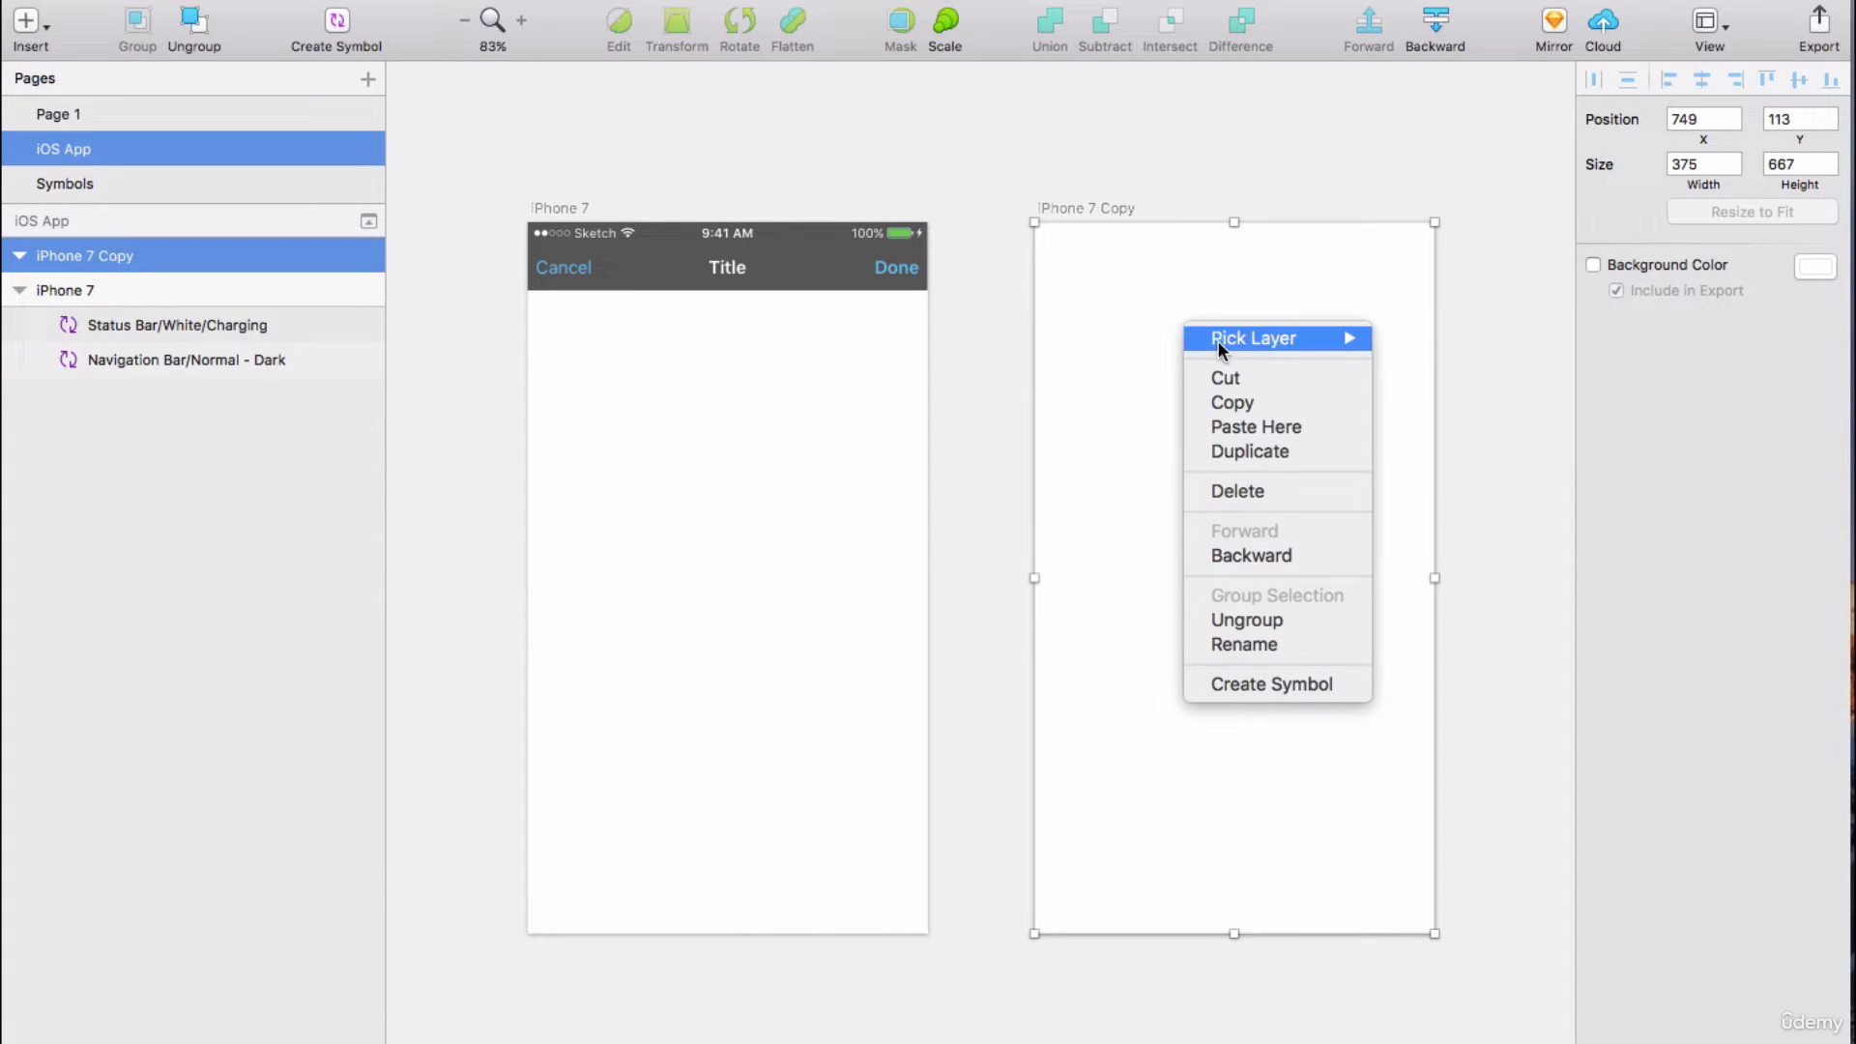
click(1250, 426)
key(Delete)
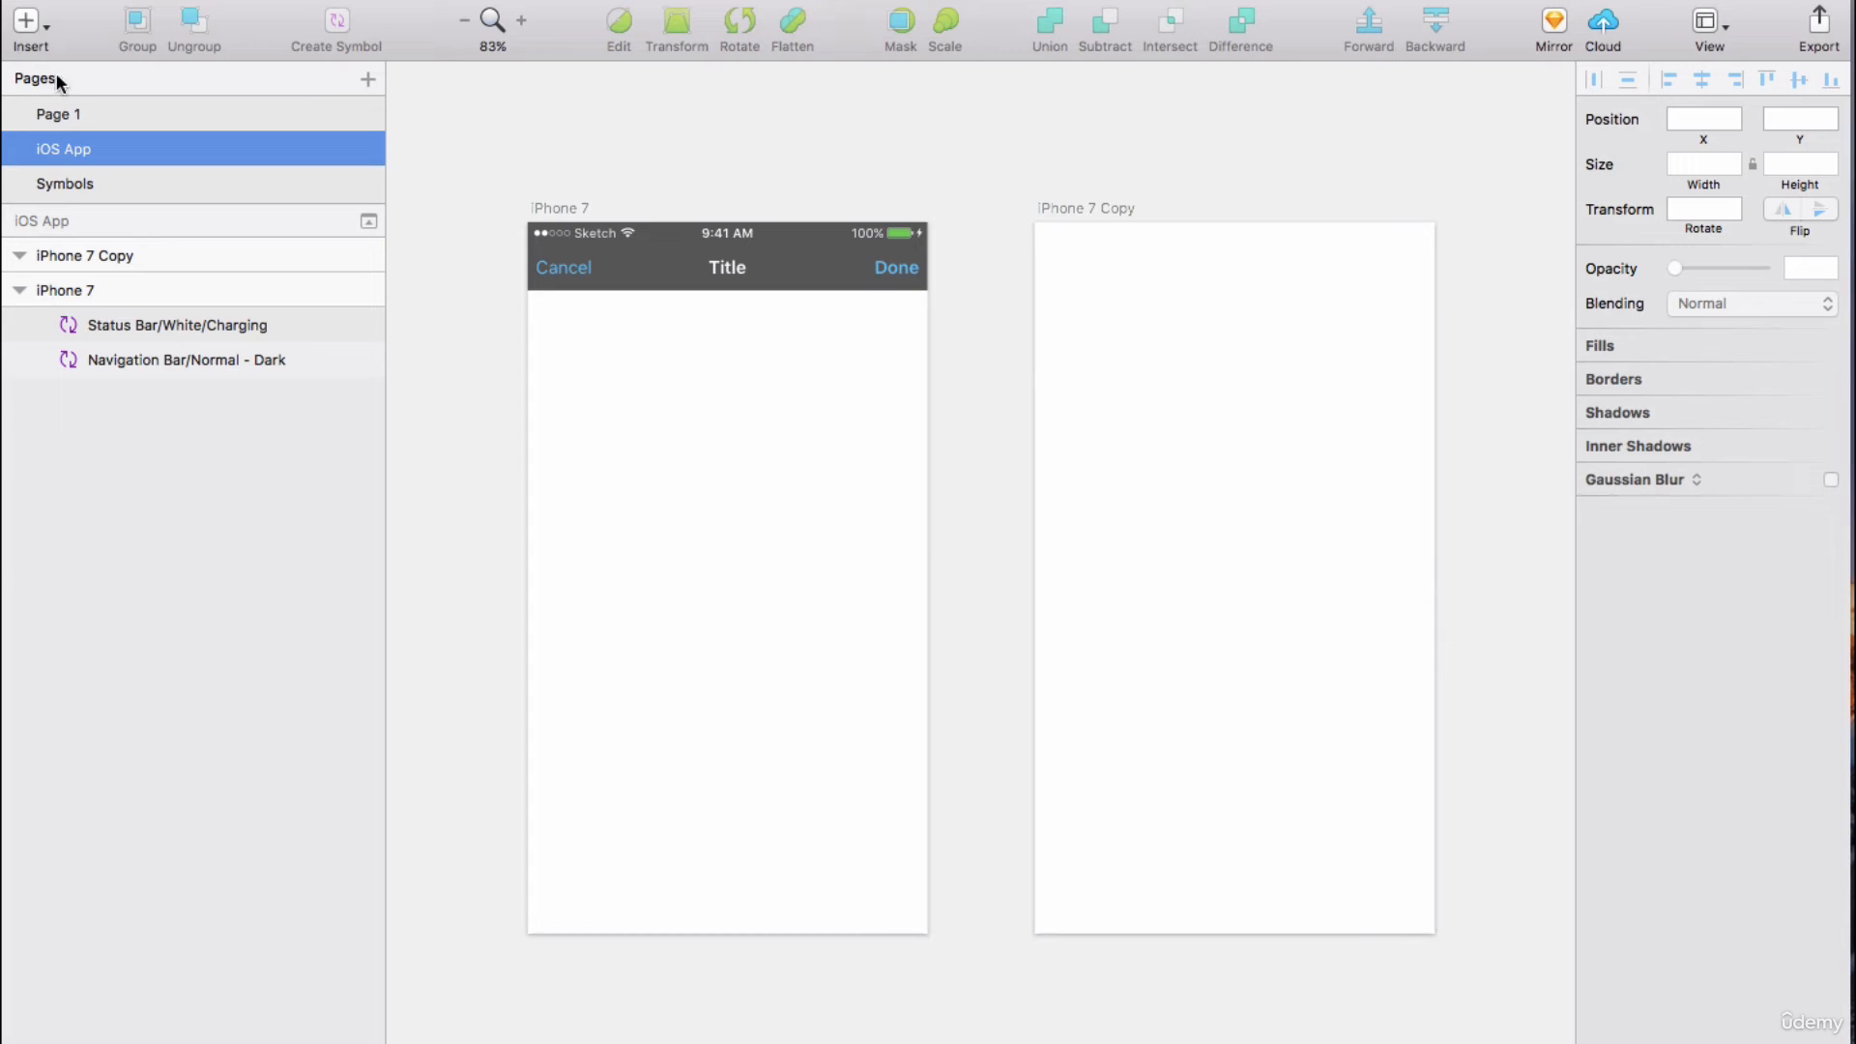
Insert the Navigation Bar/Normal - Dark symbol at the top of the second iPhone 7 artboard, at X 0, Y 0.
click(18, 29)
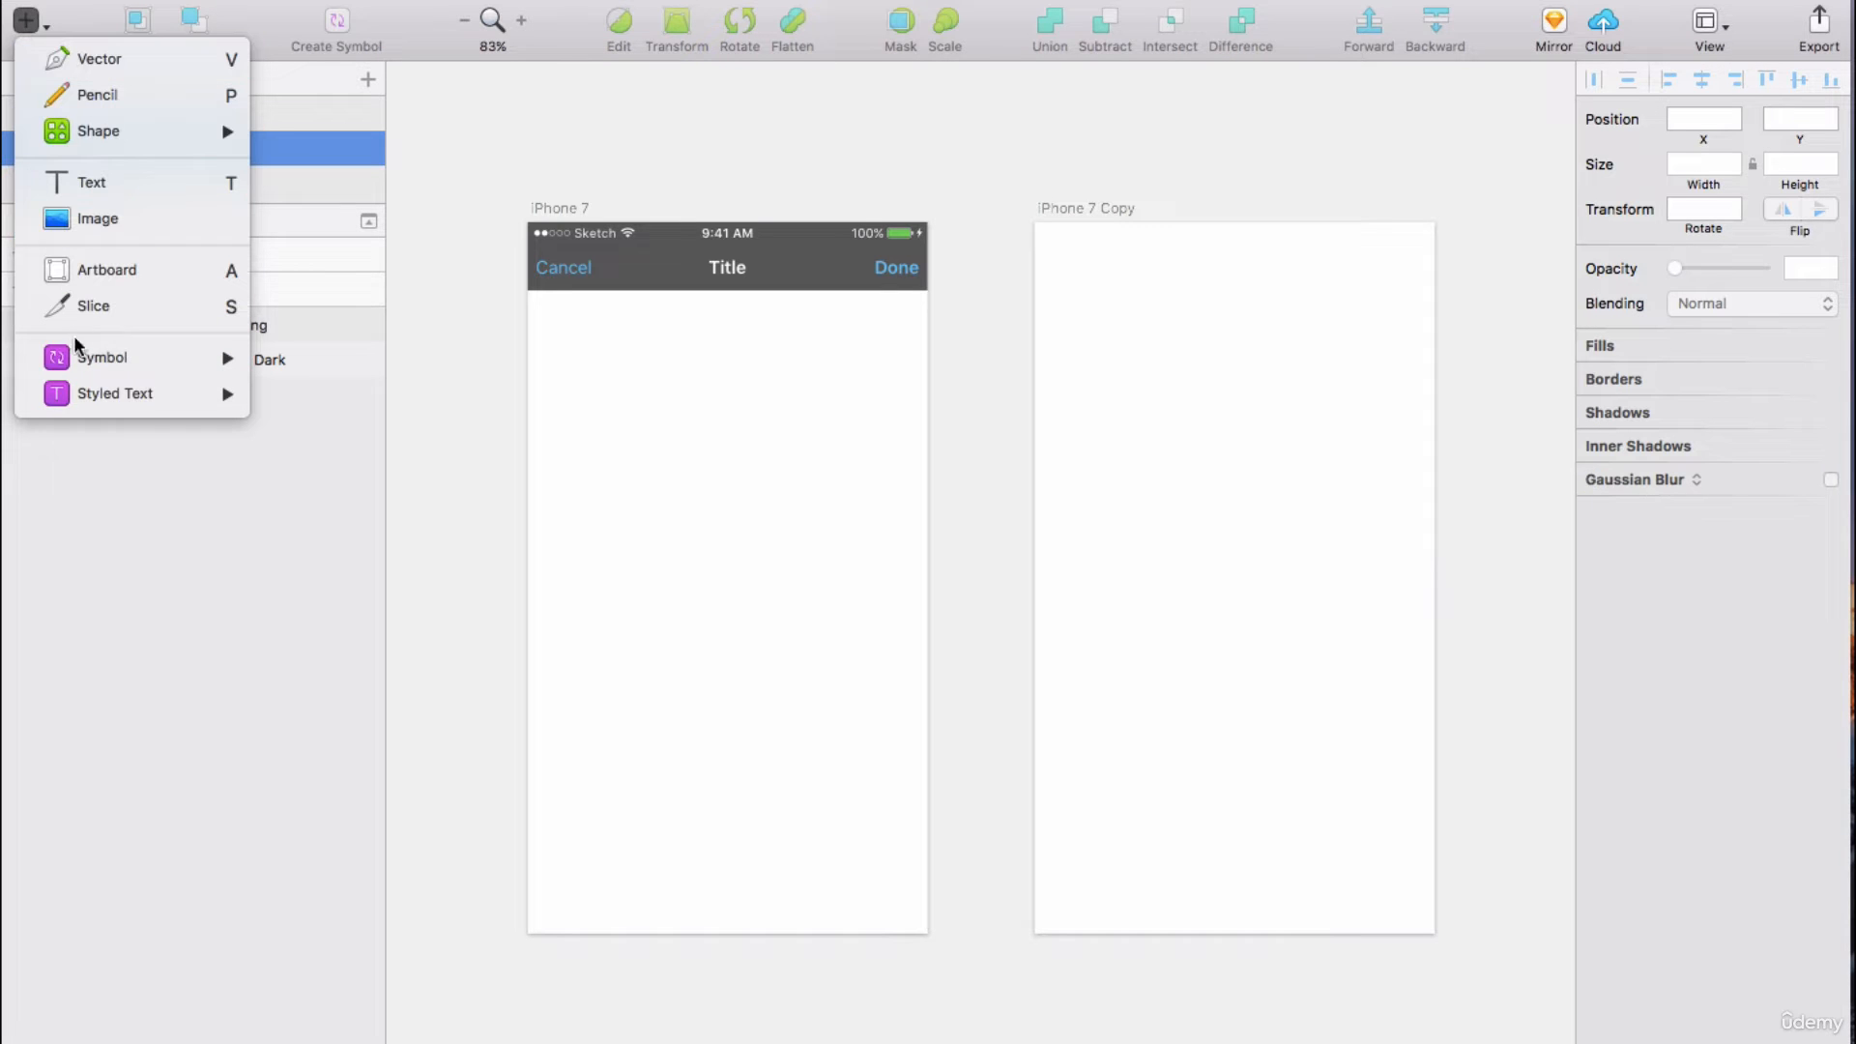
mouse_move(77, 360)
mouse_move(364, 580)
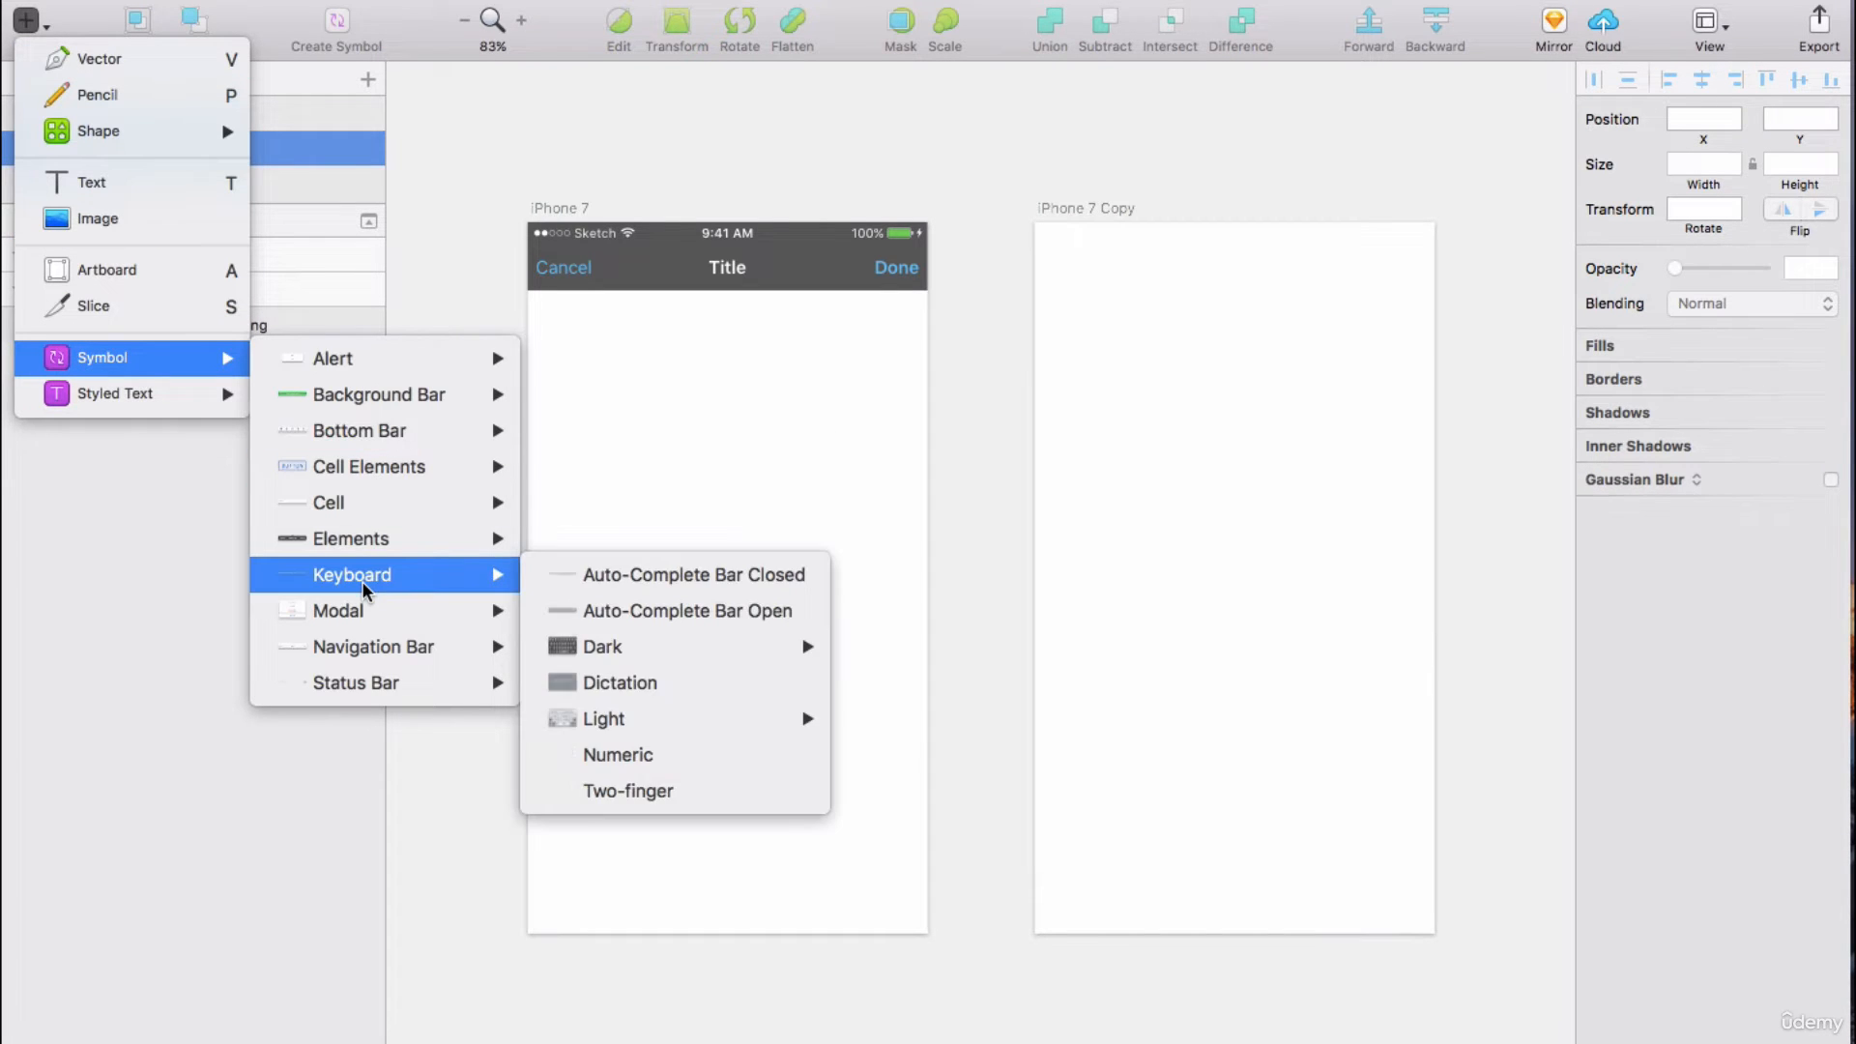
mouse_move(364, 653)
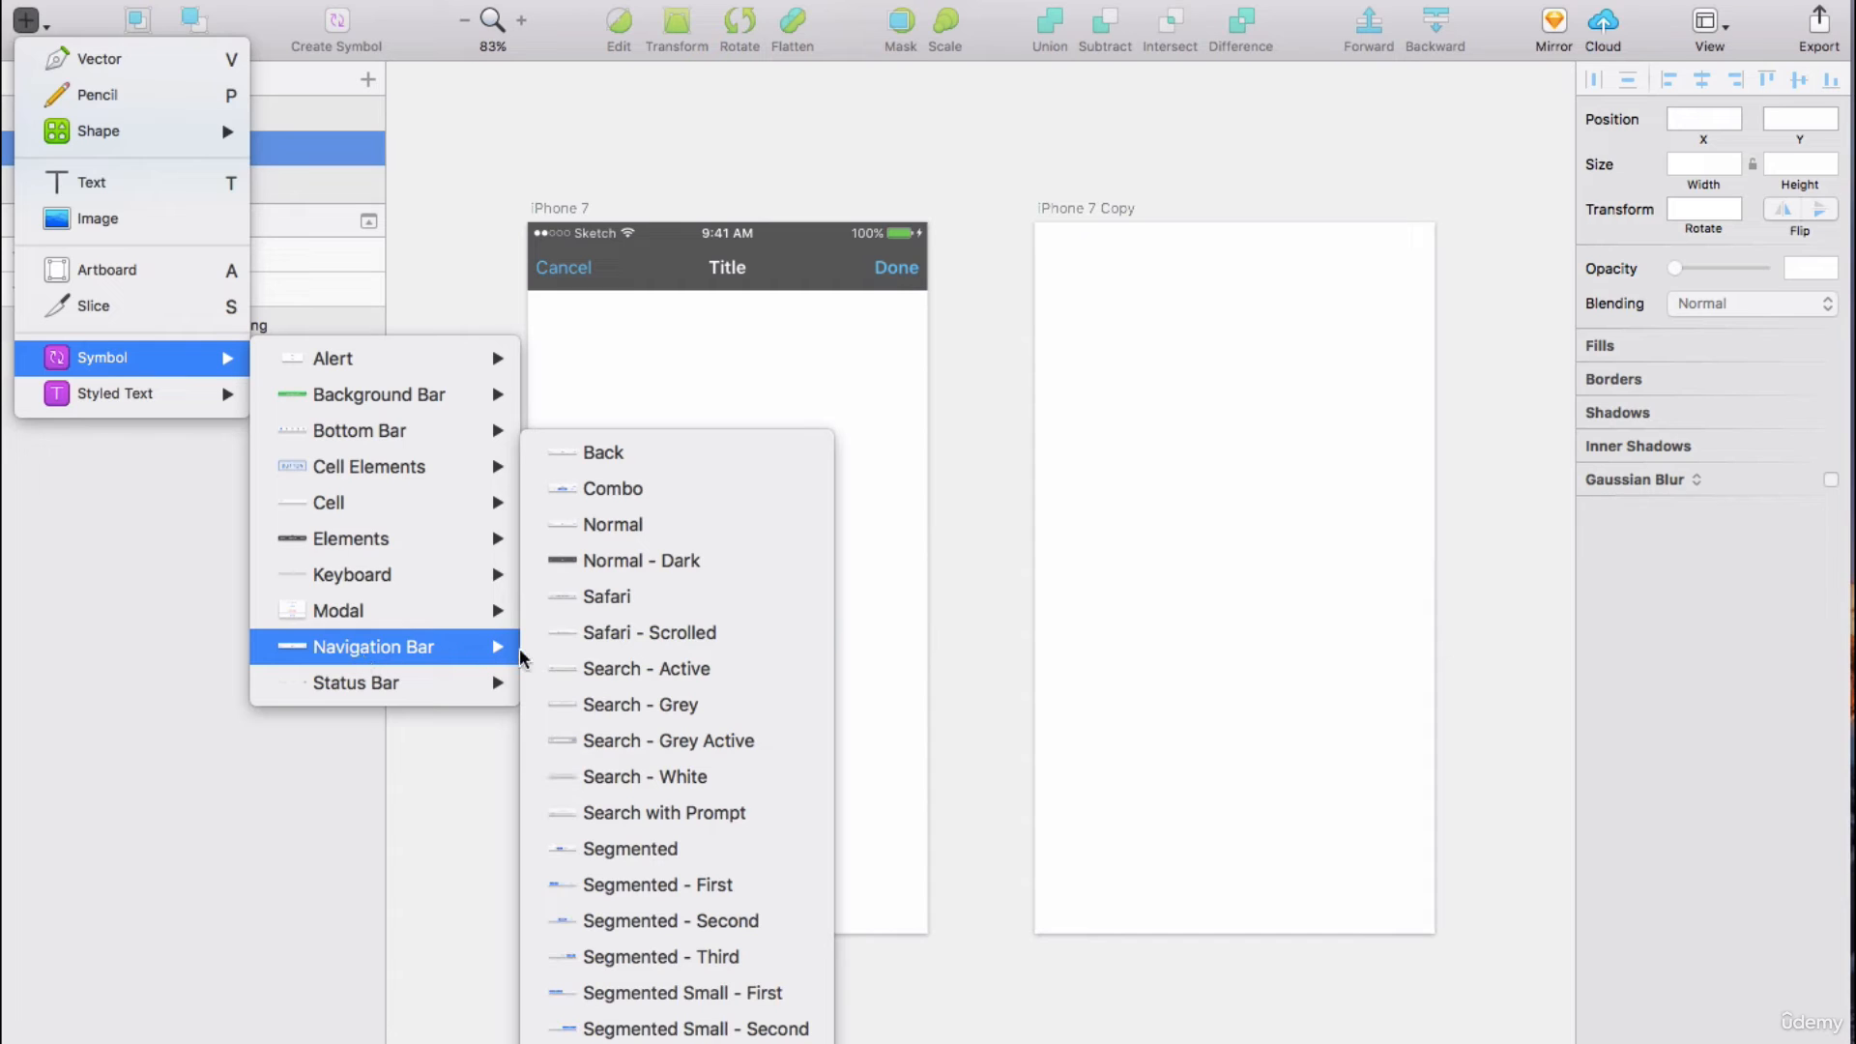
click(690, 565)
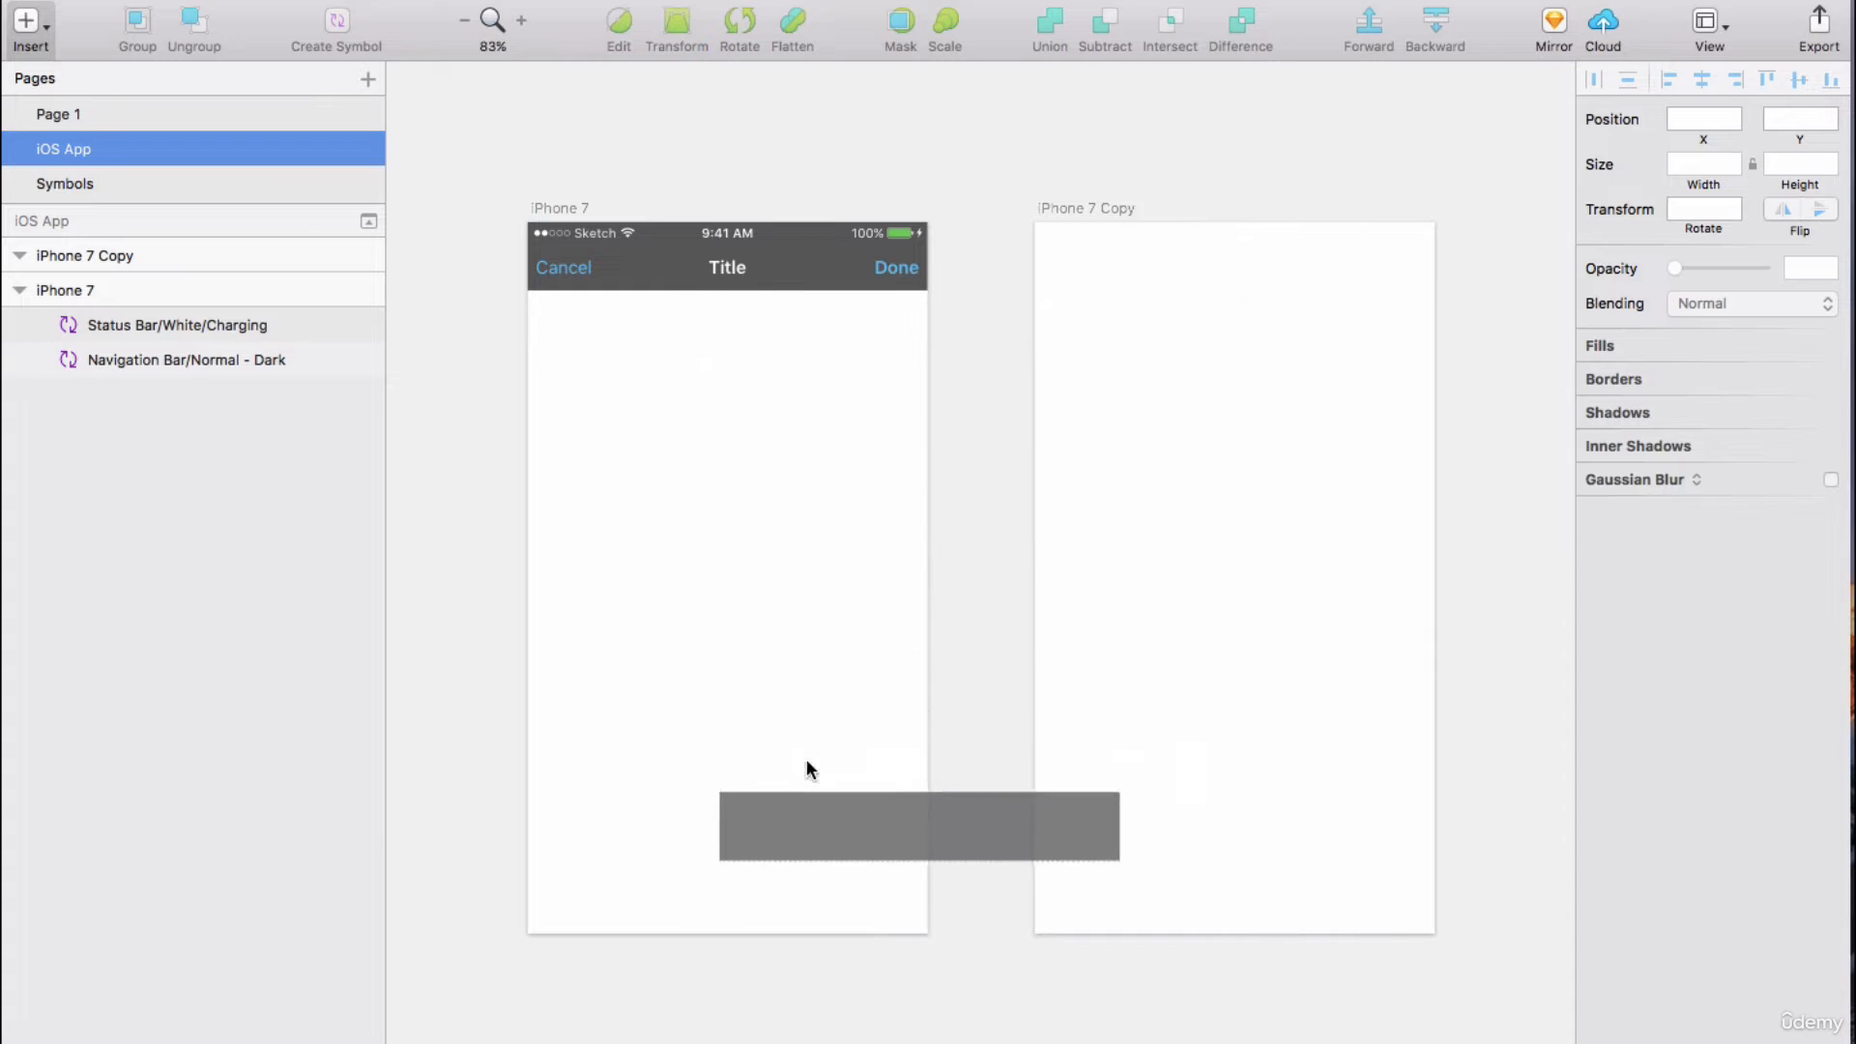
click(1231, 259)
drag(1232, 260, 1233, 255)
Set the title label of the first artboard's navigation bar to "Home".
scroll(1248, 132, right, 5)
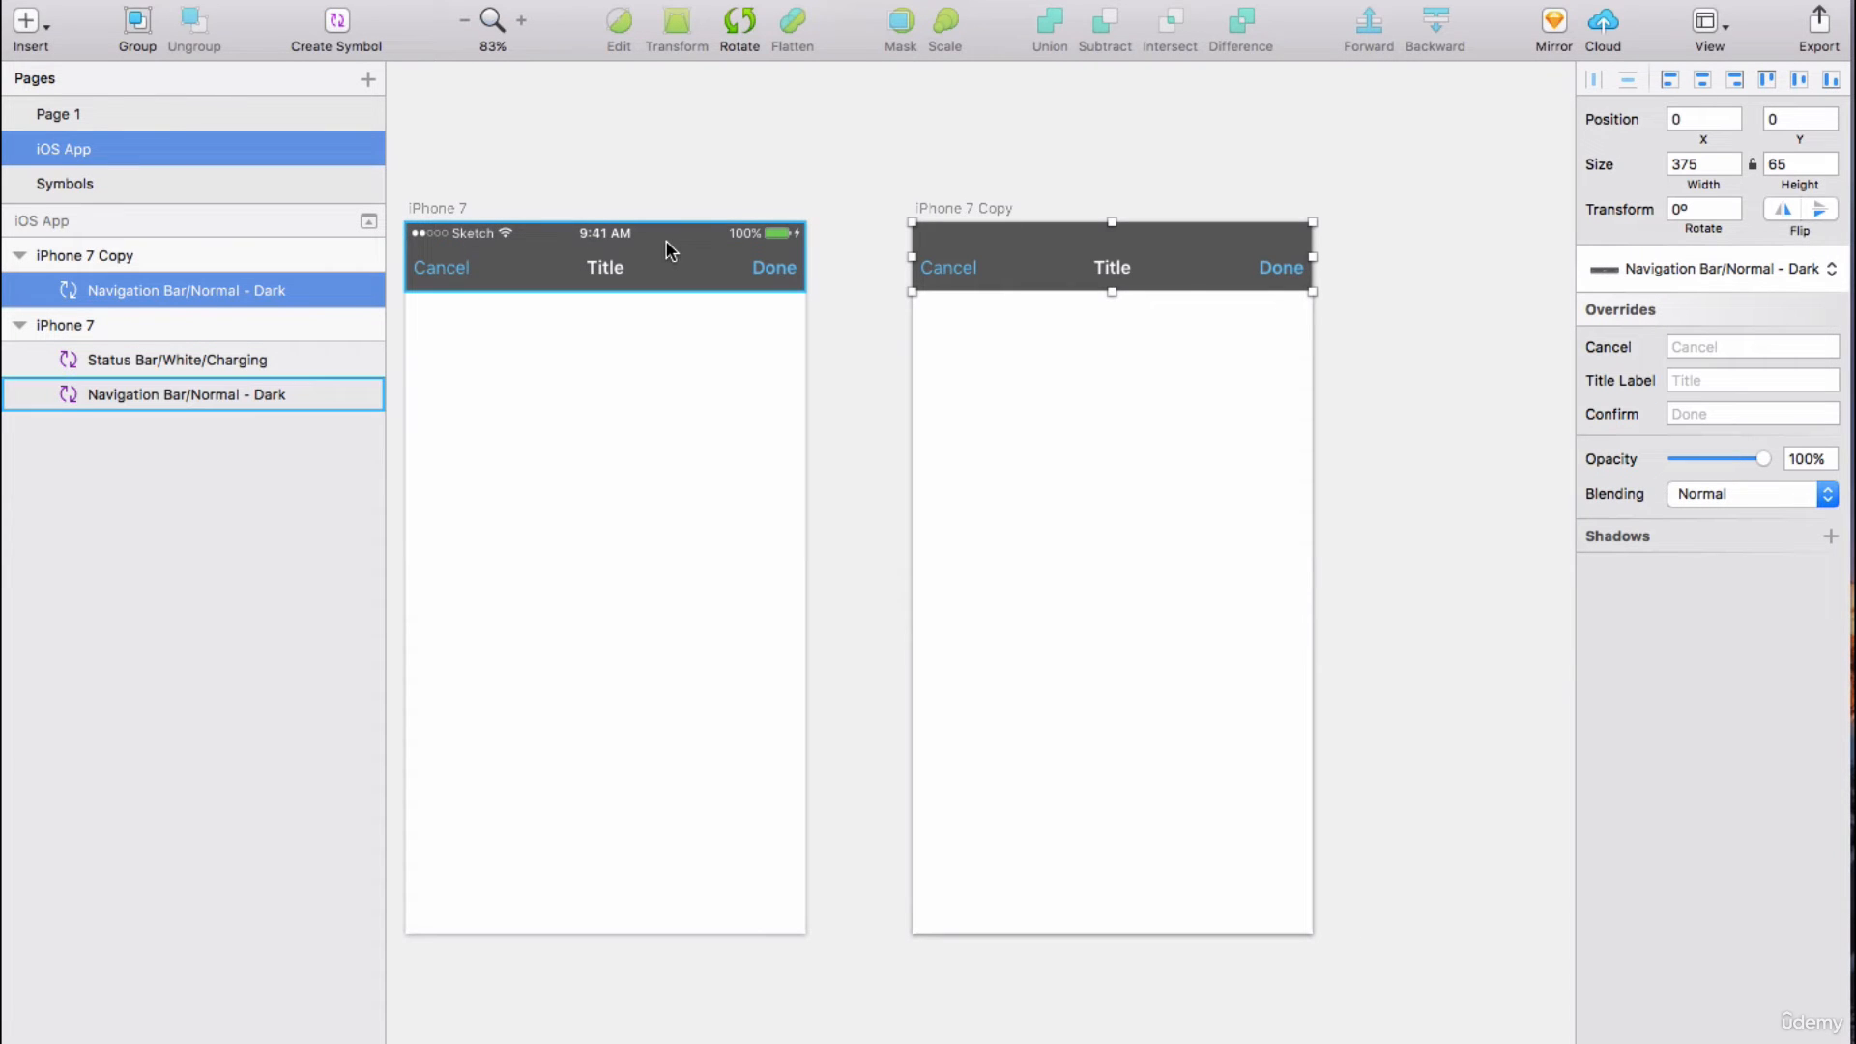
click(611, 274)
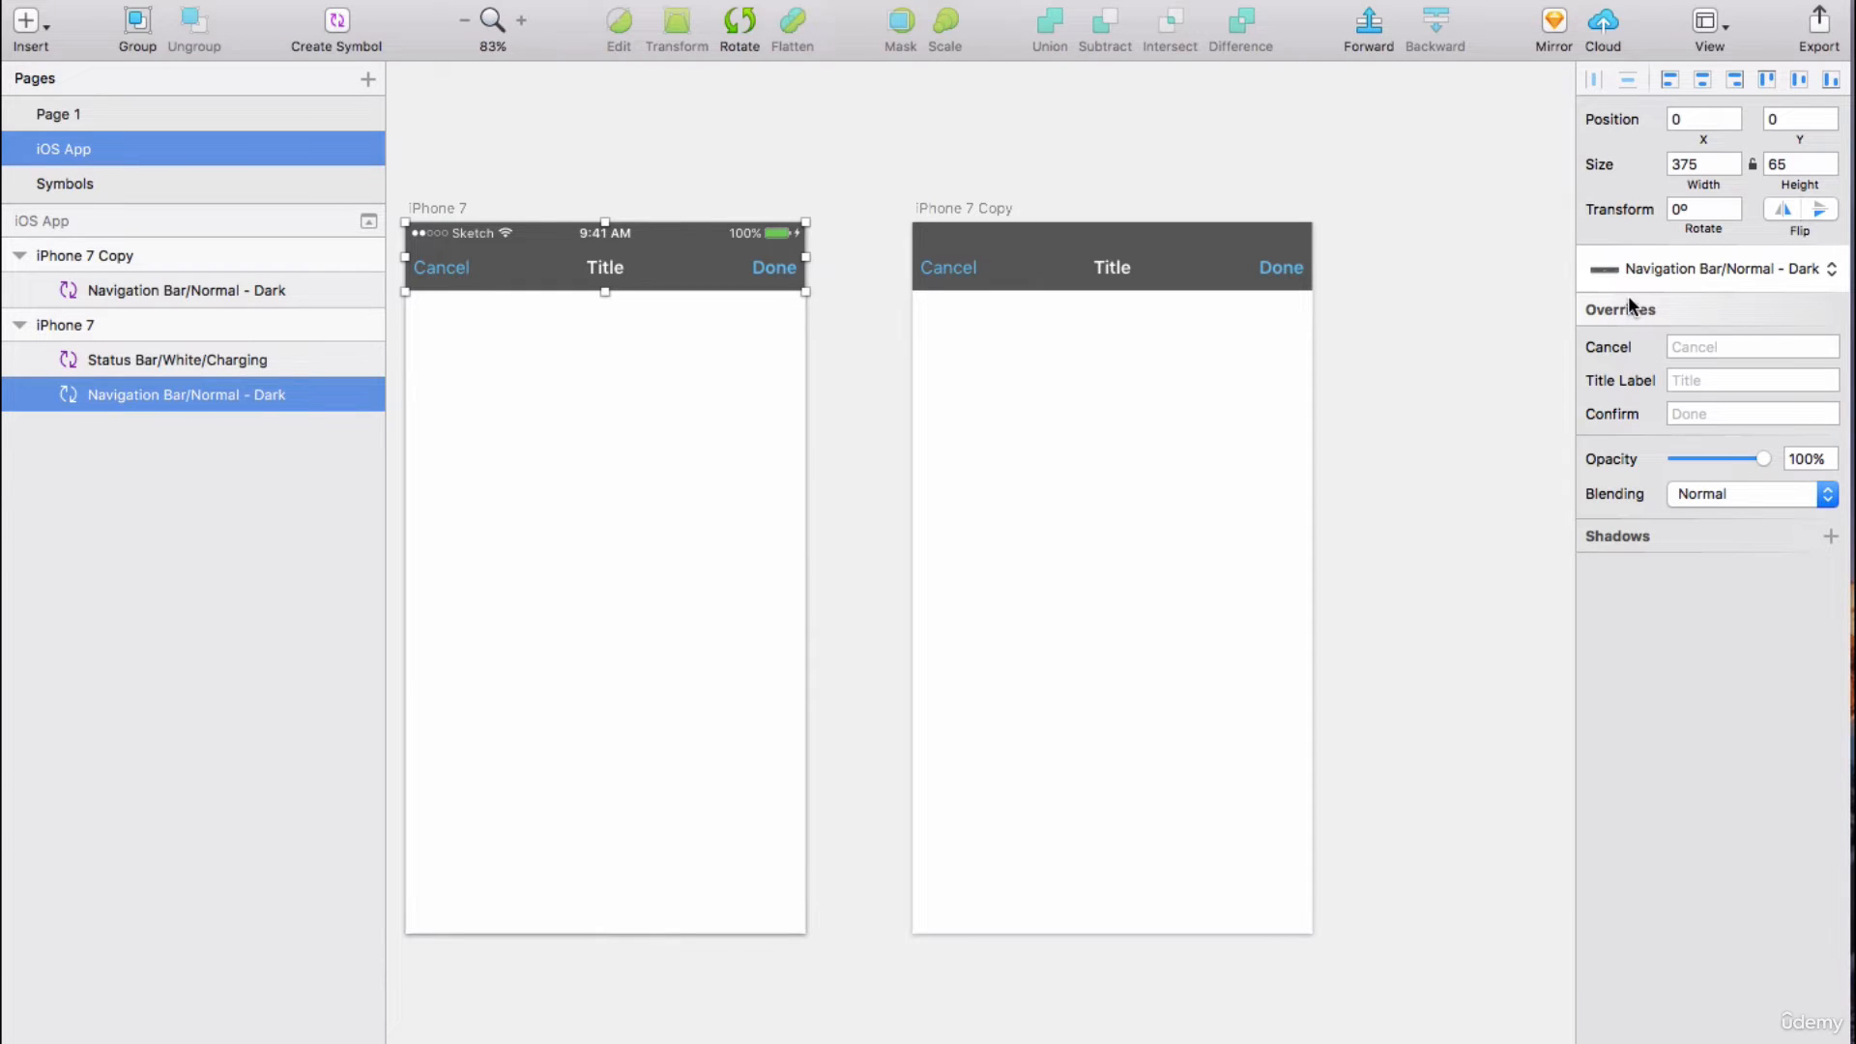
click(1726, 380)
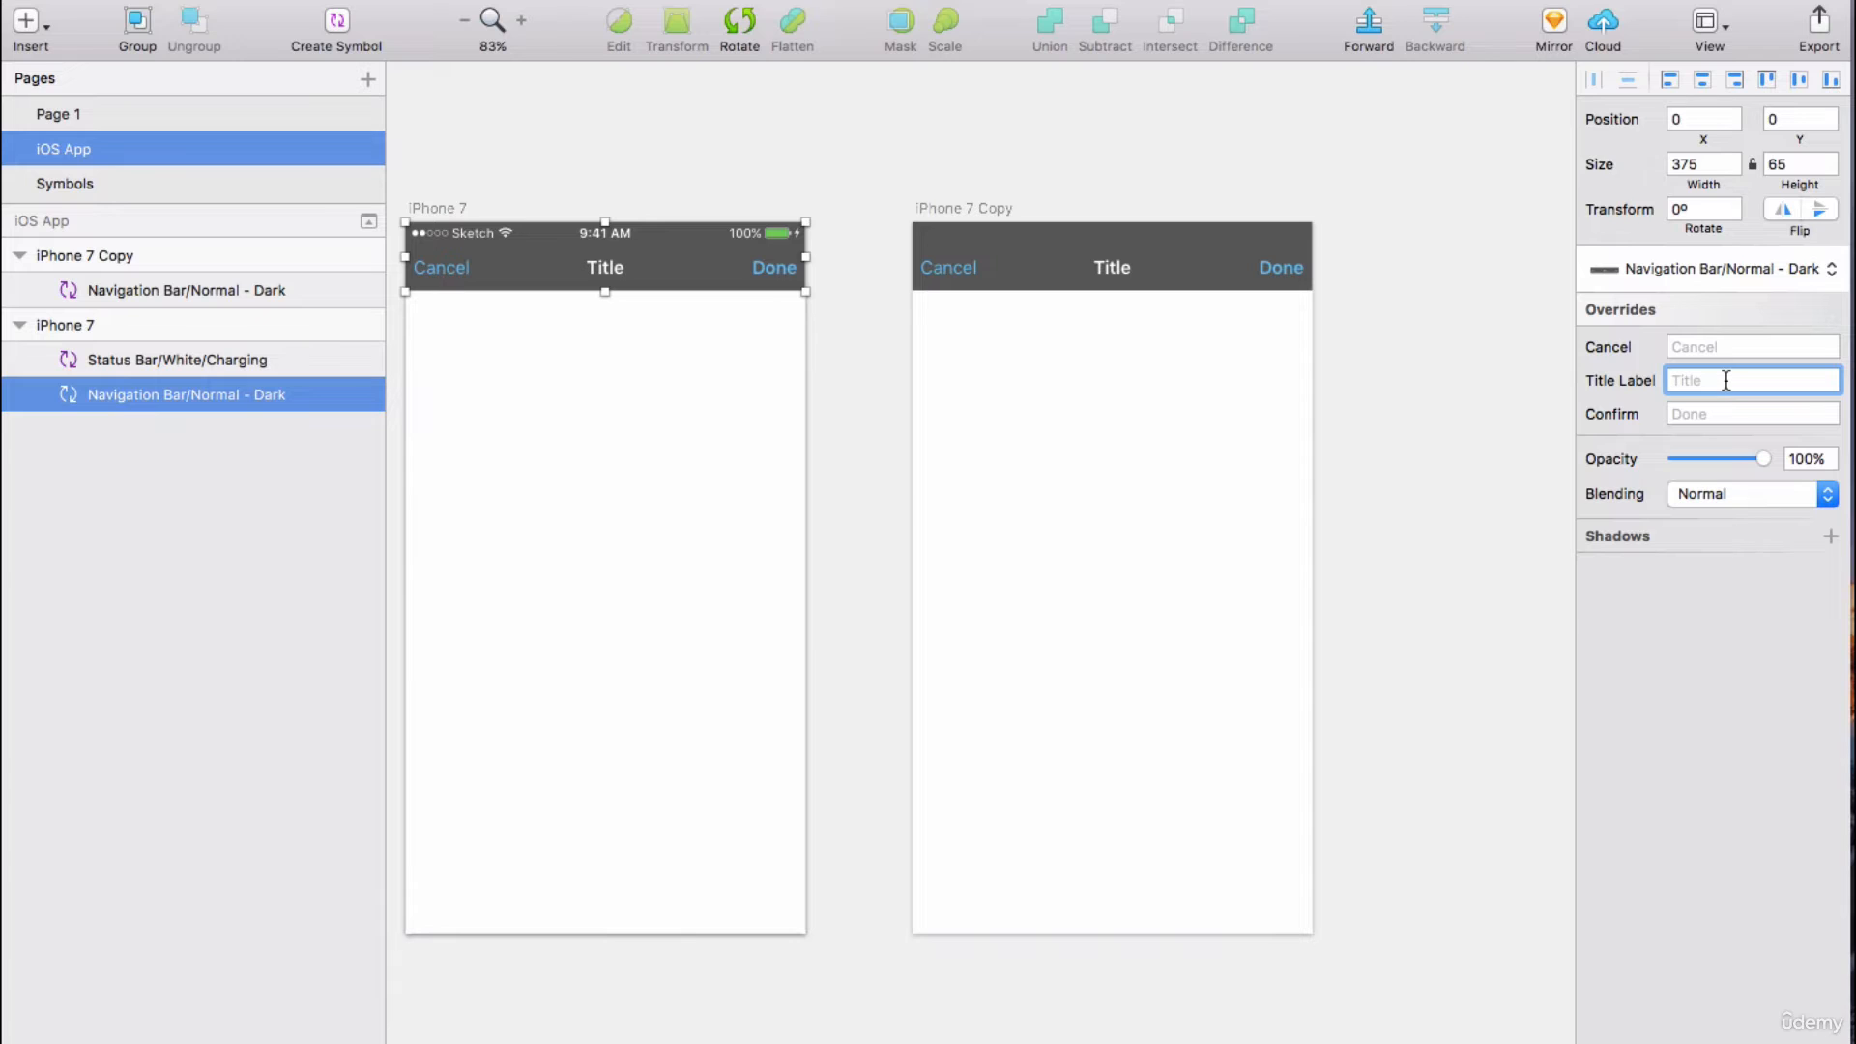
text(Home)
key(Return)
Override the title label of the second artboard's navigation bar with "Workout".
click(1126, 255)
click(1719, 379)
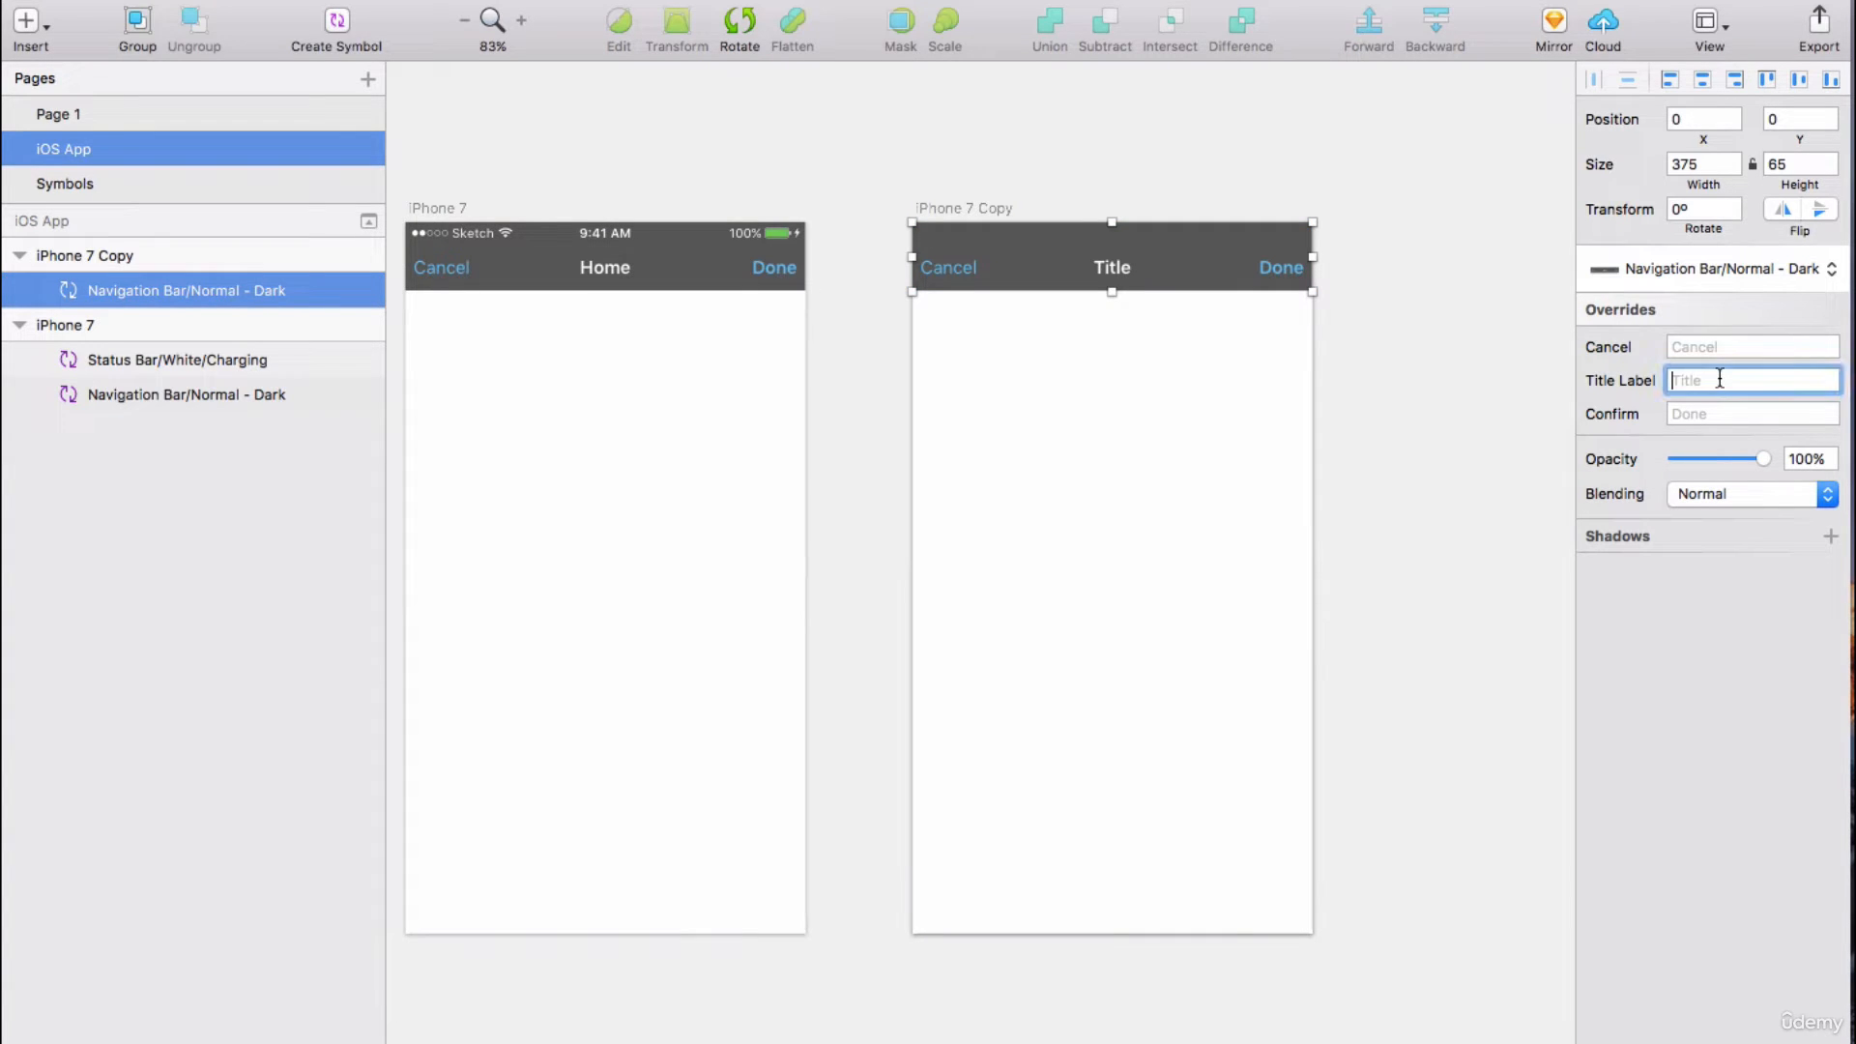
text(Workout)
key(Return)
Draw a 375 by 667 px rectangle covering the whole first iPhone 7 artboard.
scroll(908, 440, left, 5)
scroll(906, 438, left, 3)
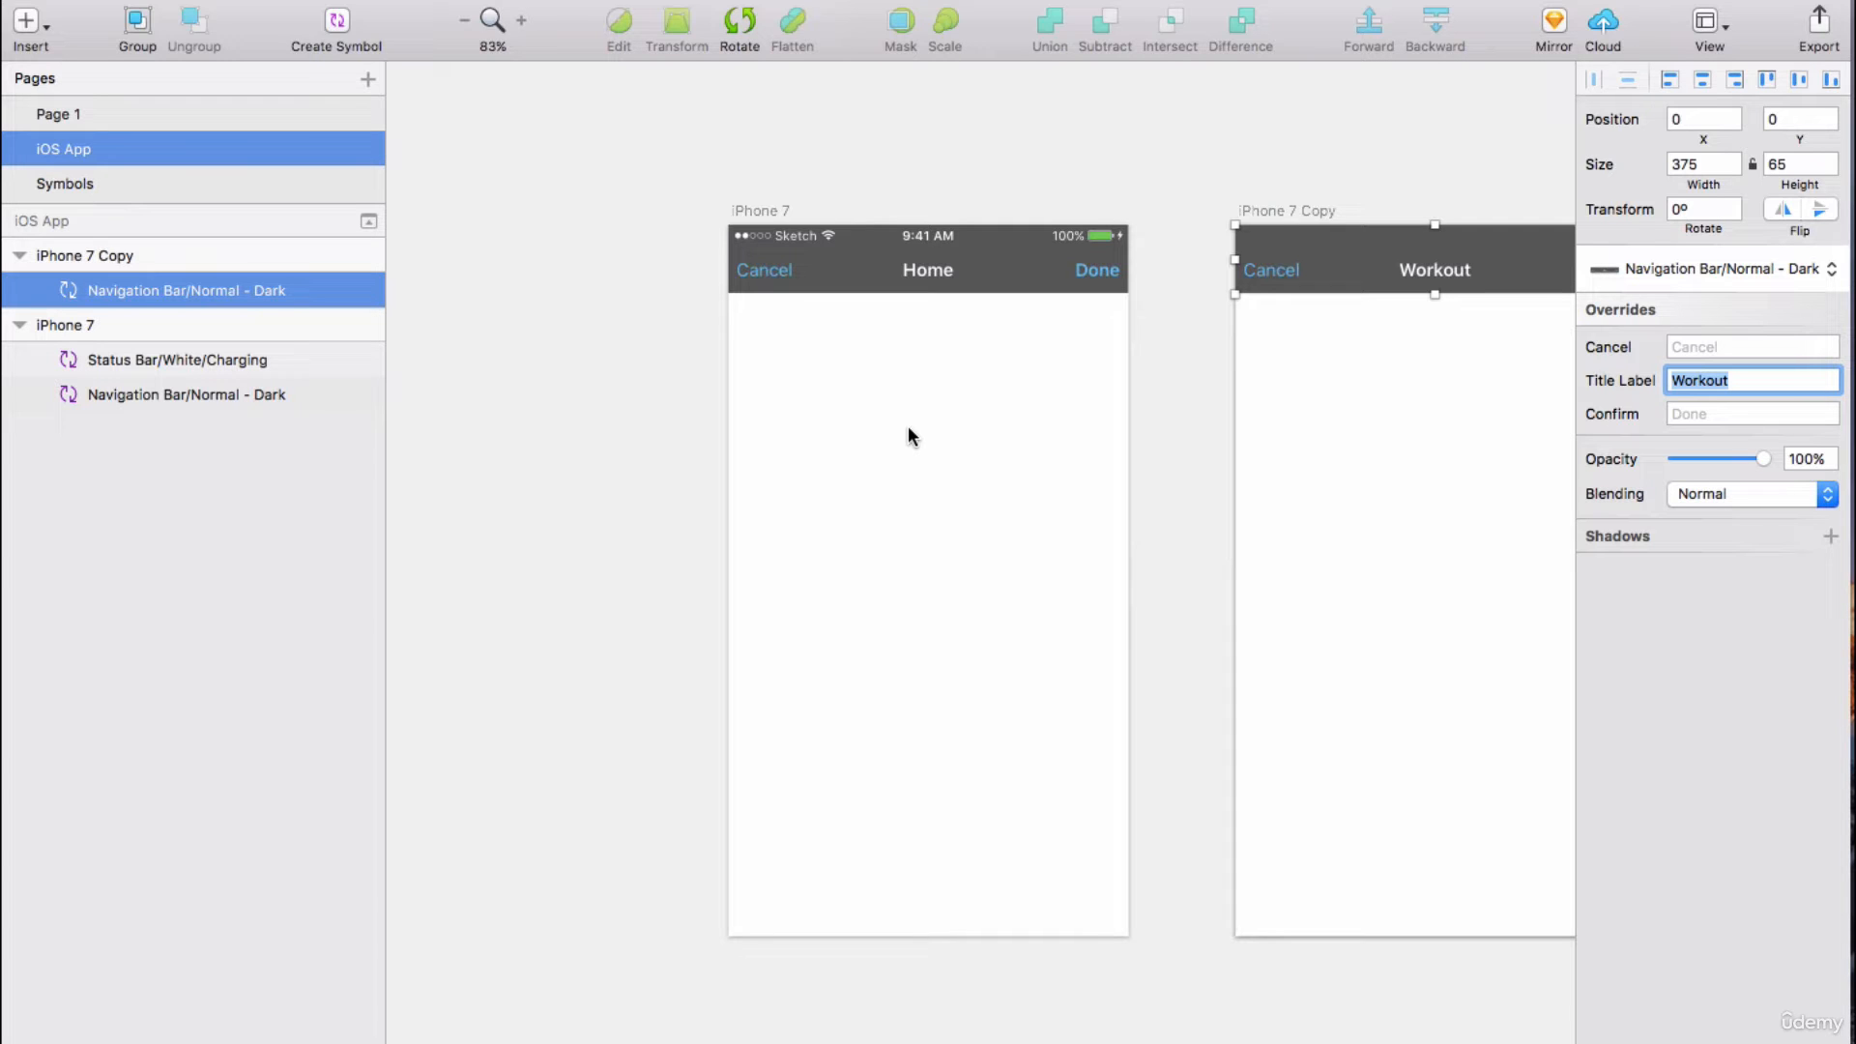
click(26, 21)
mouse_move(84, 131)
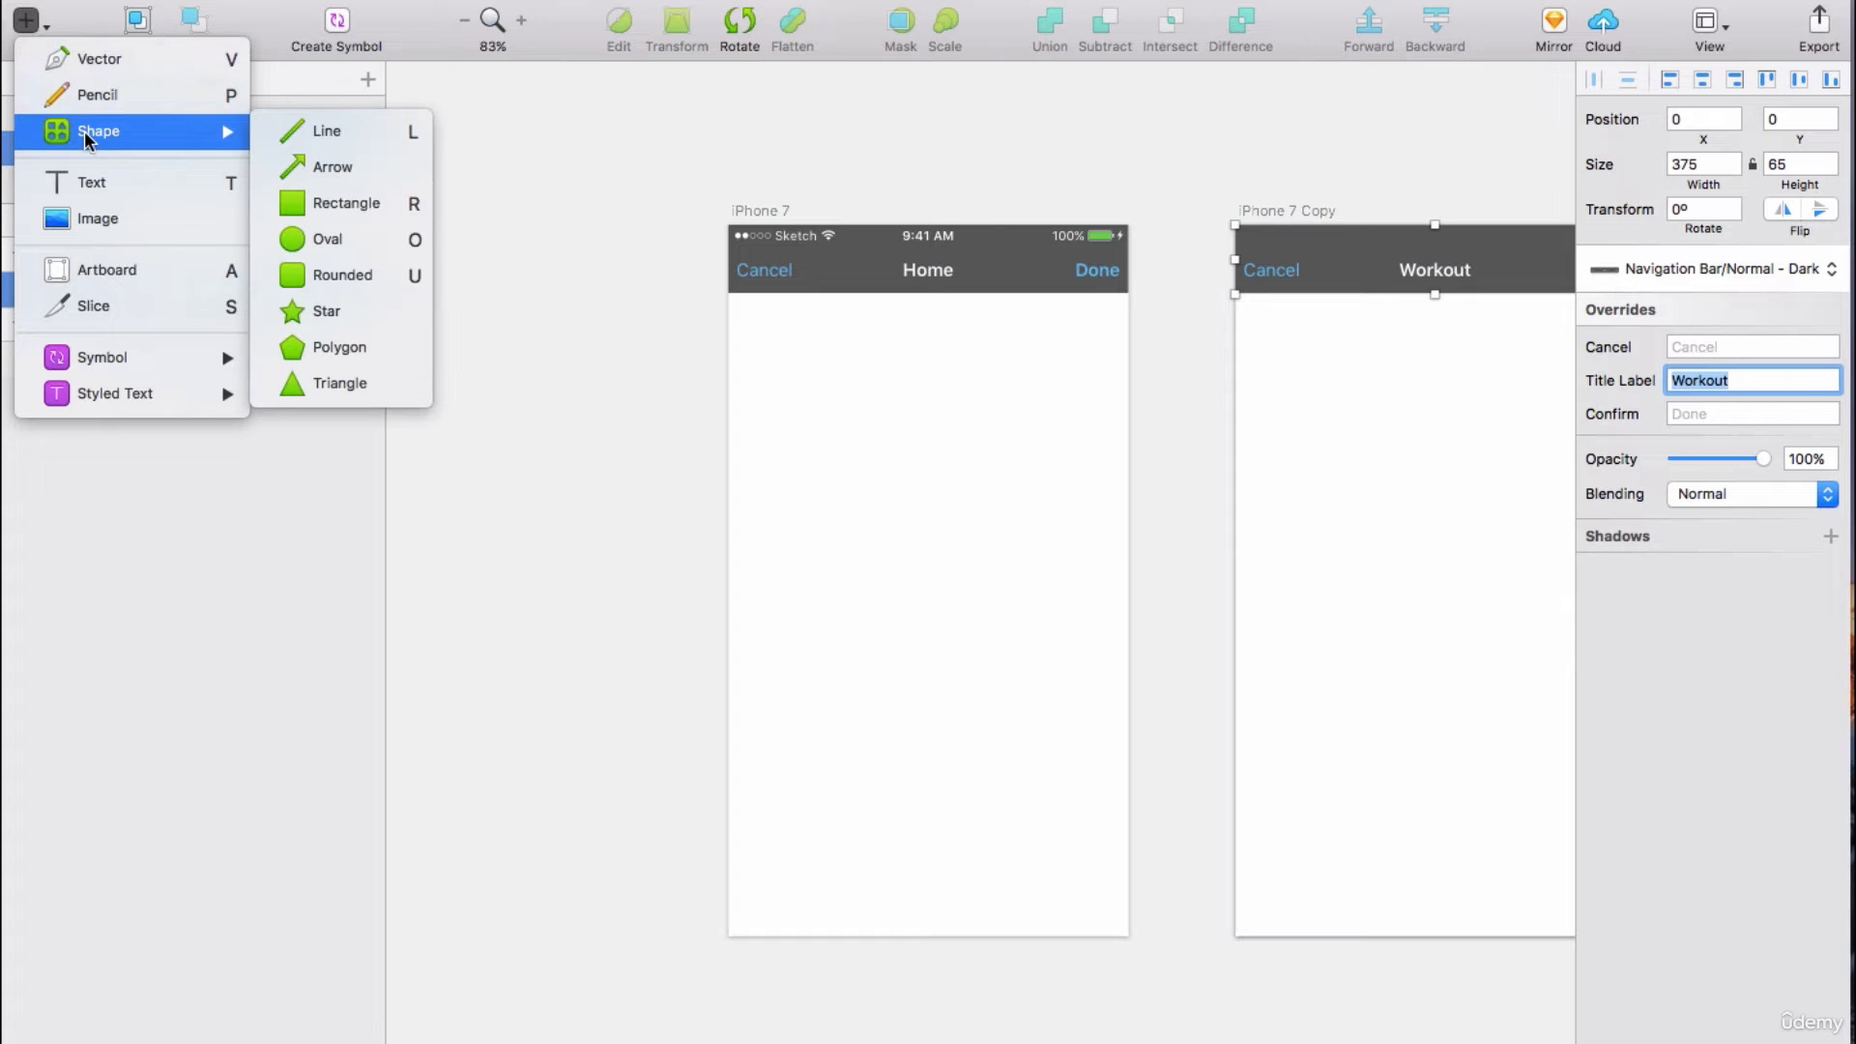
click(338, 204)
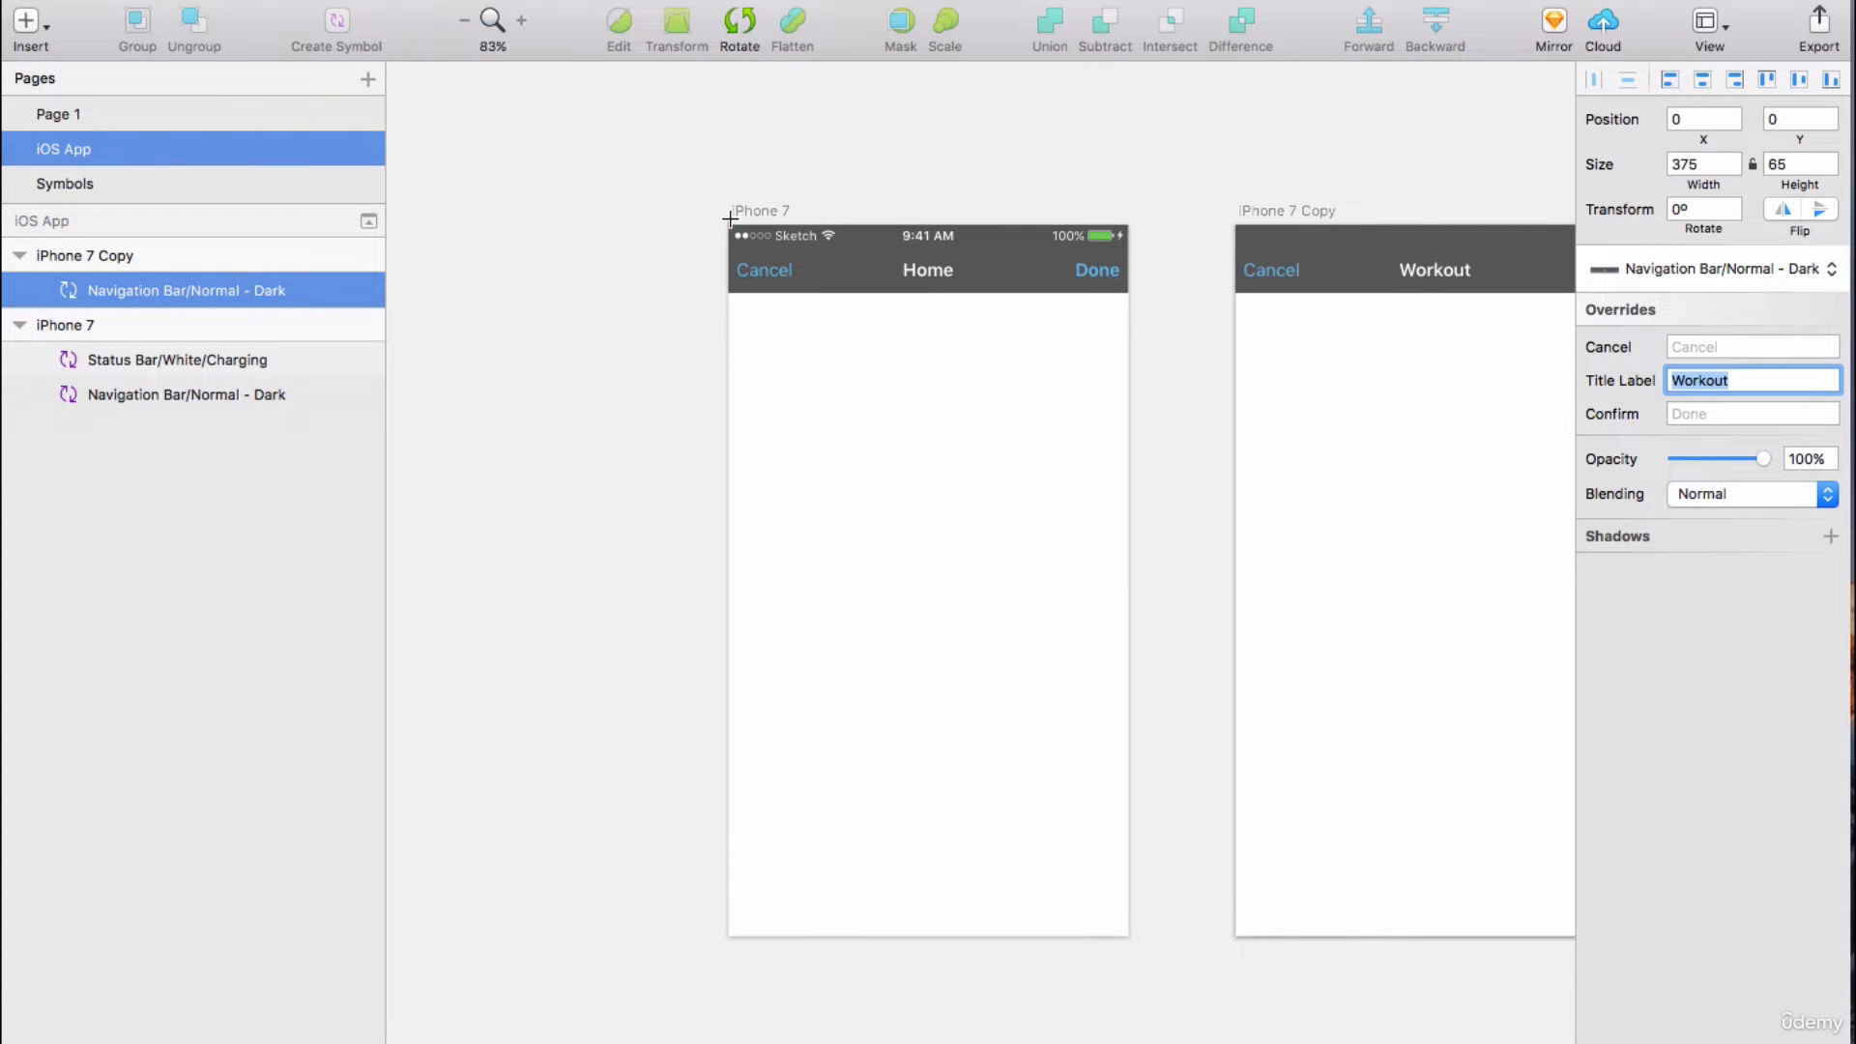
drag(991, 1042, 1128, 919)
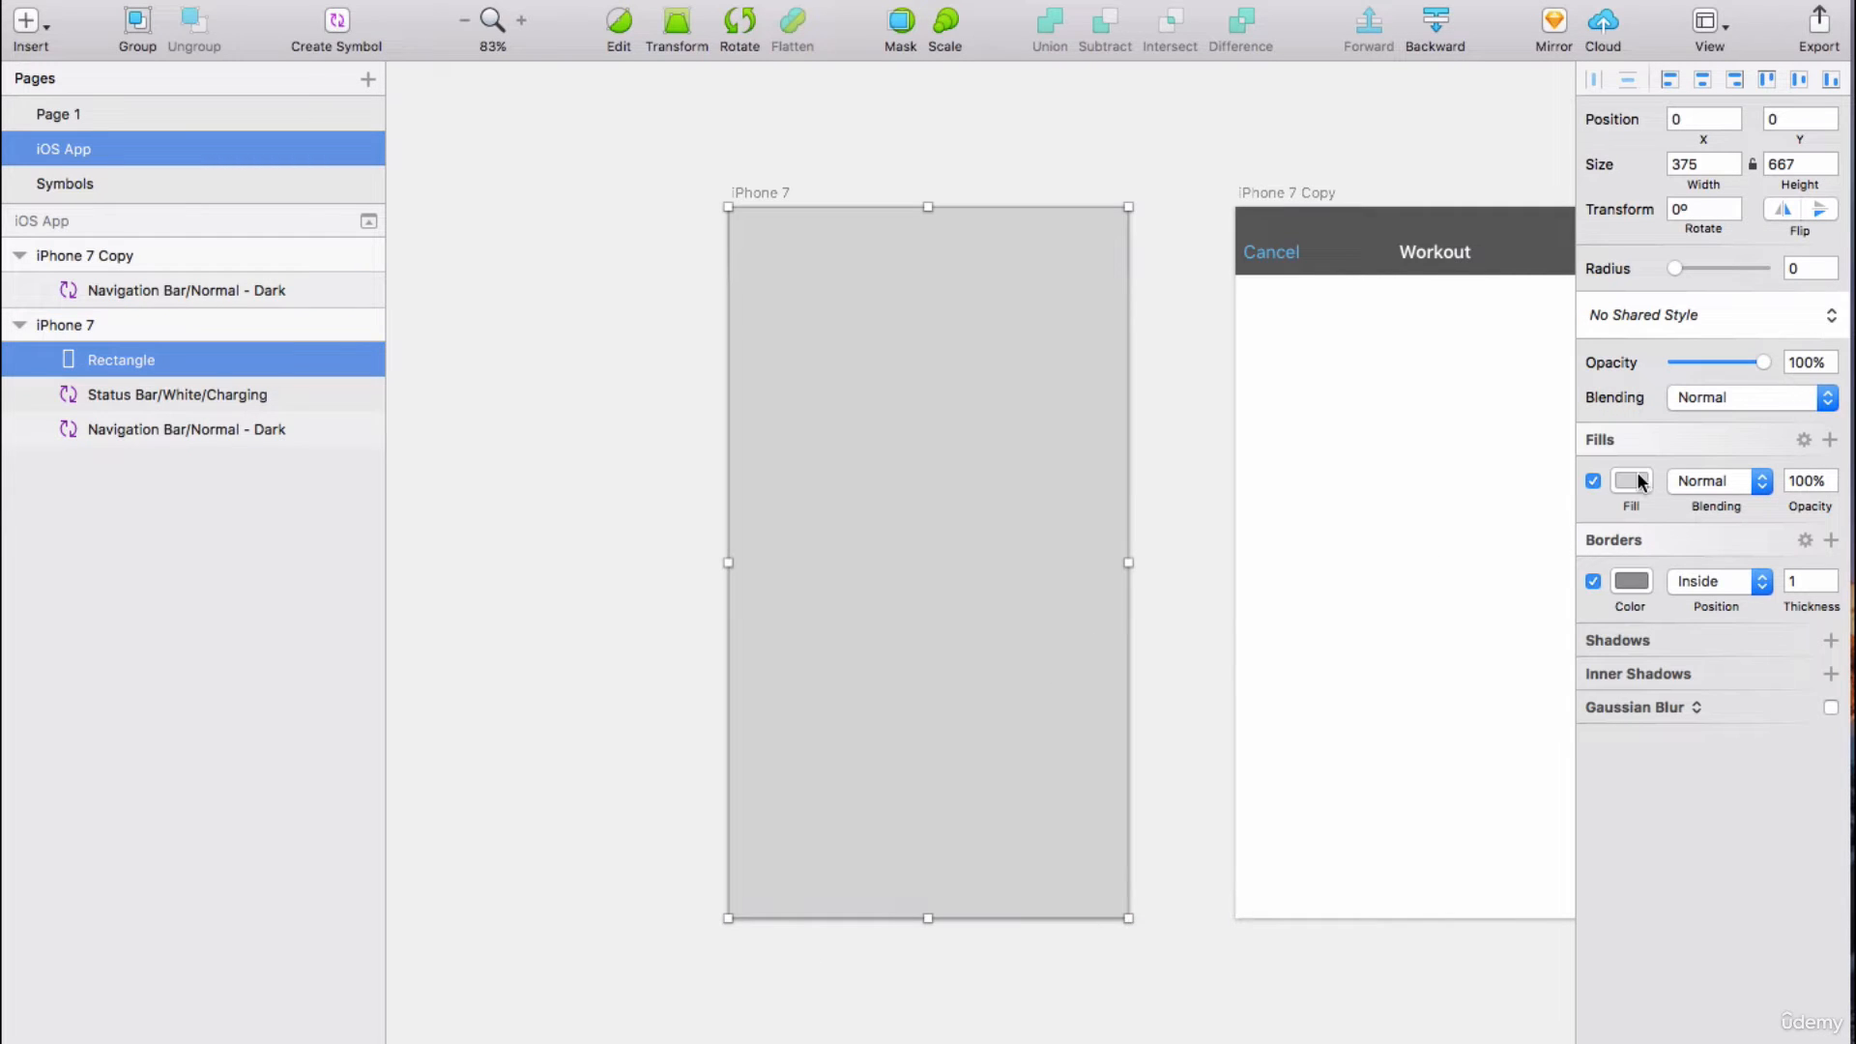
Add a fill with the blue-to-purple global gradient to the rectangle and disable its original grey fill.
click(1830, 440)
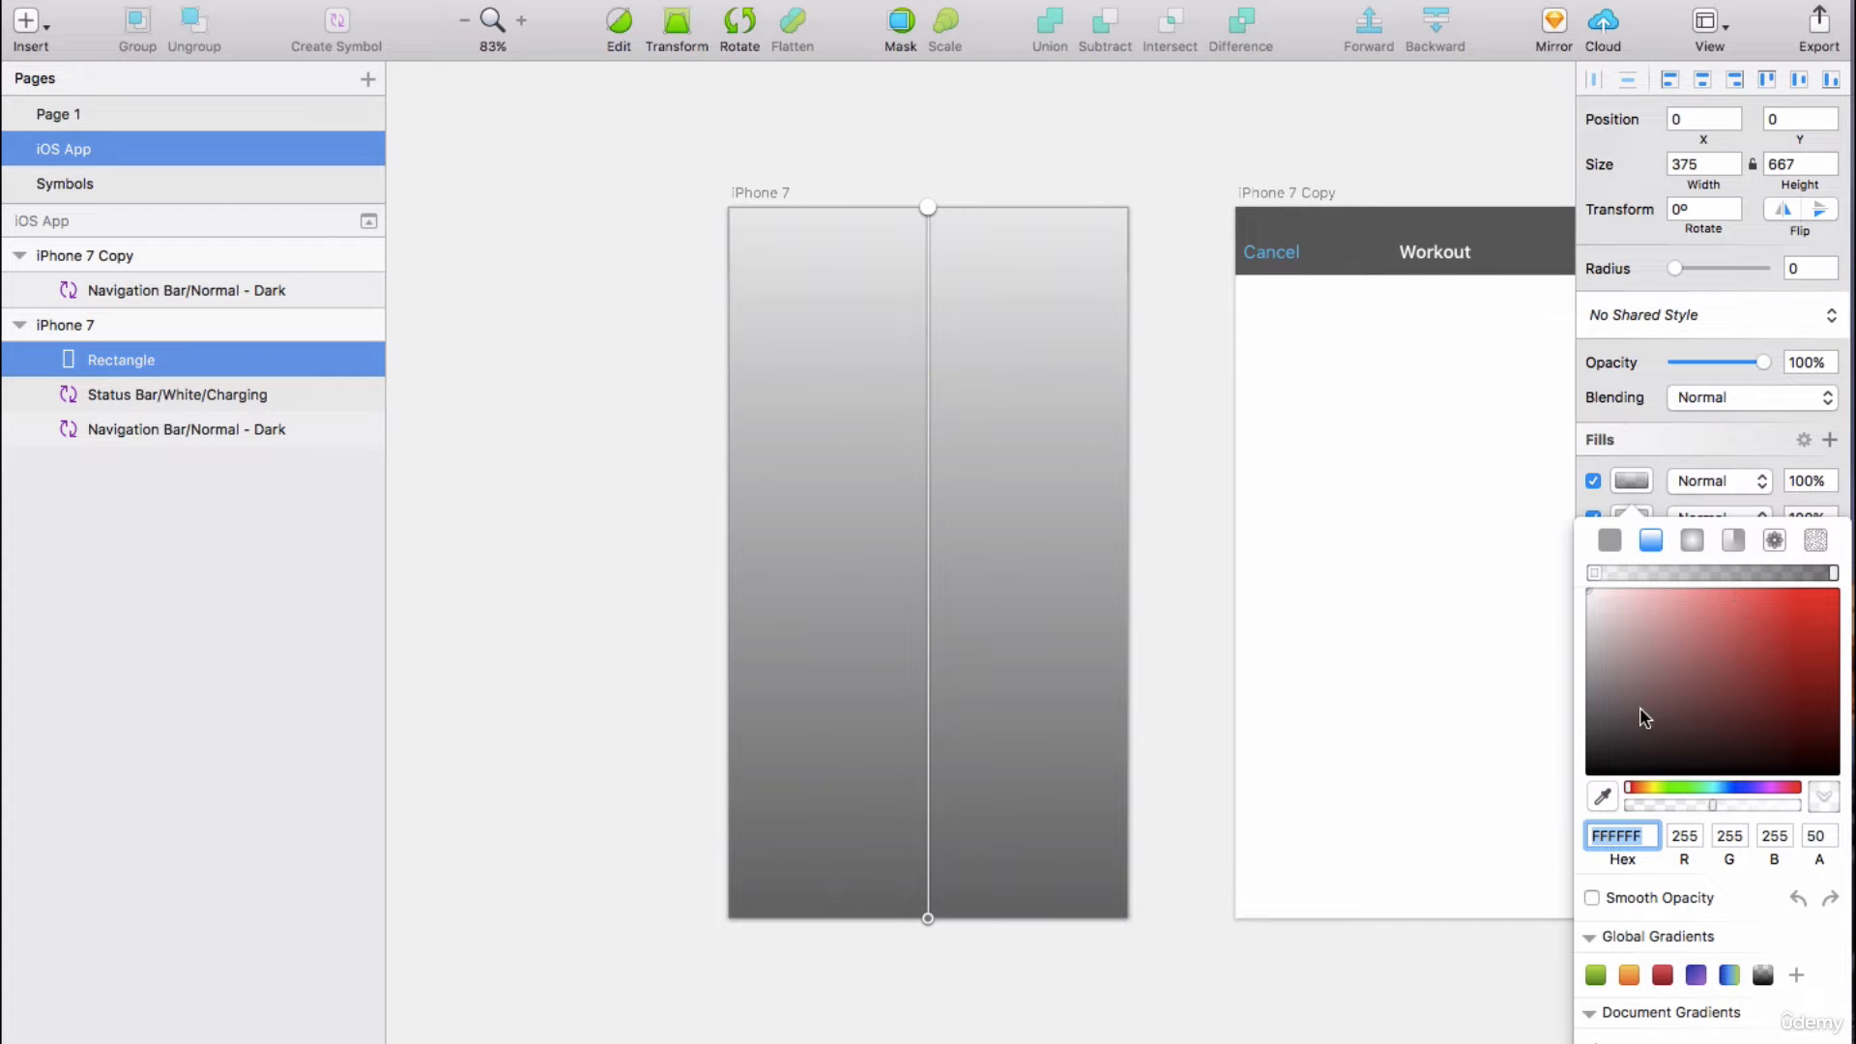
click(1701, 982)
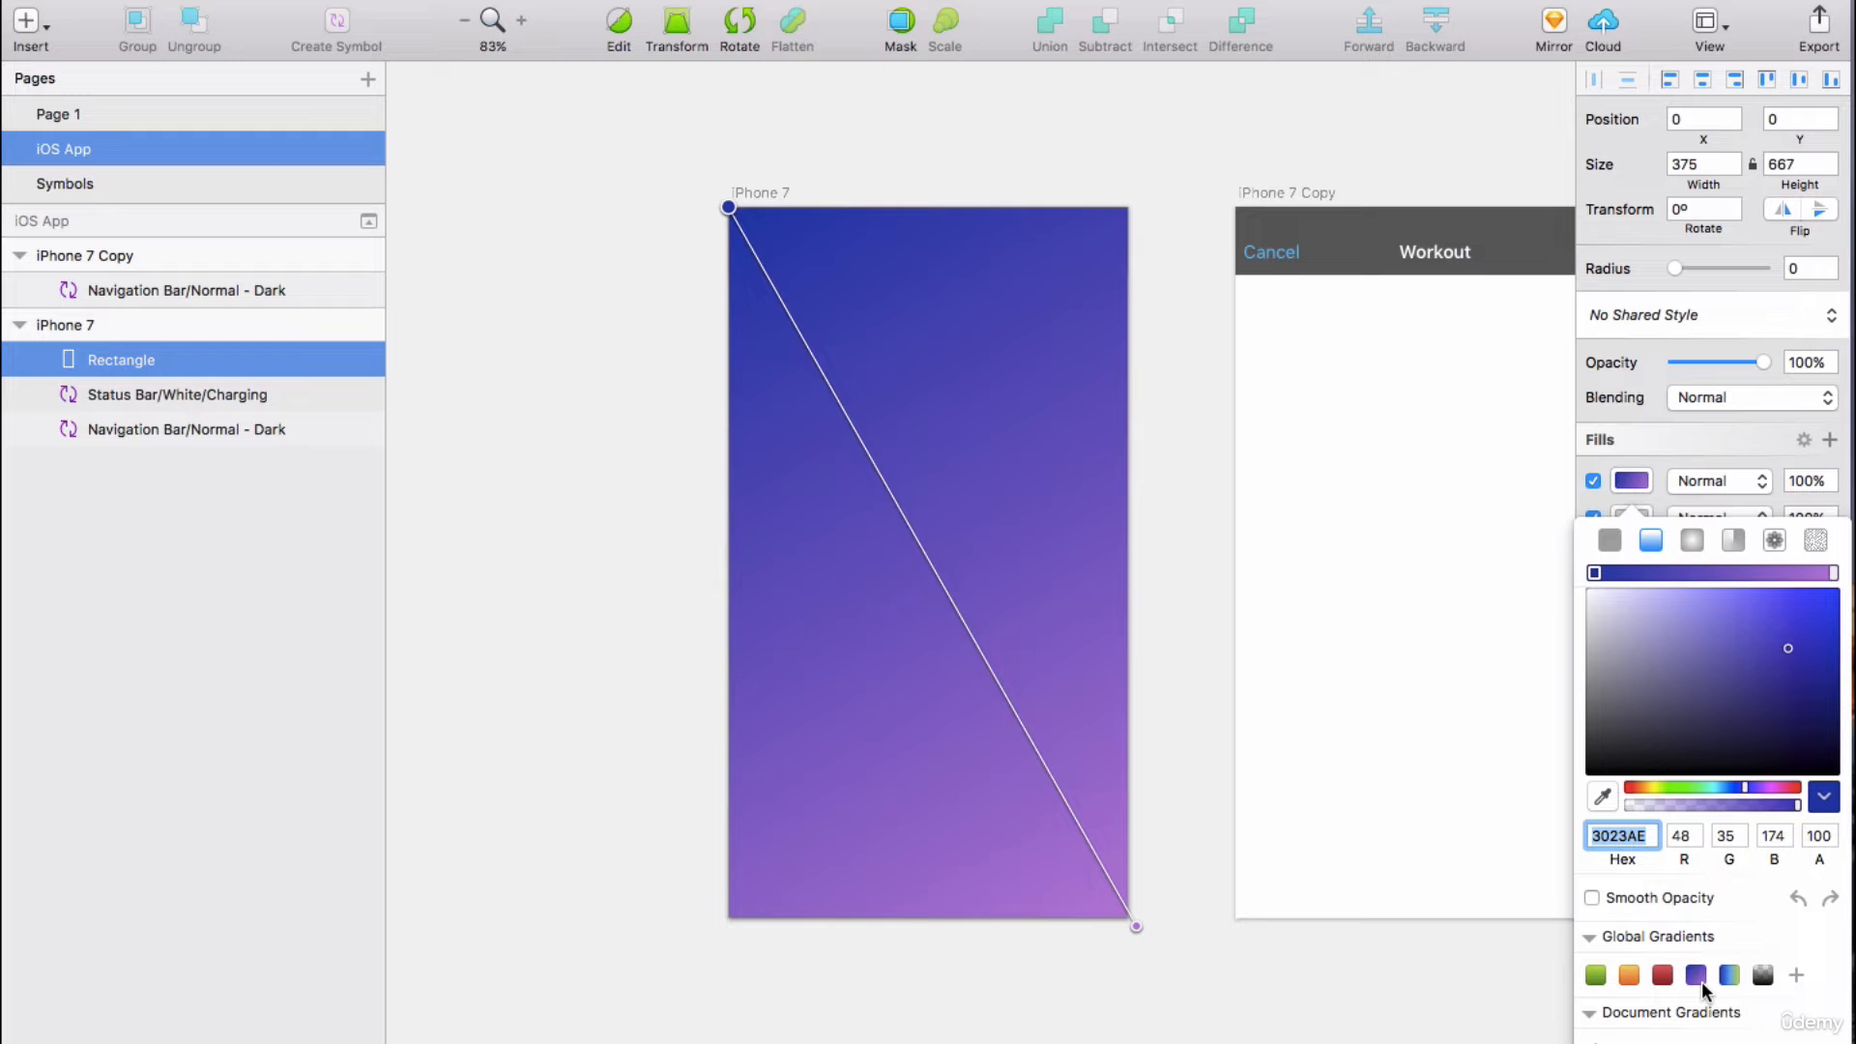
click(1593, 514)
Move the gradient's start point slightly inward from the rectangle's upper-left corner and its end point onto the lower-right corner.
drag(730, 209, 766, 245)
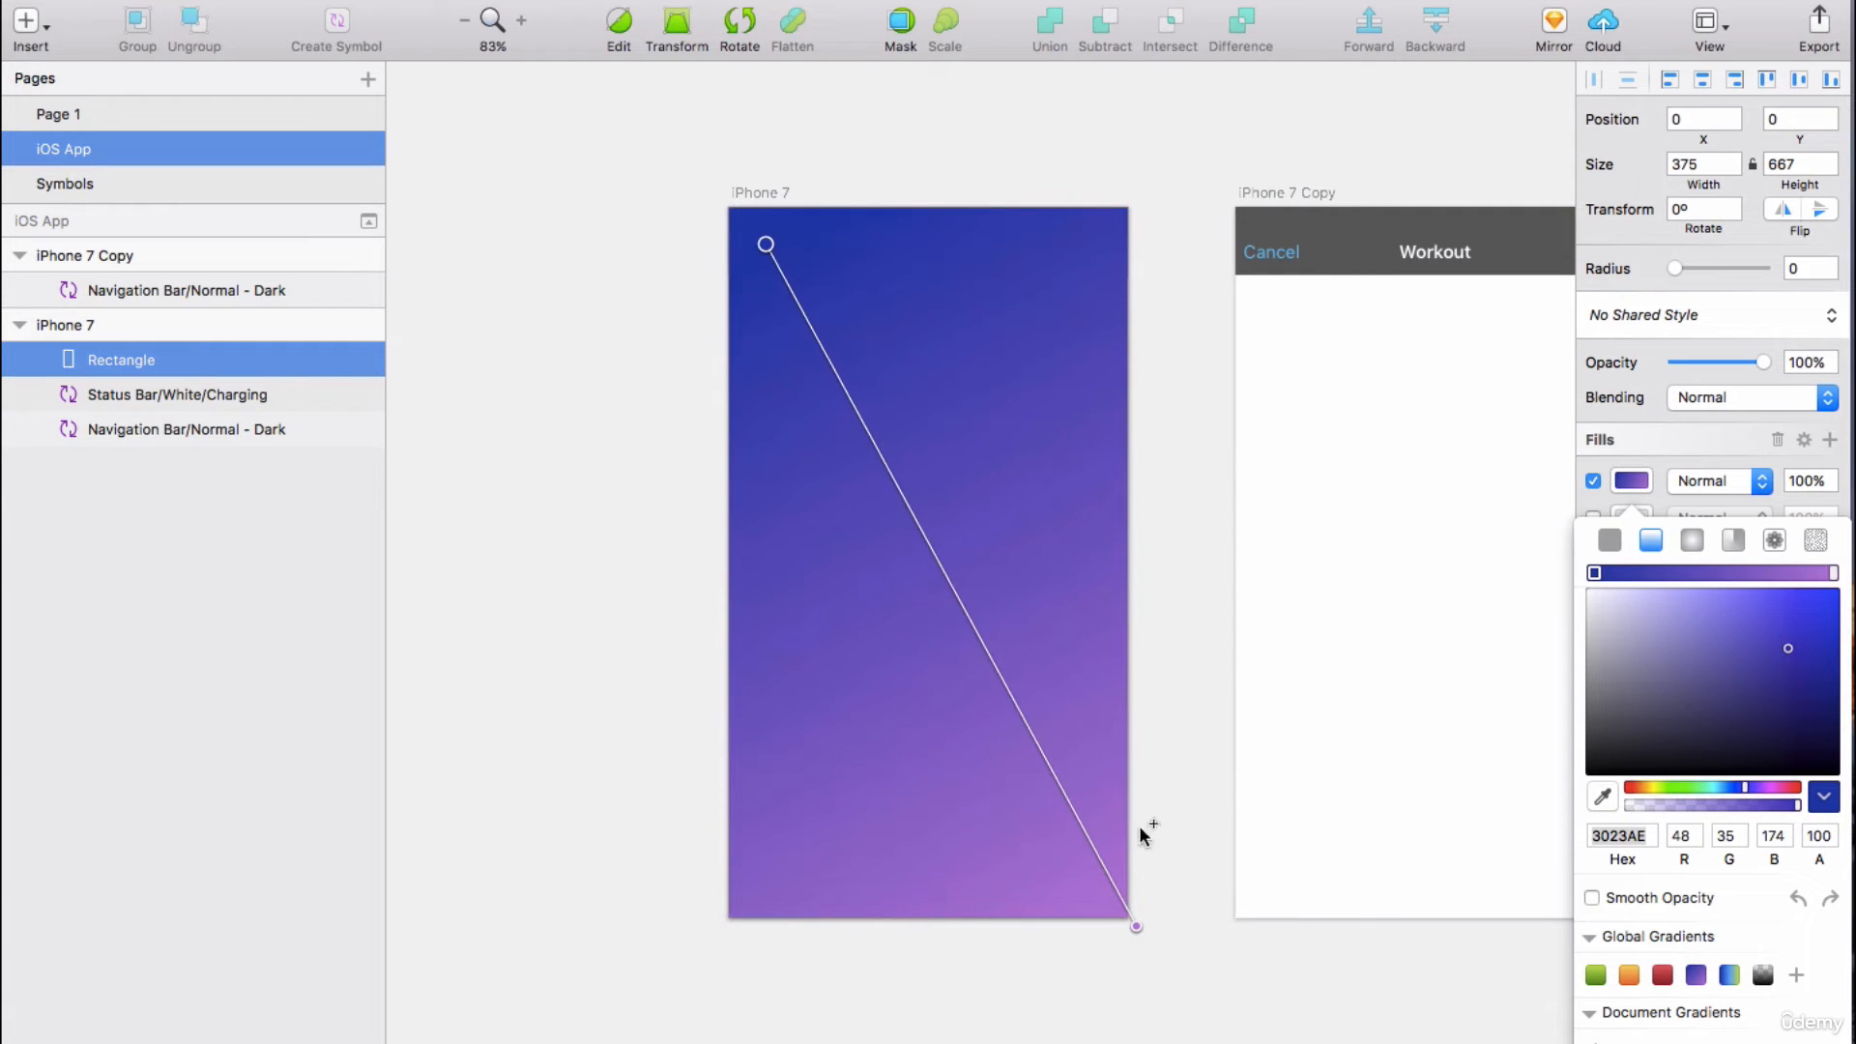
mouse_move(1136, 926)
mouse_down()
mouse_move(752, 875)
mouse_move(1057, 360)
mouse_move(1123, 920)
mouse_up()
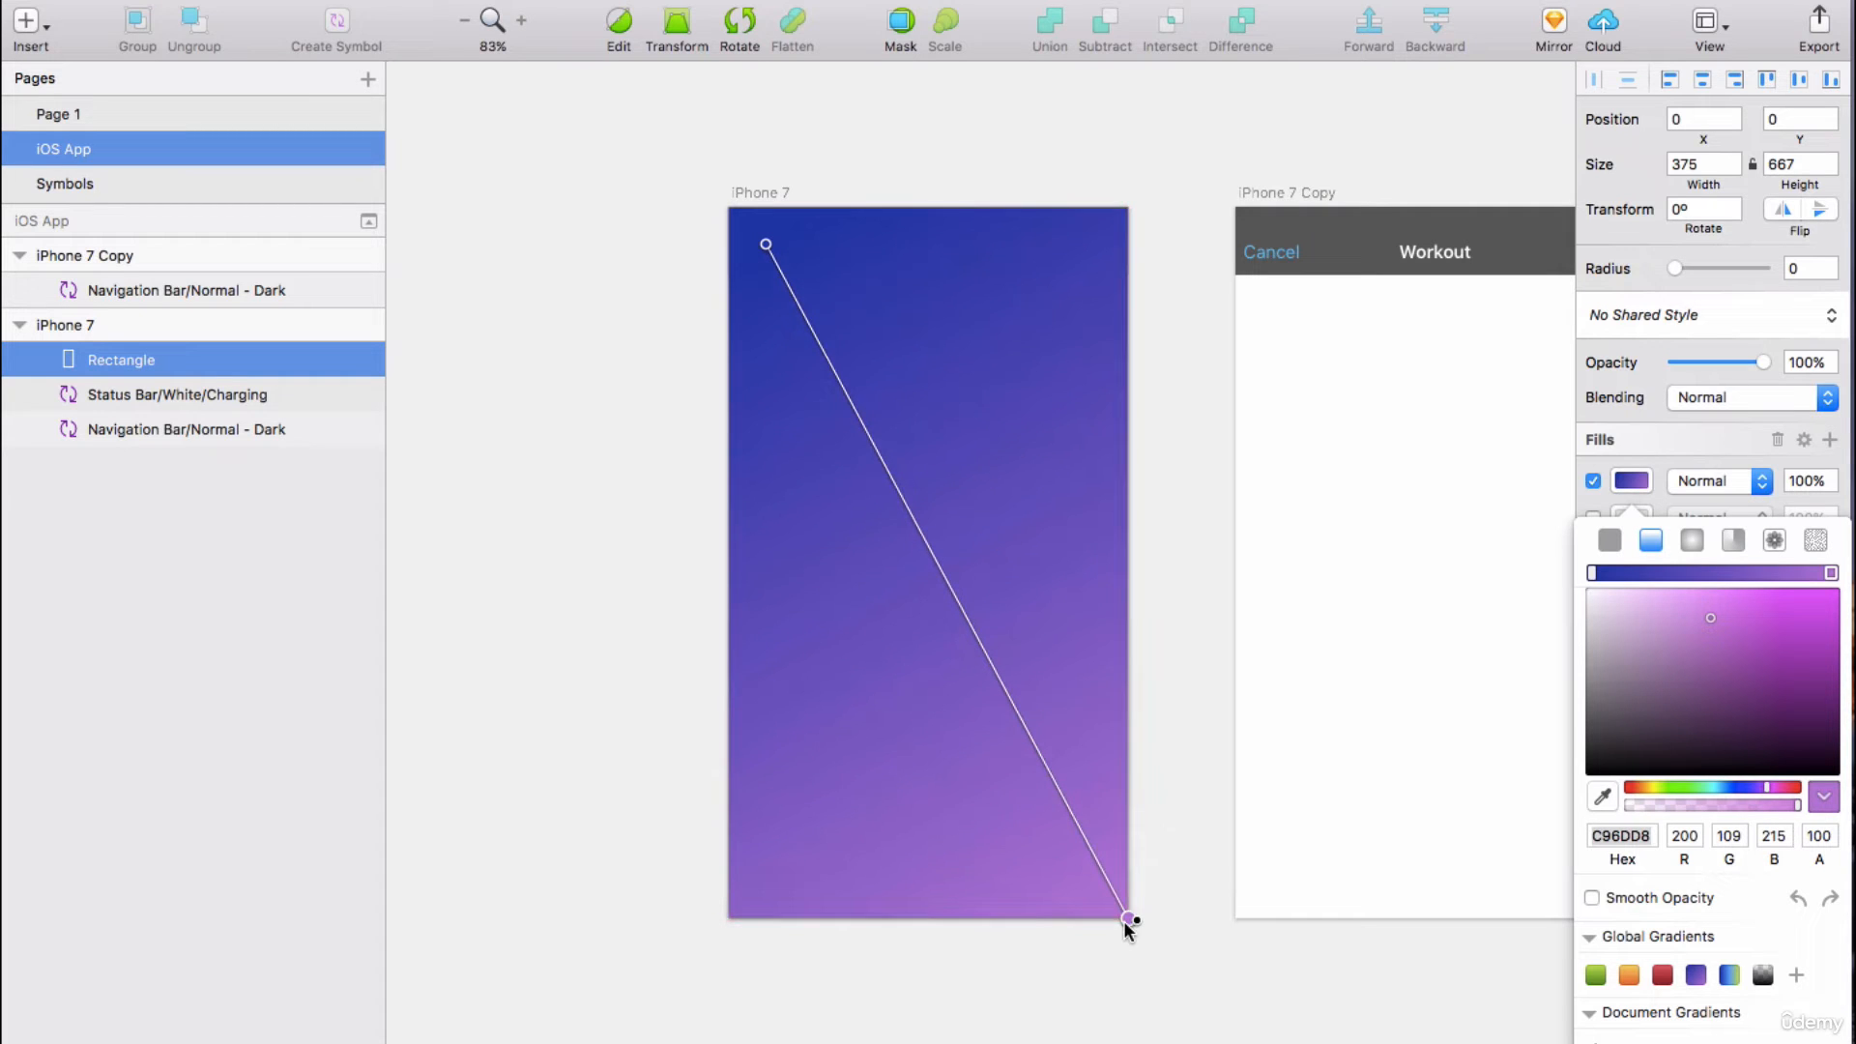
key(Escape)
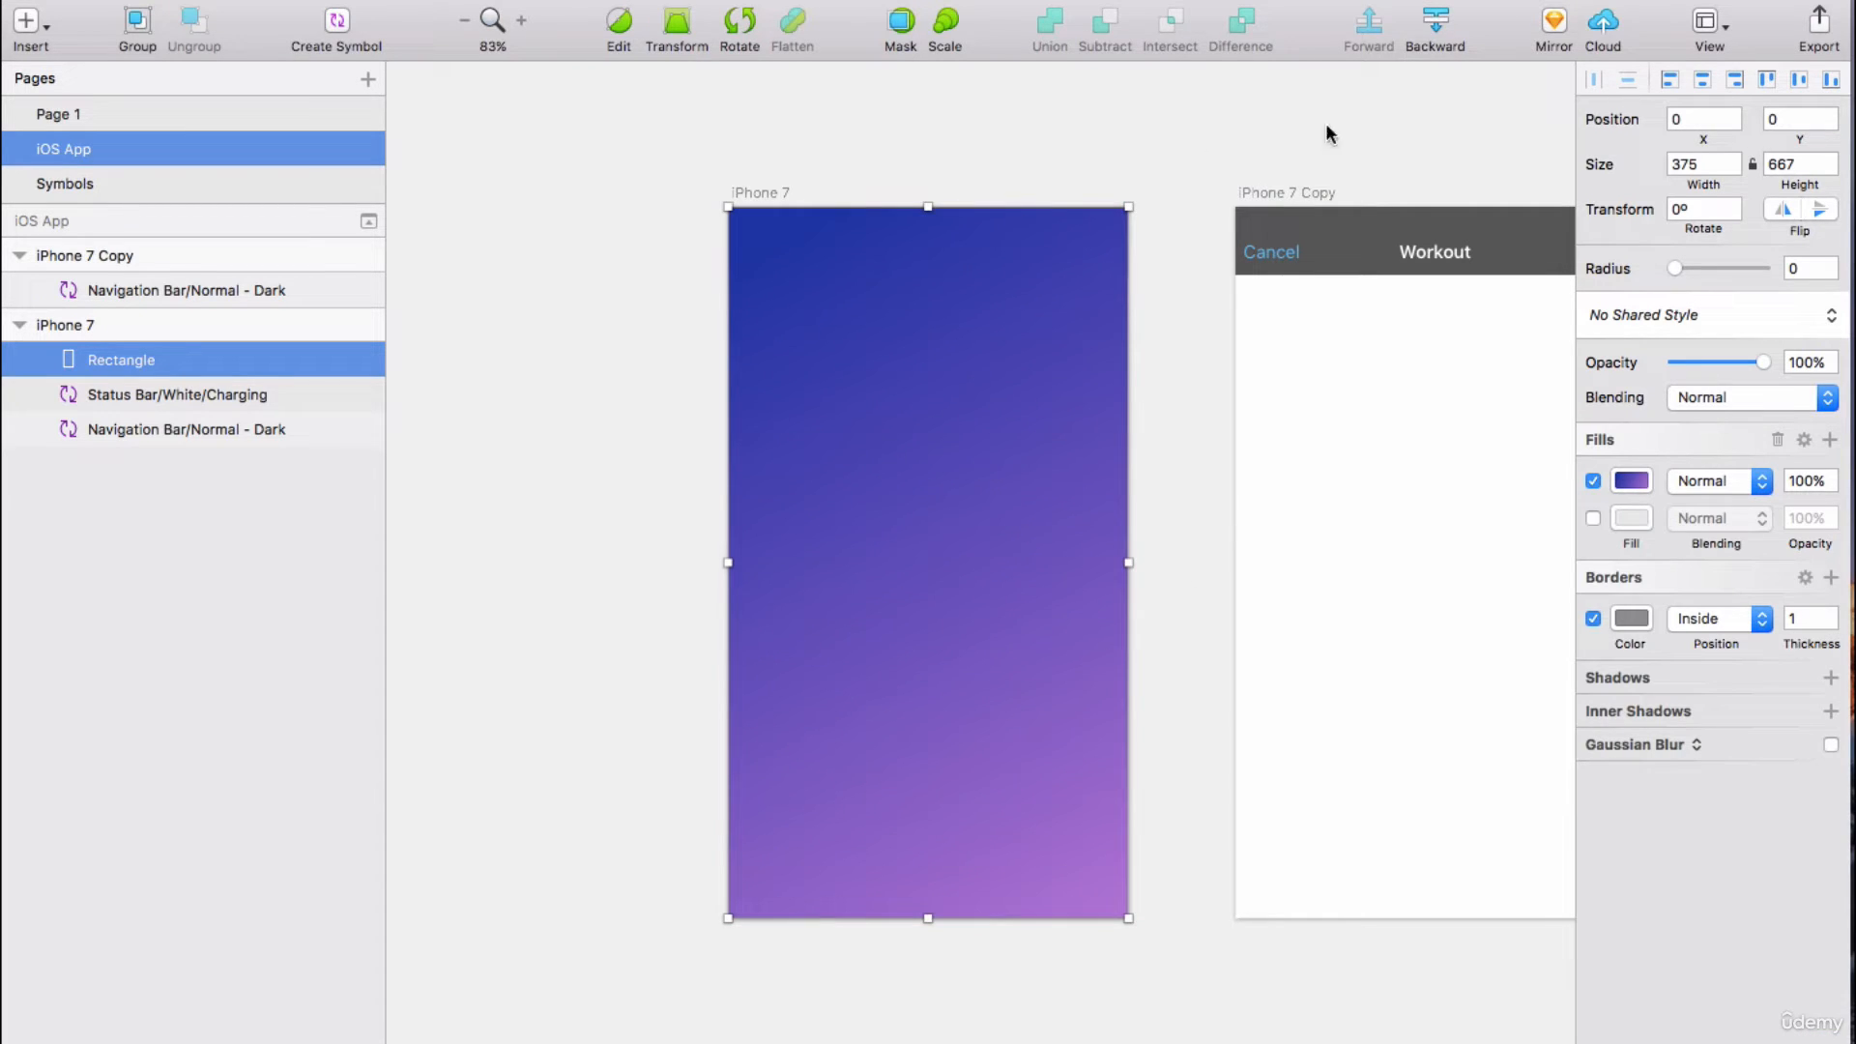
Send the gradient rectangle backward behind the status bar and navigation bar of the first artboard.
click(1439, 18)
click(1438, 18)
key(Escape)
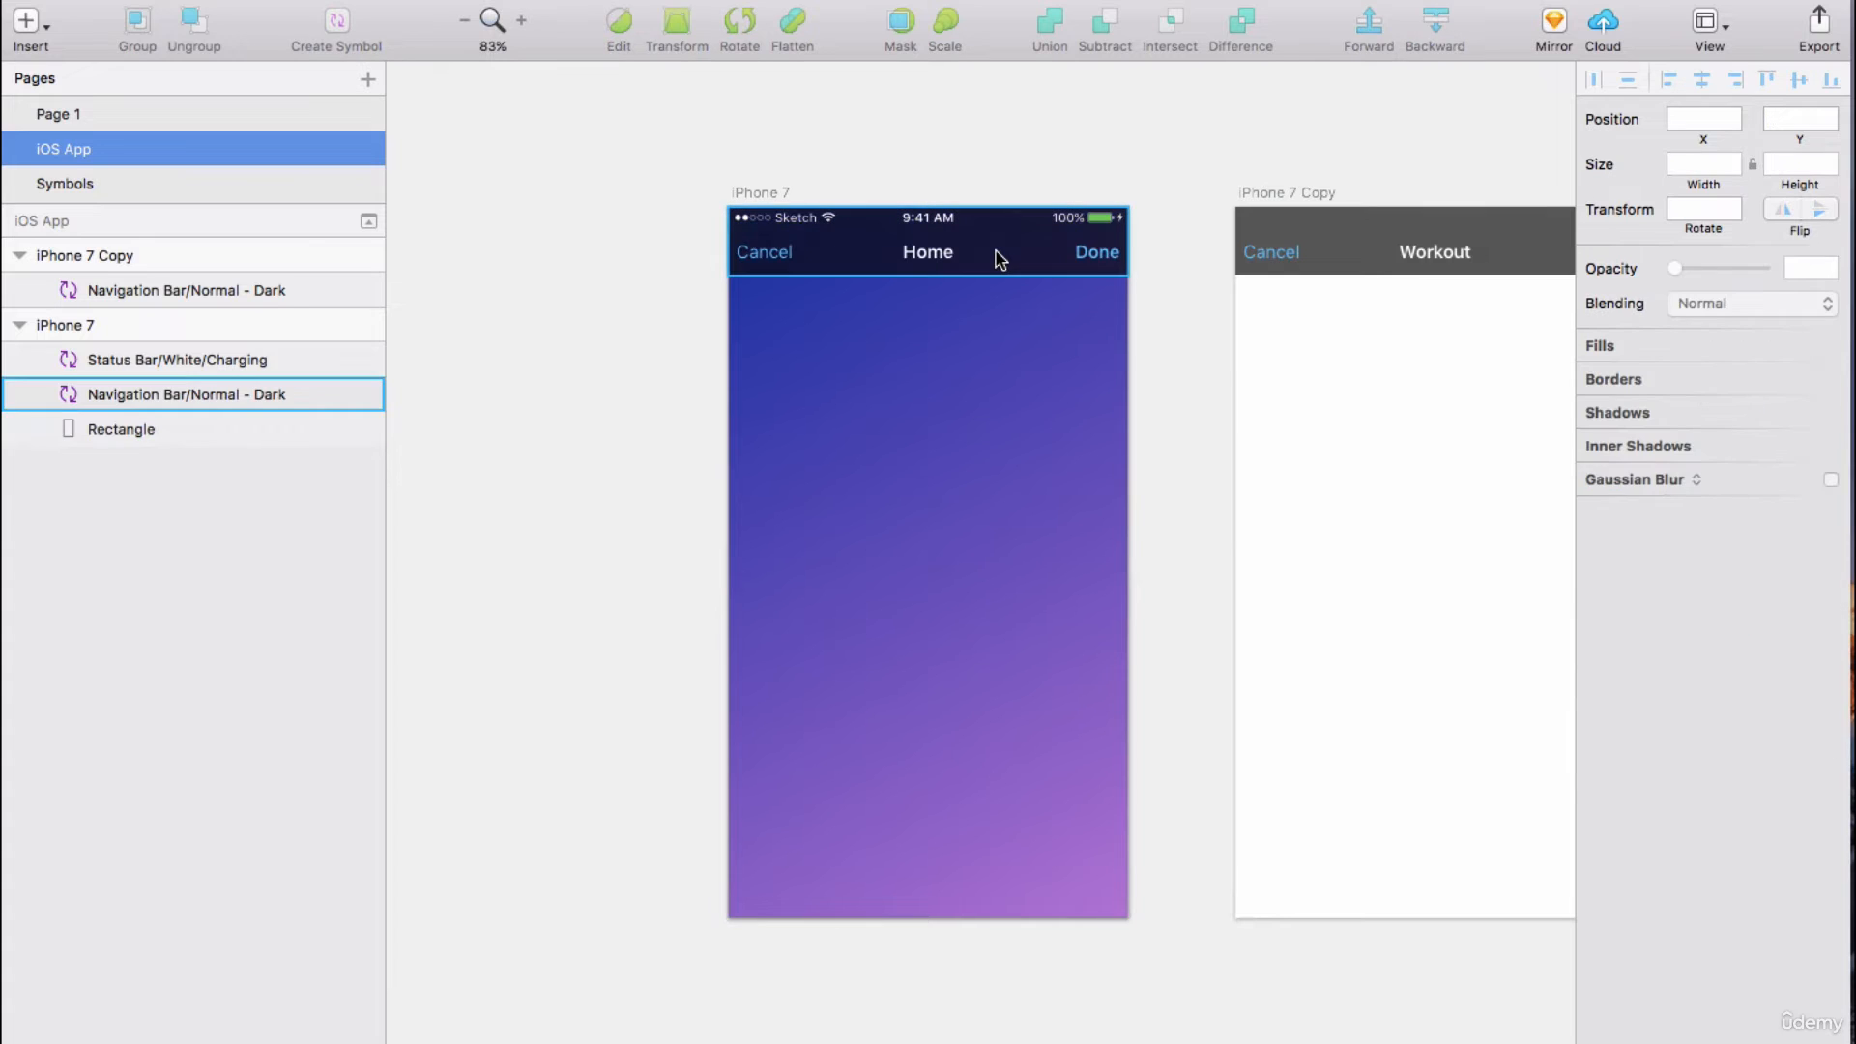
Lower the opacity of the Home screen's navigation bar to 67%.
click(1001, 259)
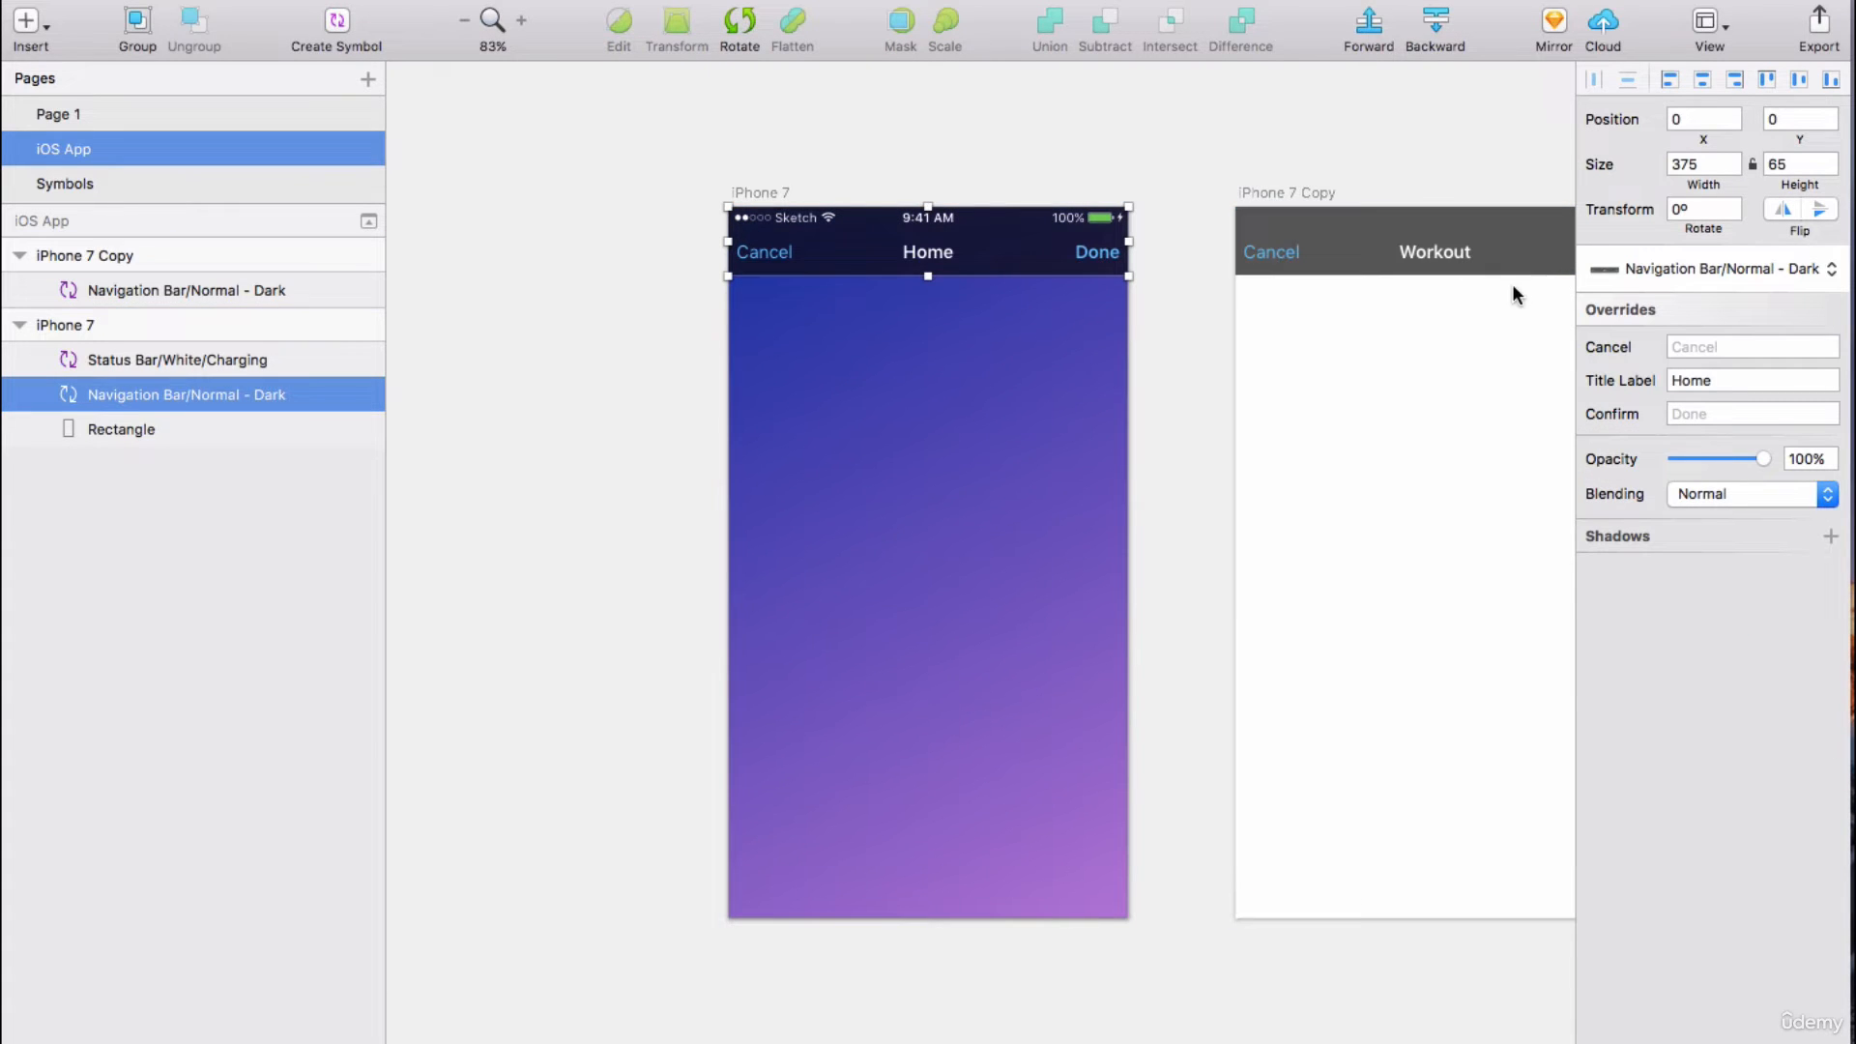
drag(1763, 458, 1732, 457)
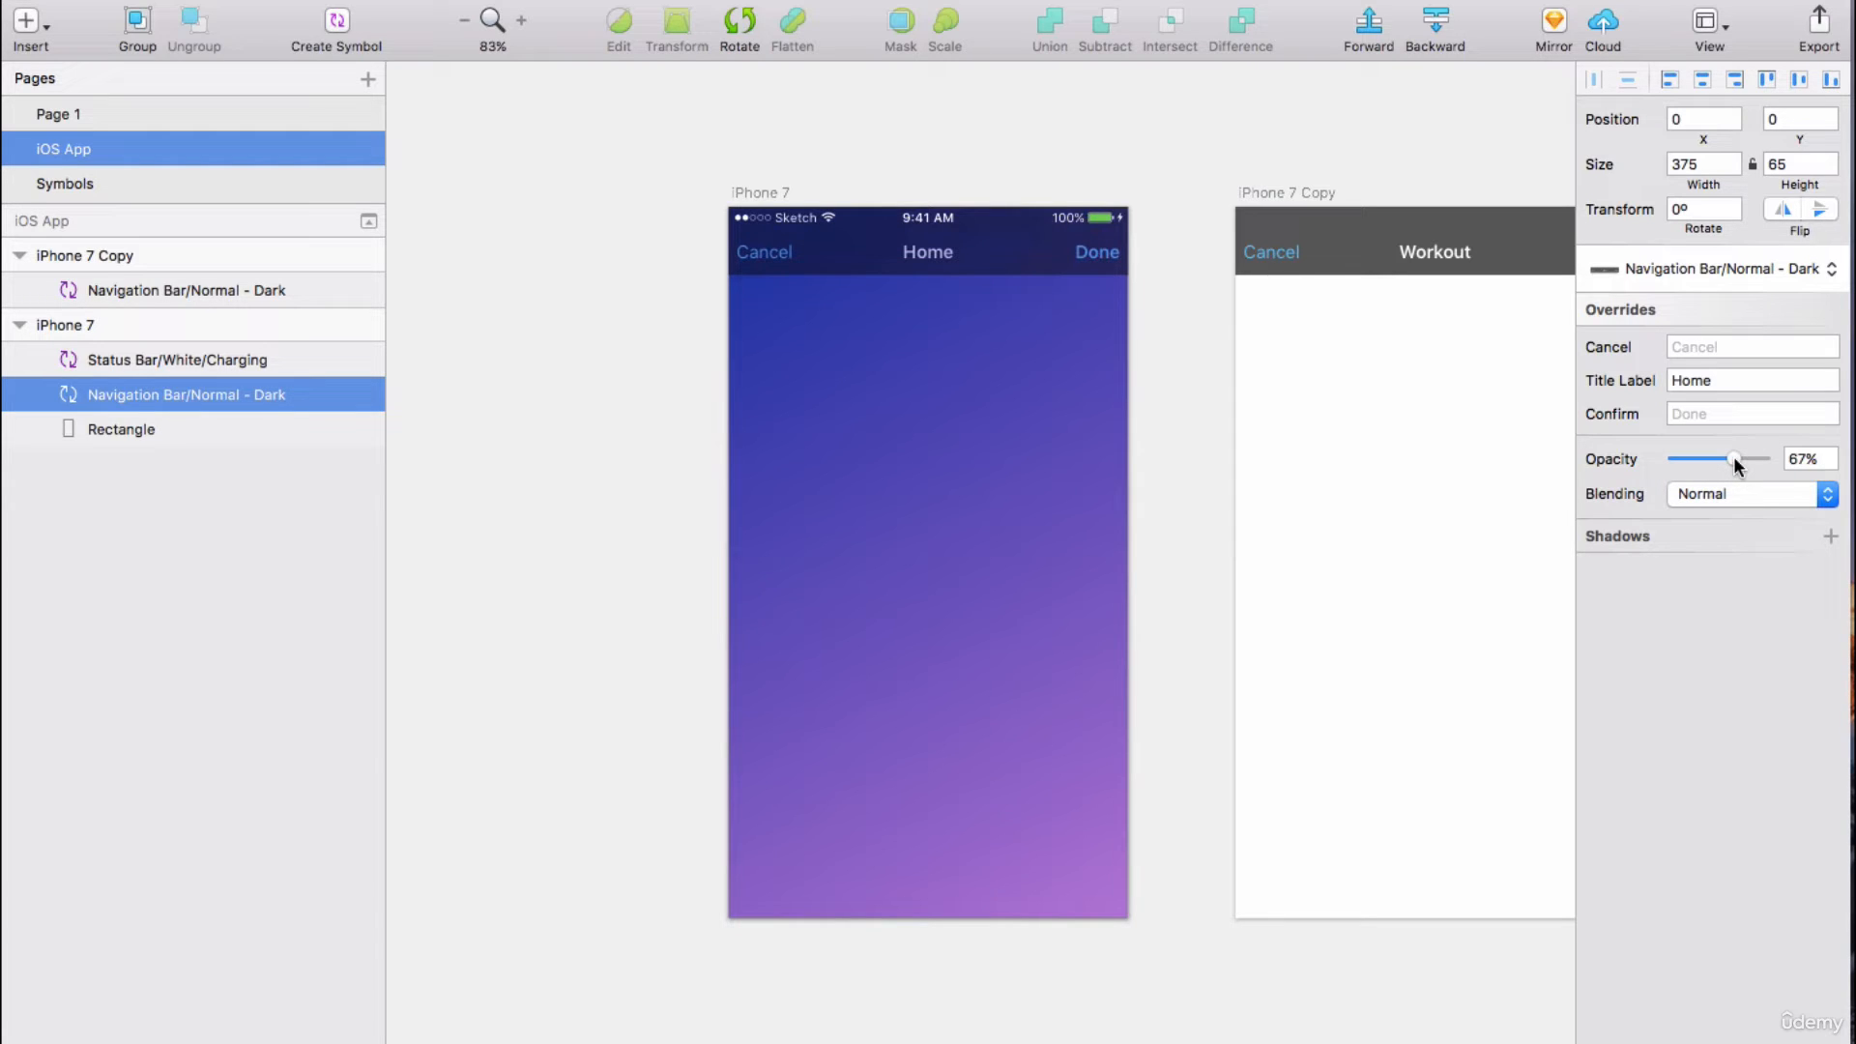
drag(1732, 456, 1732, 456)
click(921, 136)
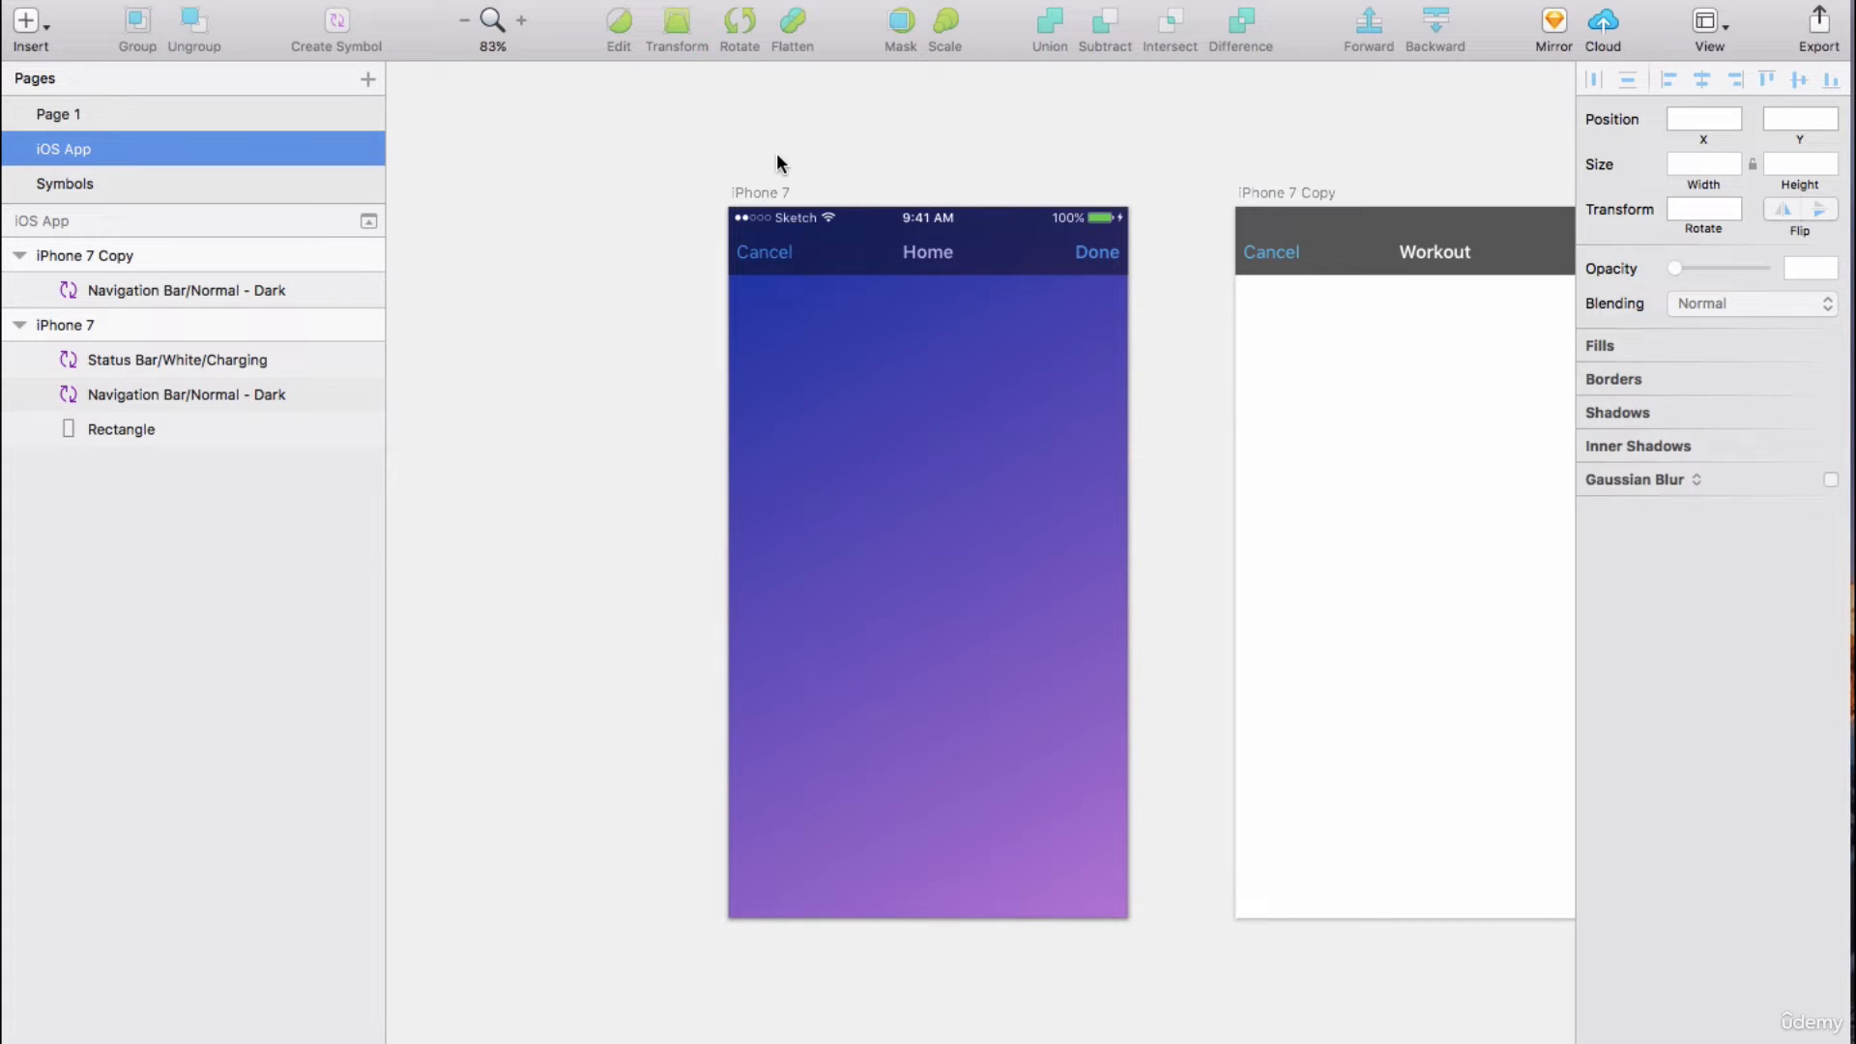
Draw a rectangle about 245 by 64 px in the lower half of the Home screen and centre it horizontally on the artboard.
click(26, 21)
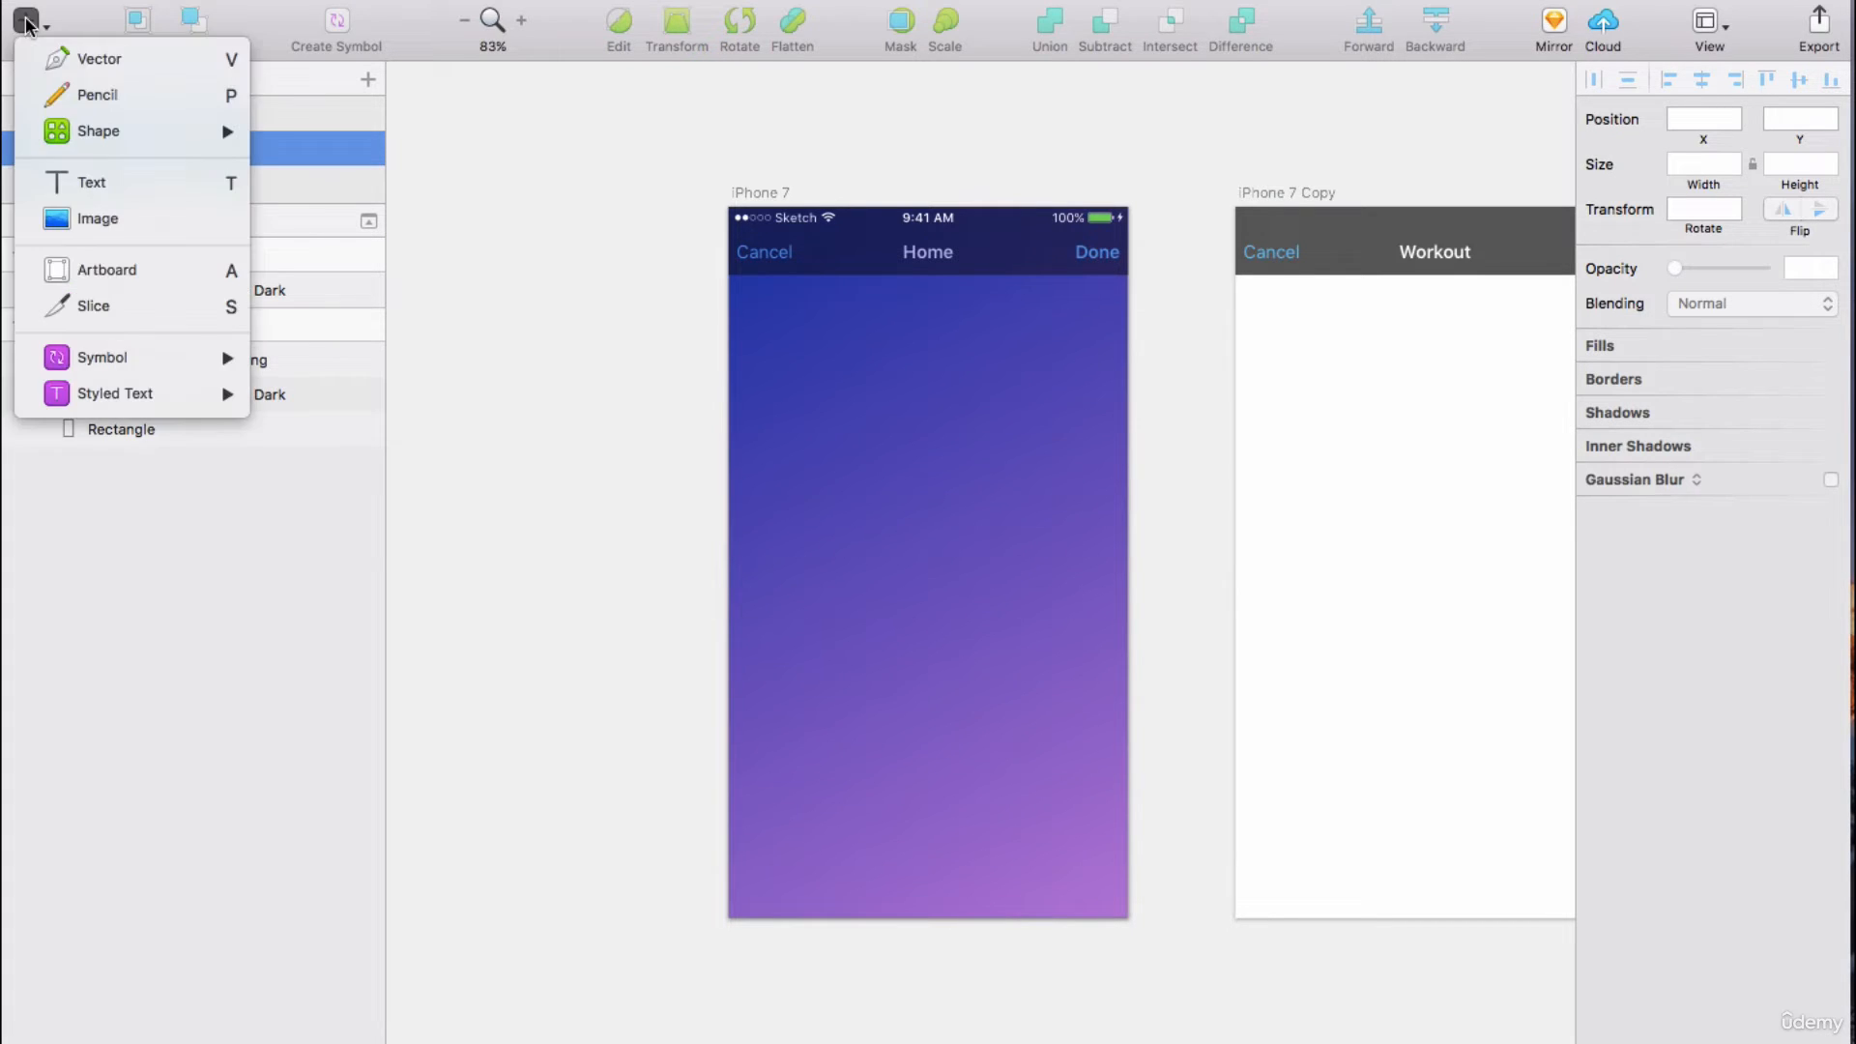
mouse_move(118, 141)
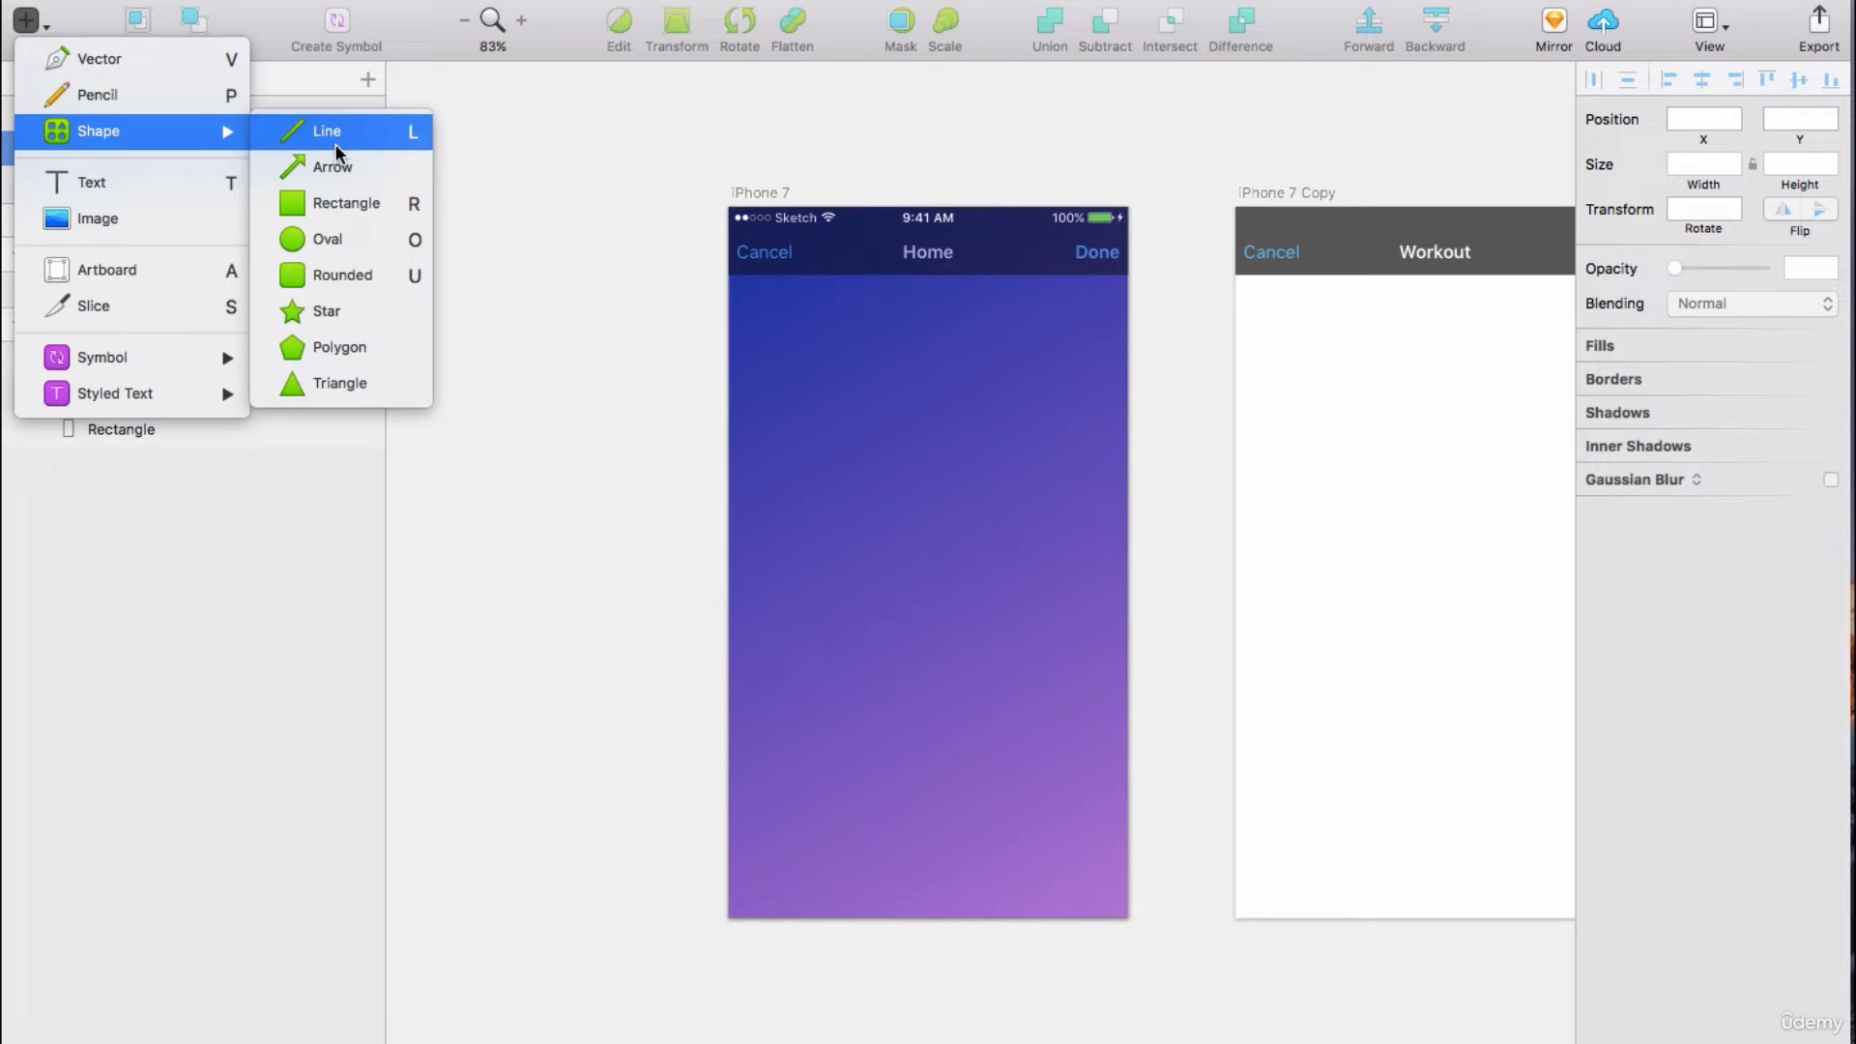
click(359, 203)
drag(800, 611, 1060, 680)
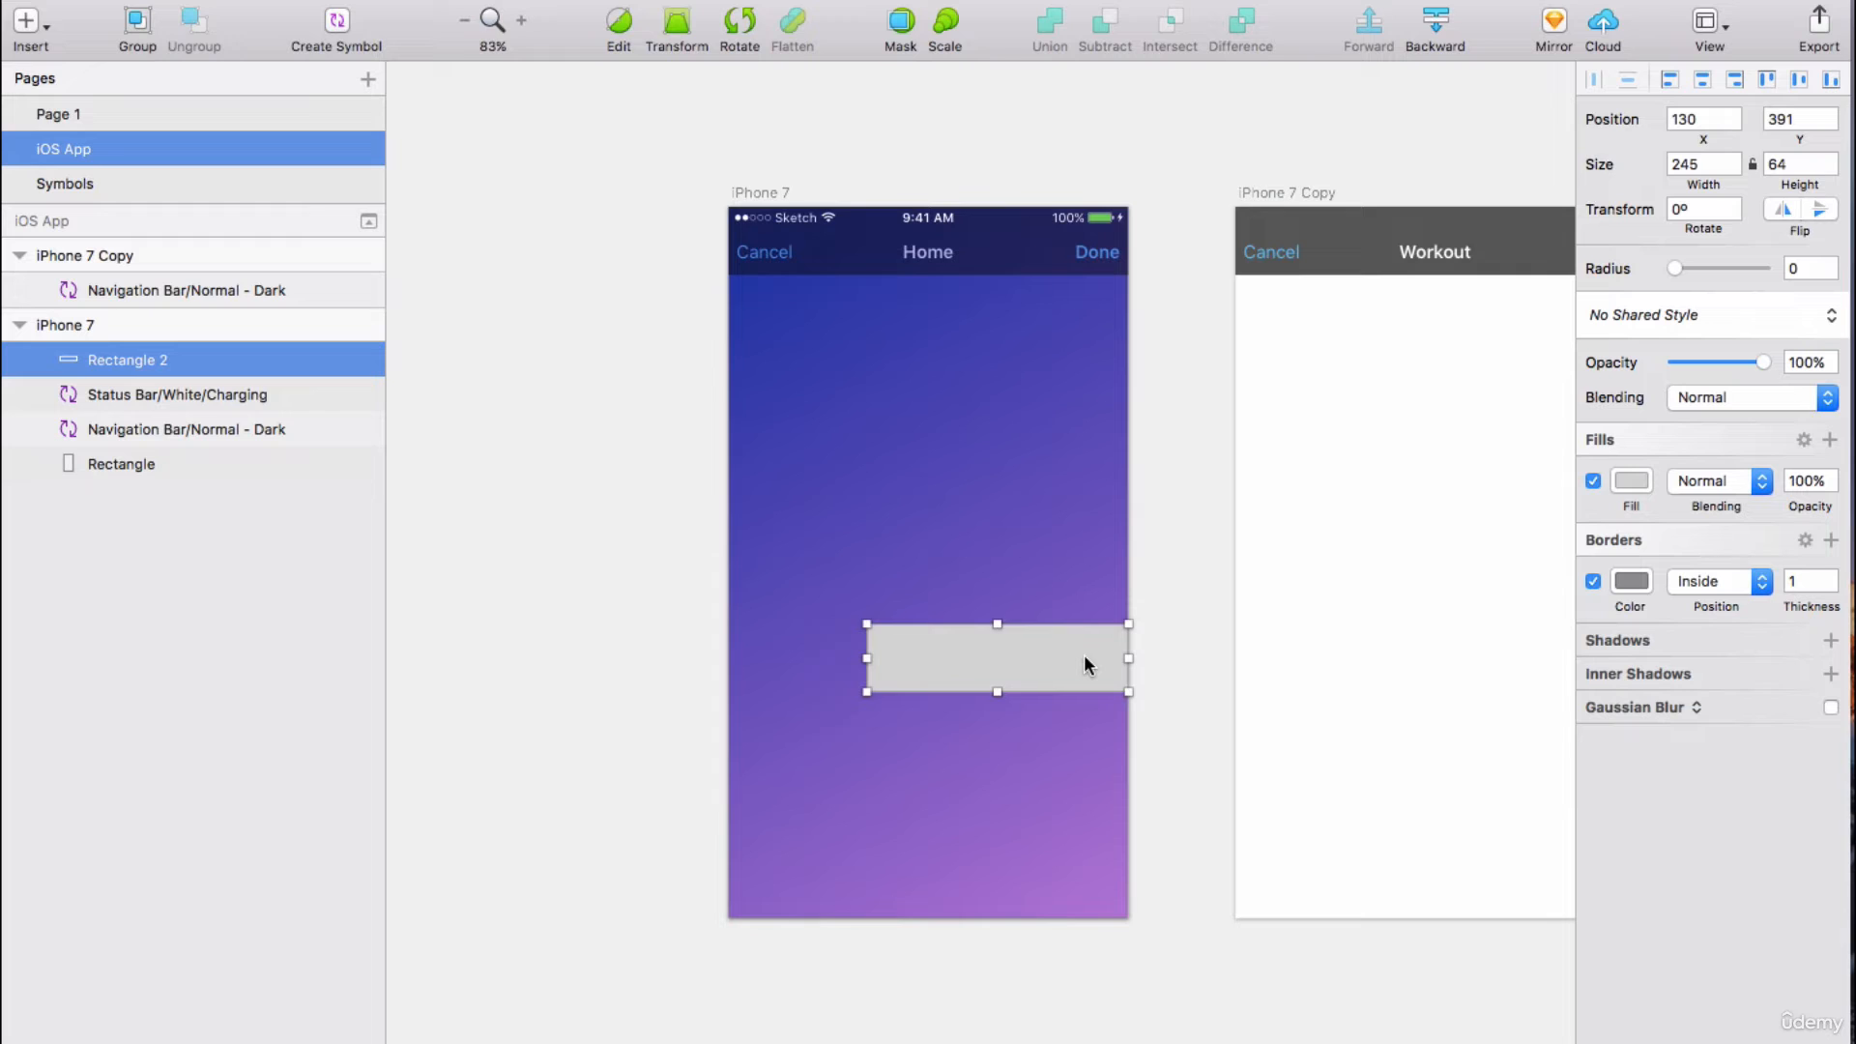
click(1702, 77)
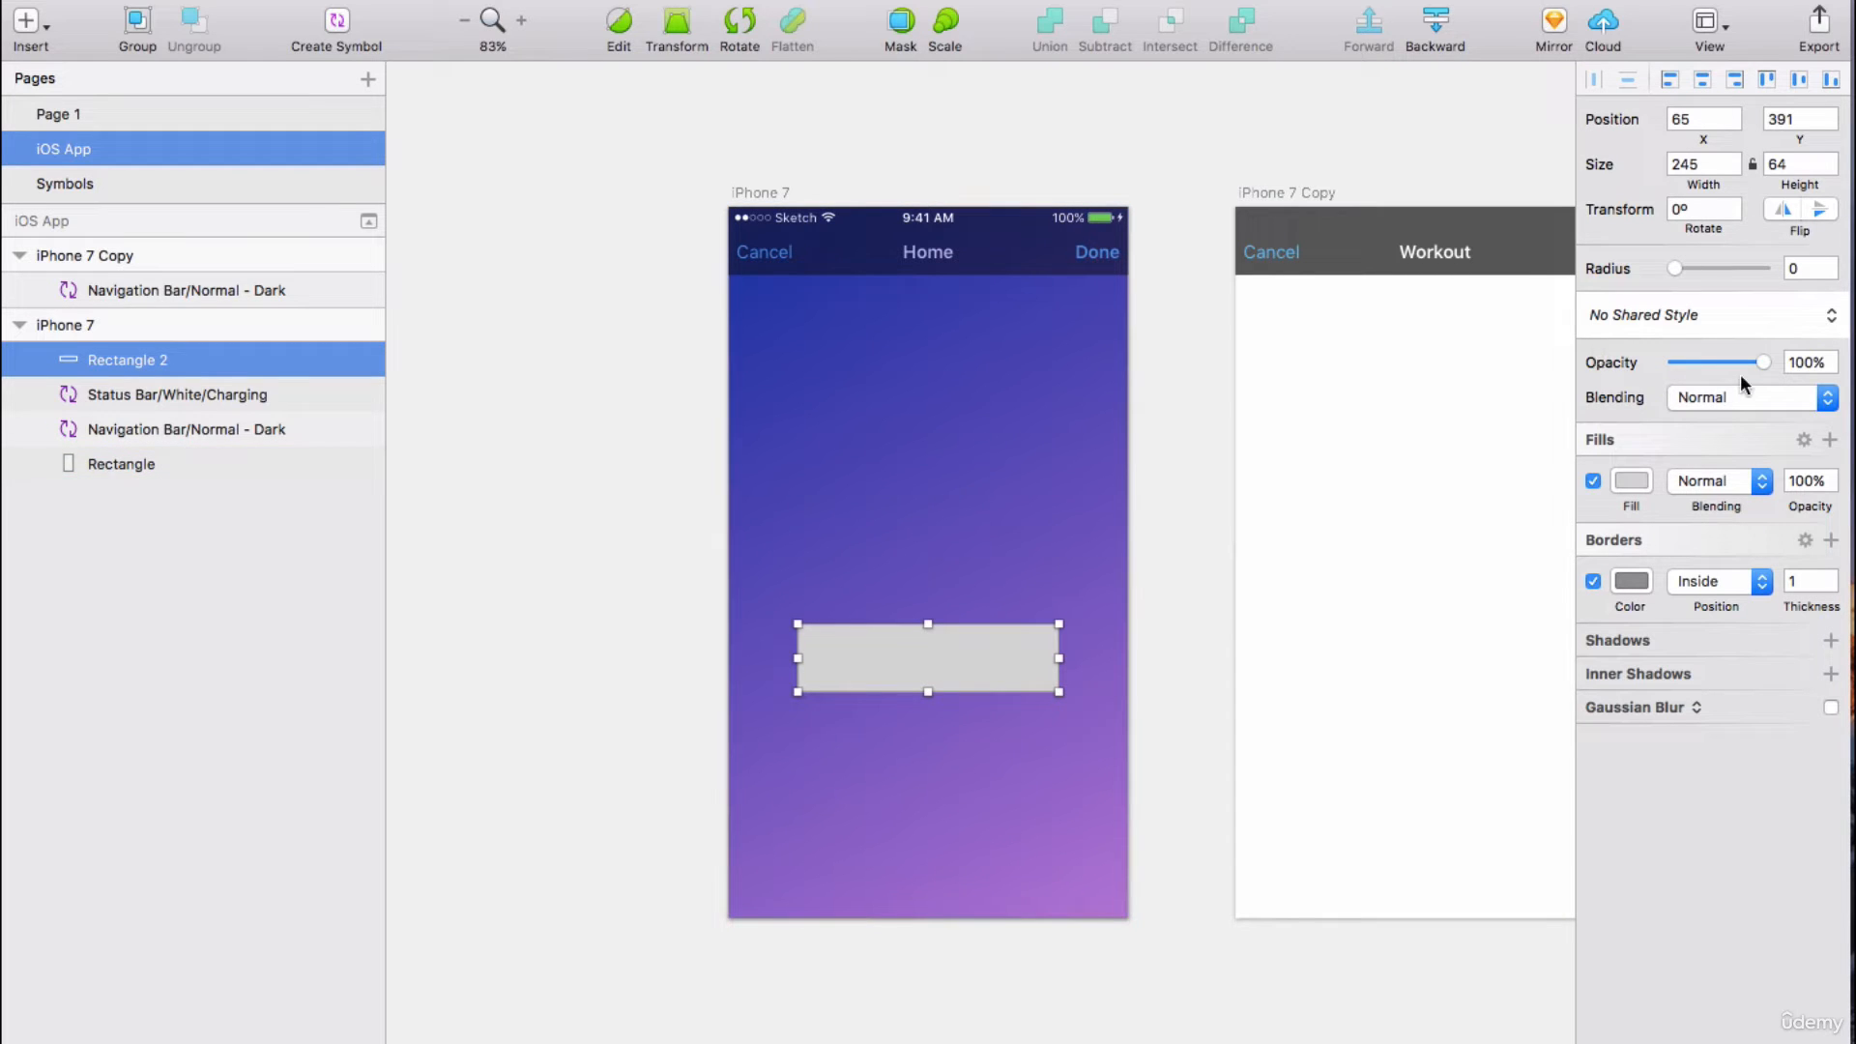
Fill the small rectangle with the red global color D0011B.
click(1632, 481)
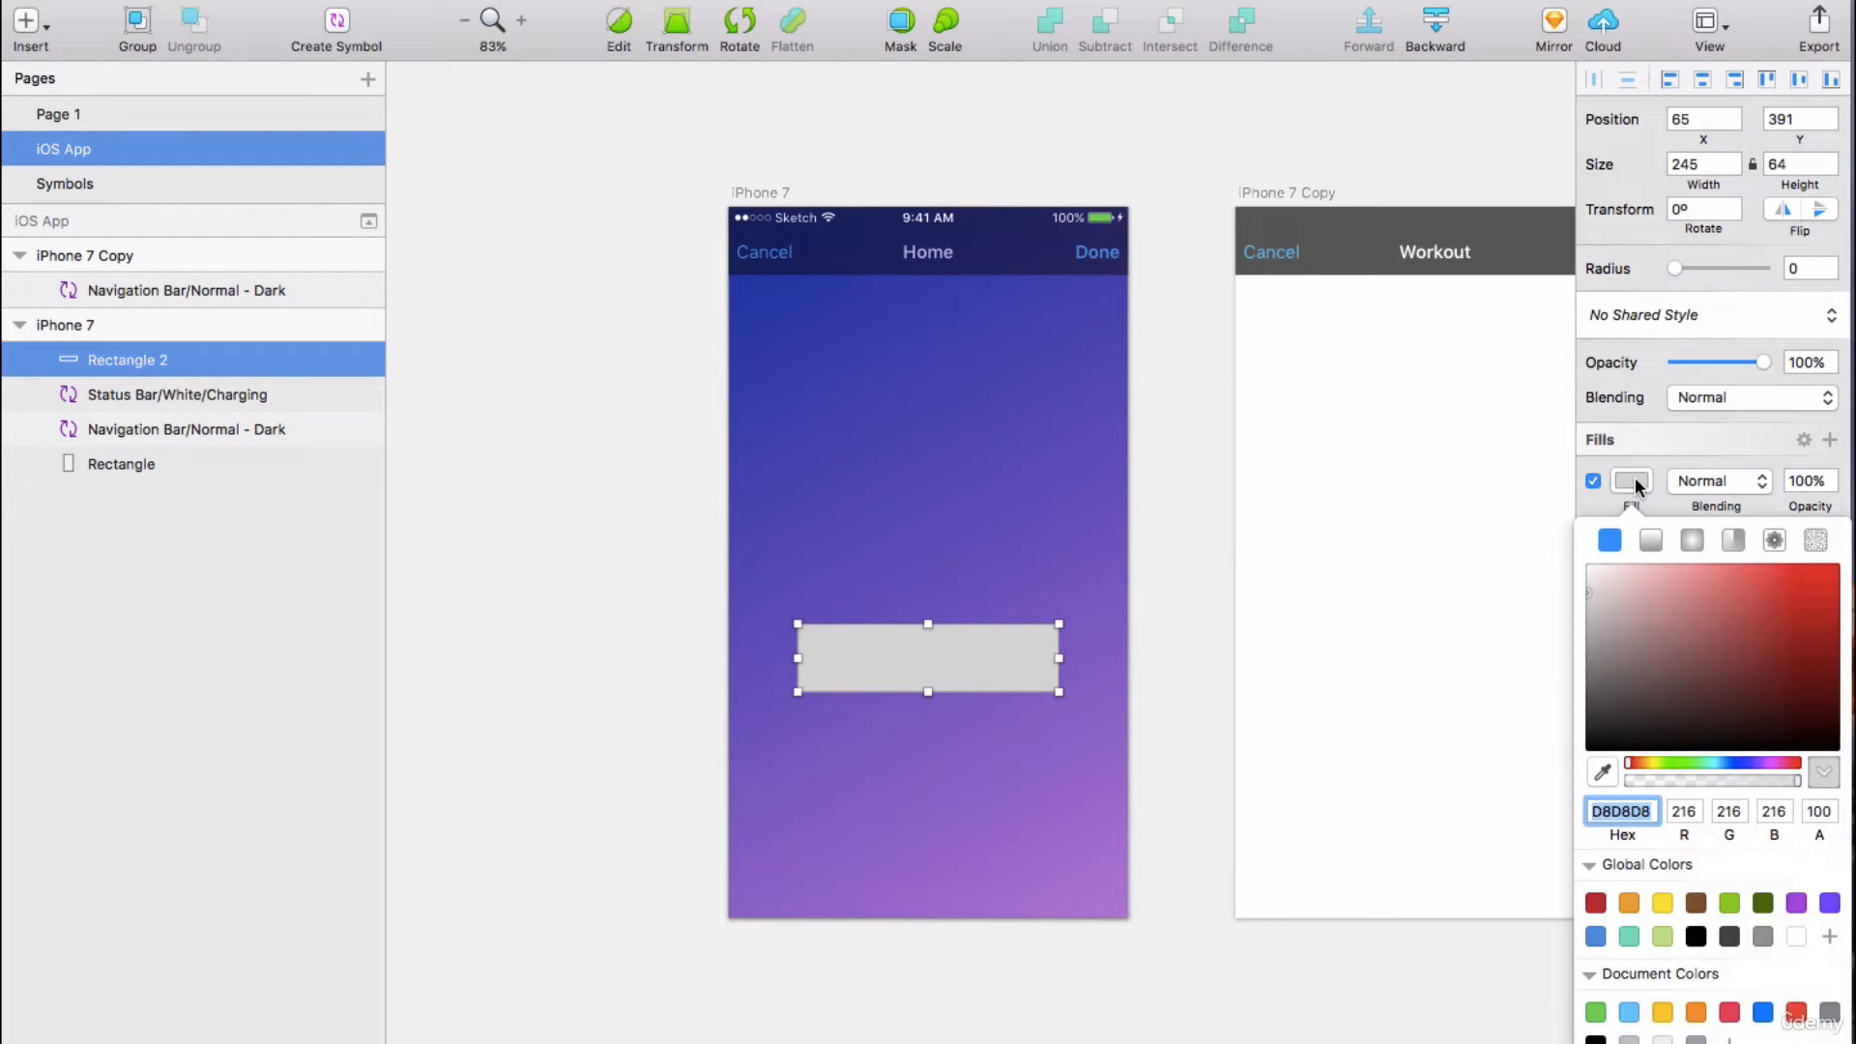
click(1594, 903)
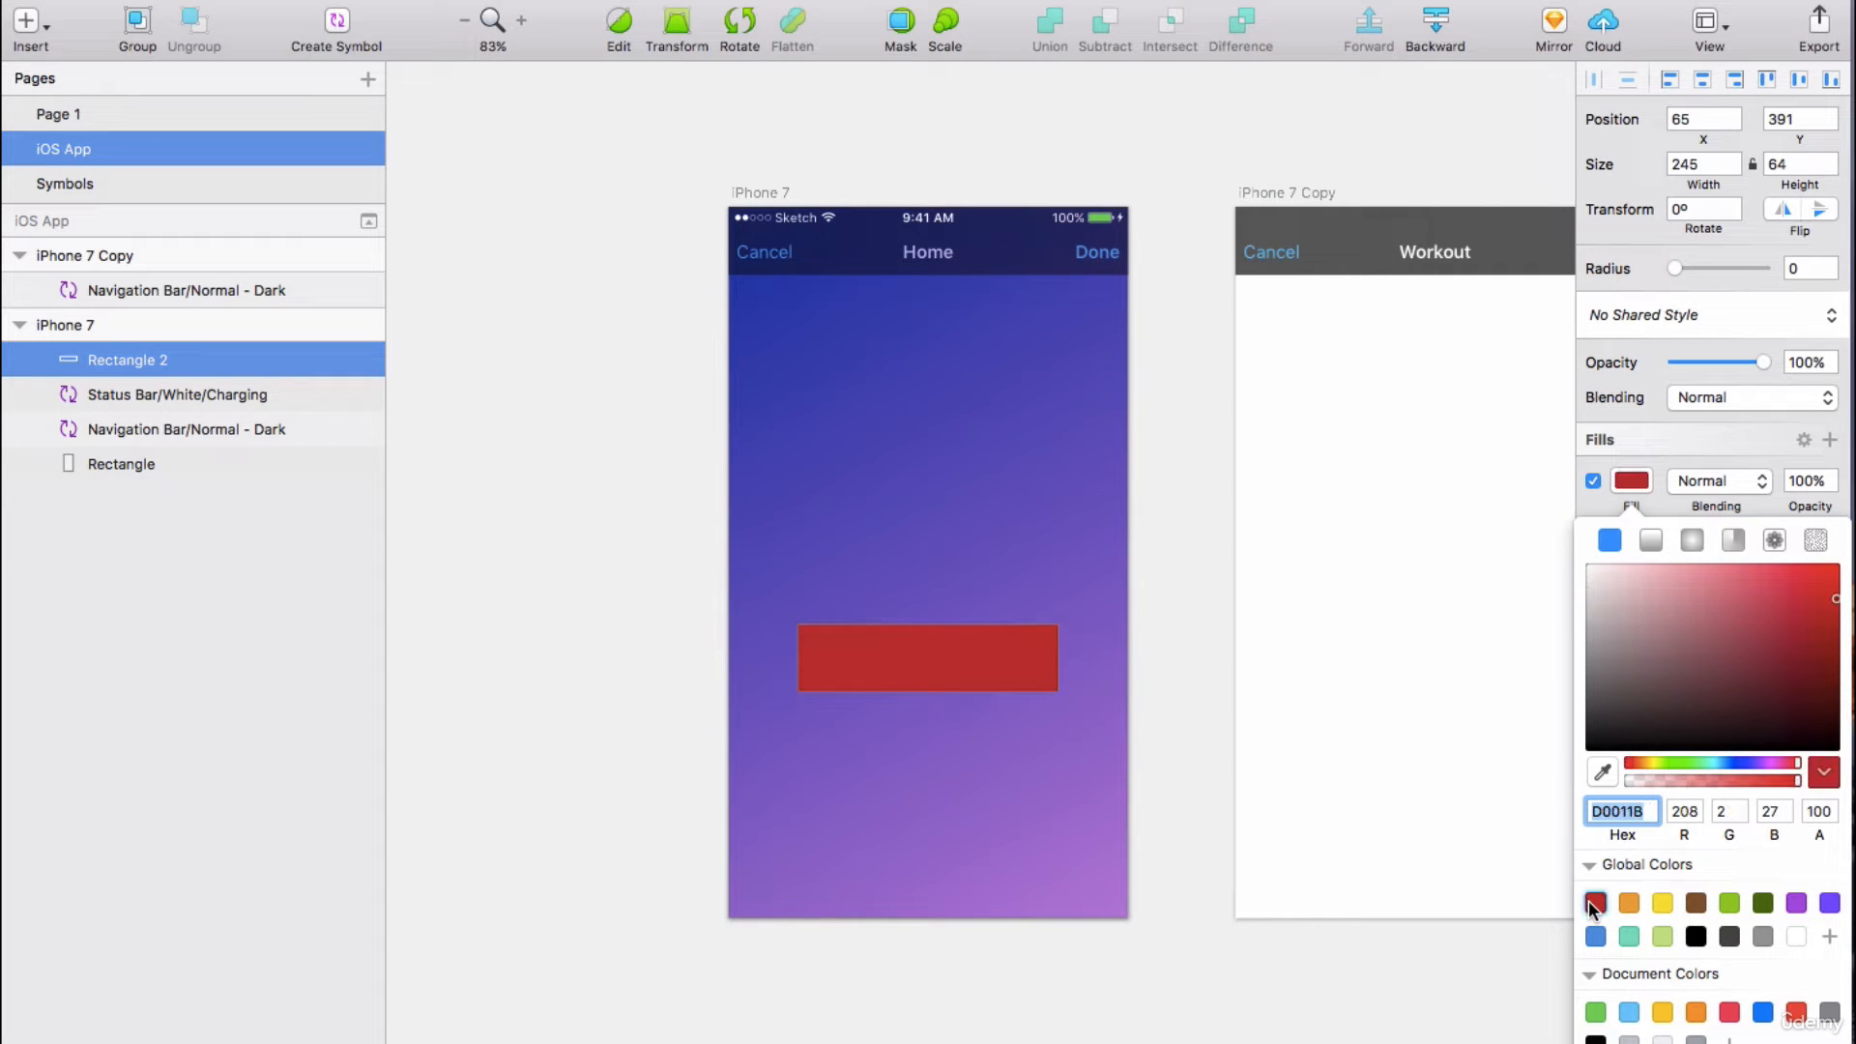
click(1632, 473)
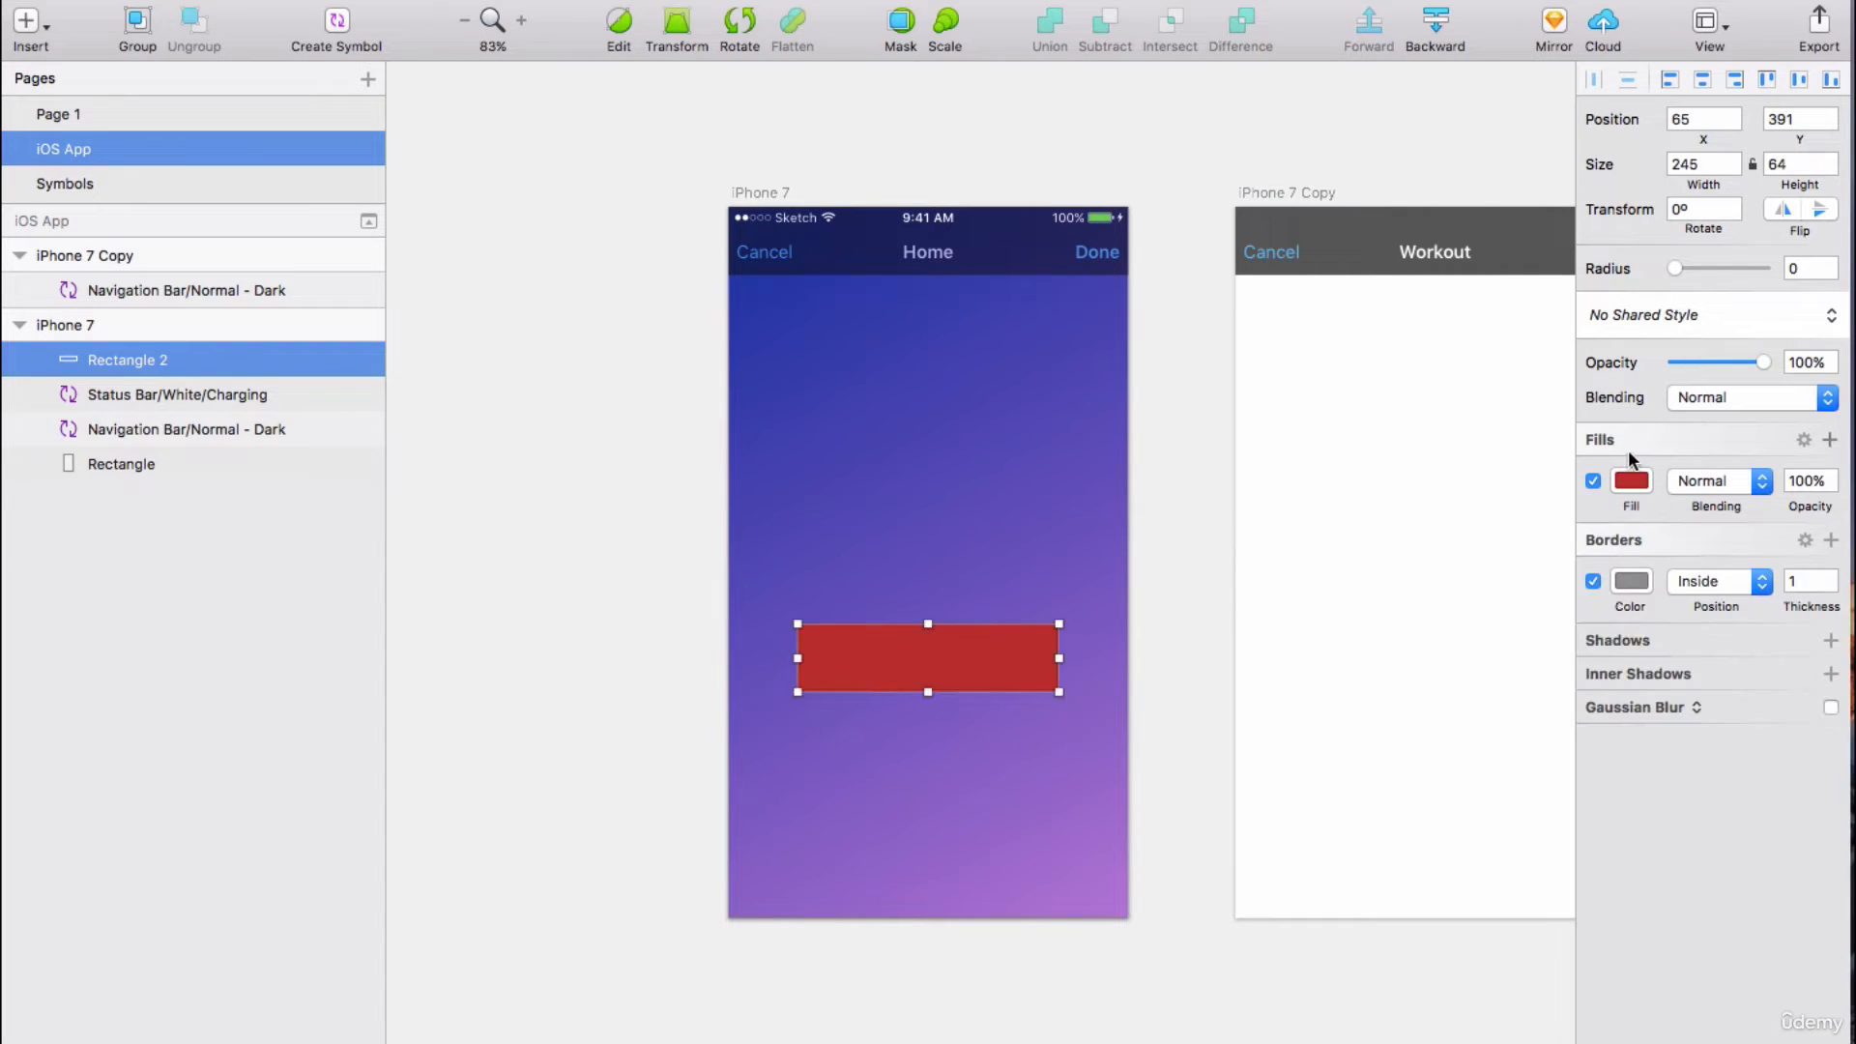
Add the text "Button" on top of the red rectangle and set its font size to 30.
click(37, 19)
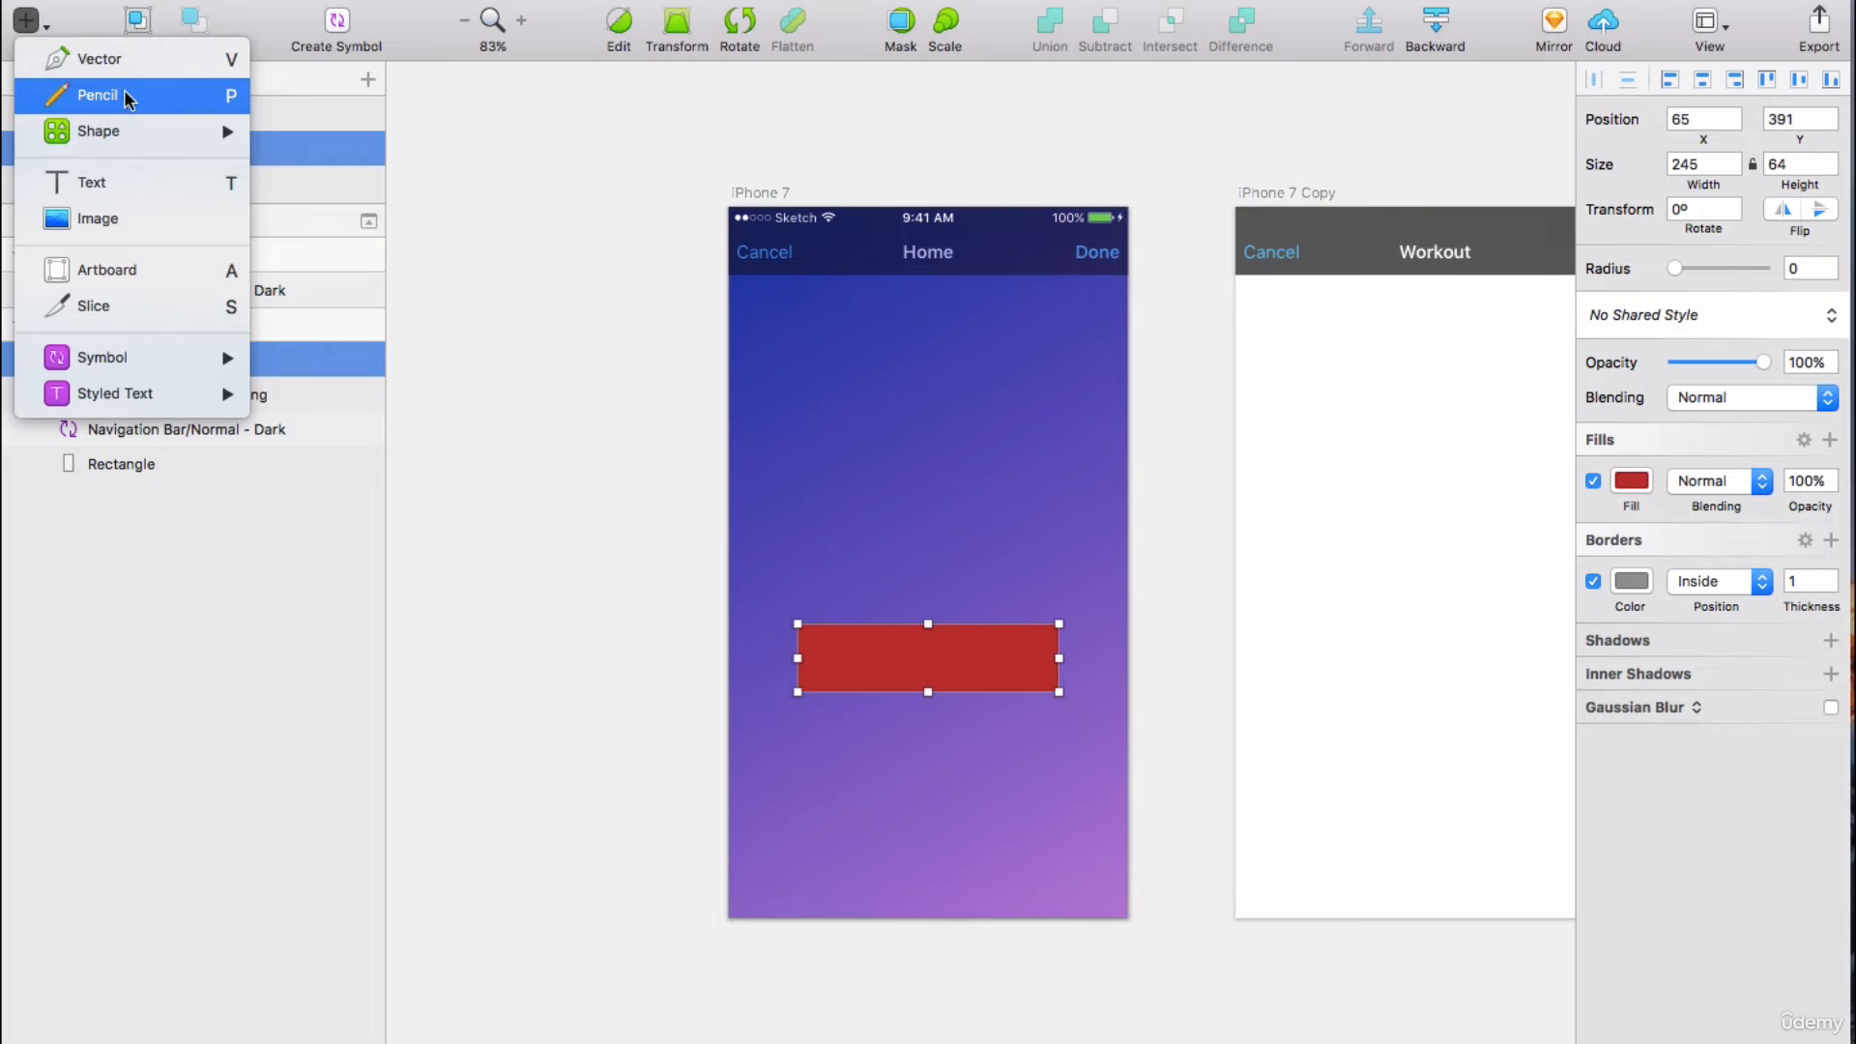
click(125, 183)
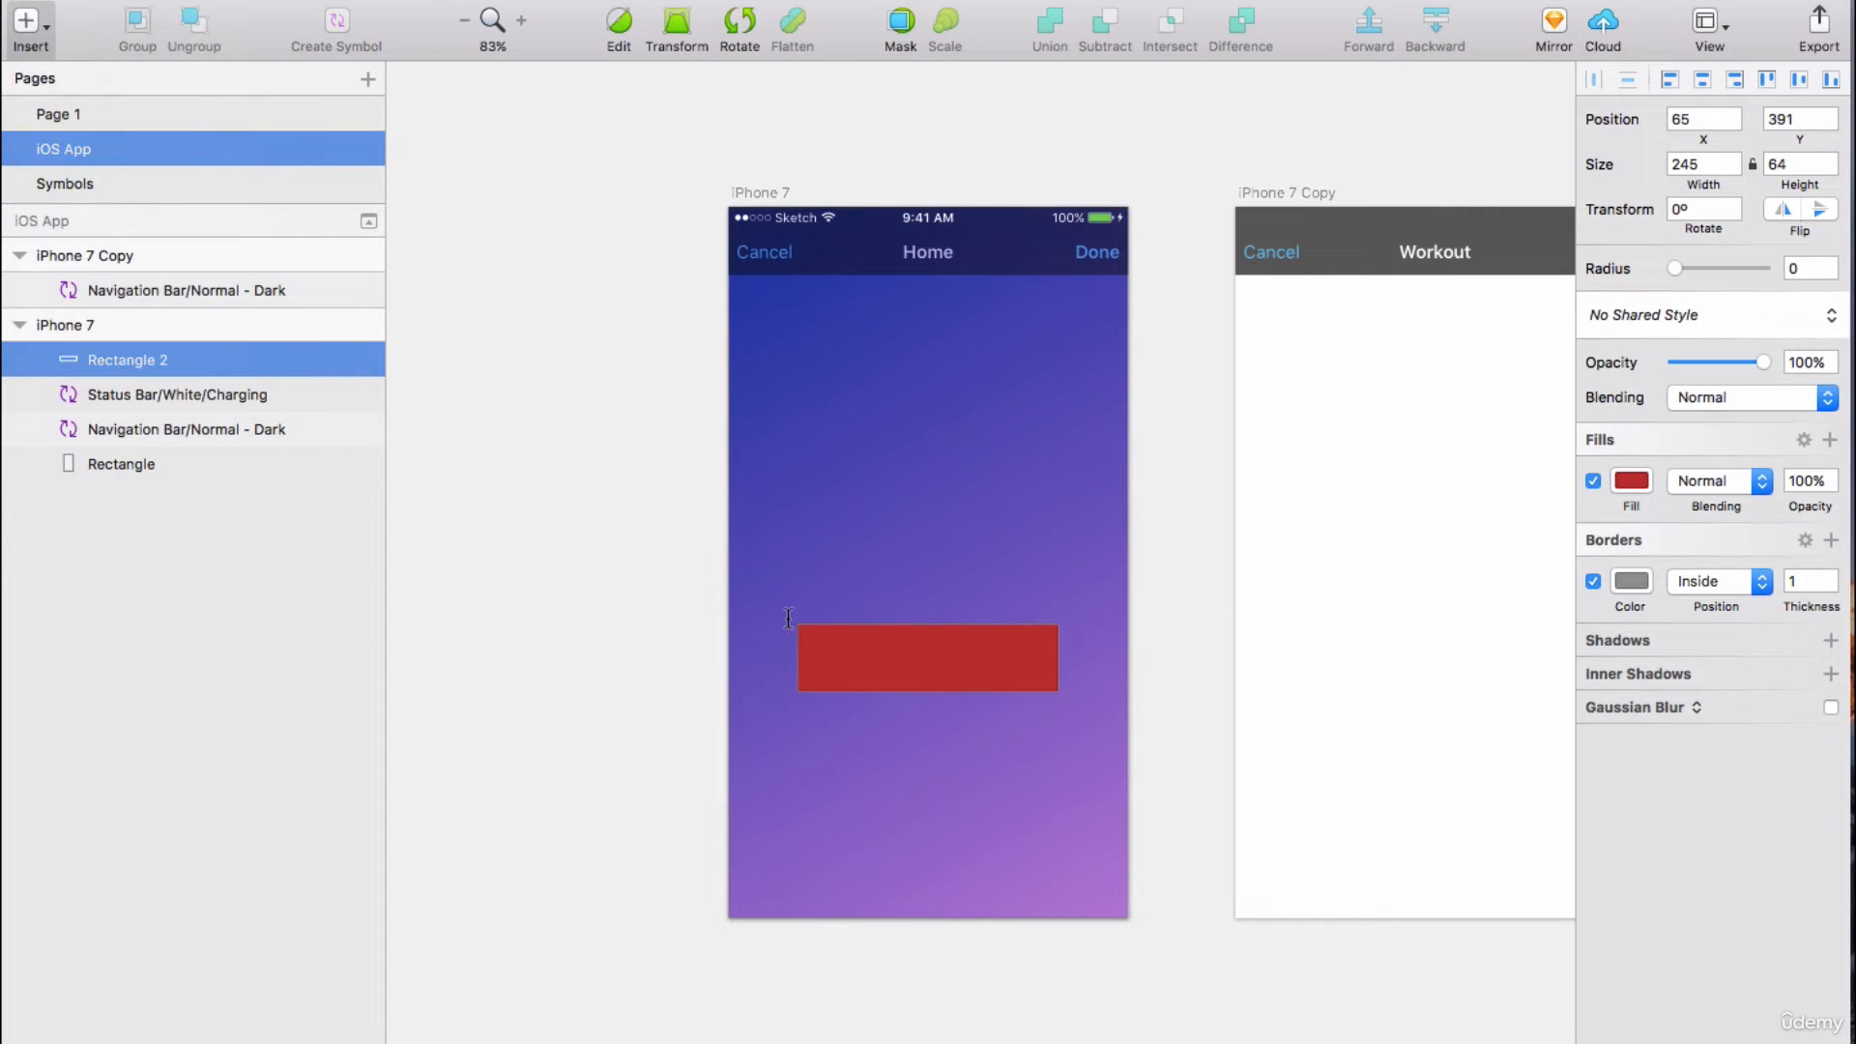
click(862, 661)
text(Button)
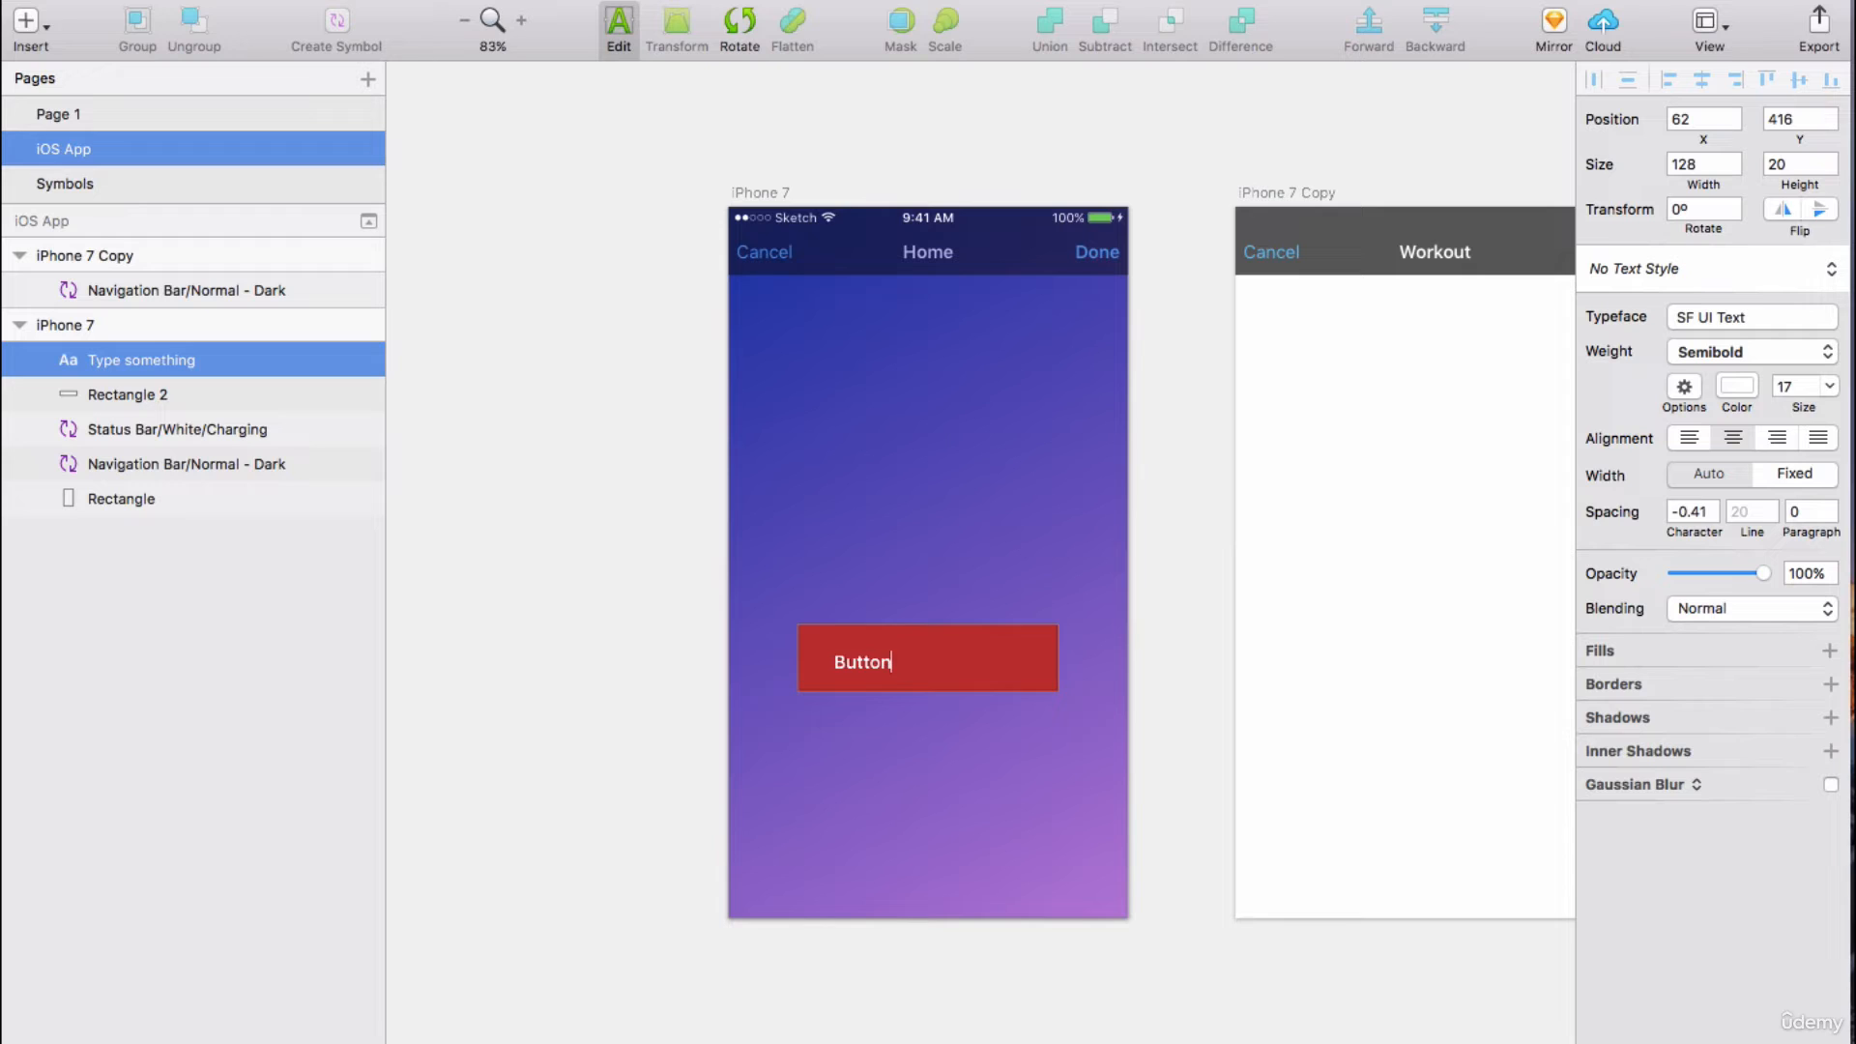
key(super+a)
click(1778, 384)
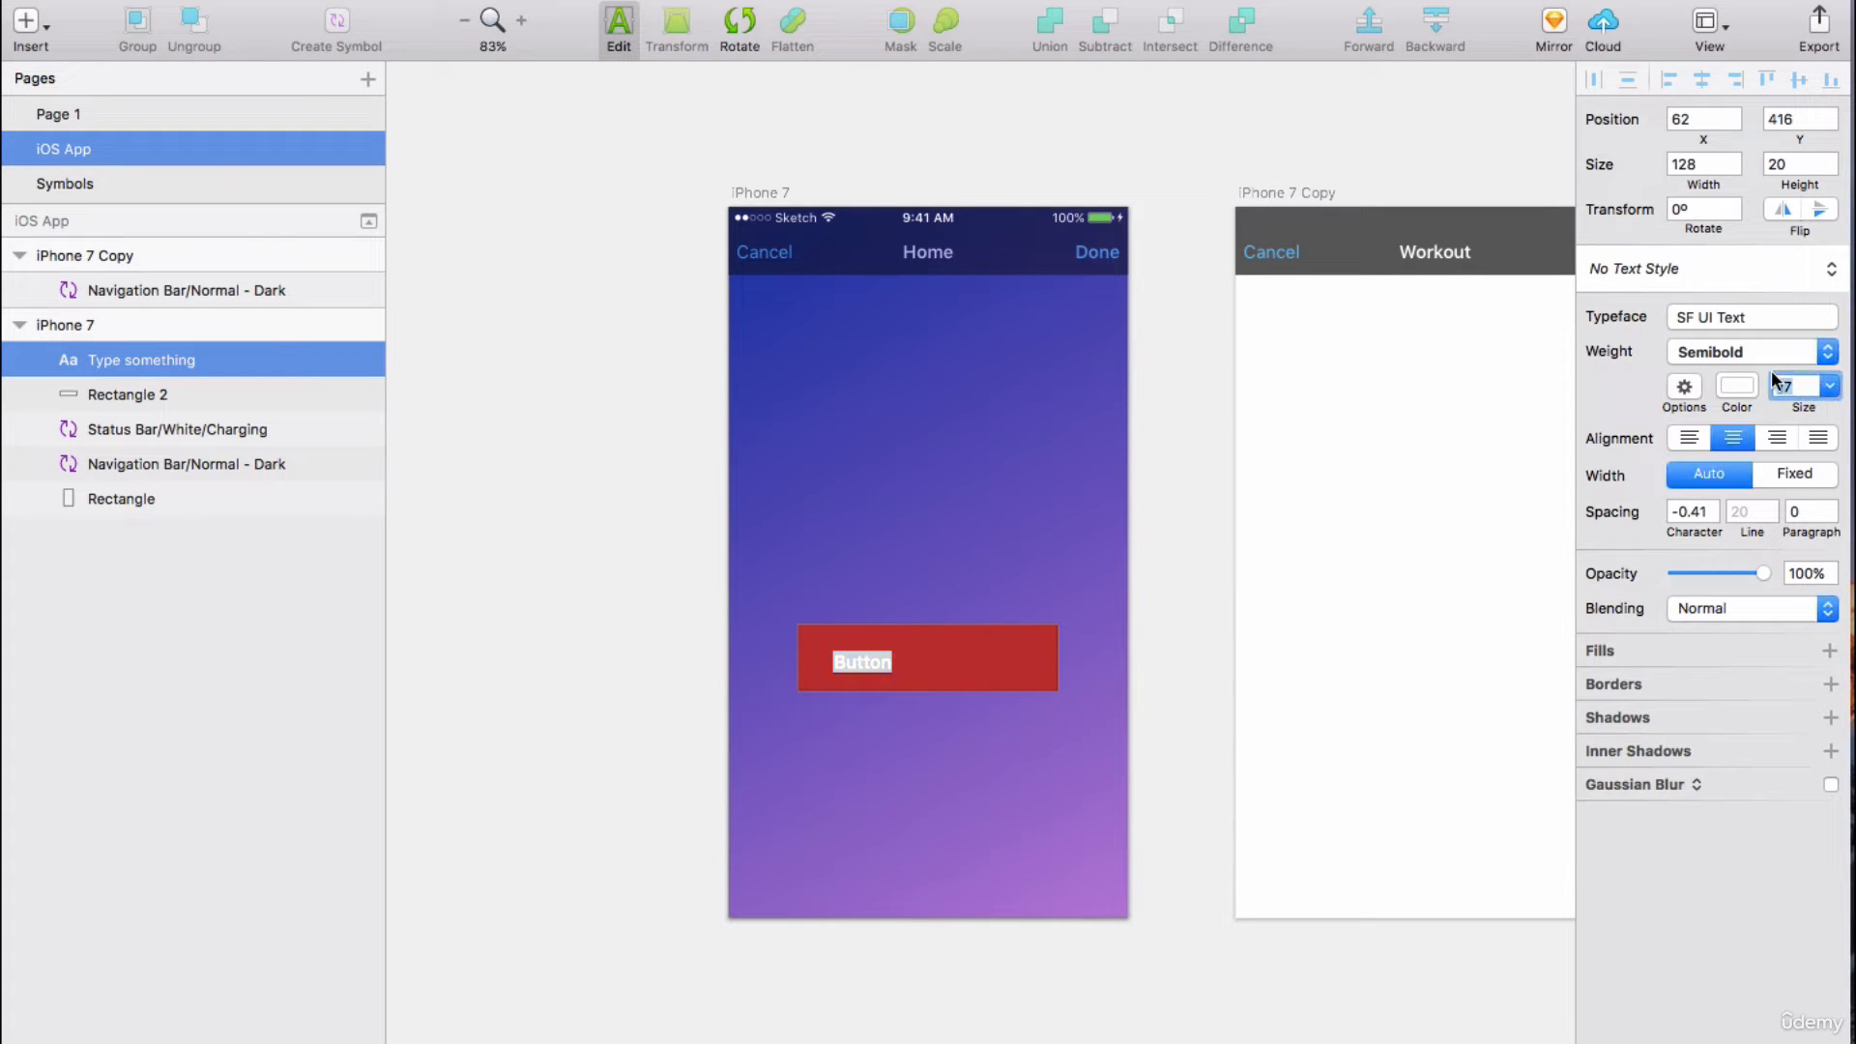
text(30)
key(Return)
click(580, 503)
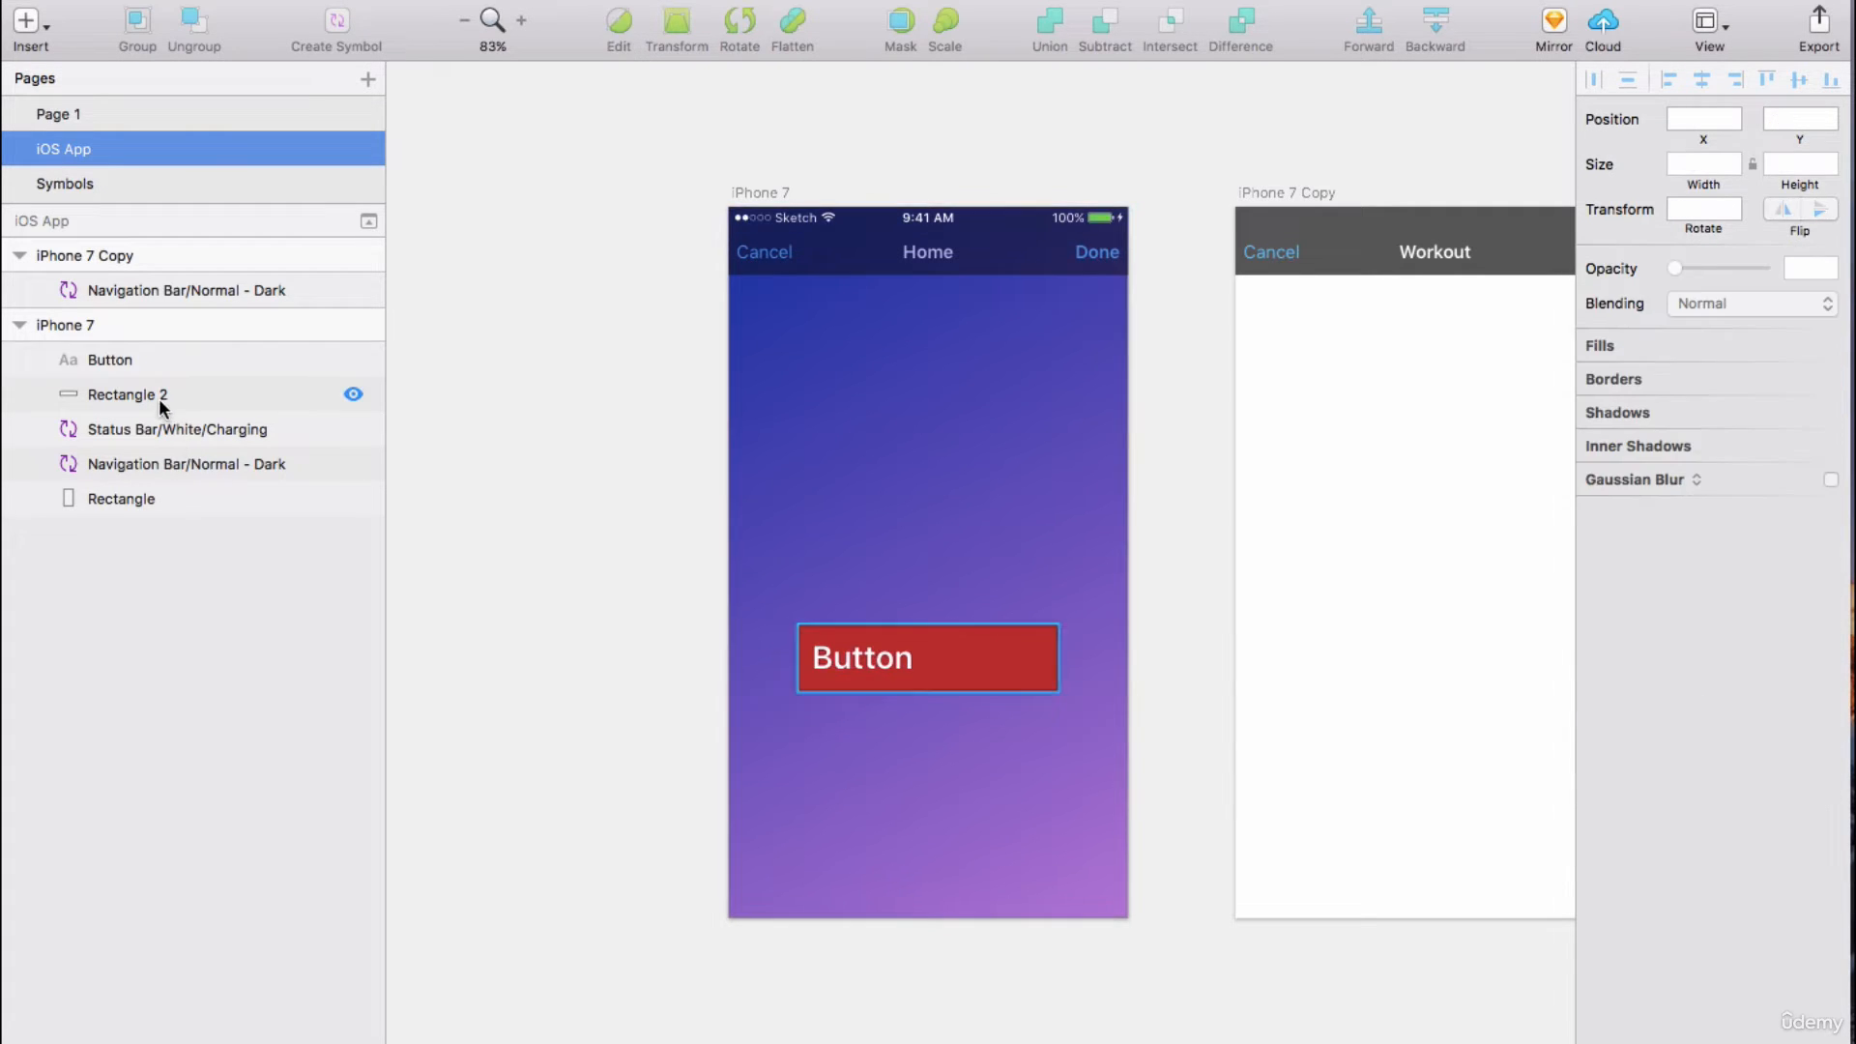
Centre the "Button" text horizontally on the red rectangle and round the rectangle's corners with a radius of 44.
click(157, 396)
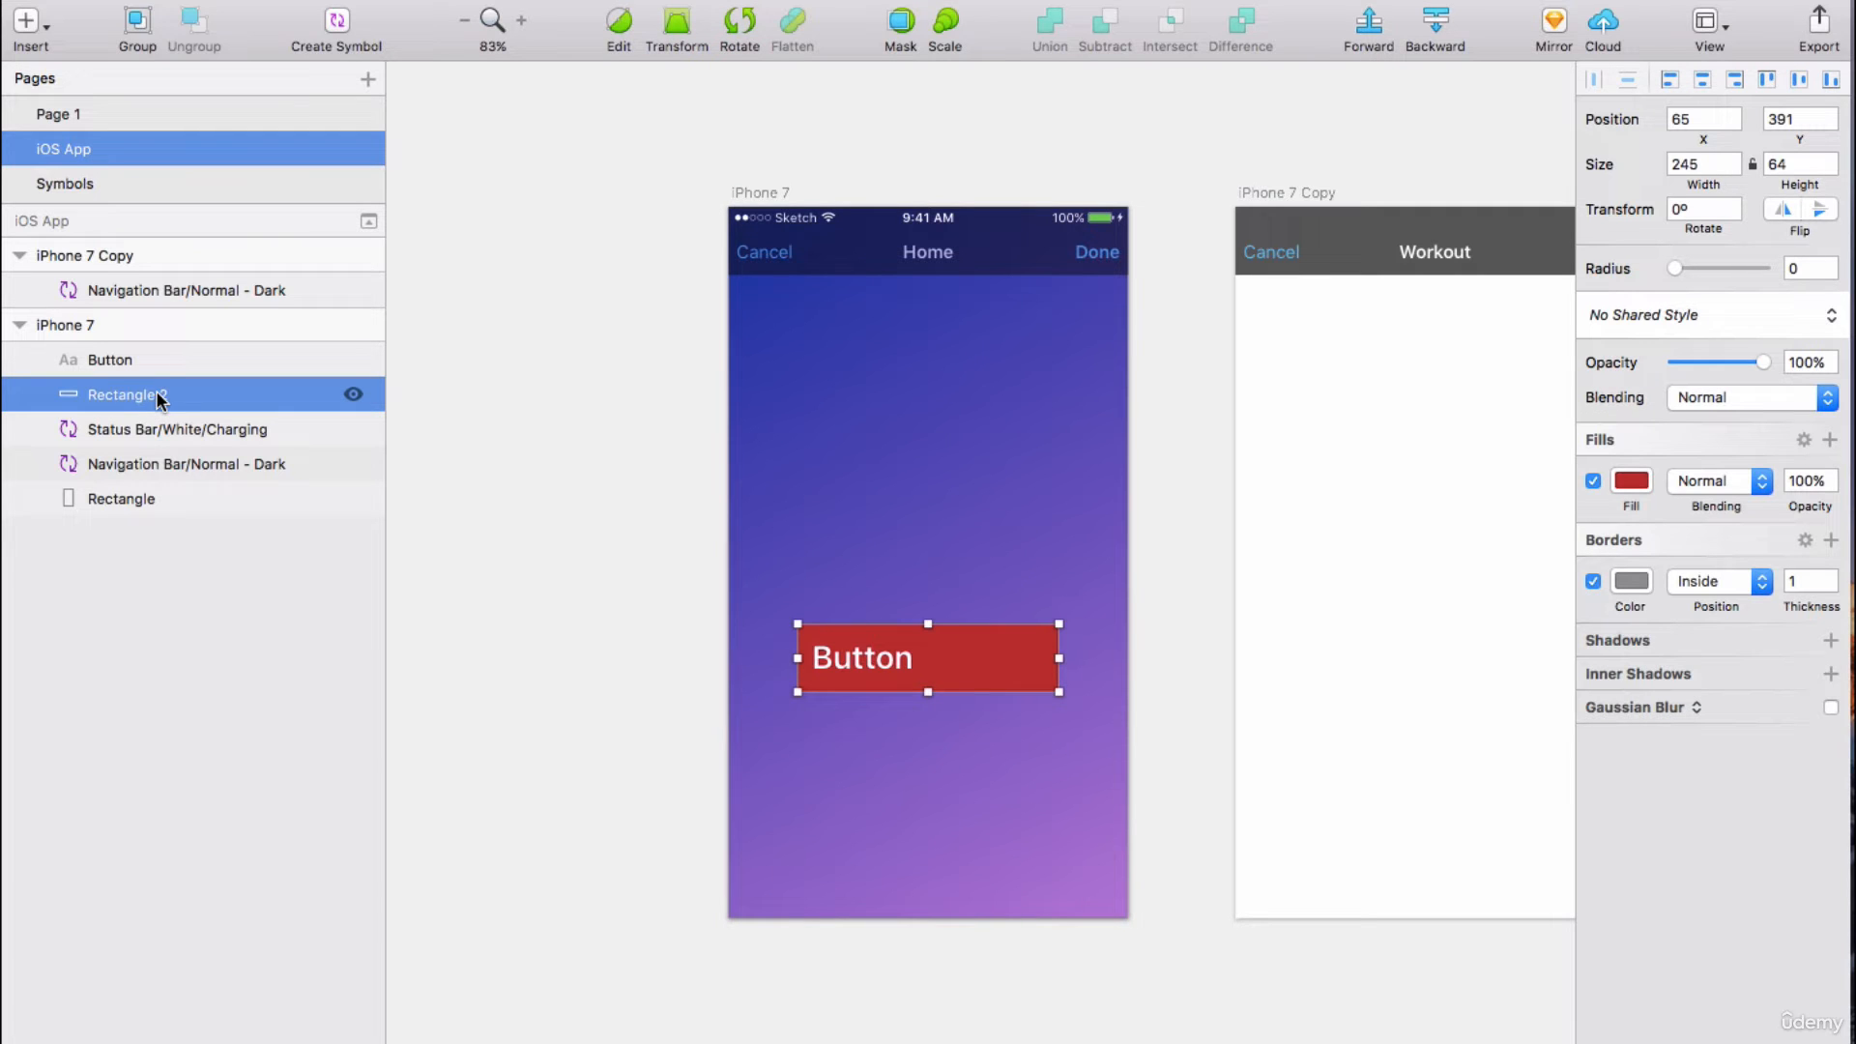
shift+click(112, 360)
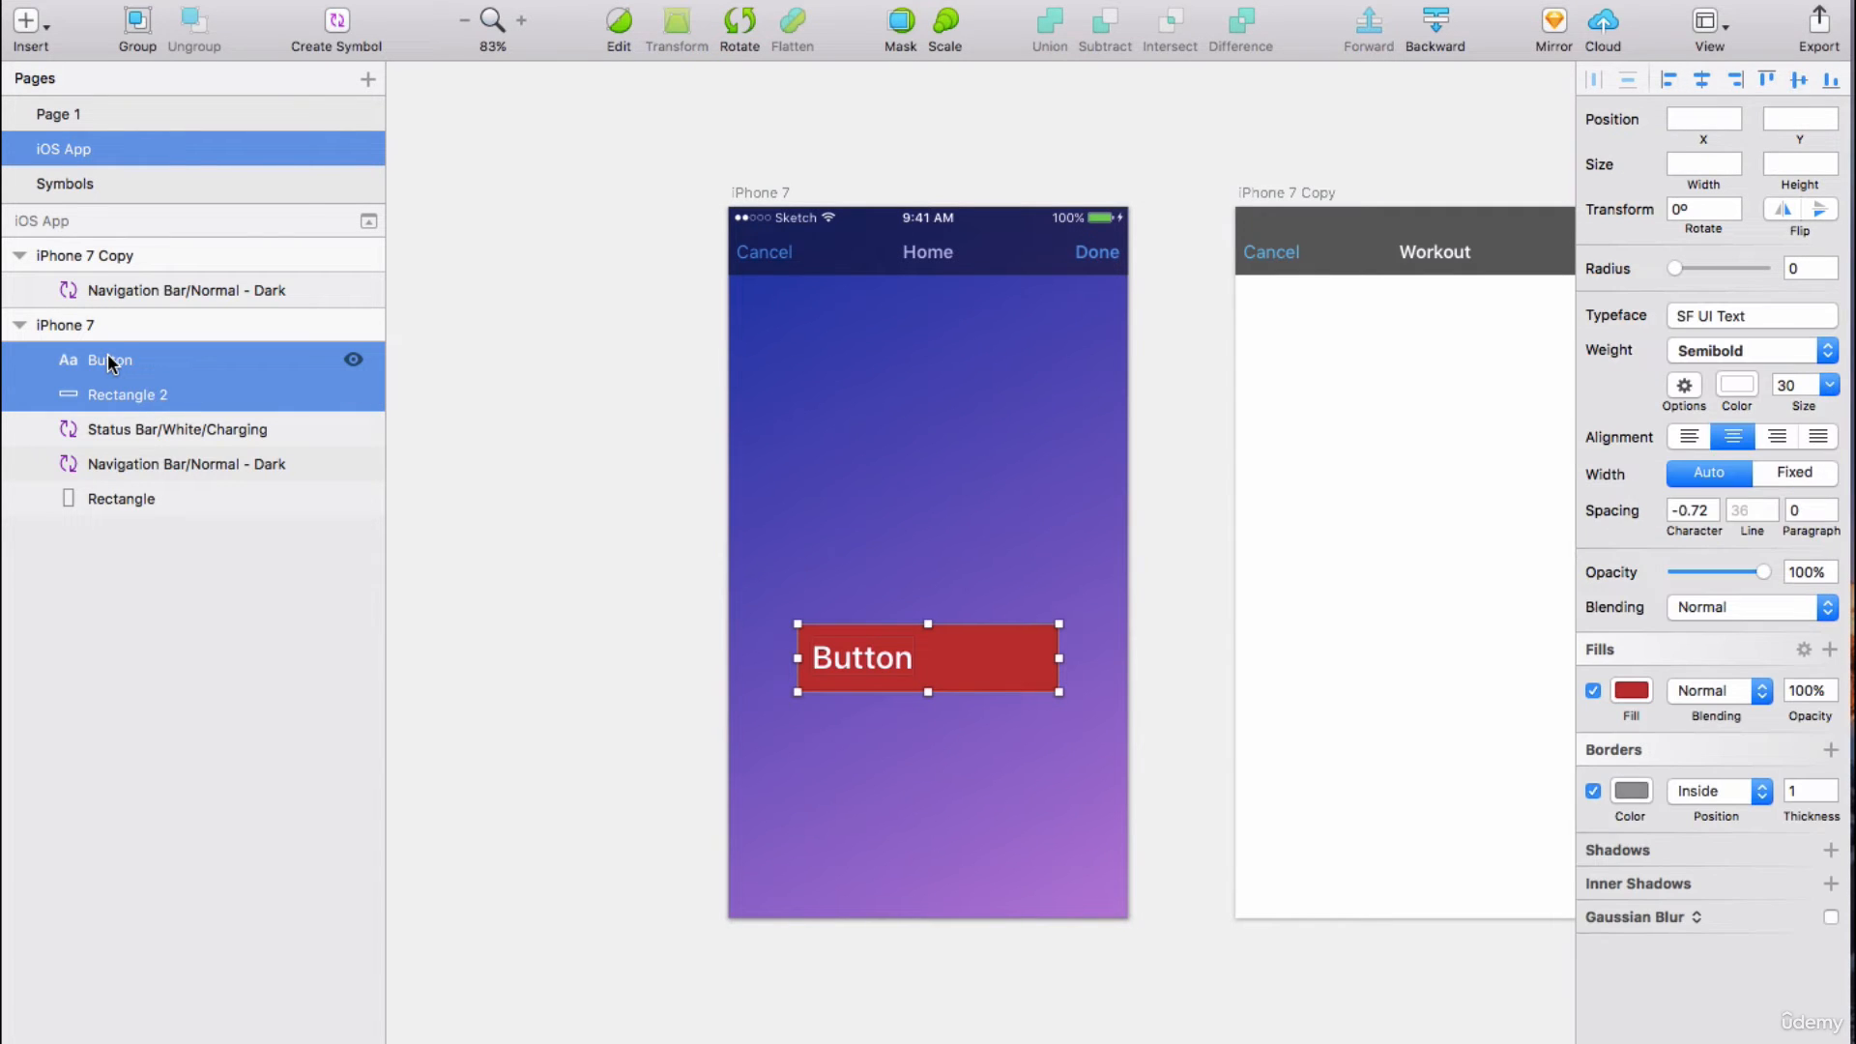
click(1703, 82)
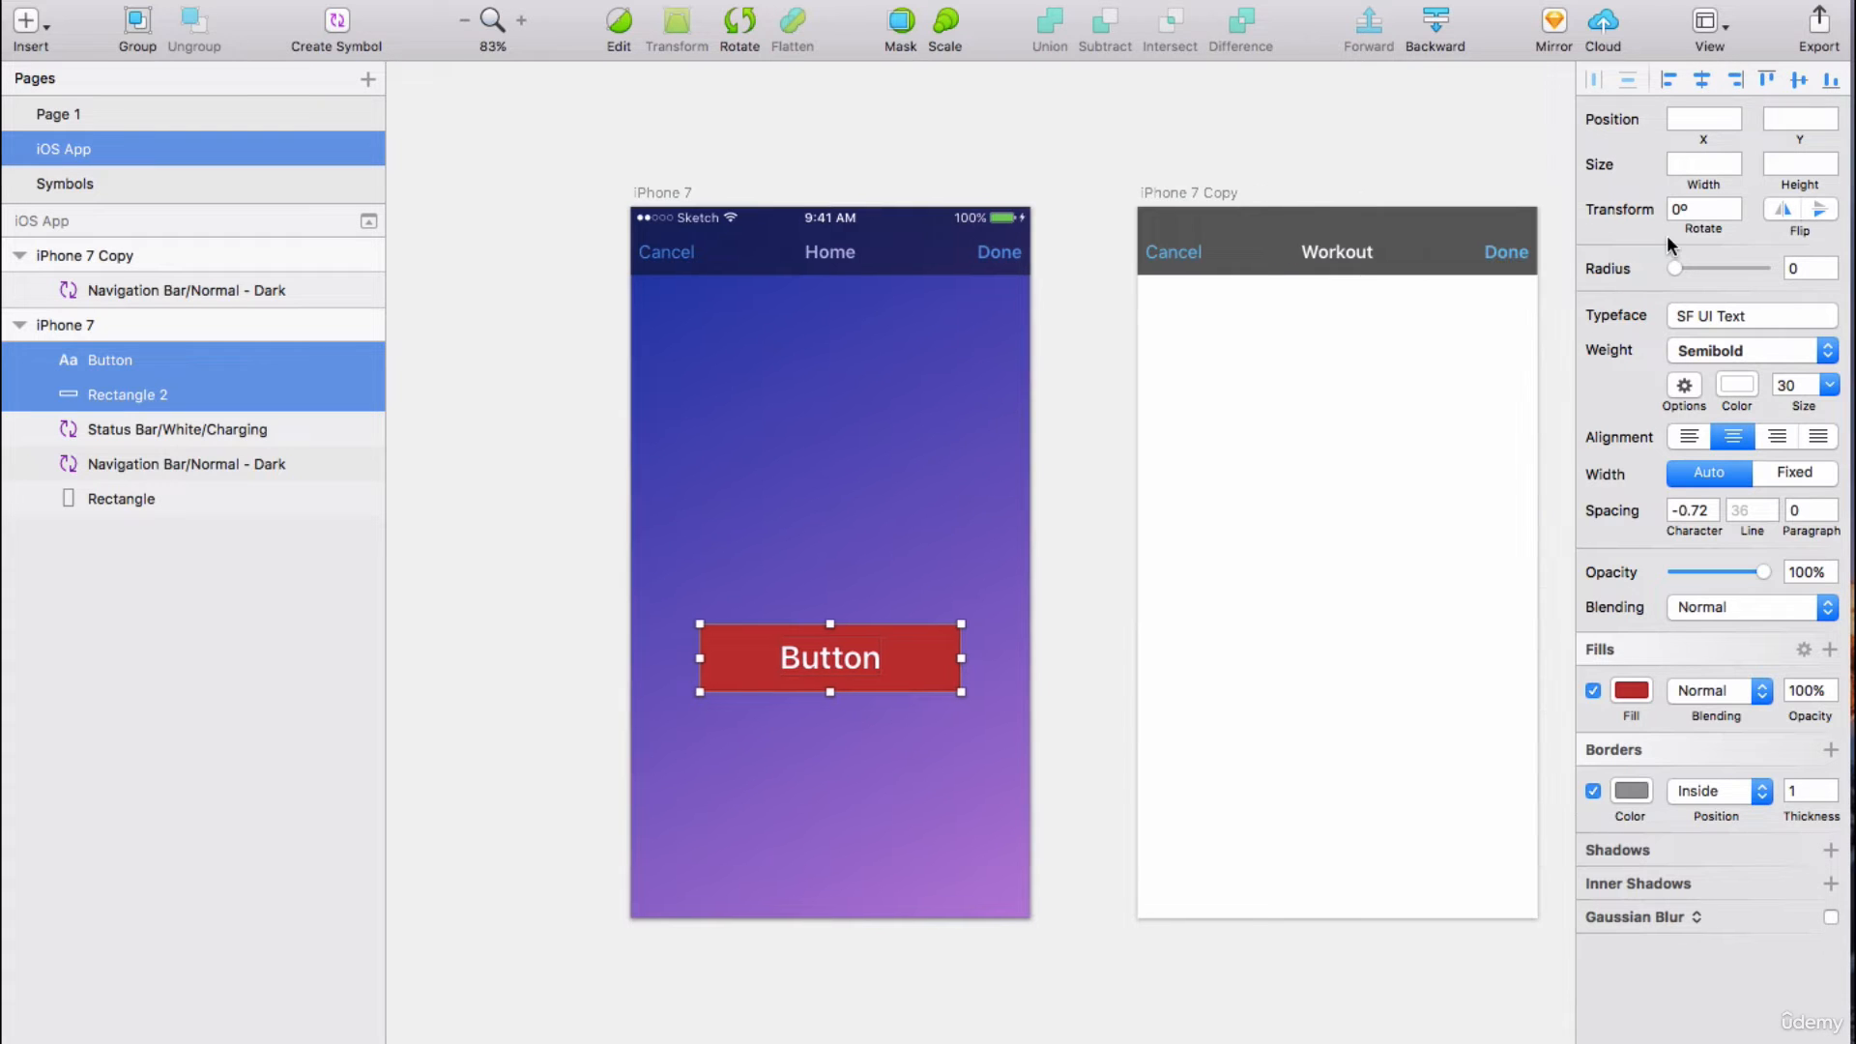
drag(1675, 267, 1732, 267)
click(1075, 155)
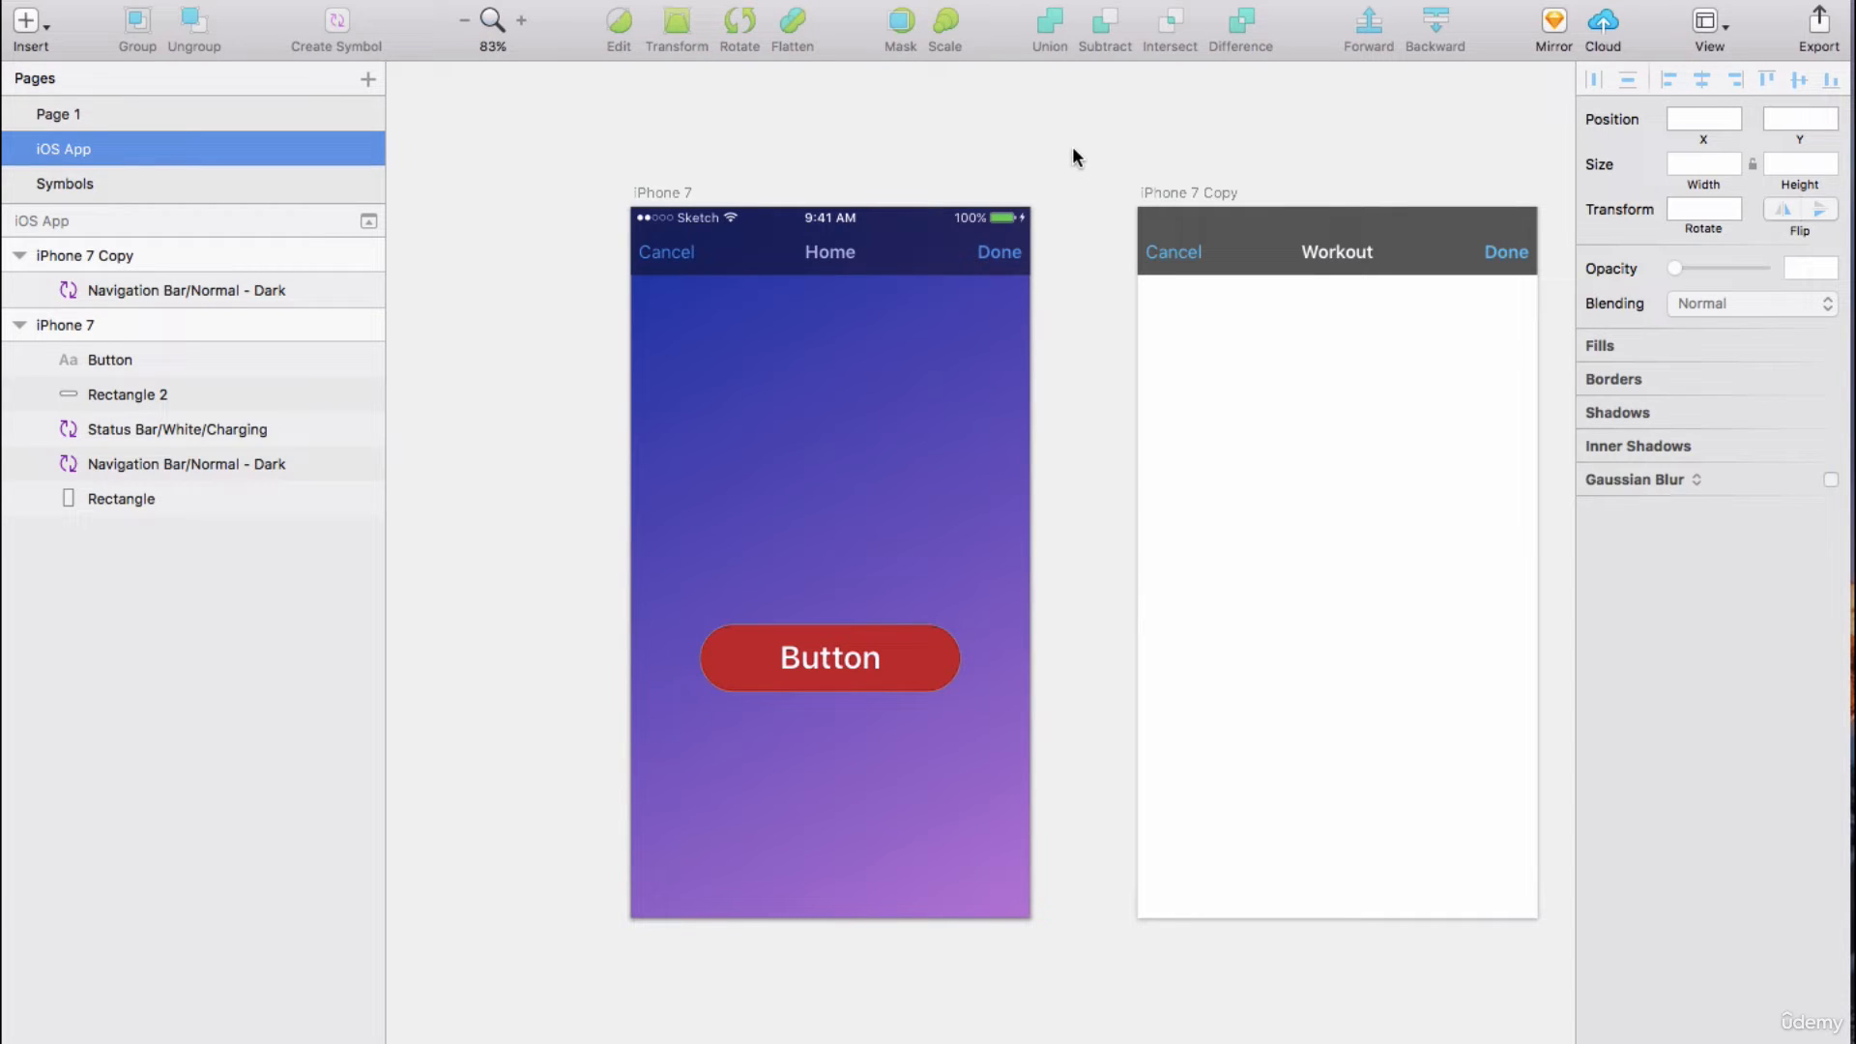
Turn the "Button" text and the red rectangle into a symbol named "Red Button", sent to the Symbols page.
click(104, 360)
shift+click(145, 392)
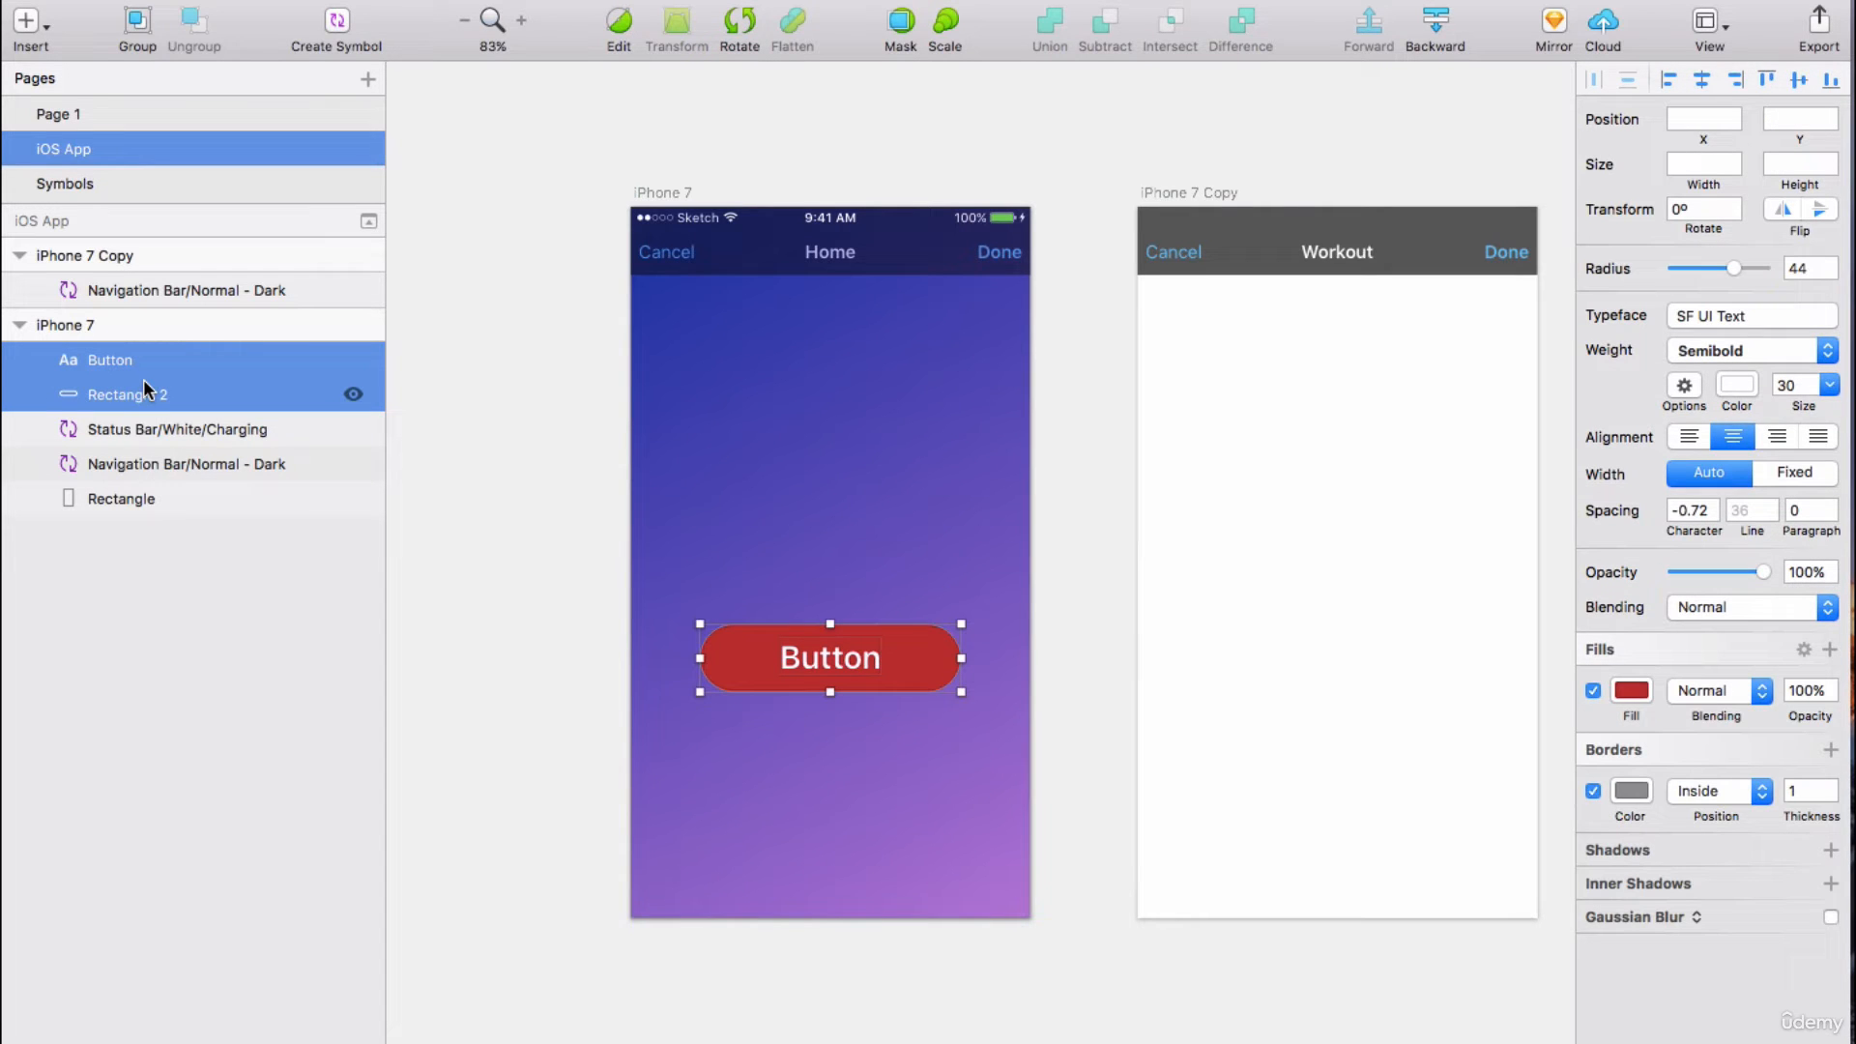
right_click(145, 390)
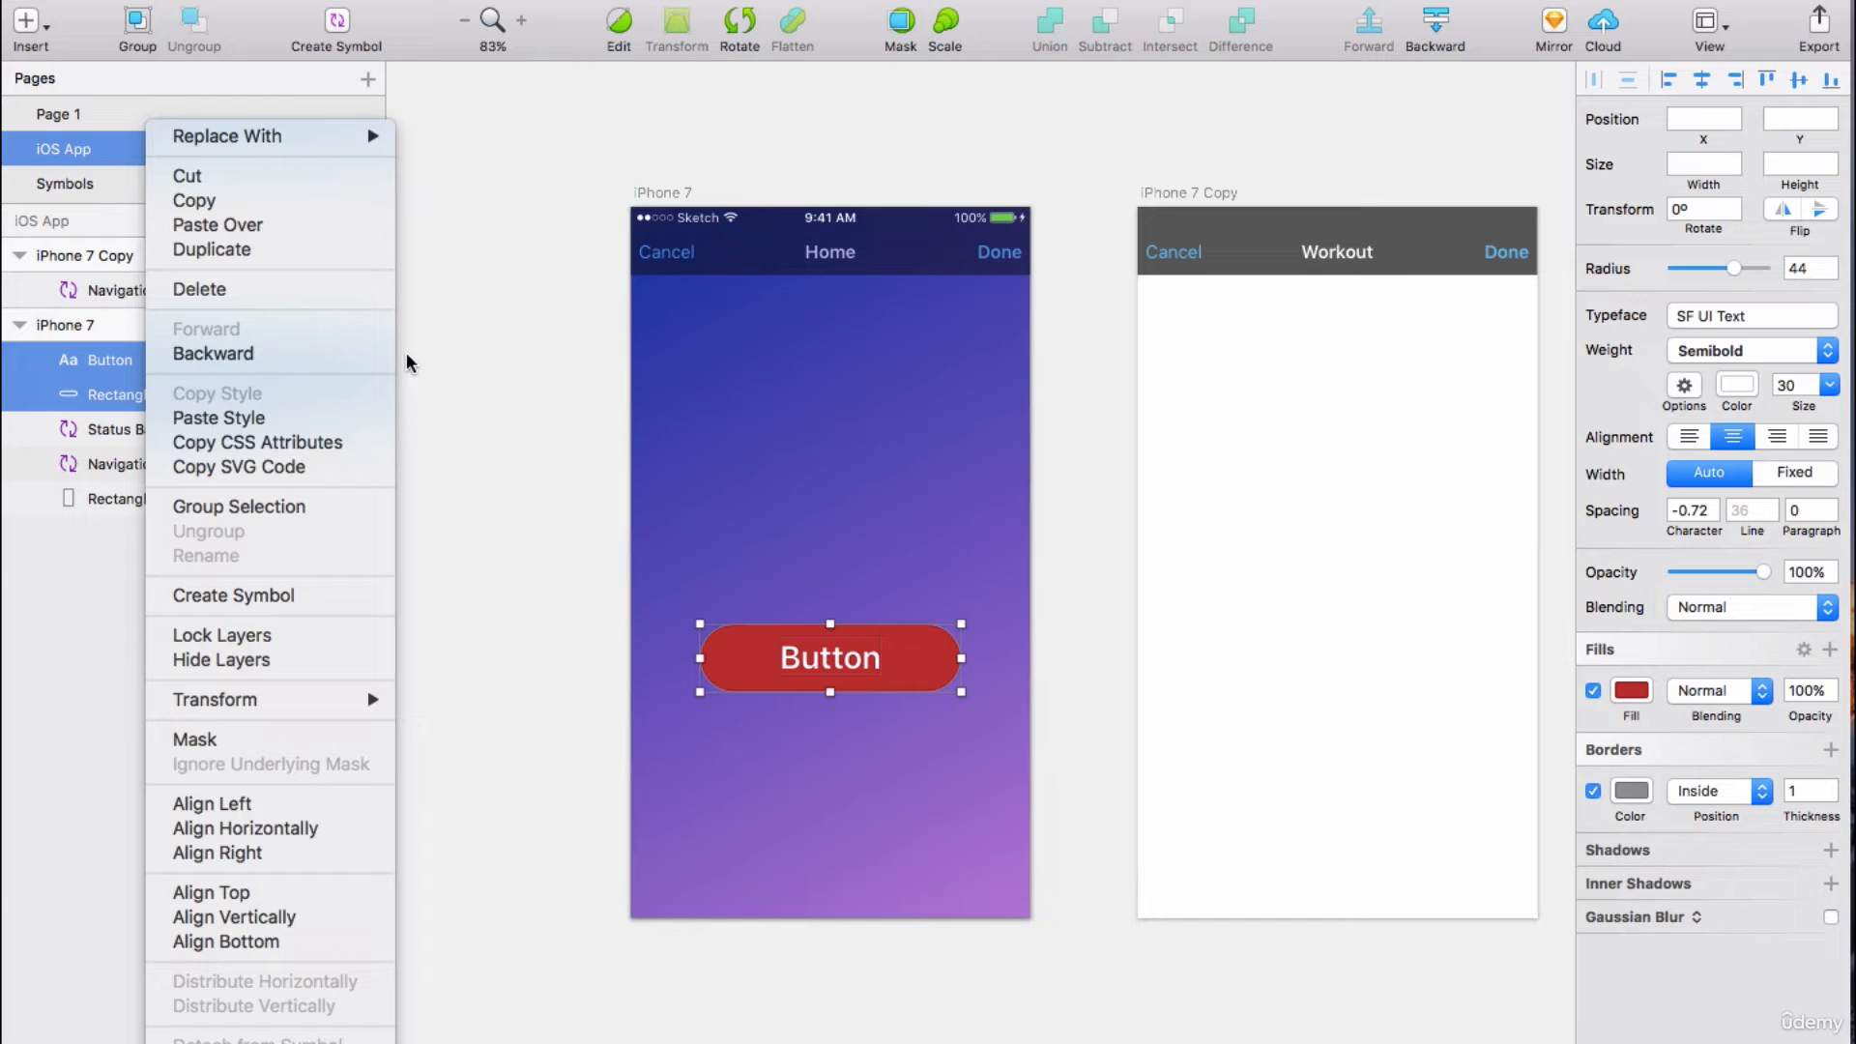
click(439, 340)
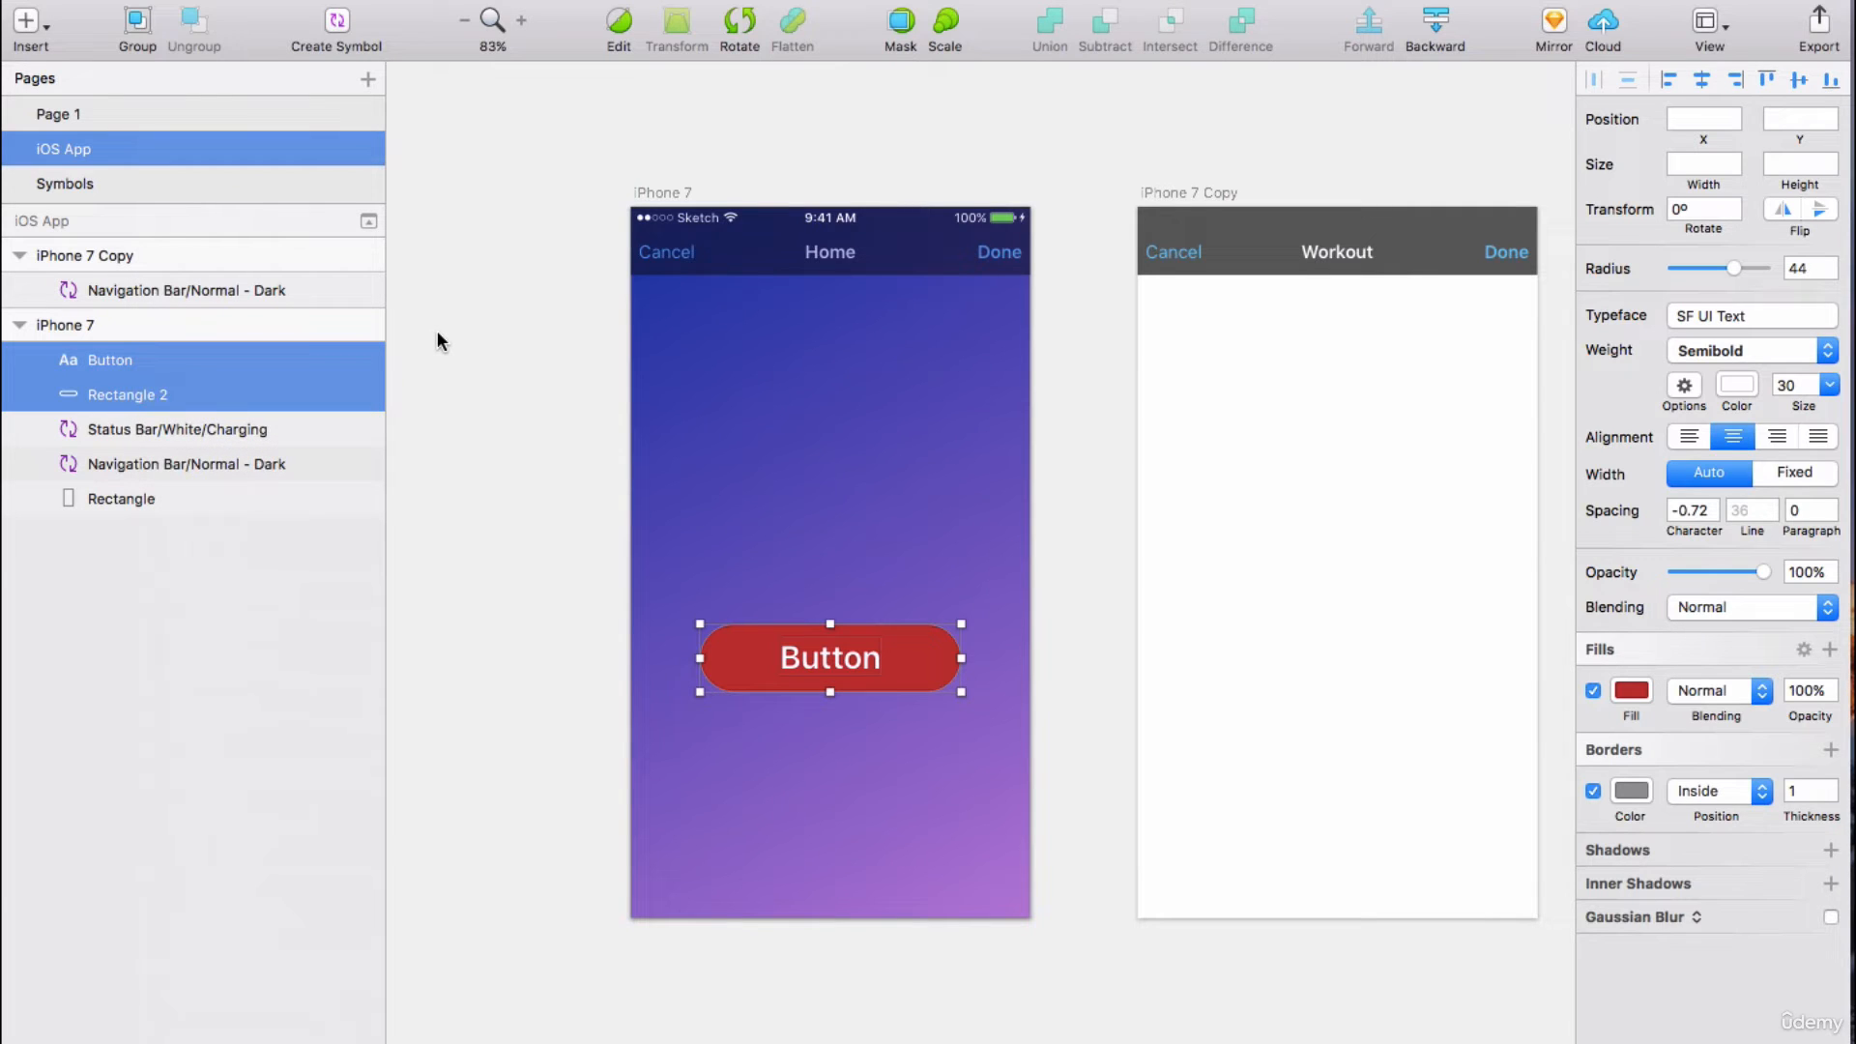
click(338, 21)
key(BackSpace)
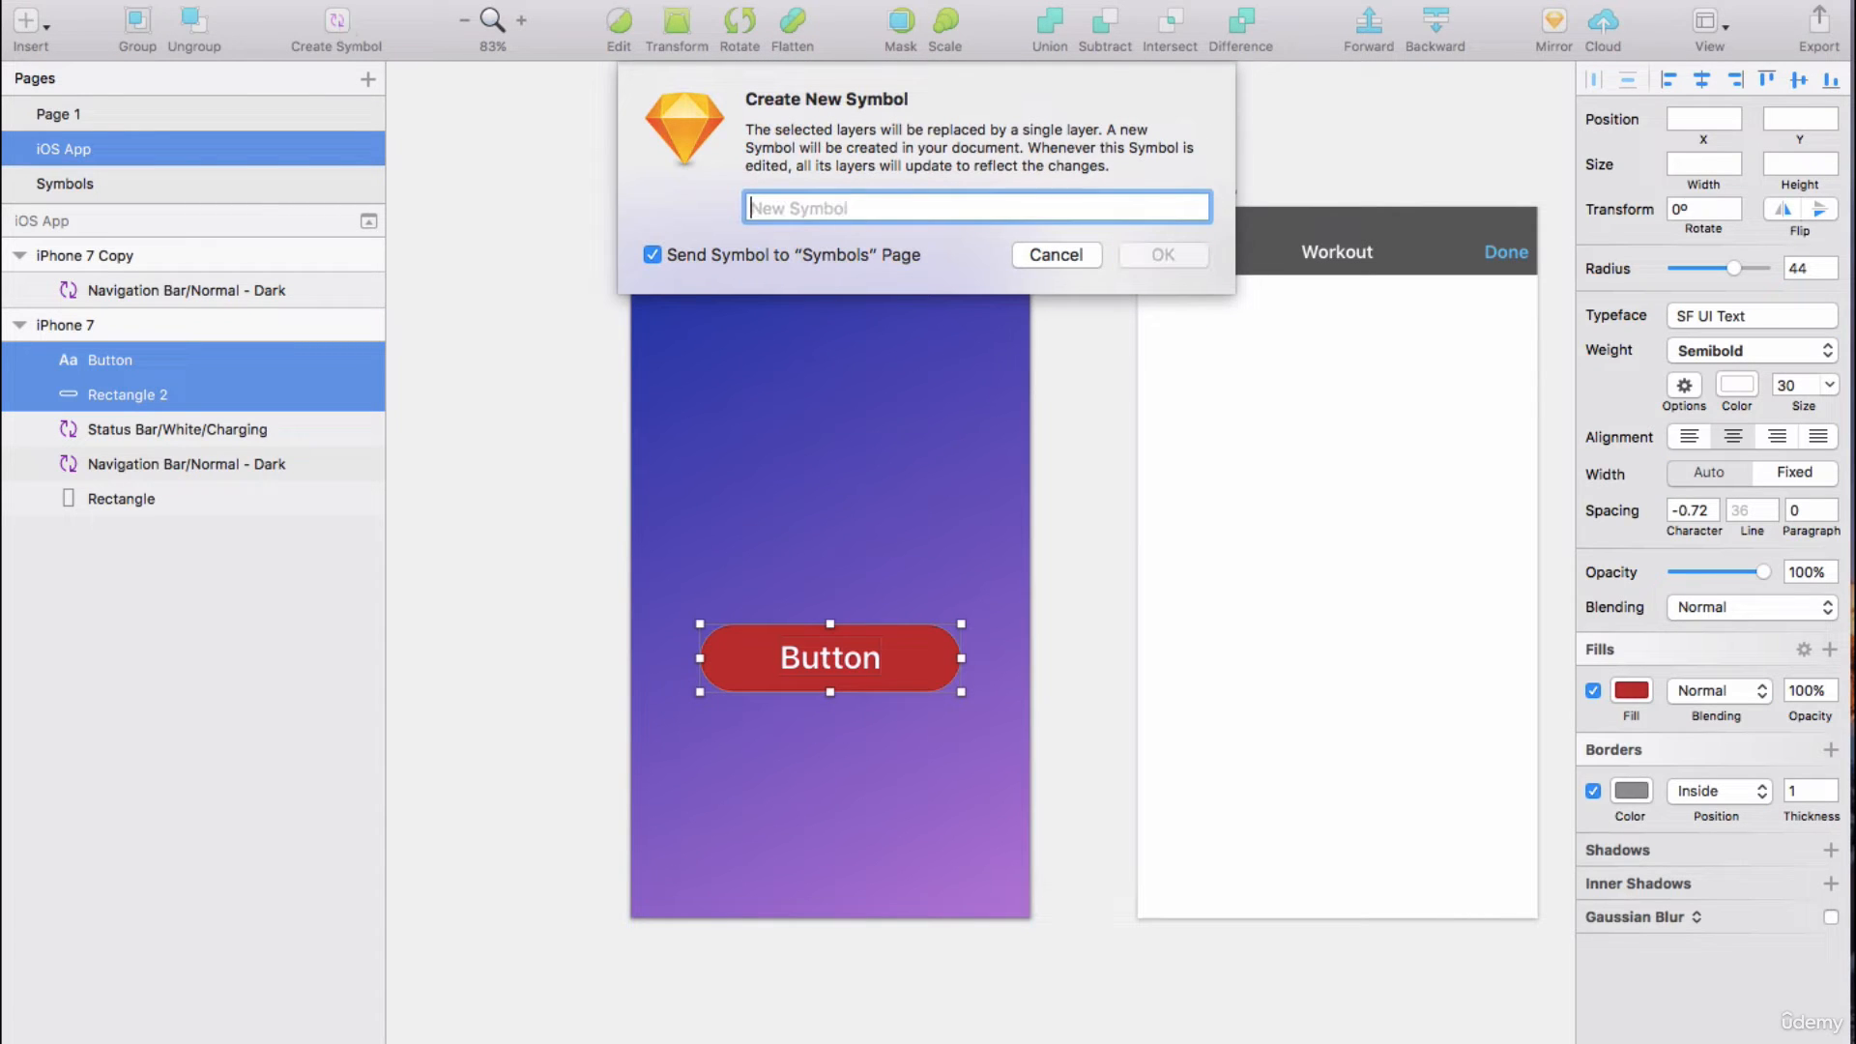
text(Red Button)
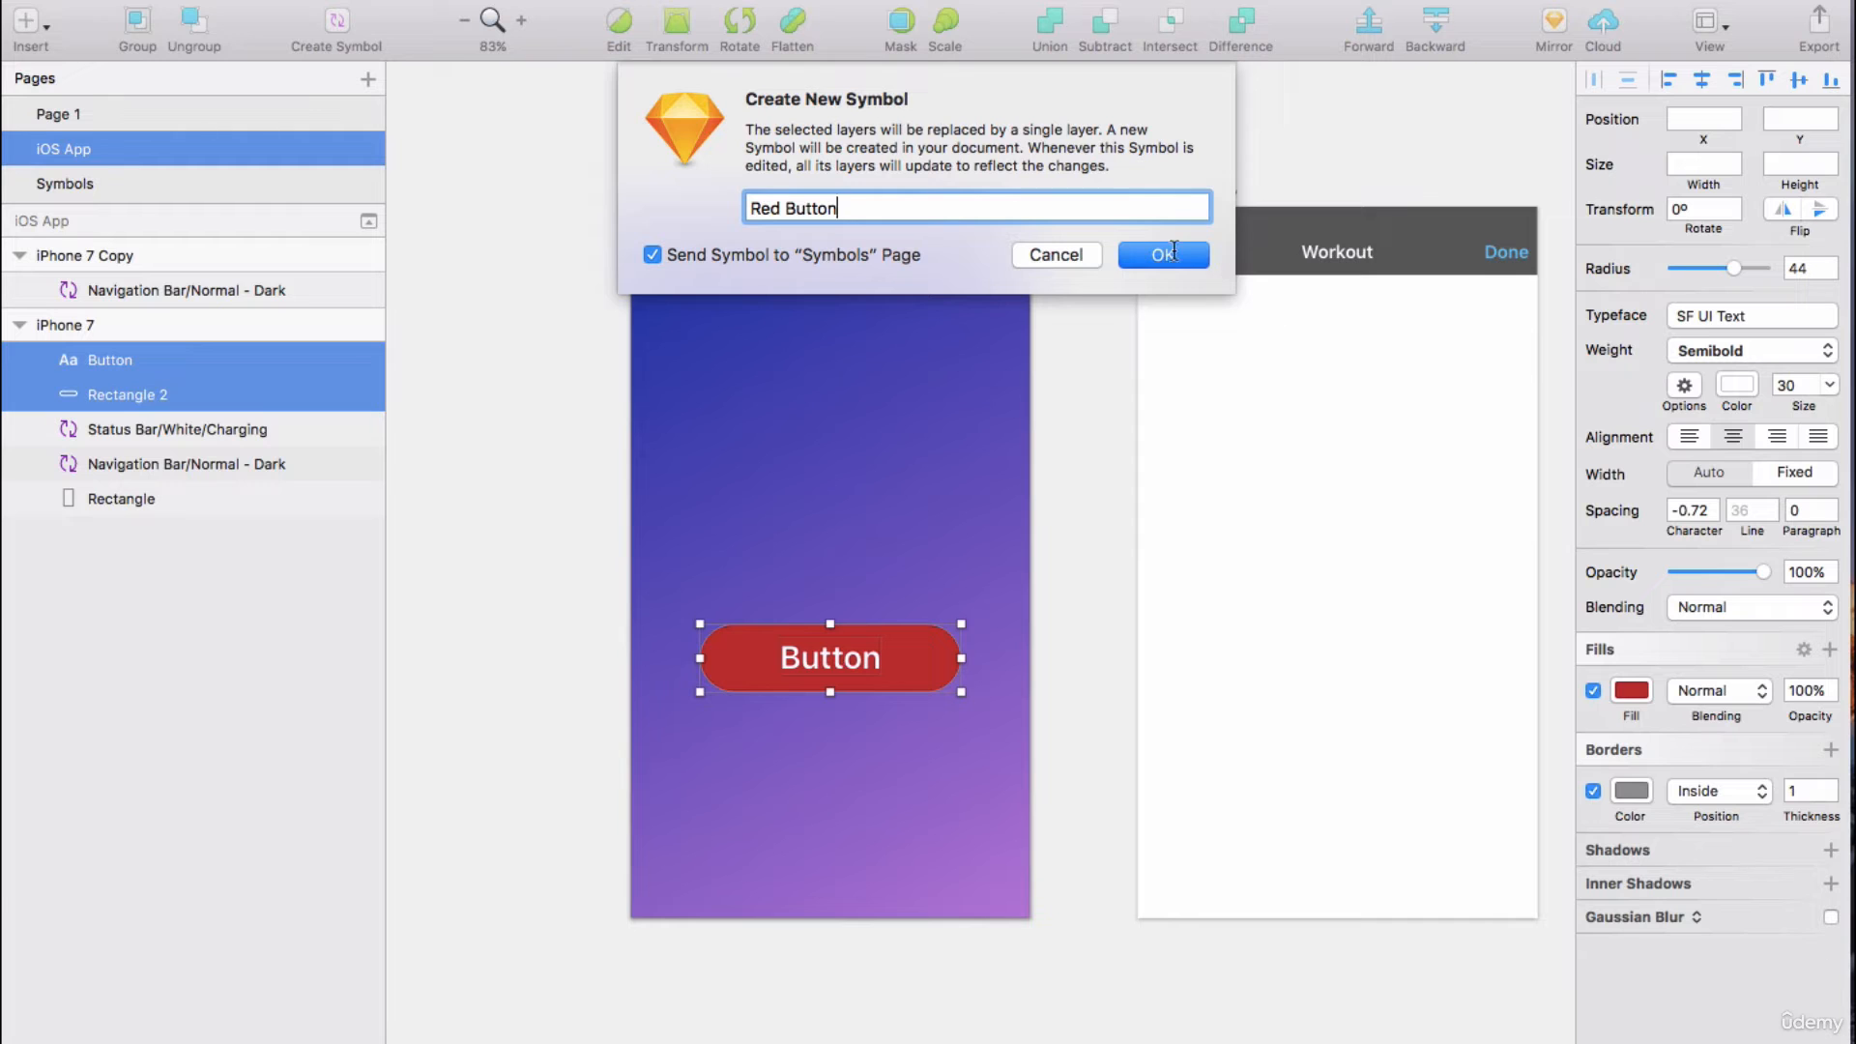
click(1172, 258)
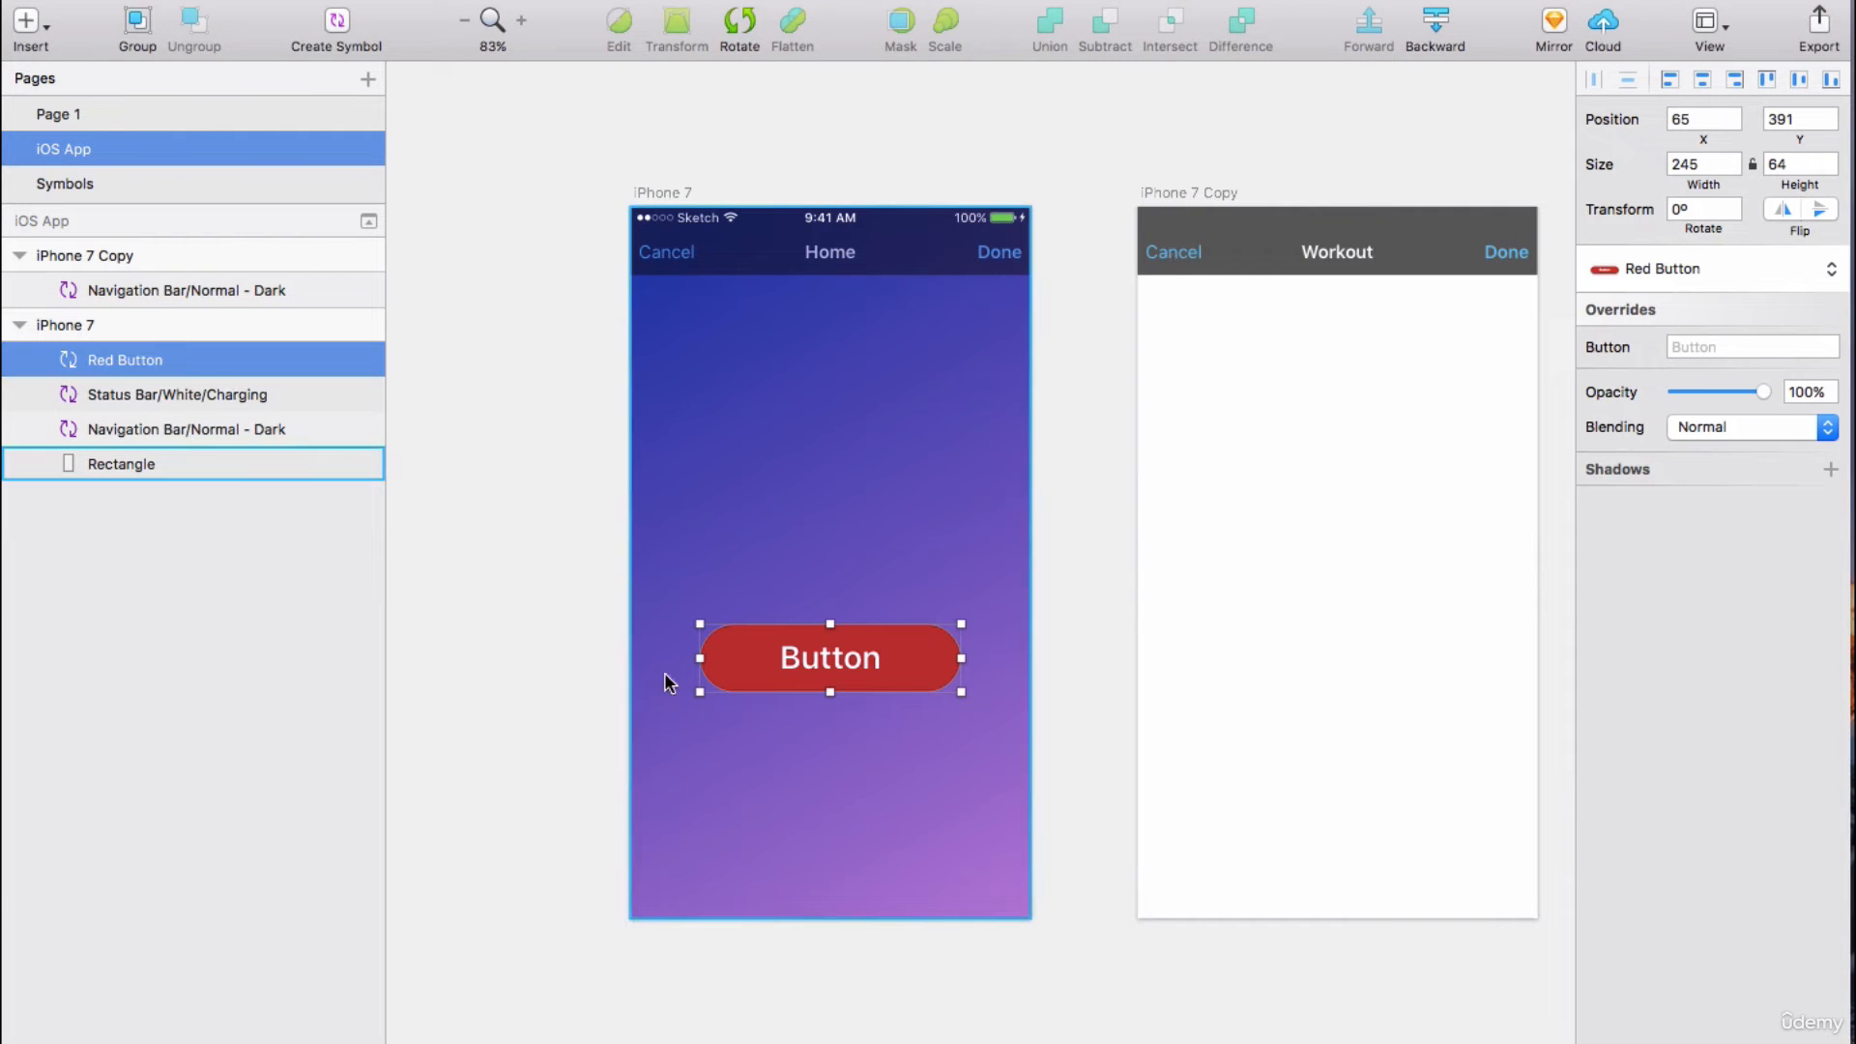
Examine the Red Button symbol on the Symbols page and return to the iOS App page.
click(46, 183)
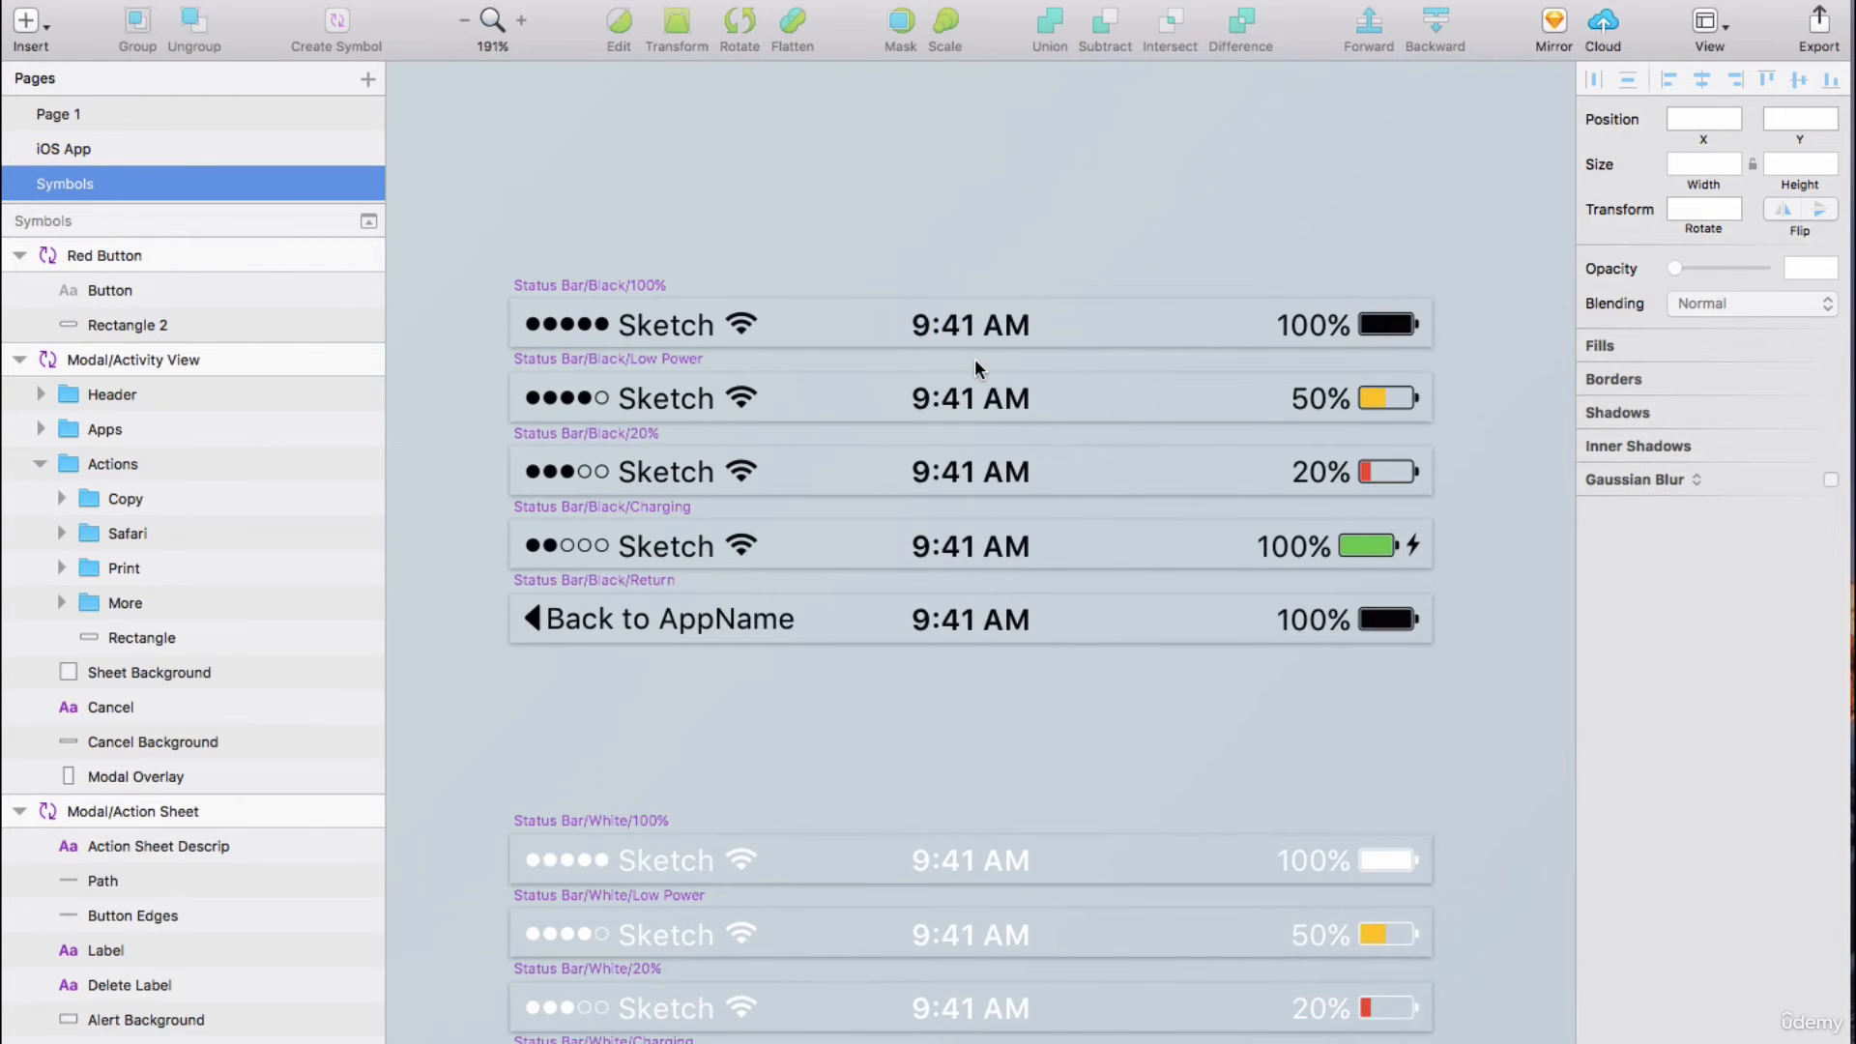
scroll(974, 357, down, 5)
scroll(974, 357, right, 10)
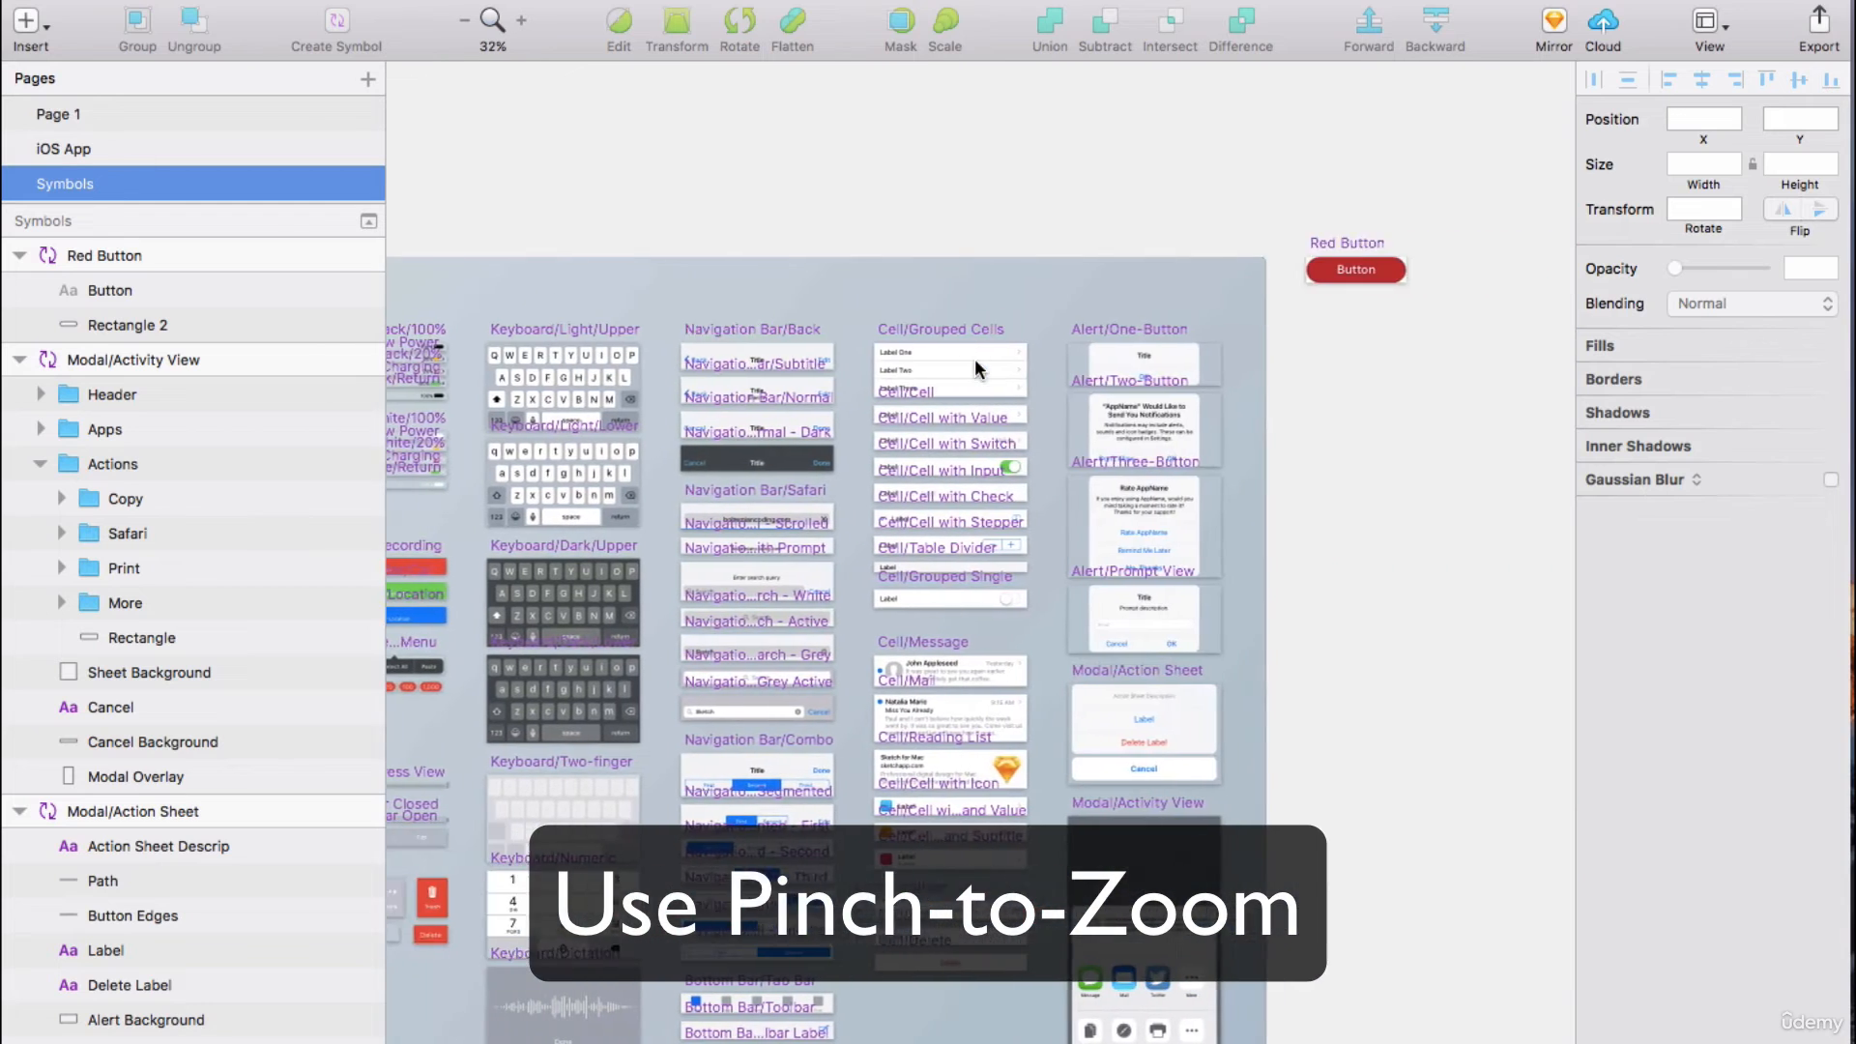
scroll(975, 358, up, 5)
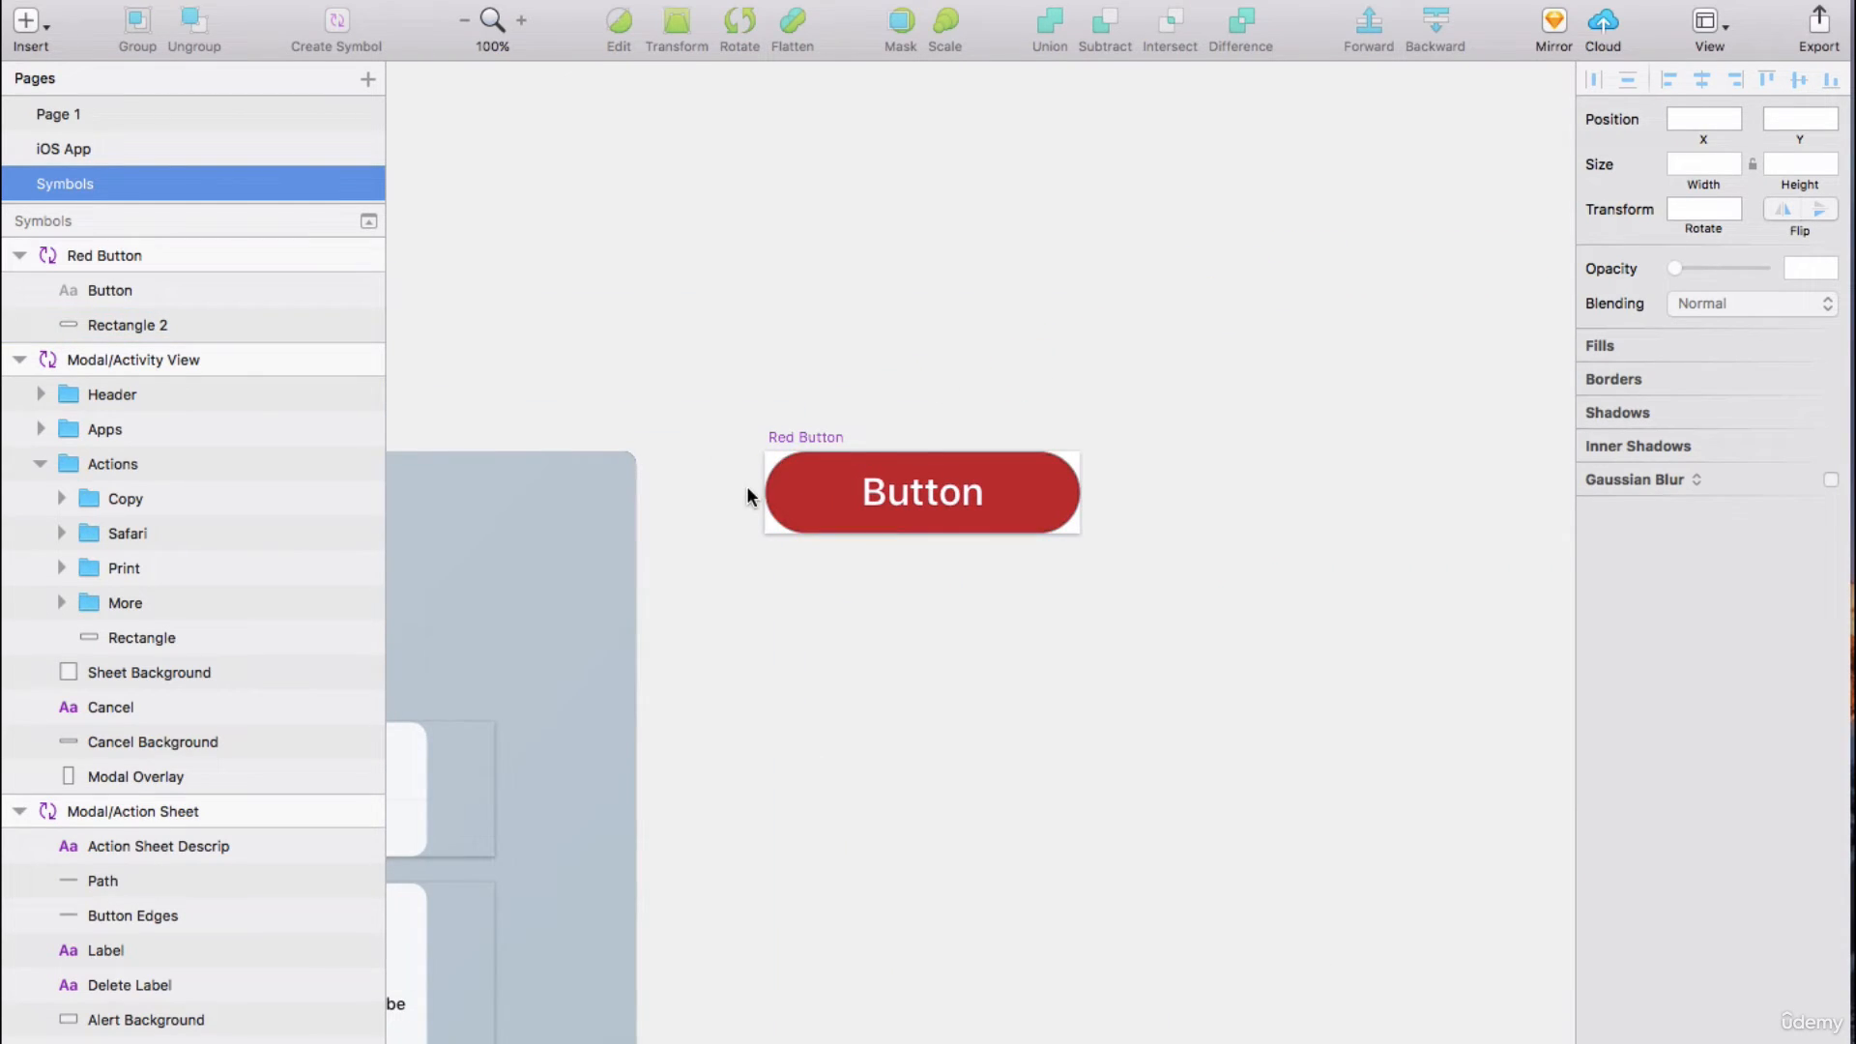
click(61, 145)
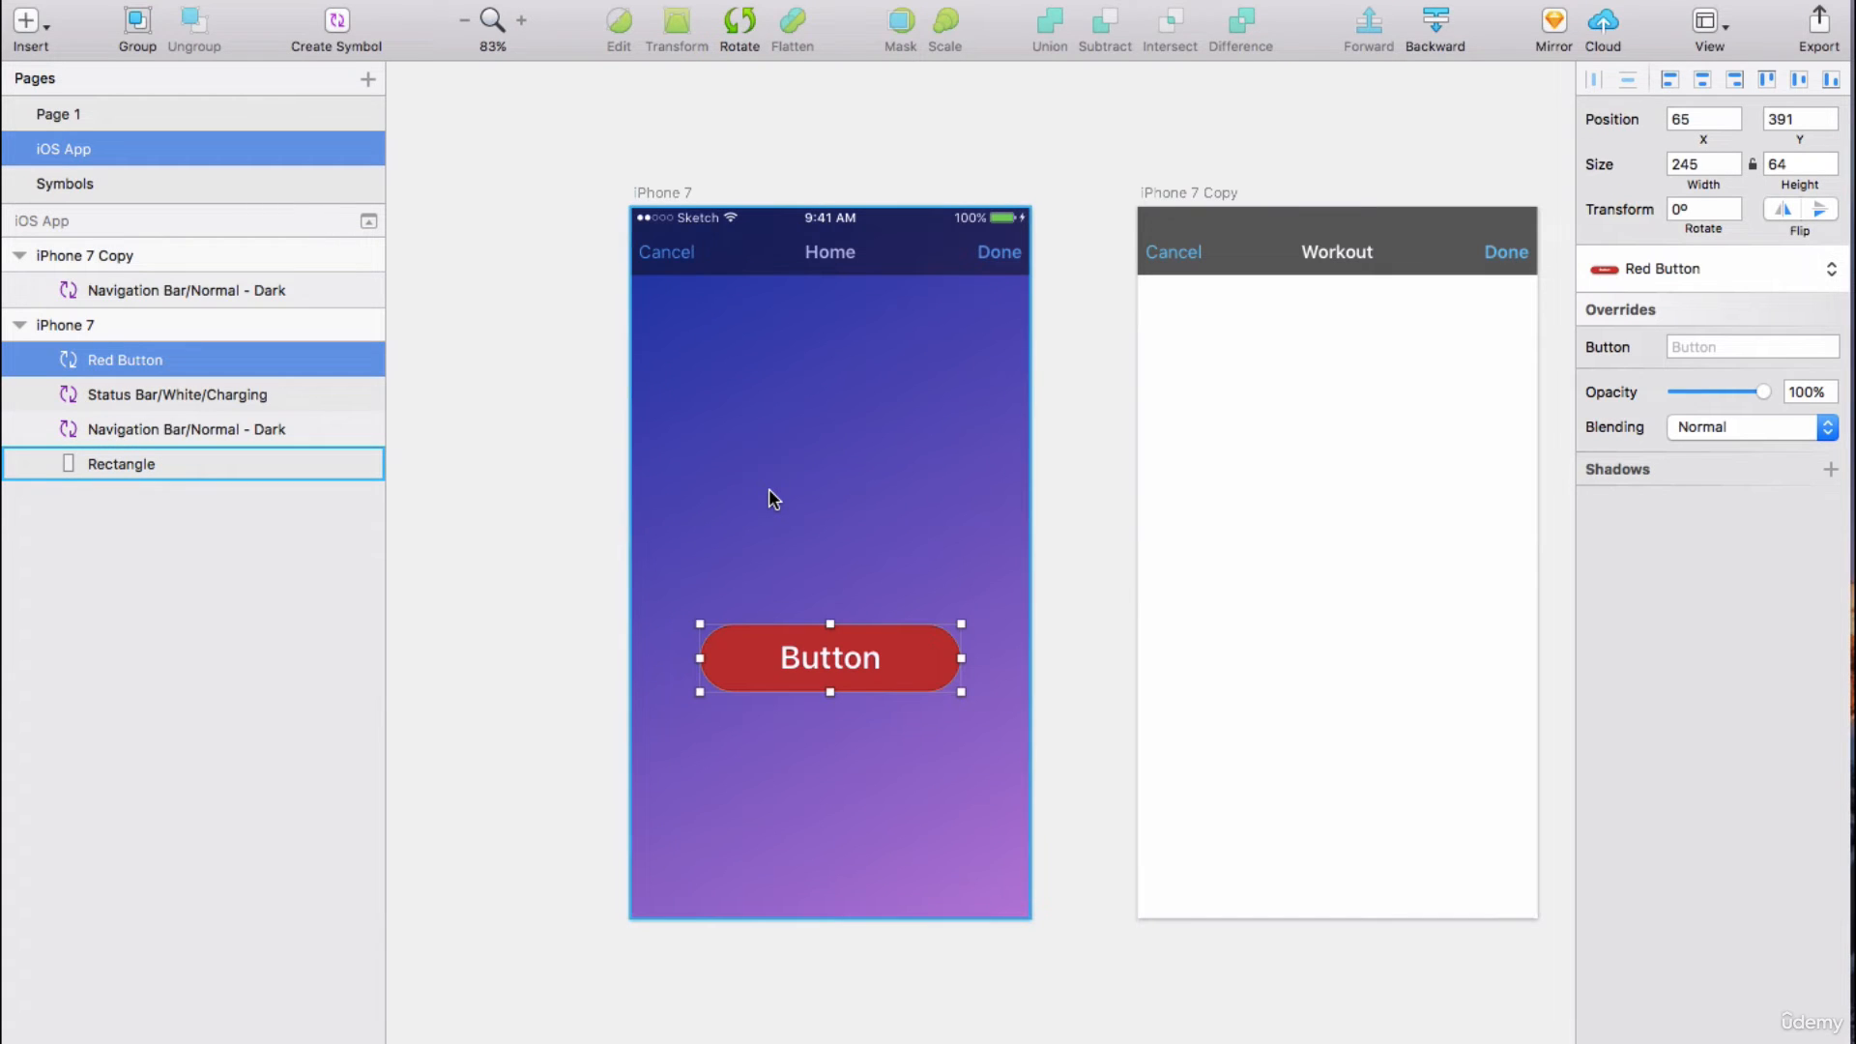
Insert a Red Button symbol instance in the lower half of the Workout artboard, at about X 81, Y 383.
click(1364, 548)
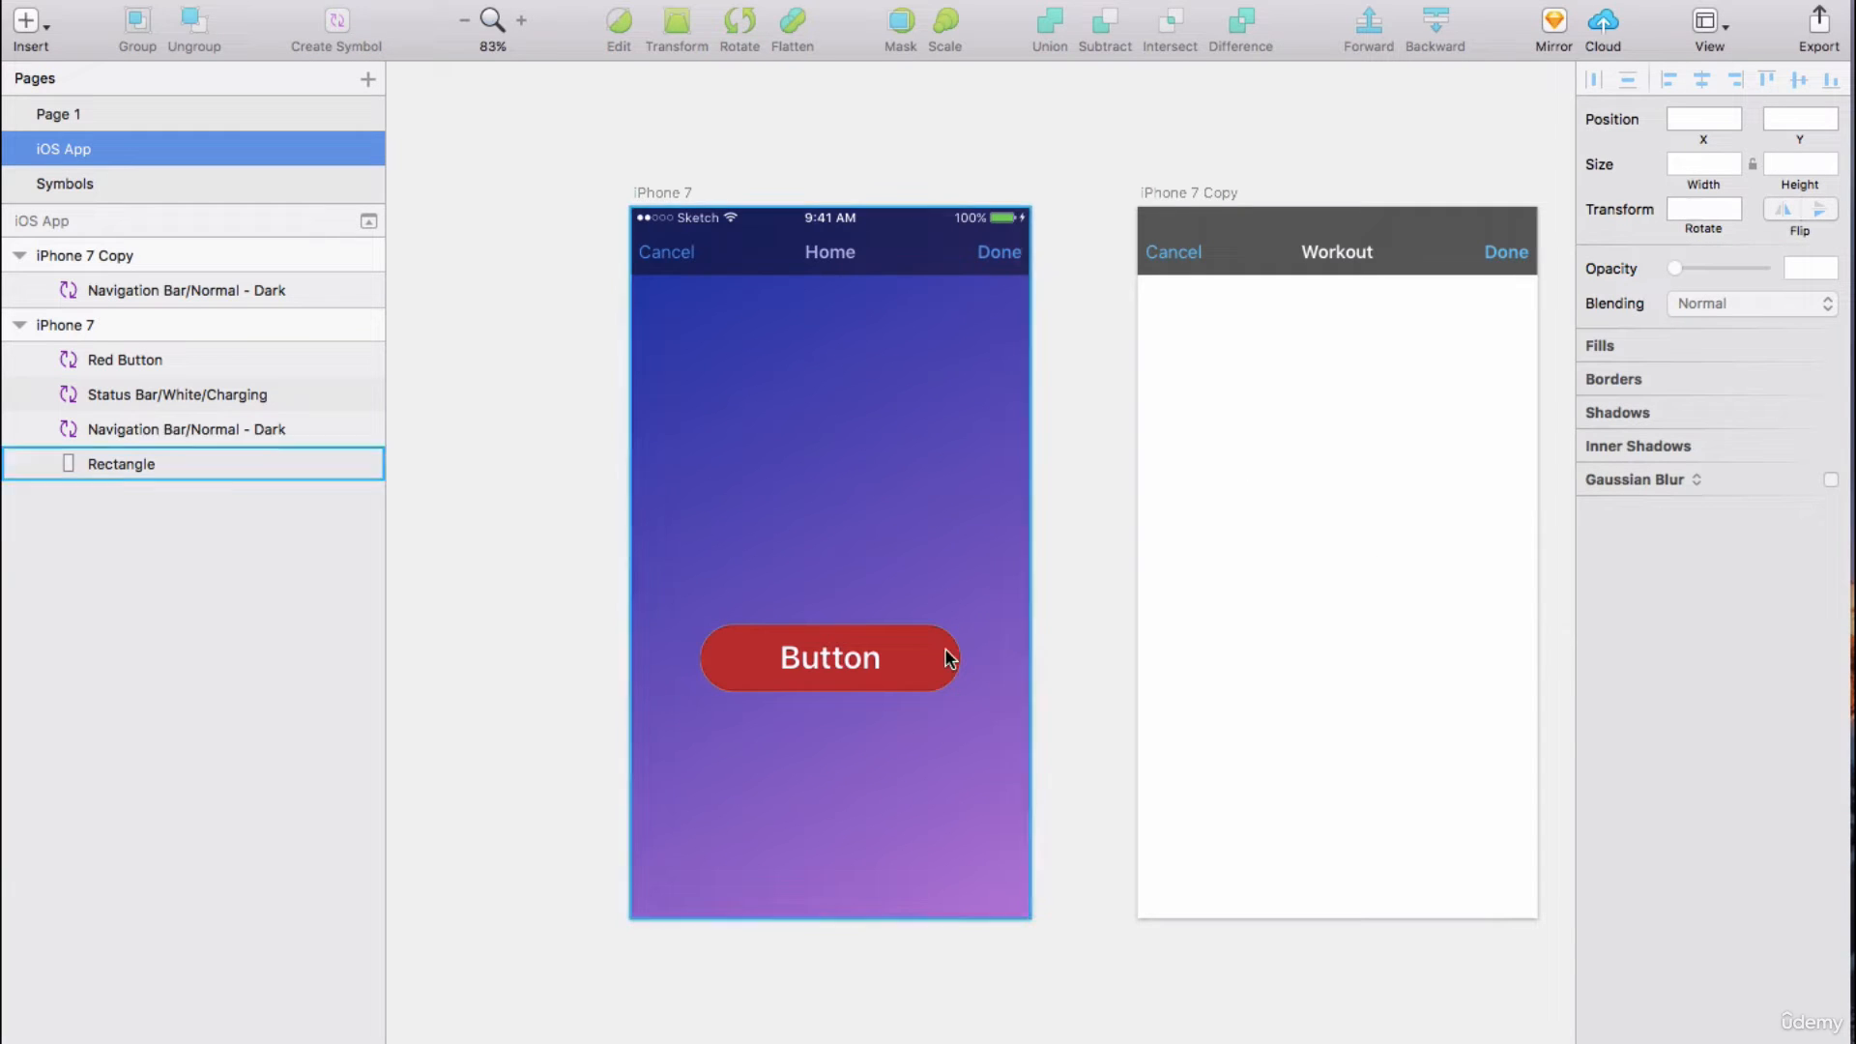
click(38, 12)
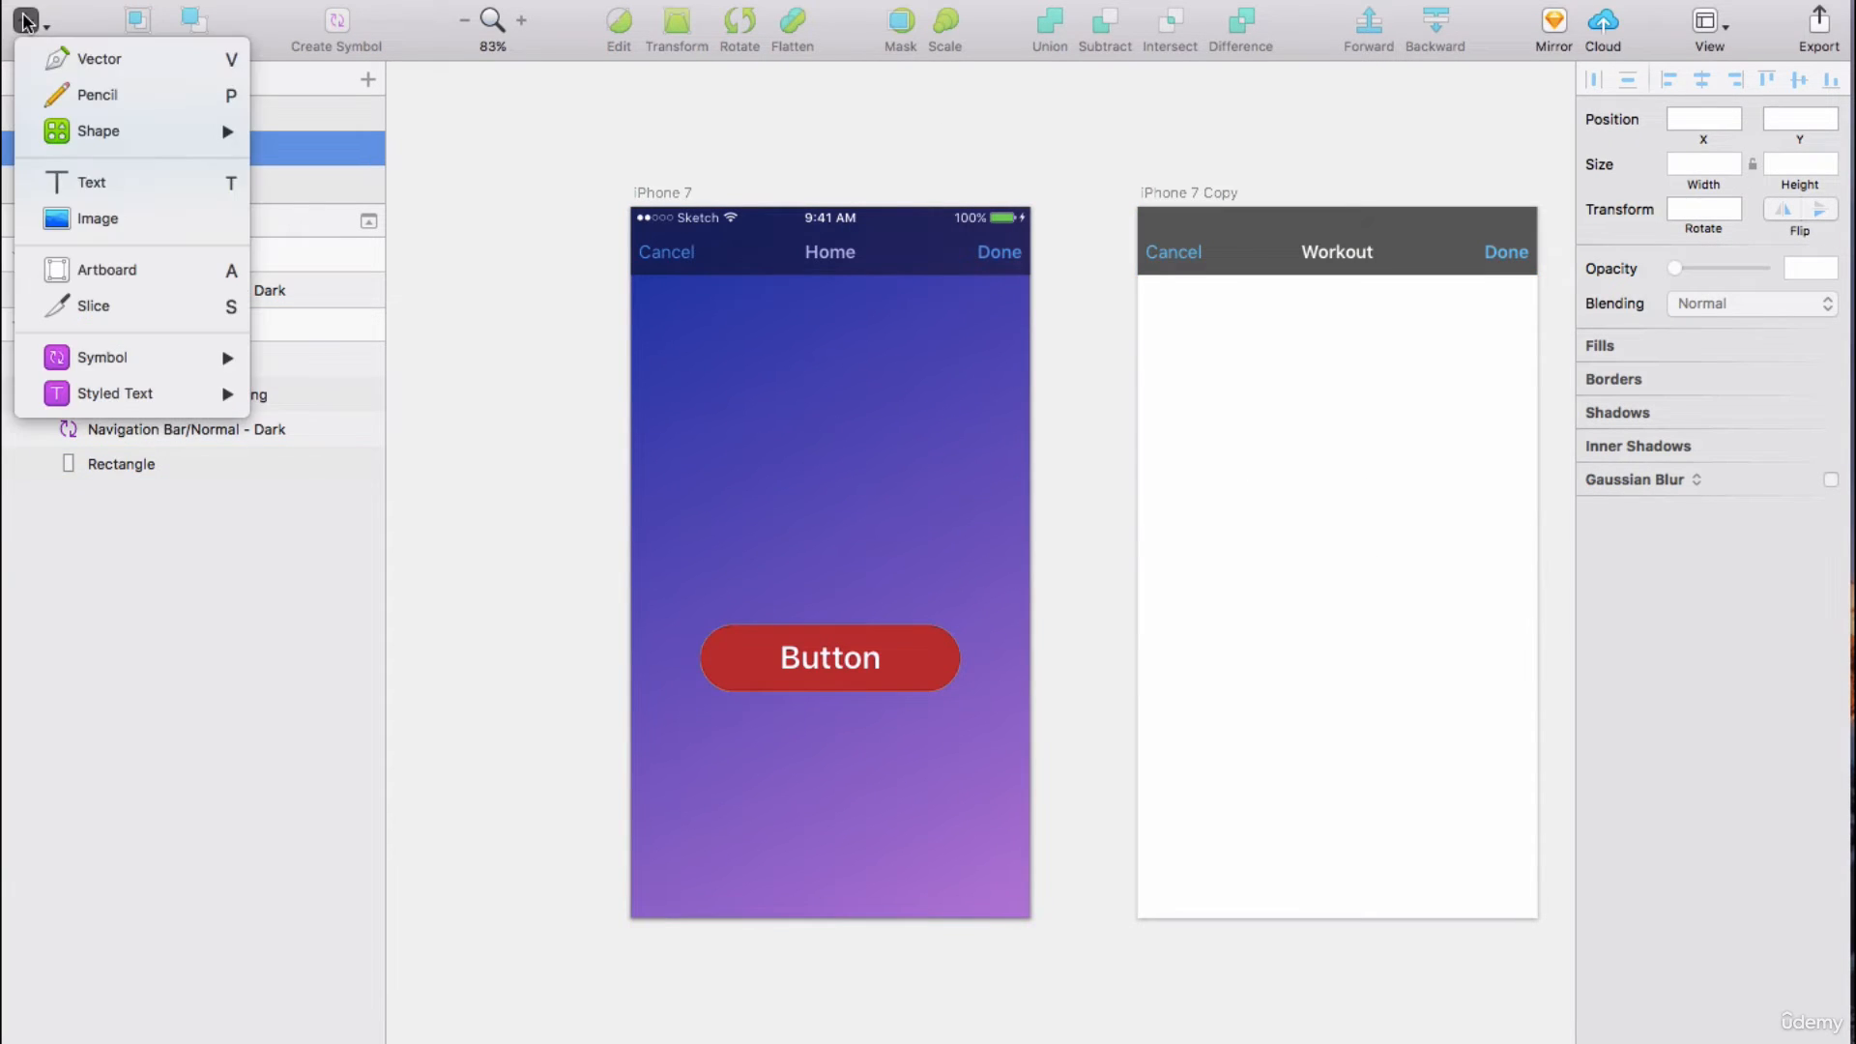
mouse_move(145, 360)
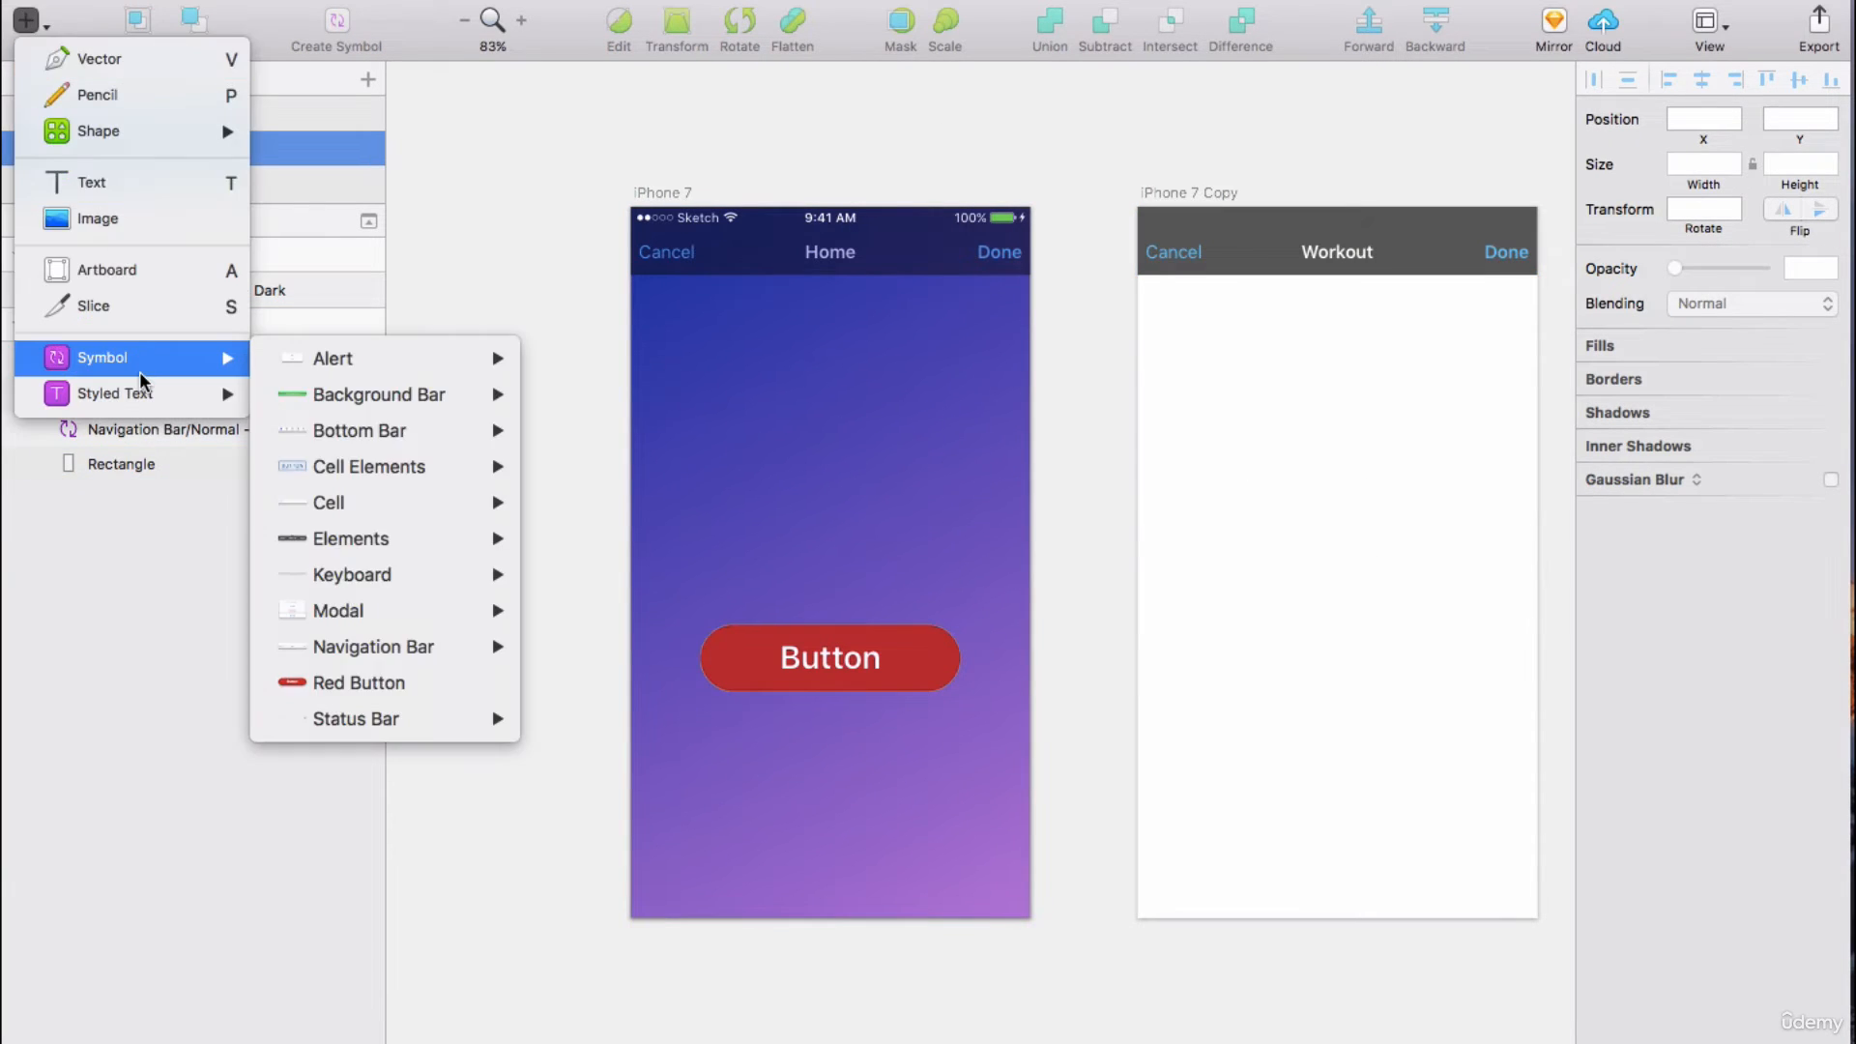
click(422, 690)
click(1353, 648)
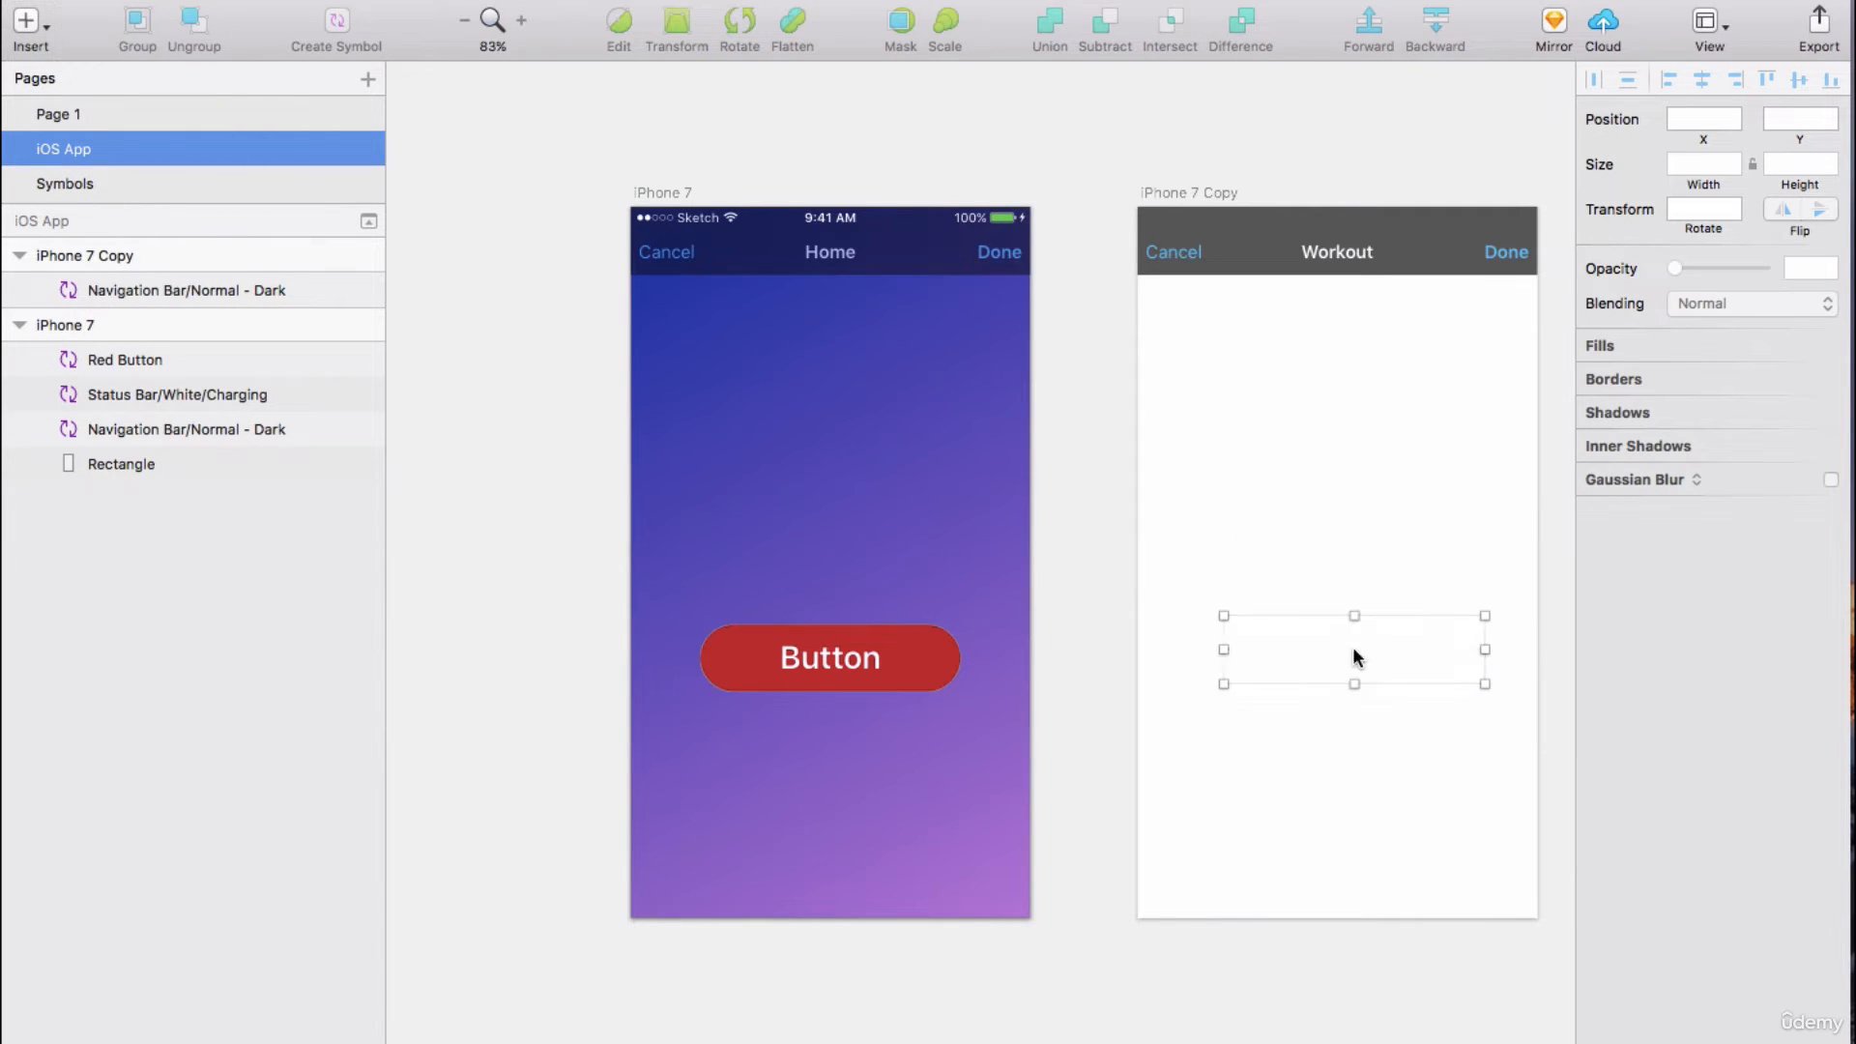
scroll(1247, 568, right, 5)
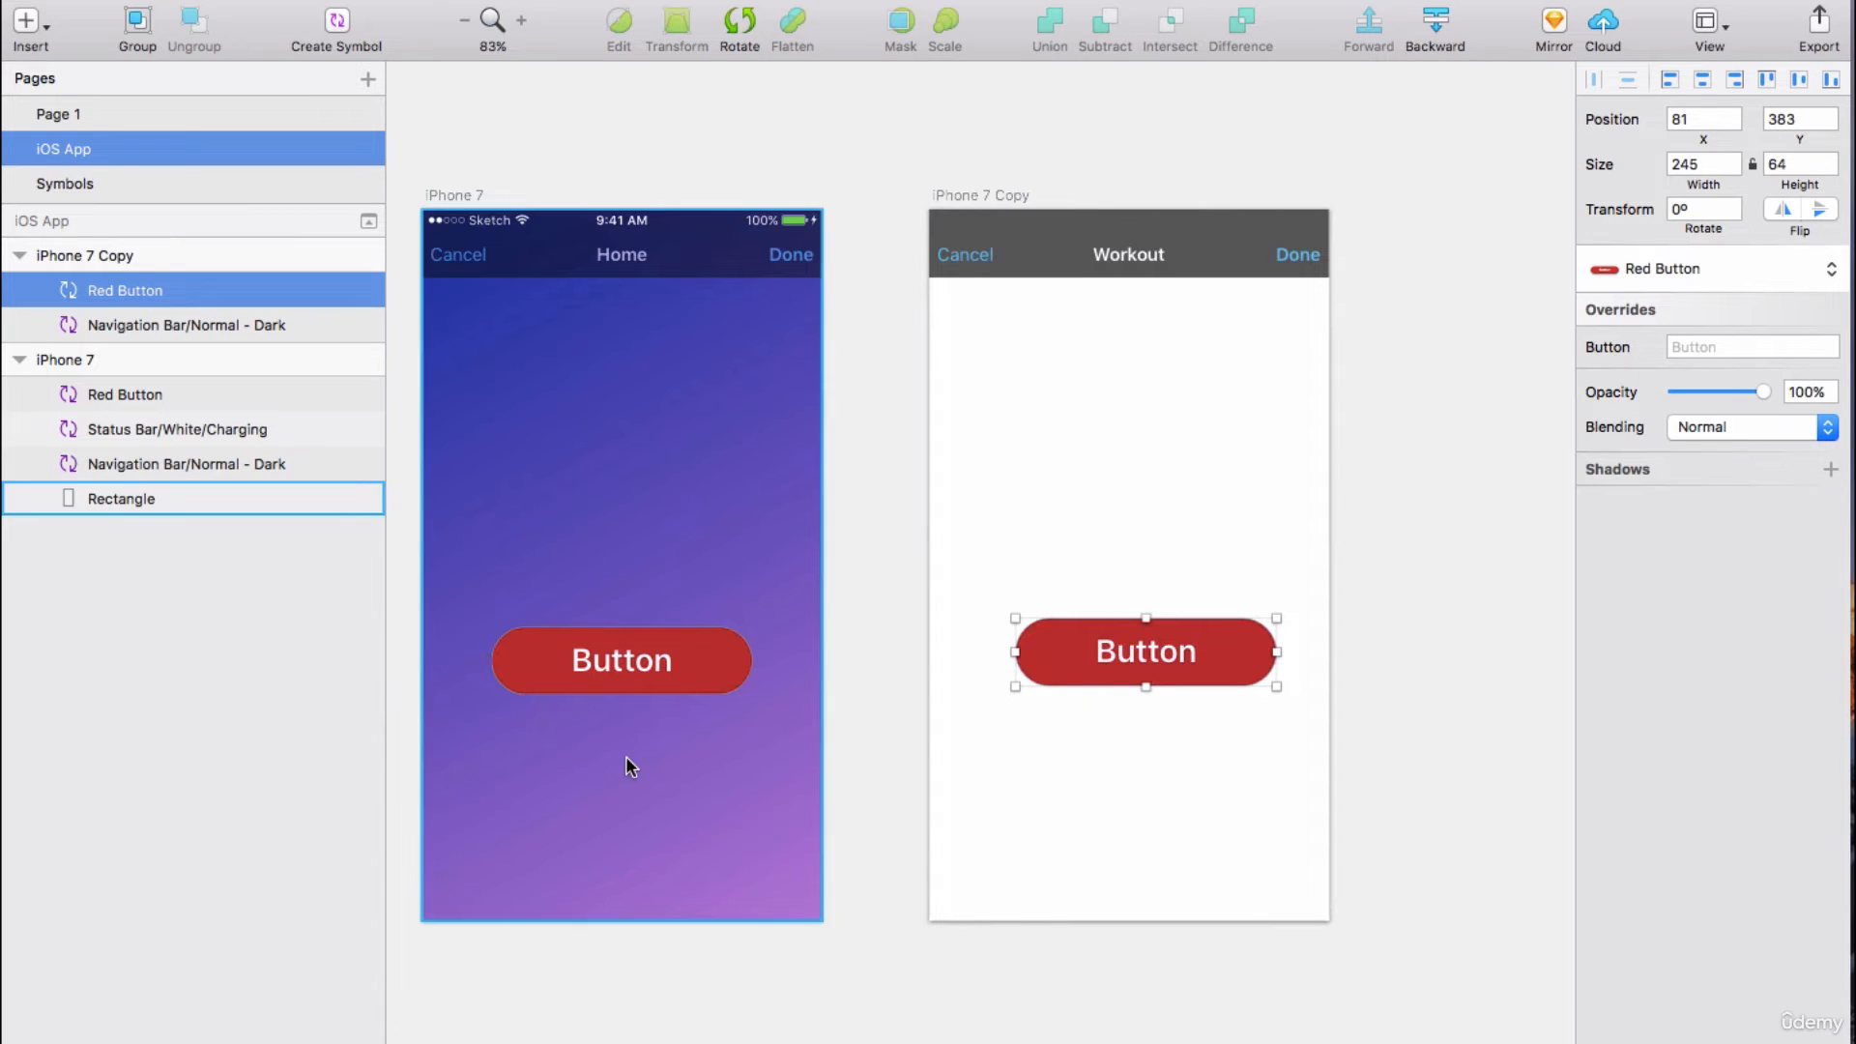
Override the text of the Workout artboard's Red Button instance with "click me".
click(1726, 346)
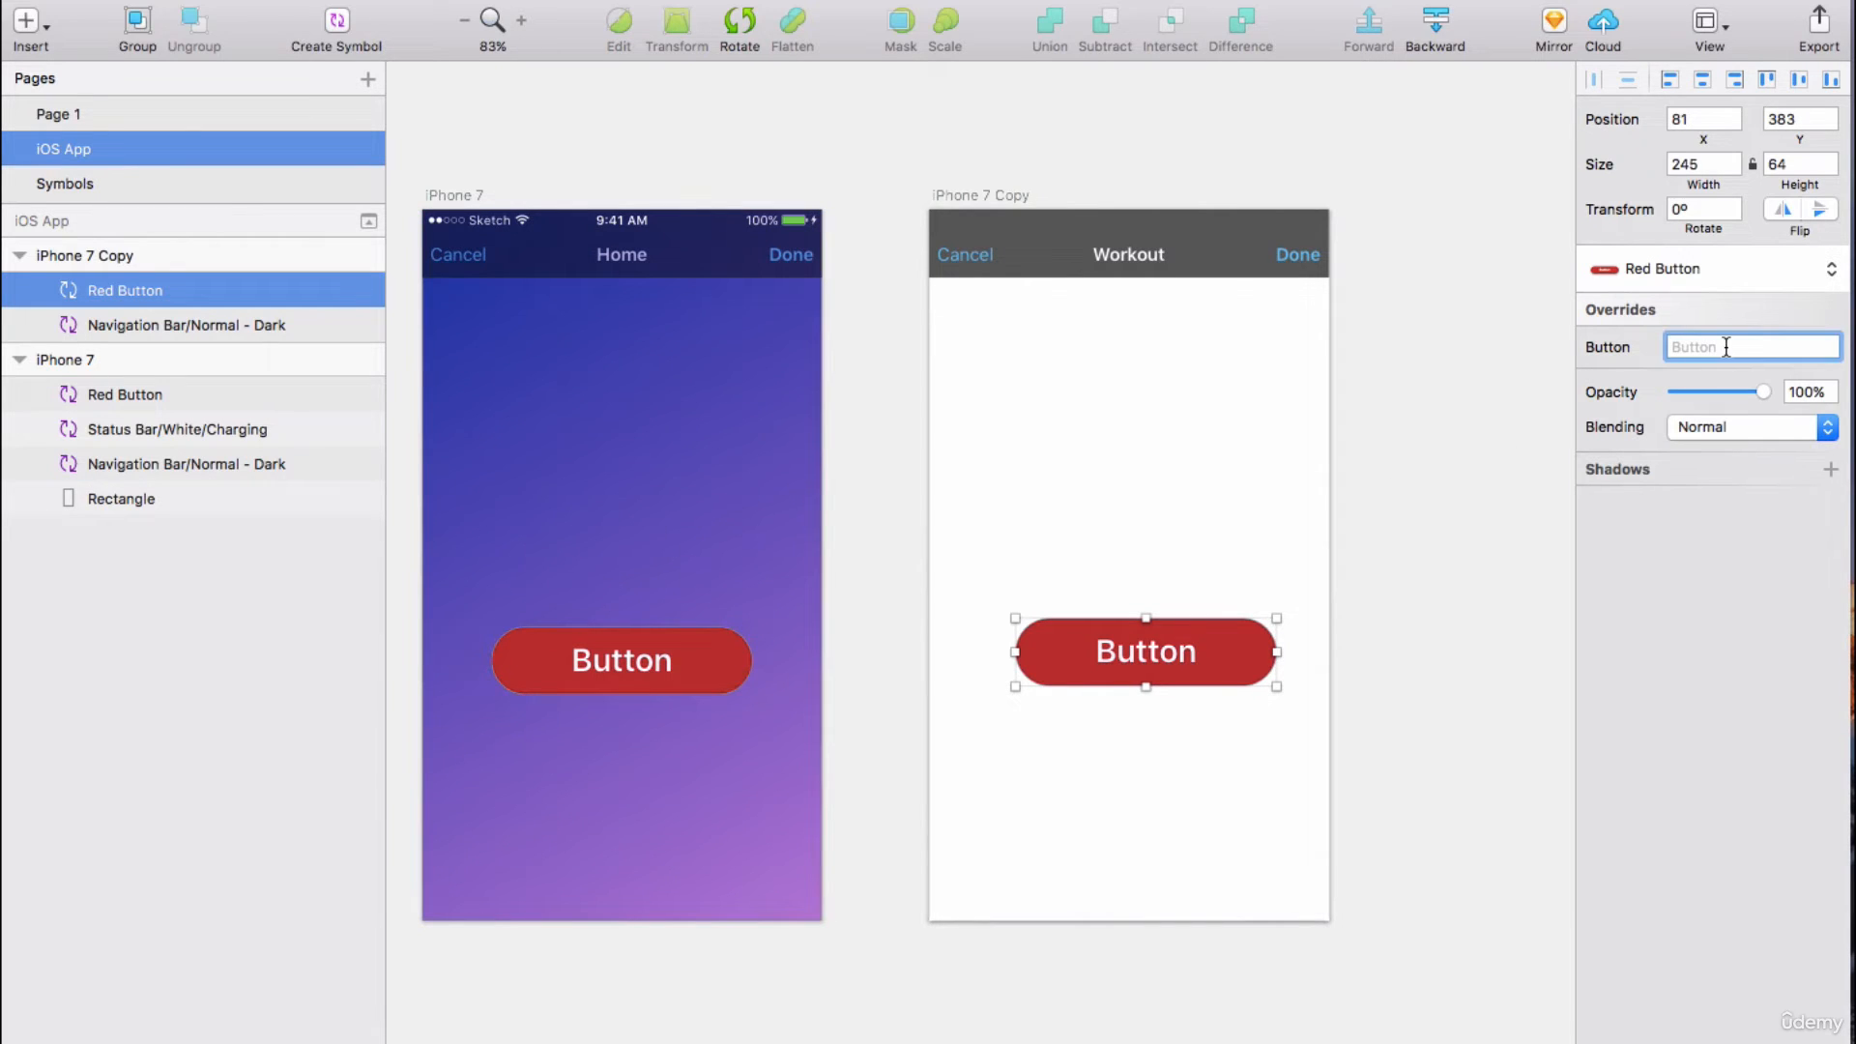
text(click me)
key(Return)
Override the text of the Home artboard's Red Button instance with "Download".
click(700, 656)
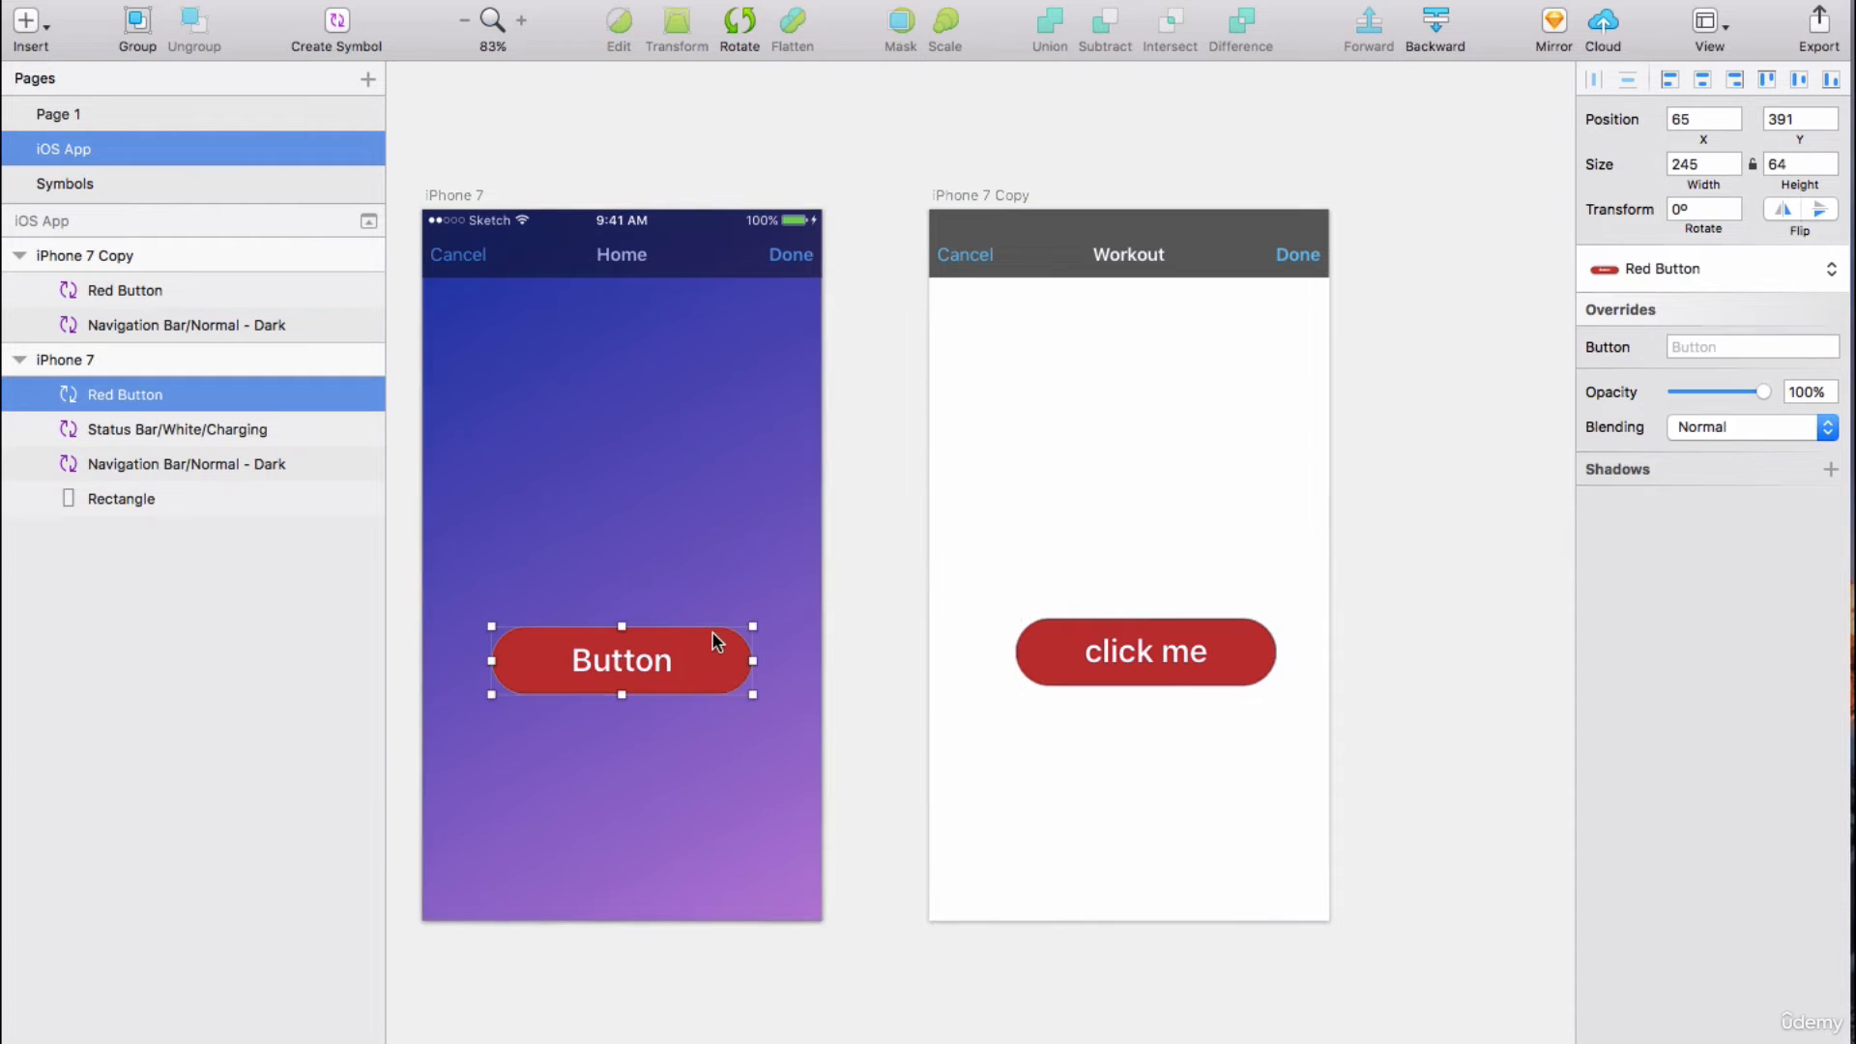
click(1723, 347)
text(Download)
key(Return)
click(1147, 650)
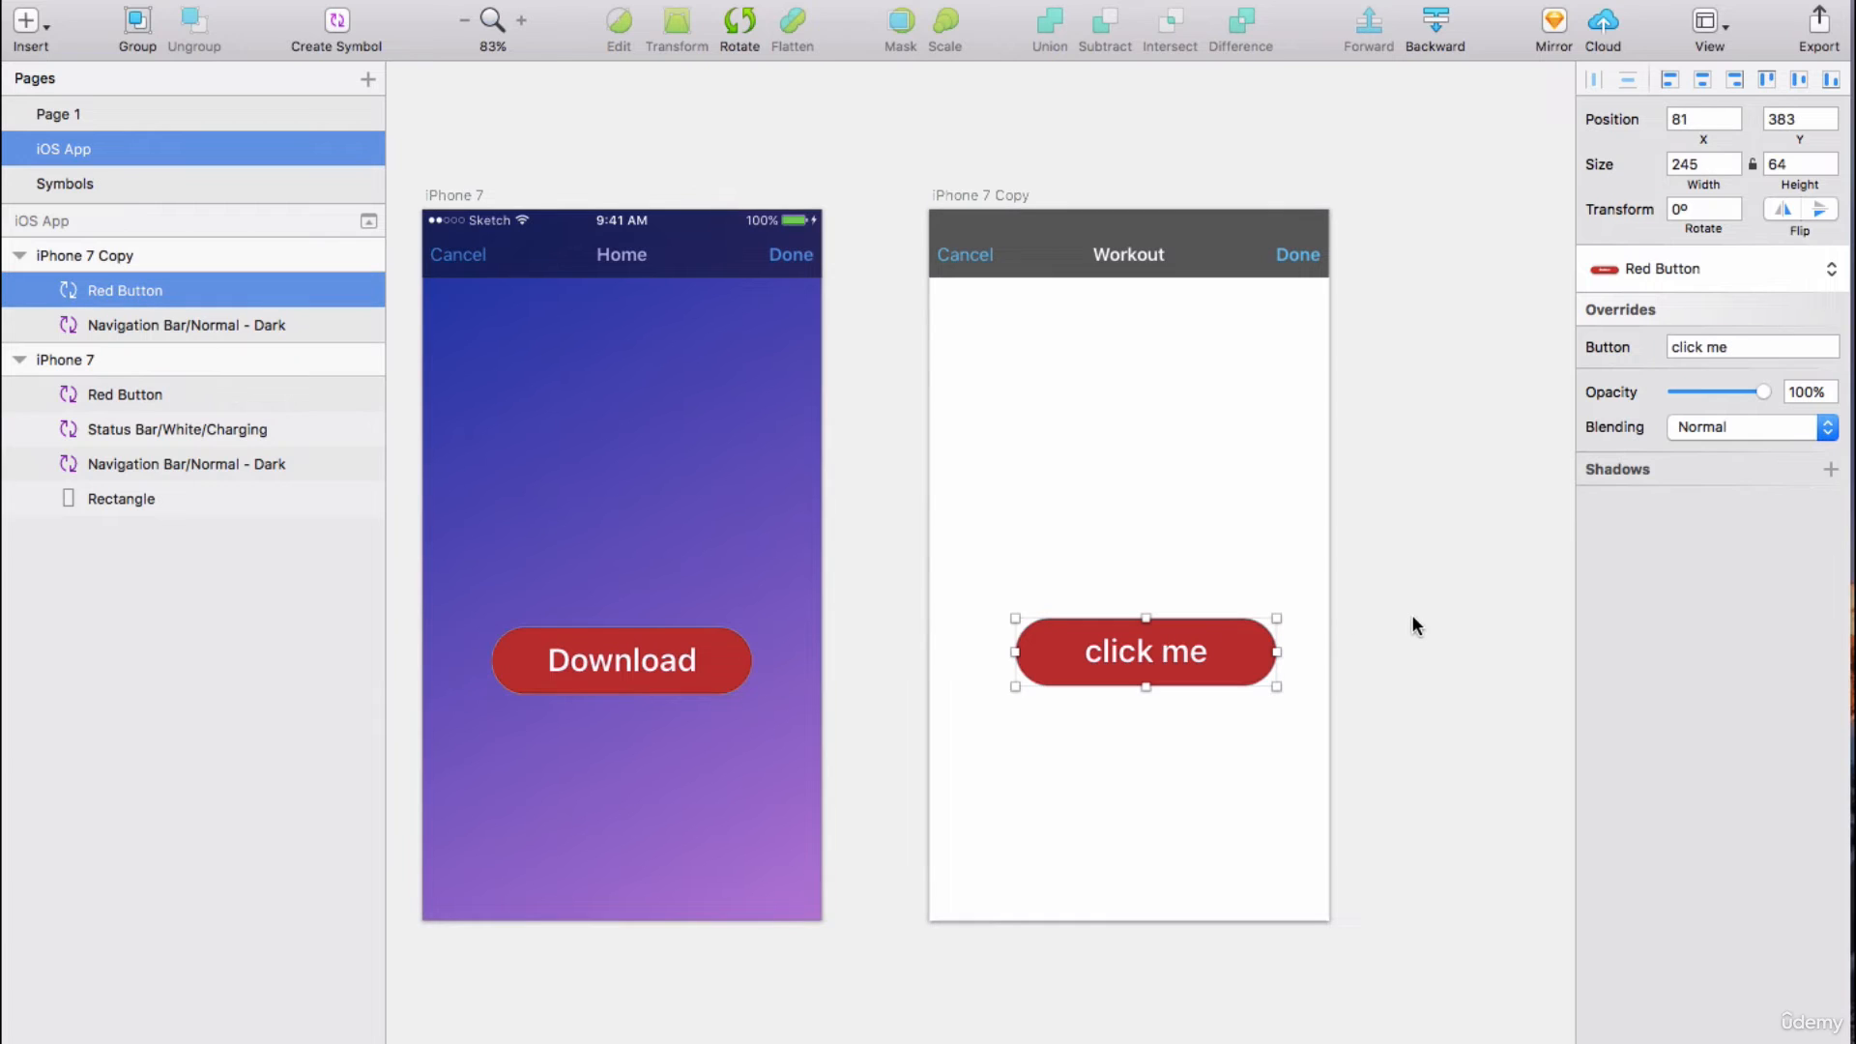
click(1439, 621)
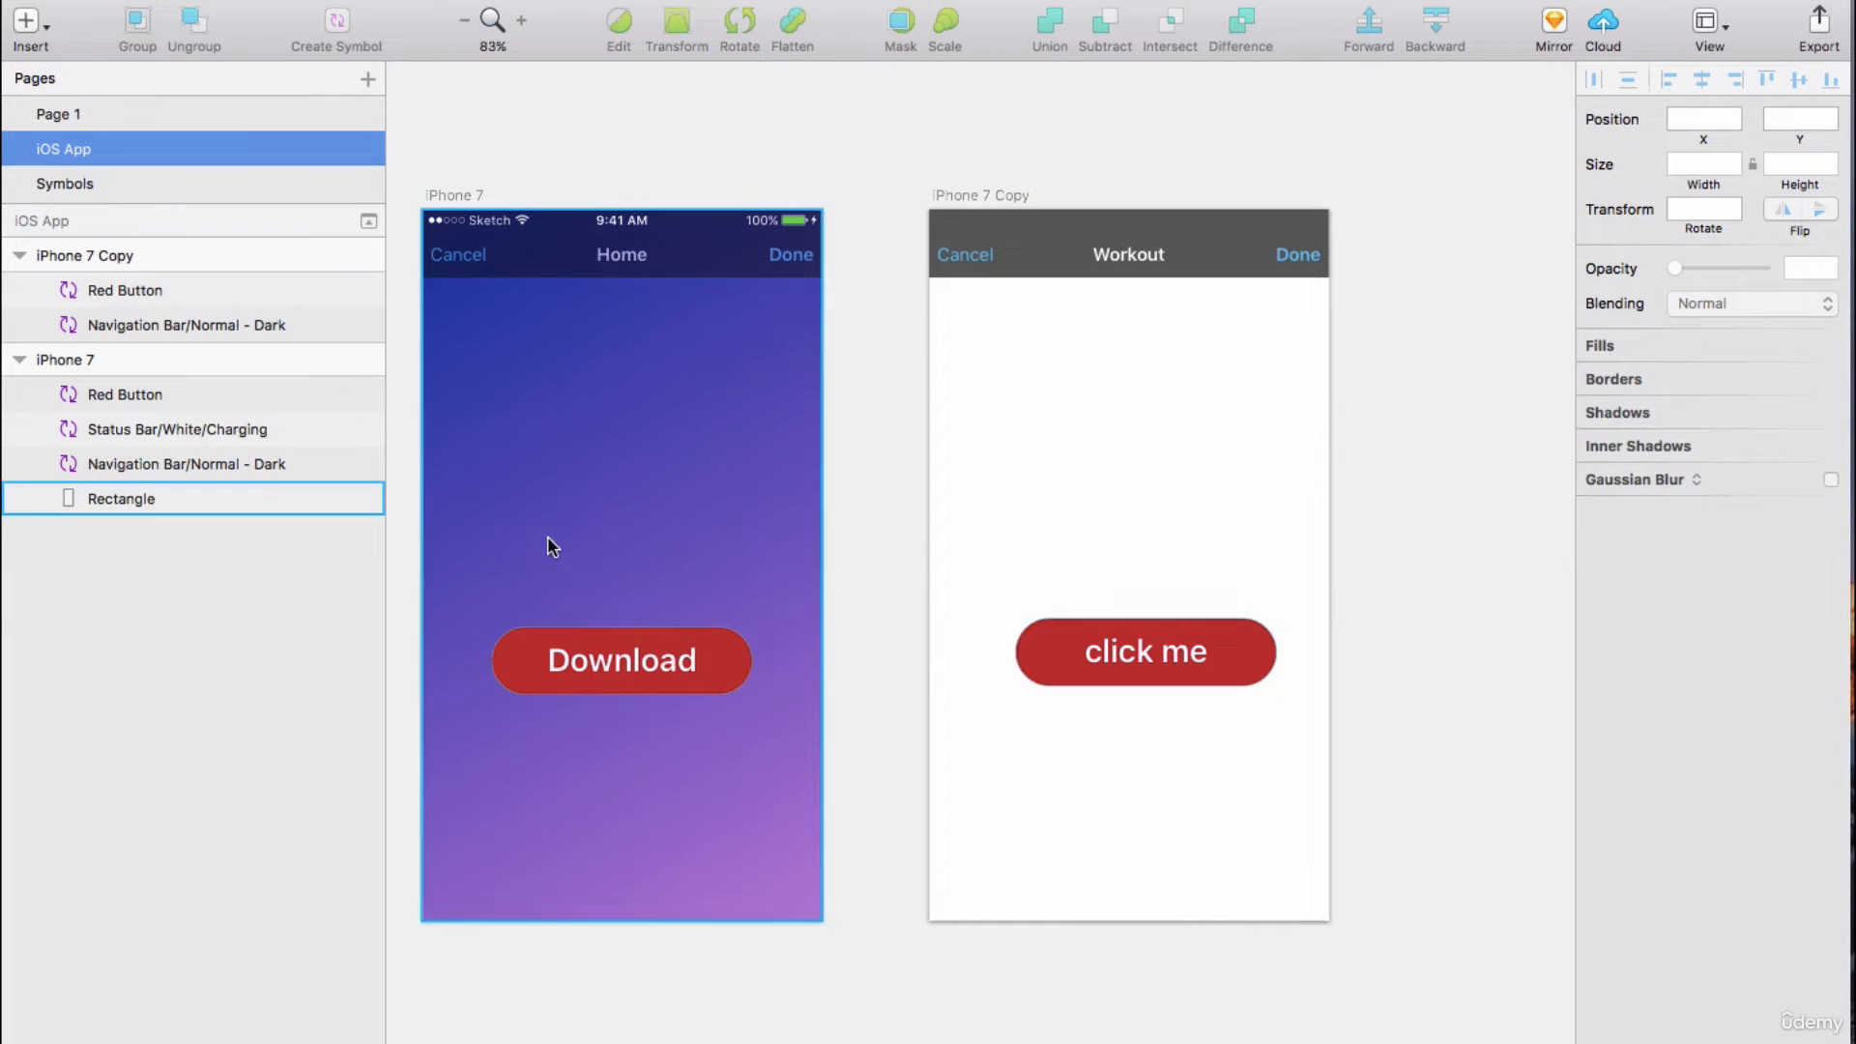
Fill the Red Button symbol's rectangle on the Symbols page with the mint green global colour and return to the iOS App page.
click(129, 186)
scroll(1083, 500, up, 5)
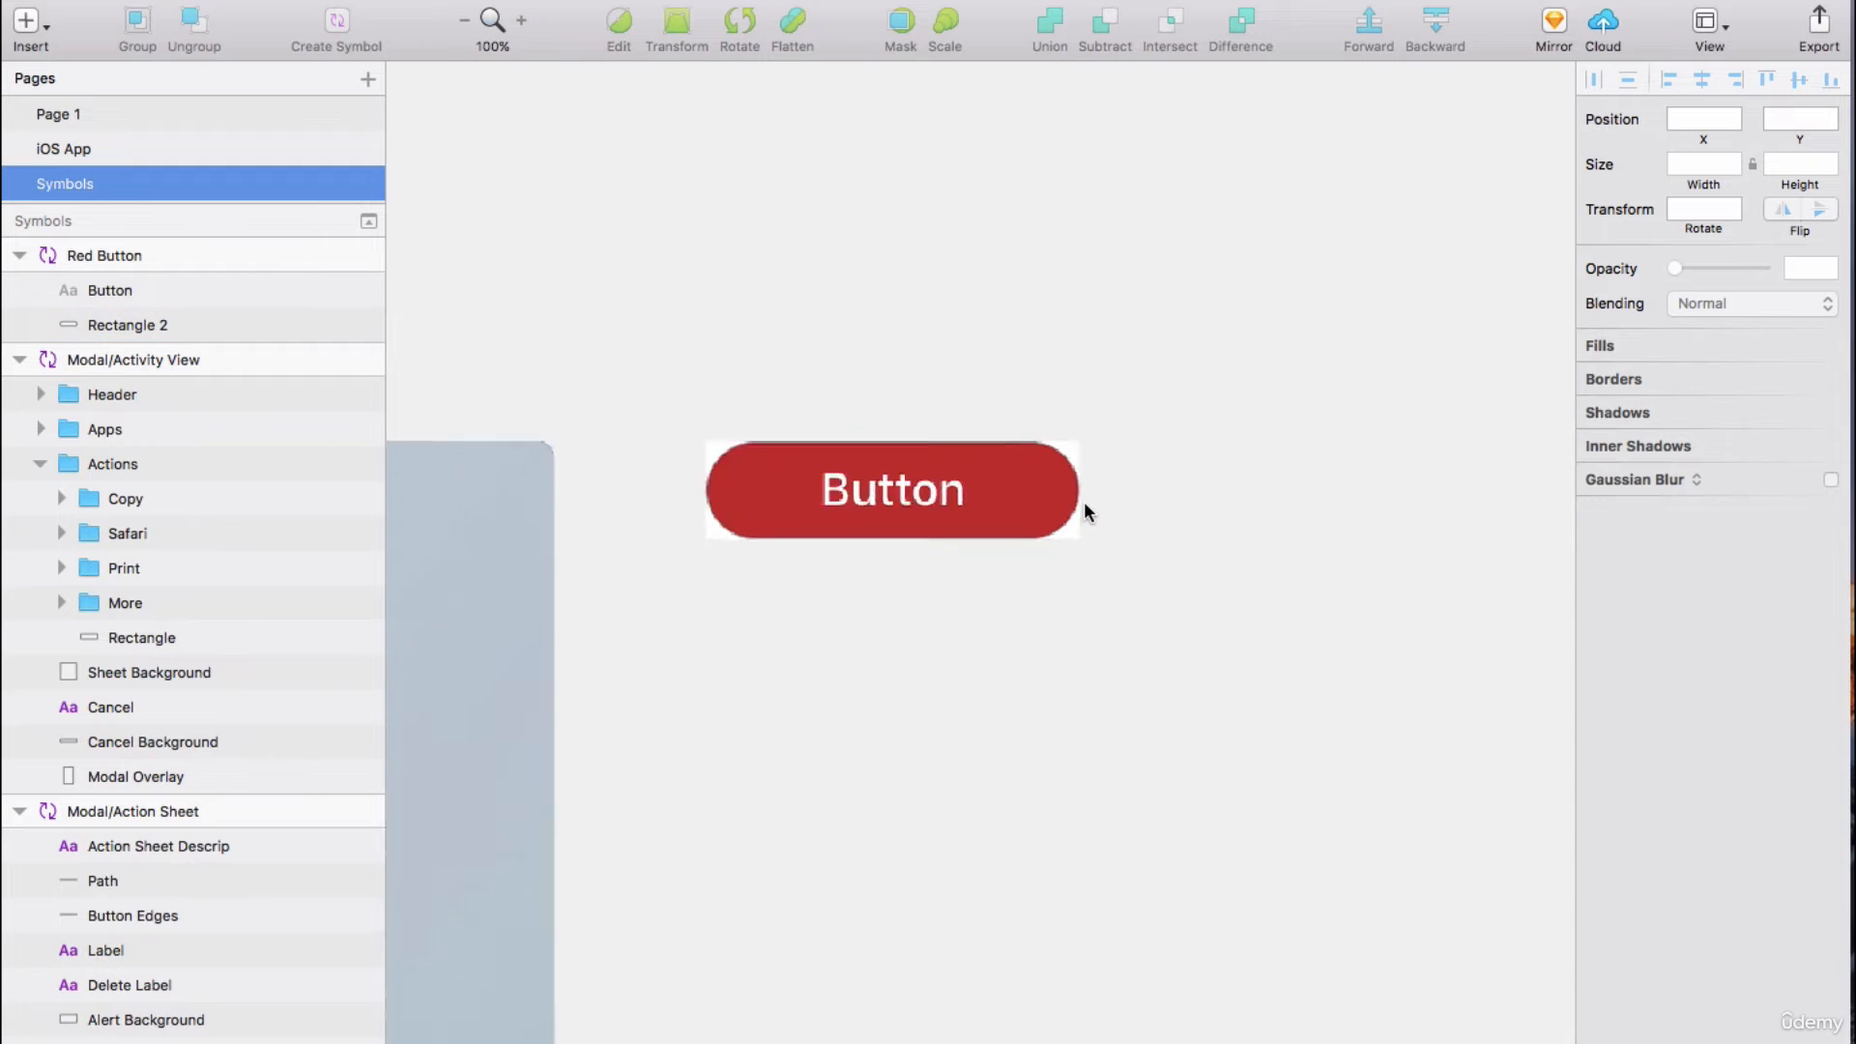
click(1084, 502)
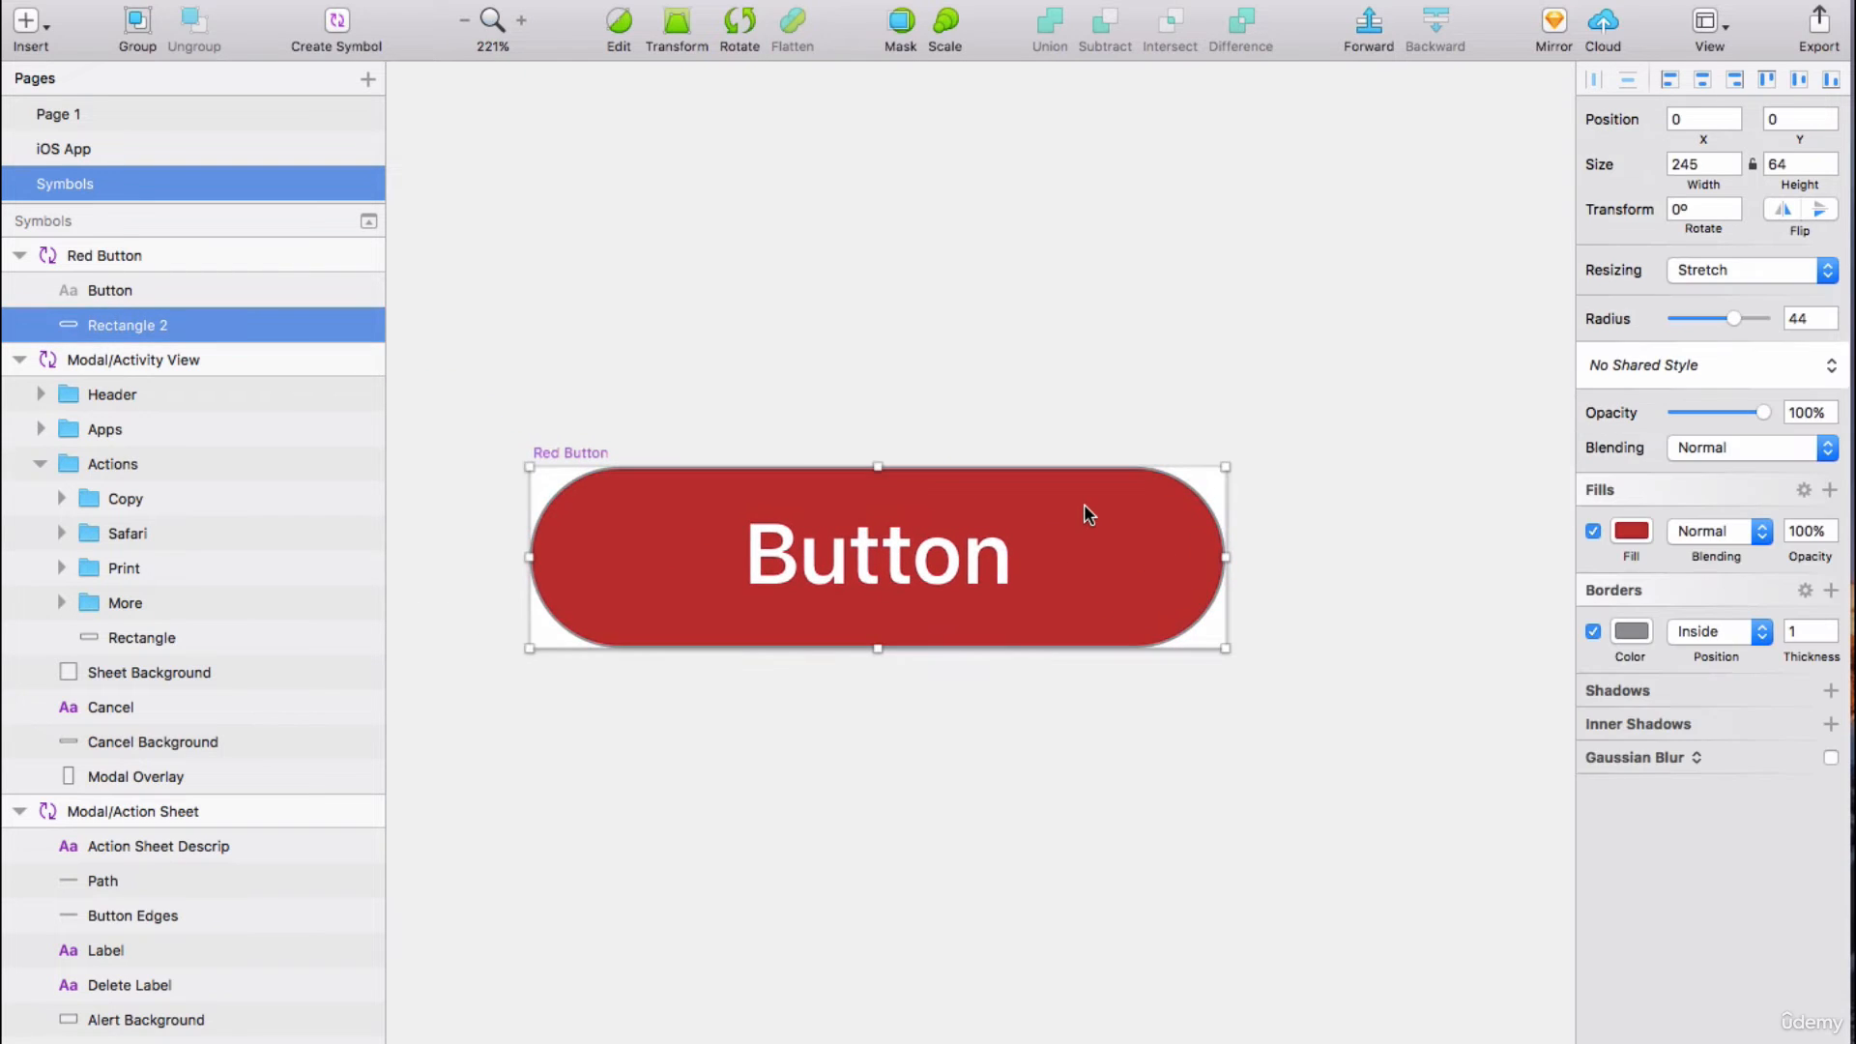
click(1634, 531)
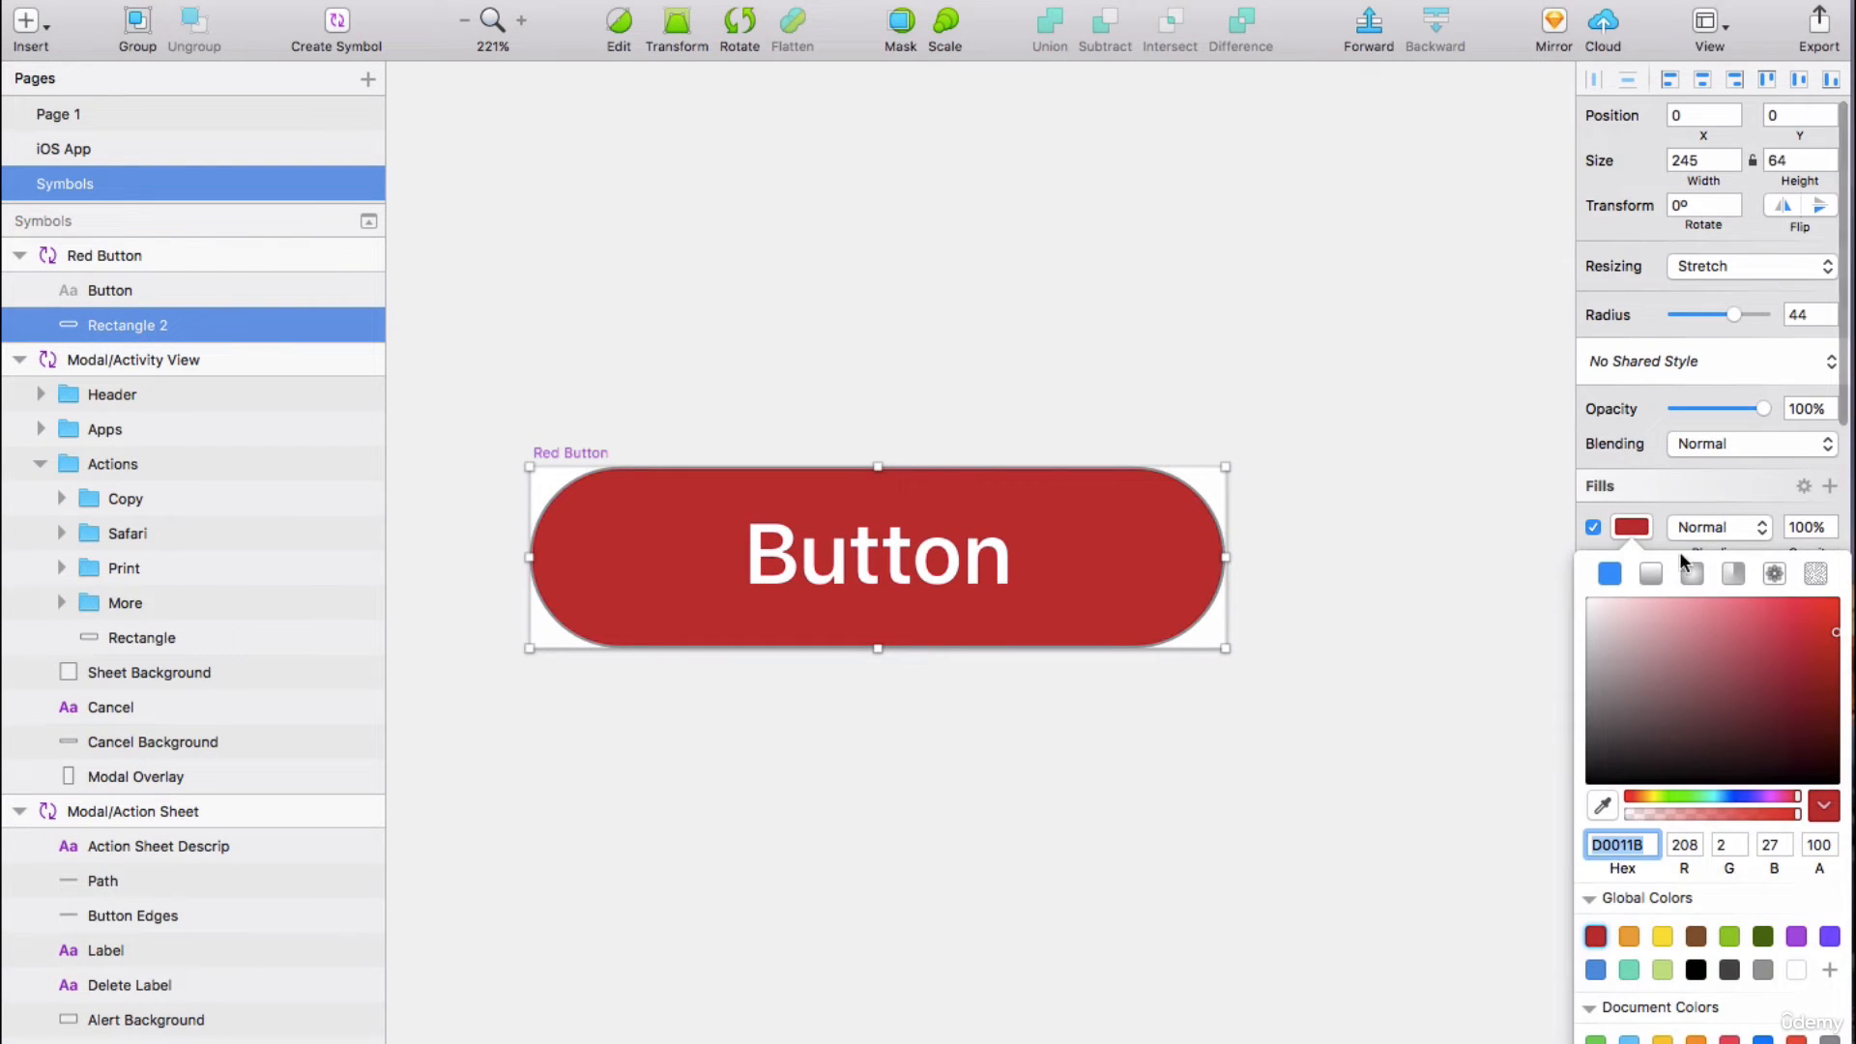
click(1628, 971)
click(1376, 514)
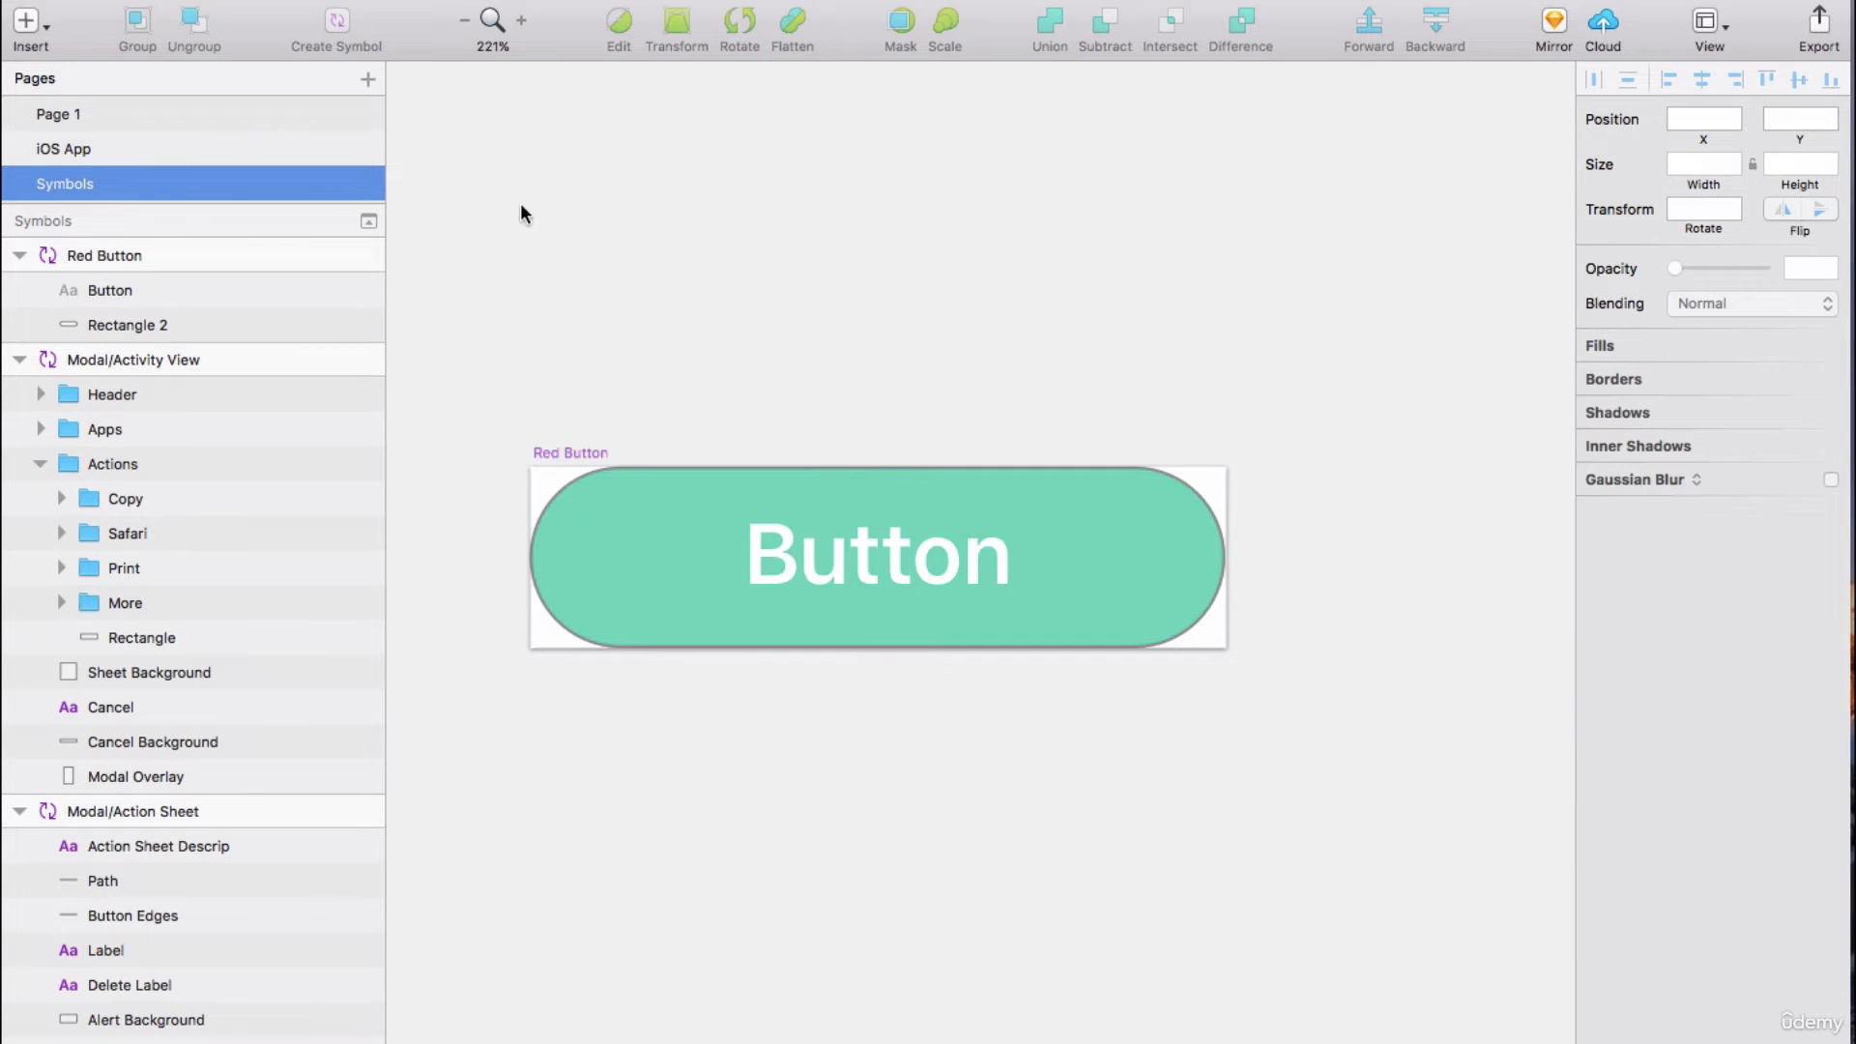
click(54, 138)
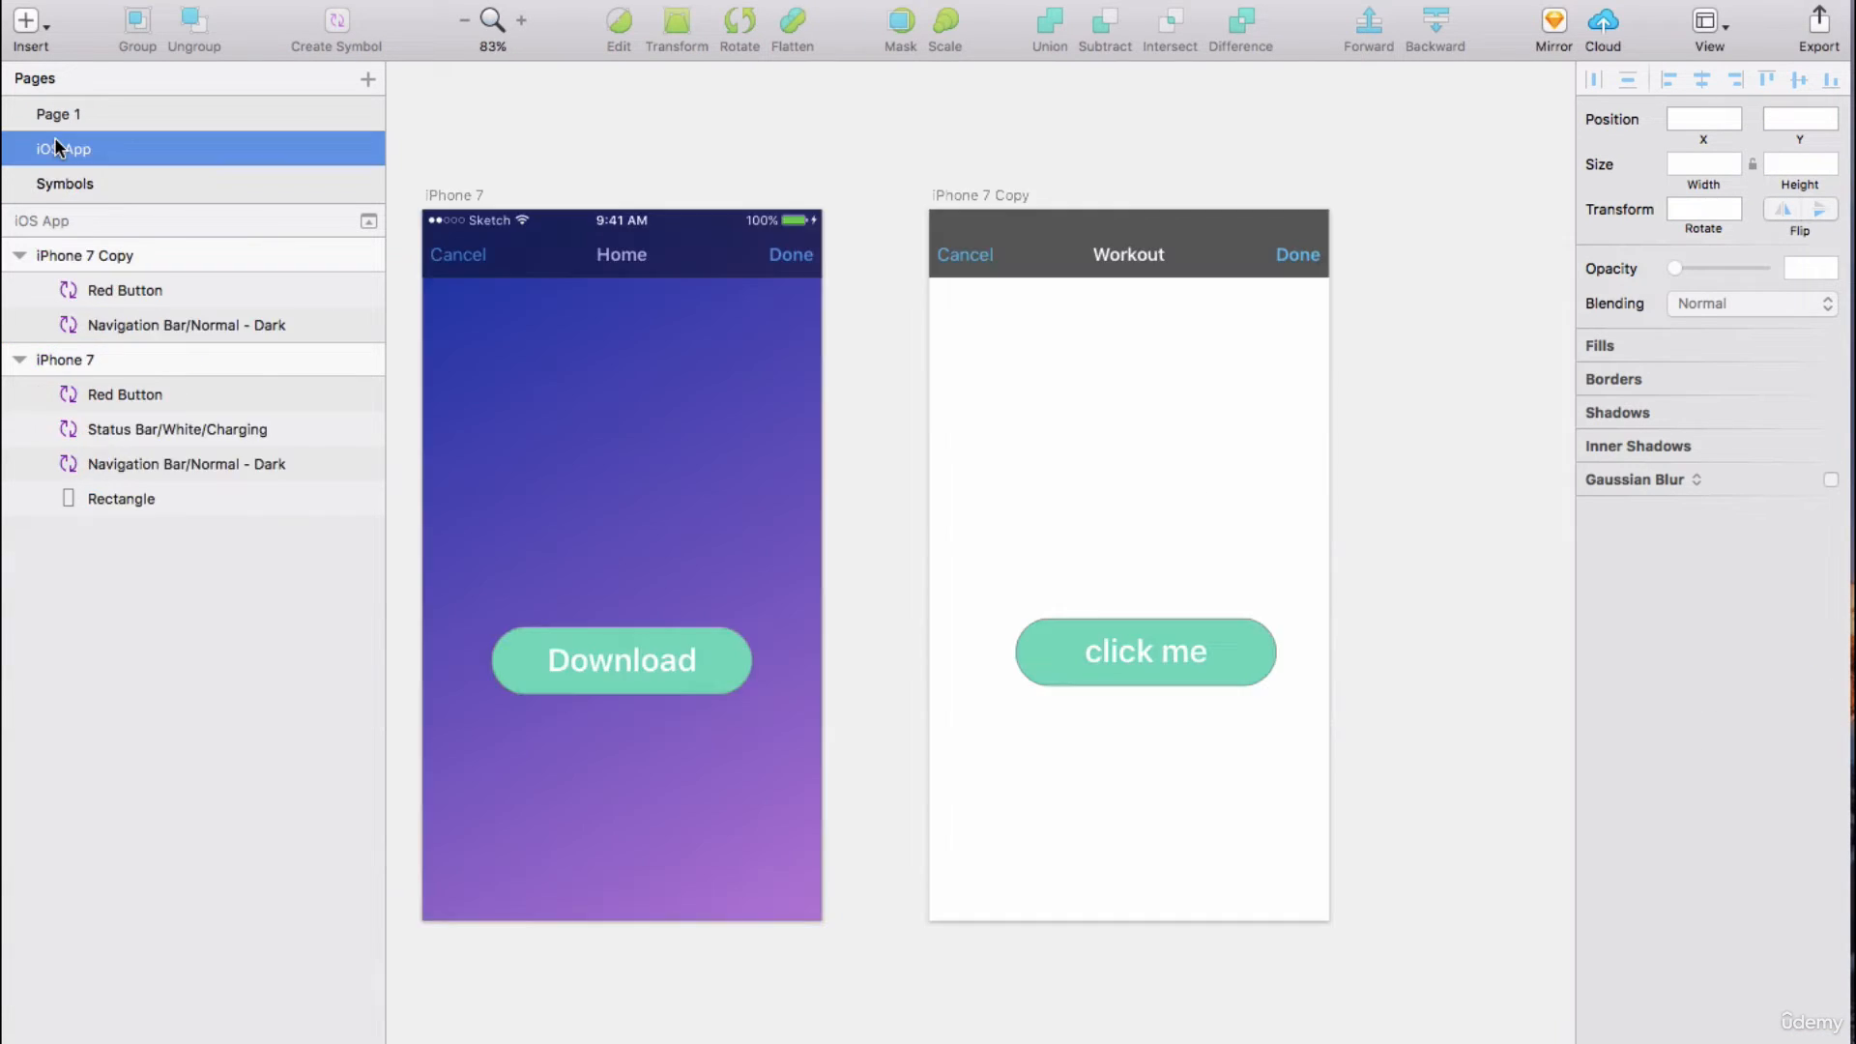
click(746, 654)
click(547, 737)
scroll(926, 483, left, 2)
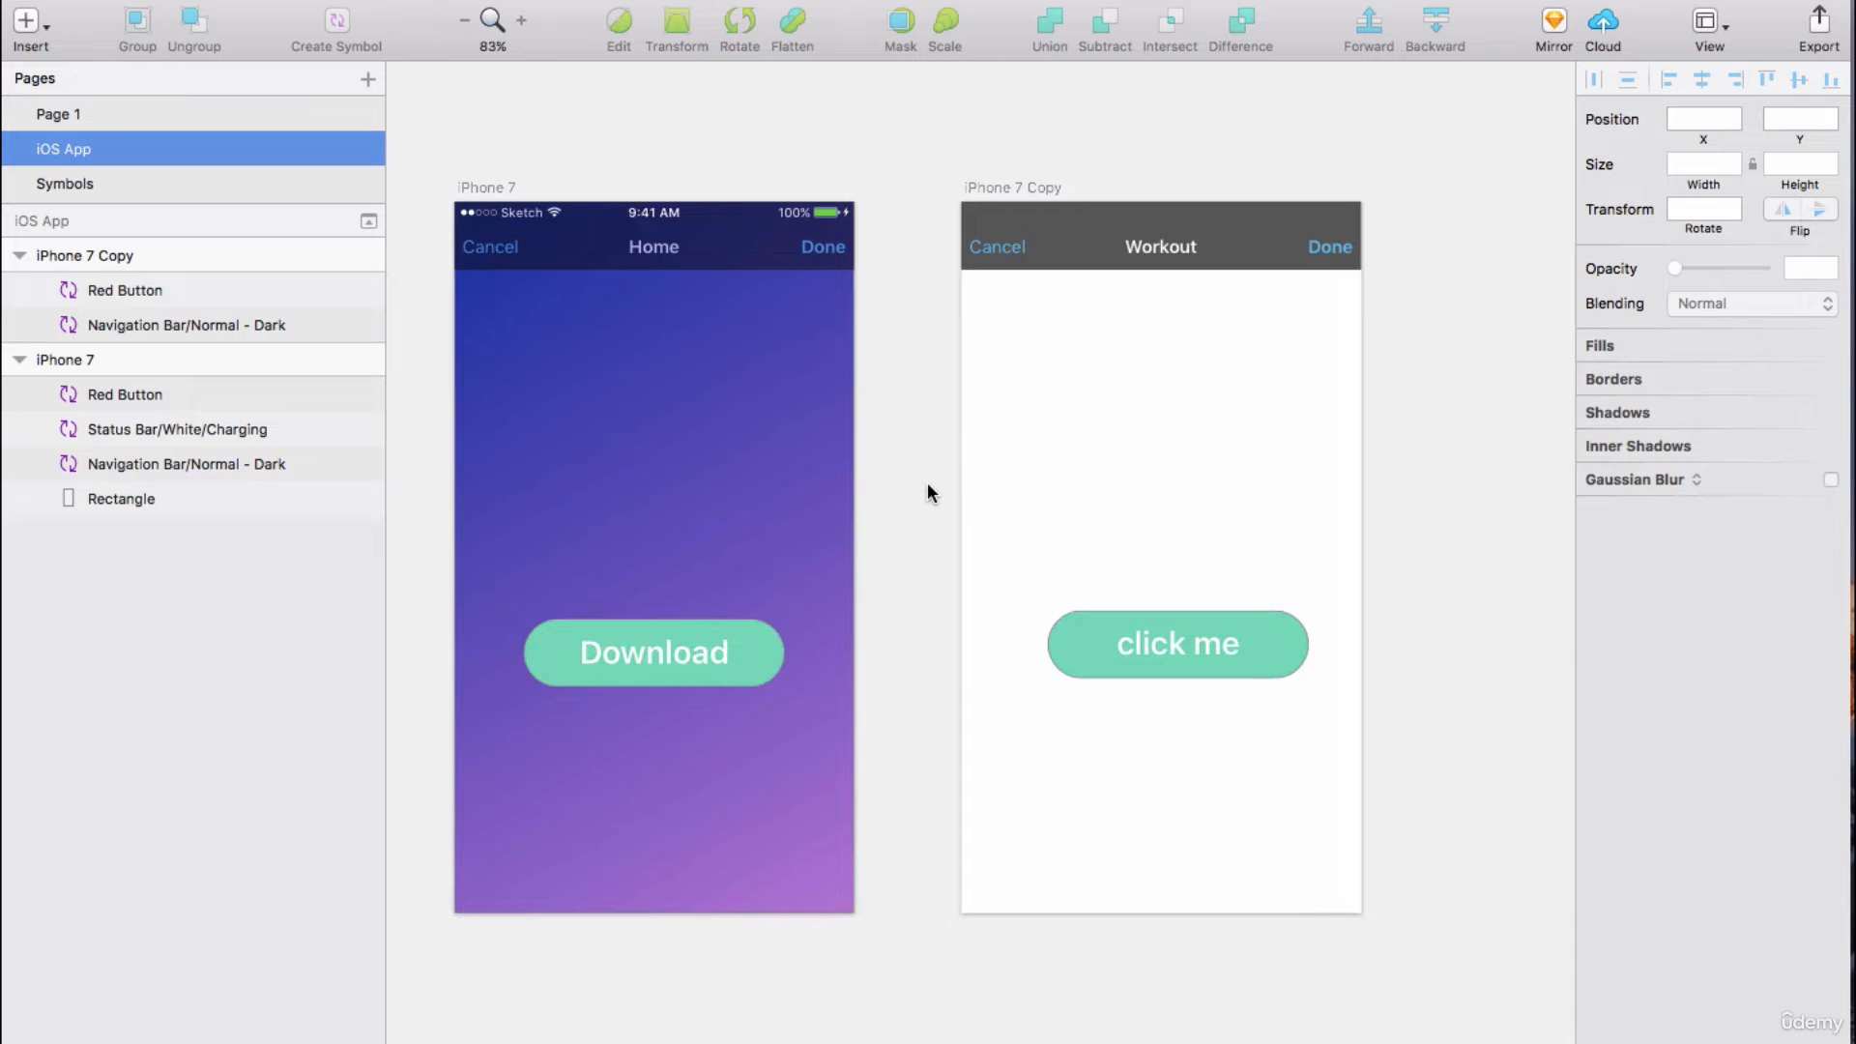
Insert the Lunge image from the Workout Images folder inside Workout App Assets.
click(26, 22)
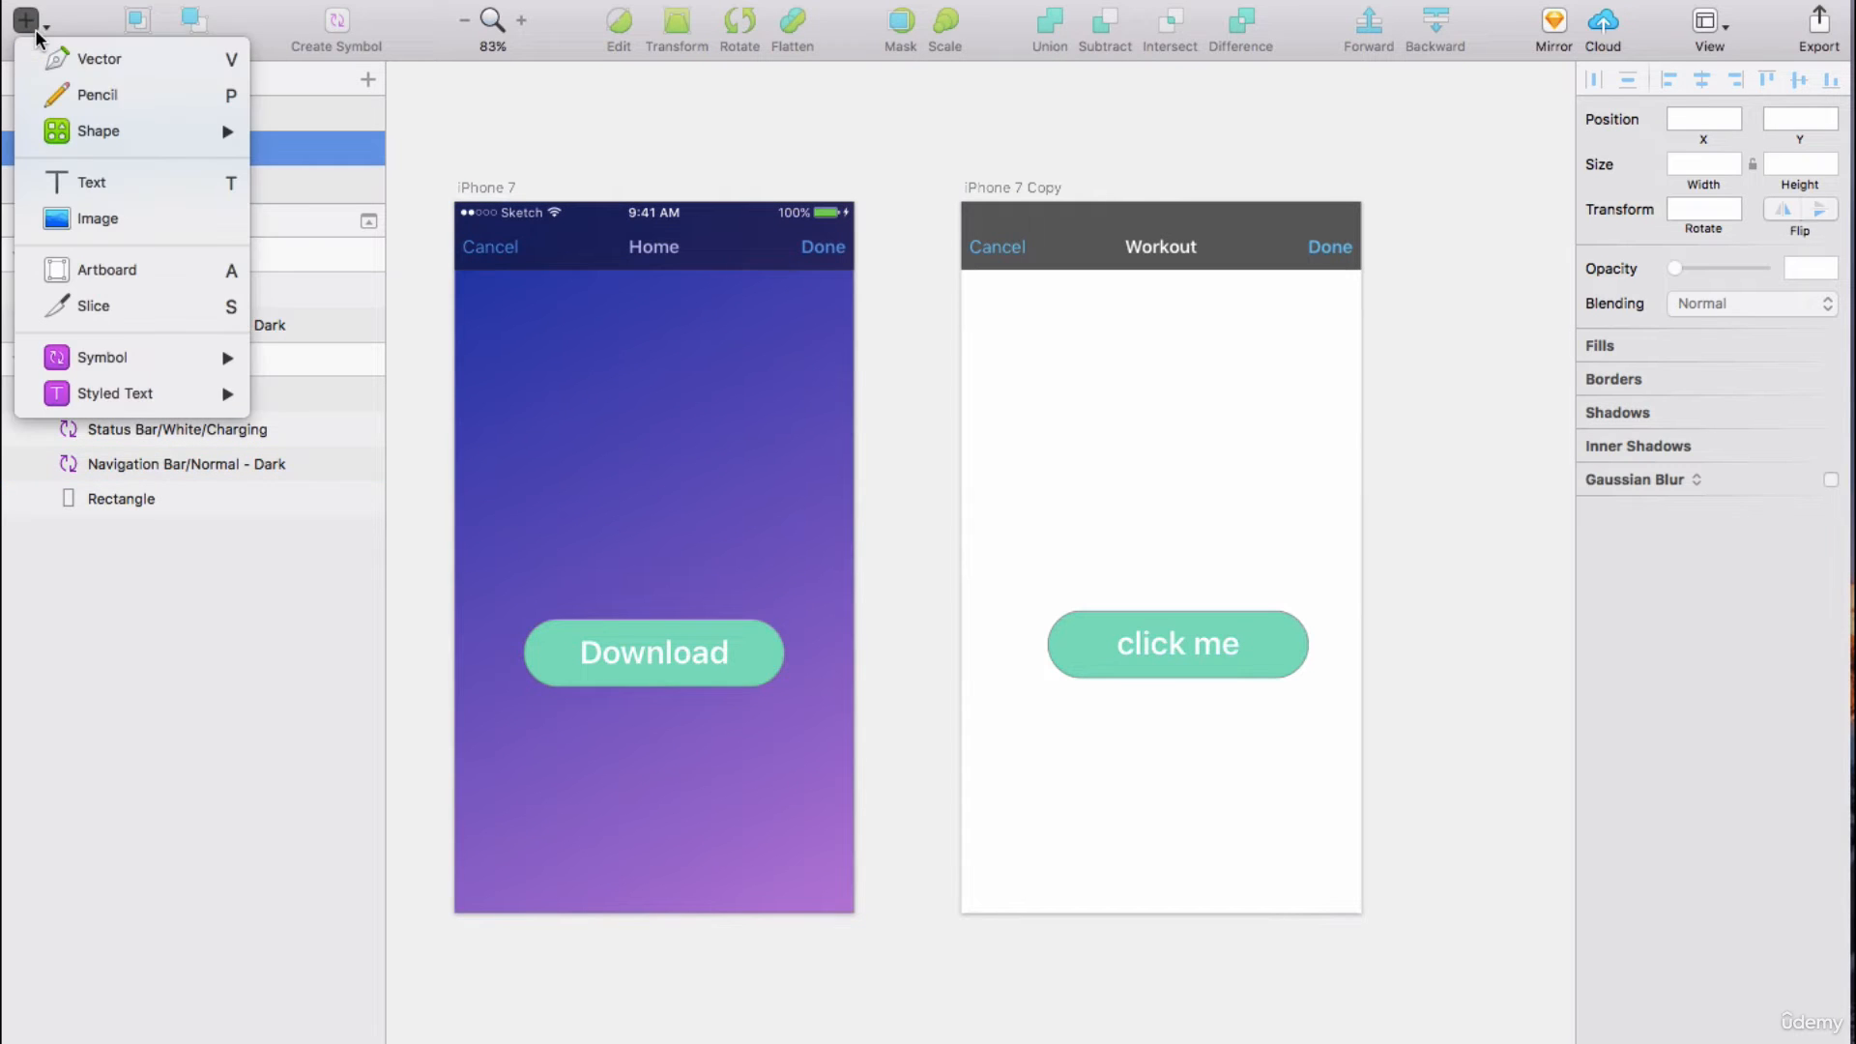
click(132, 207)
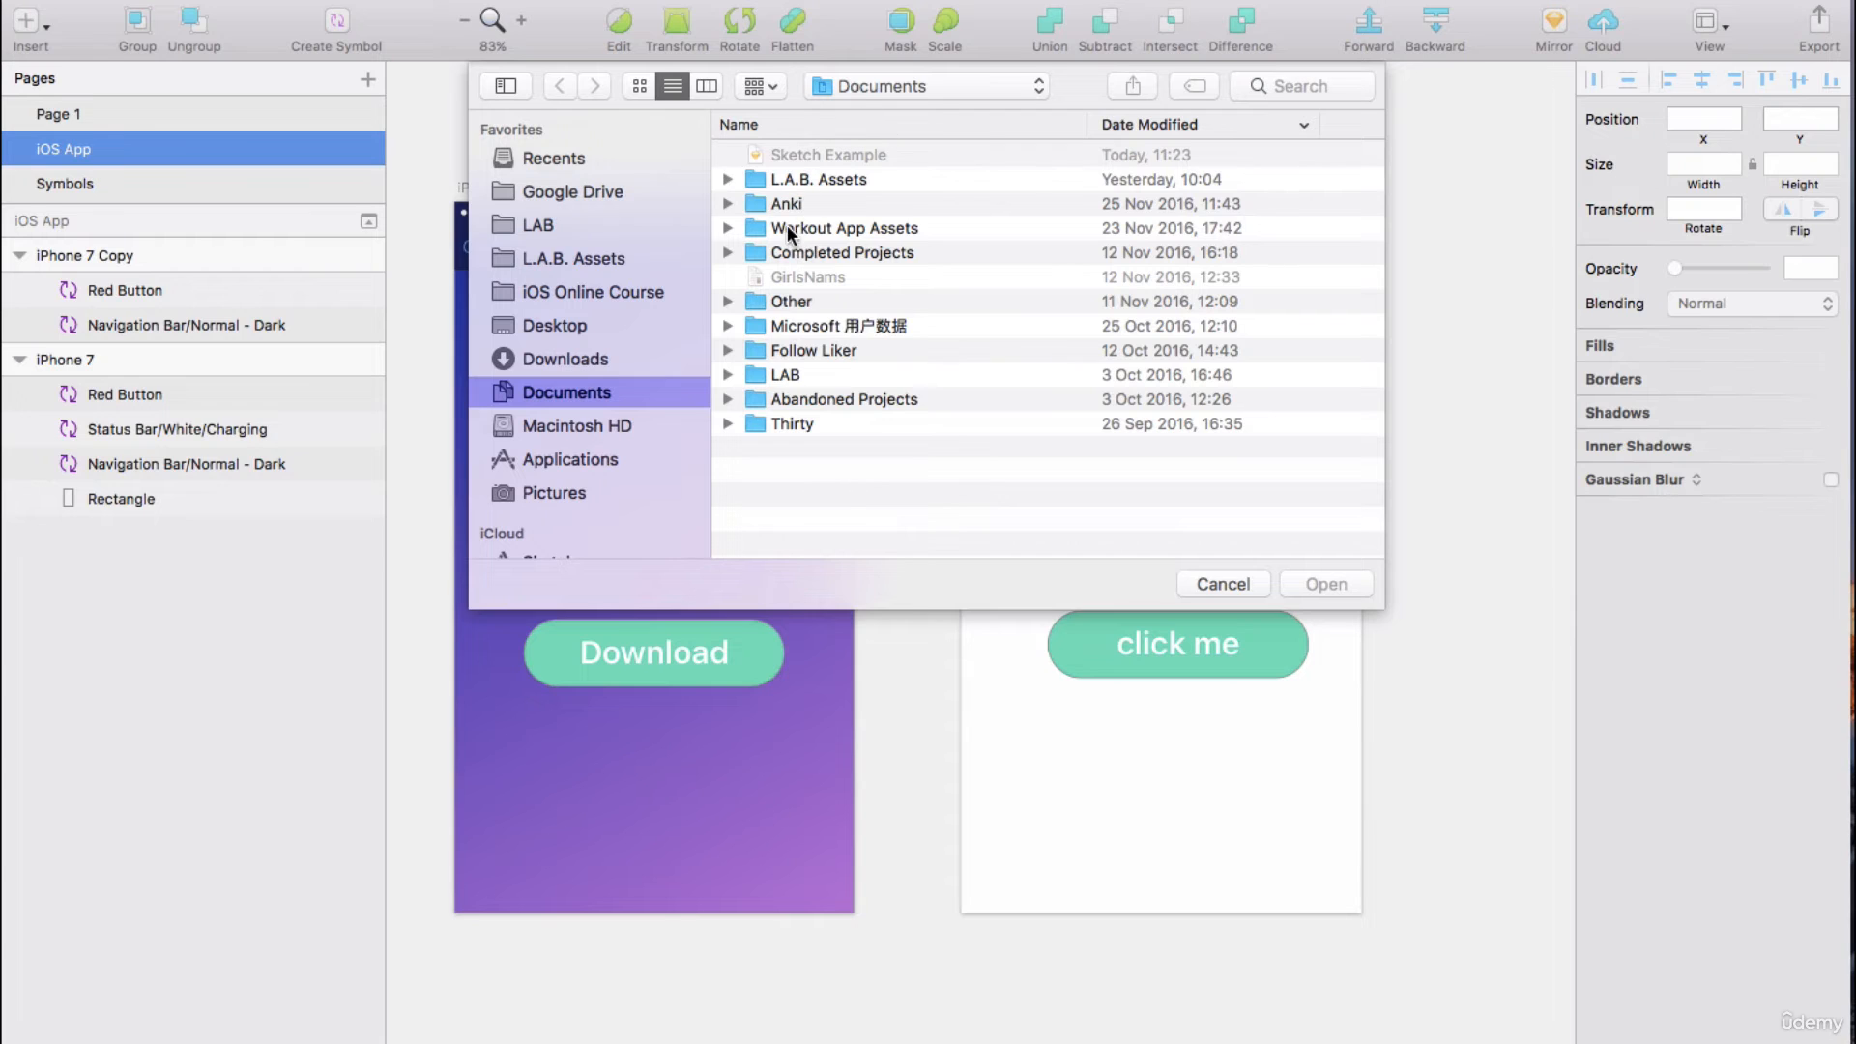
double_click(787, 228)
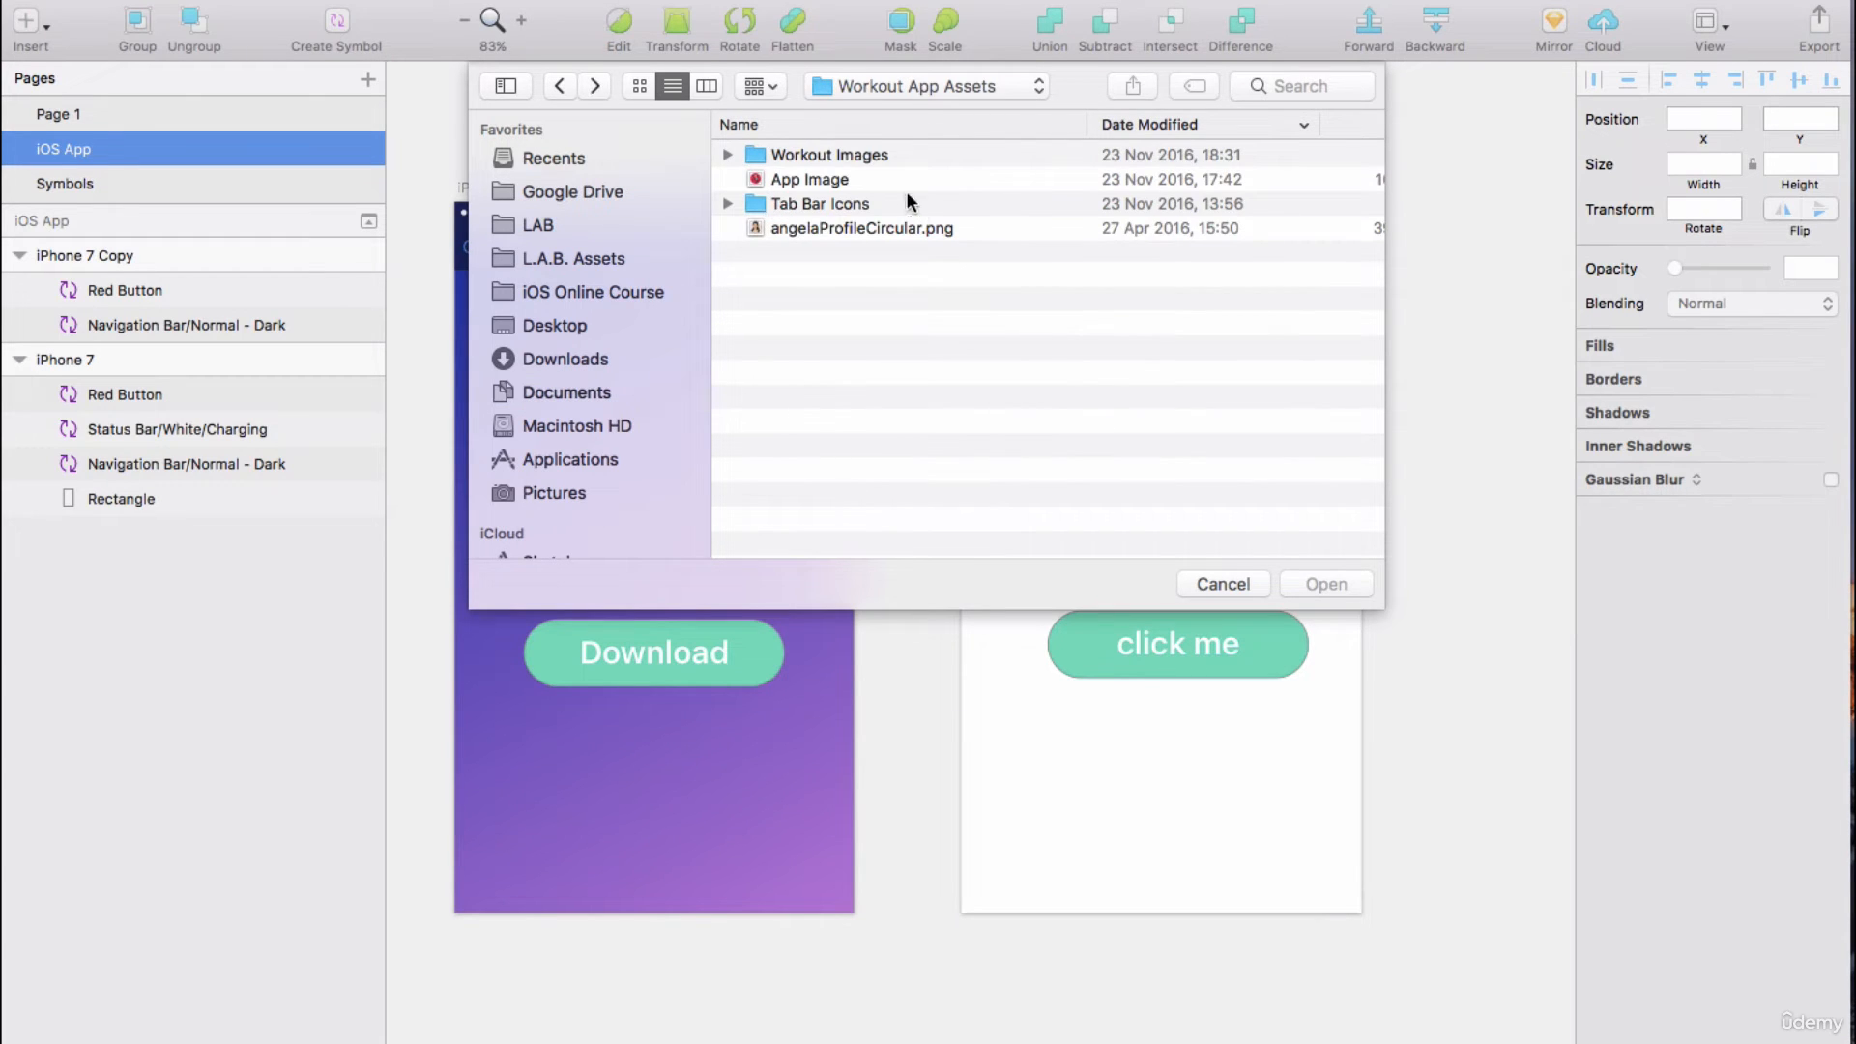
double_click(811, 155)
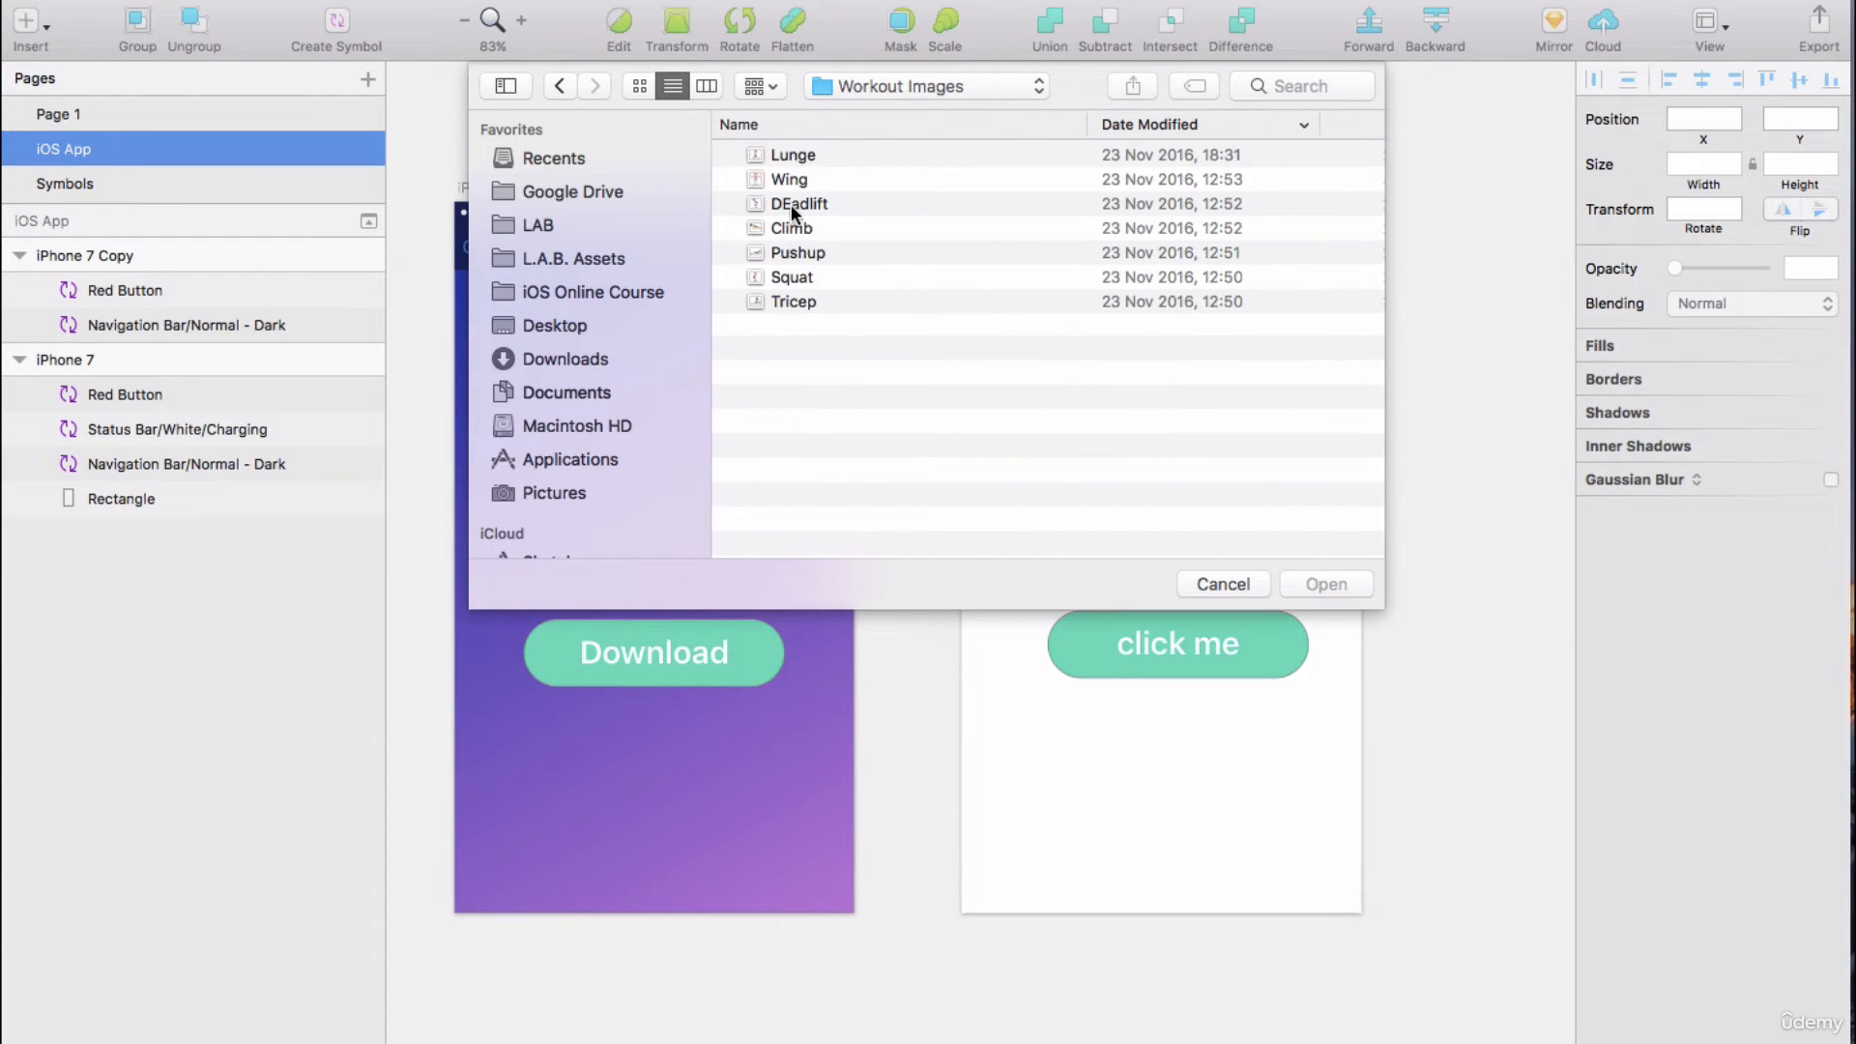
click(790, 205)
click(791, 155)
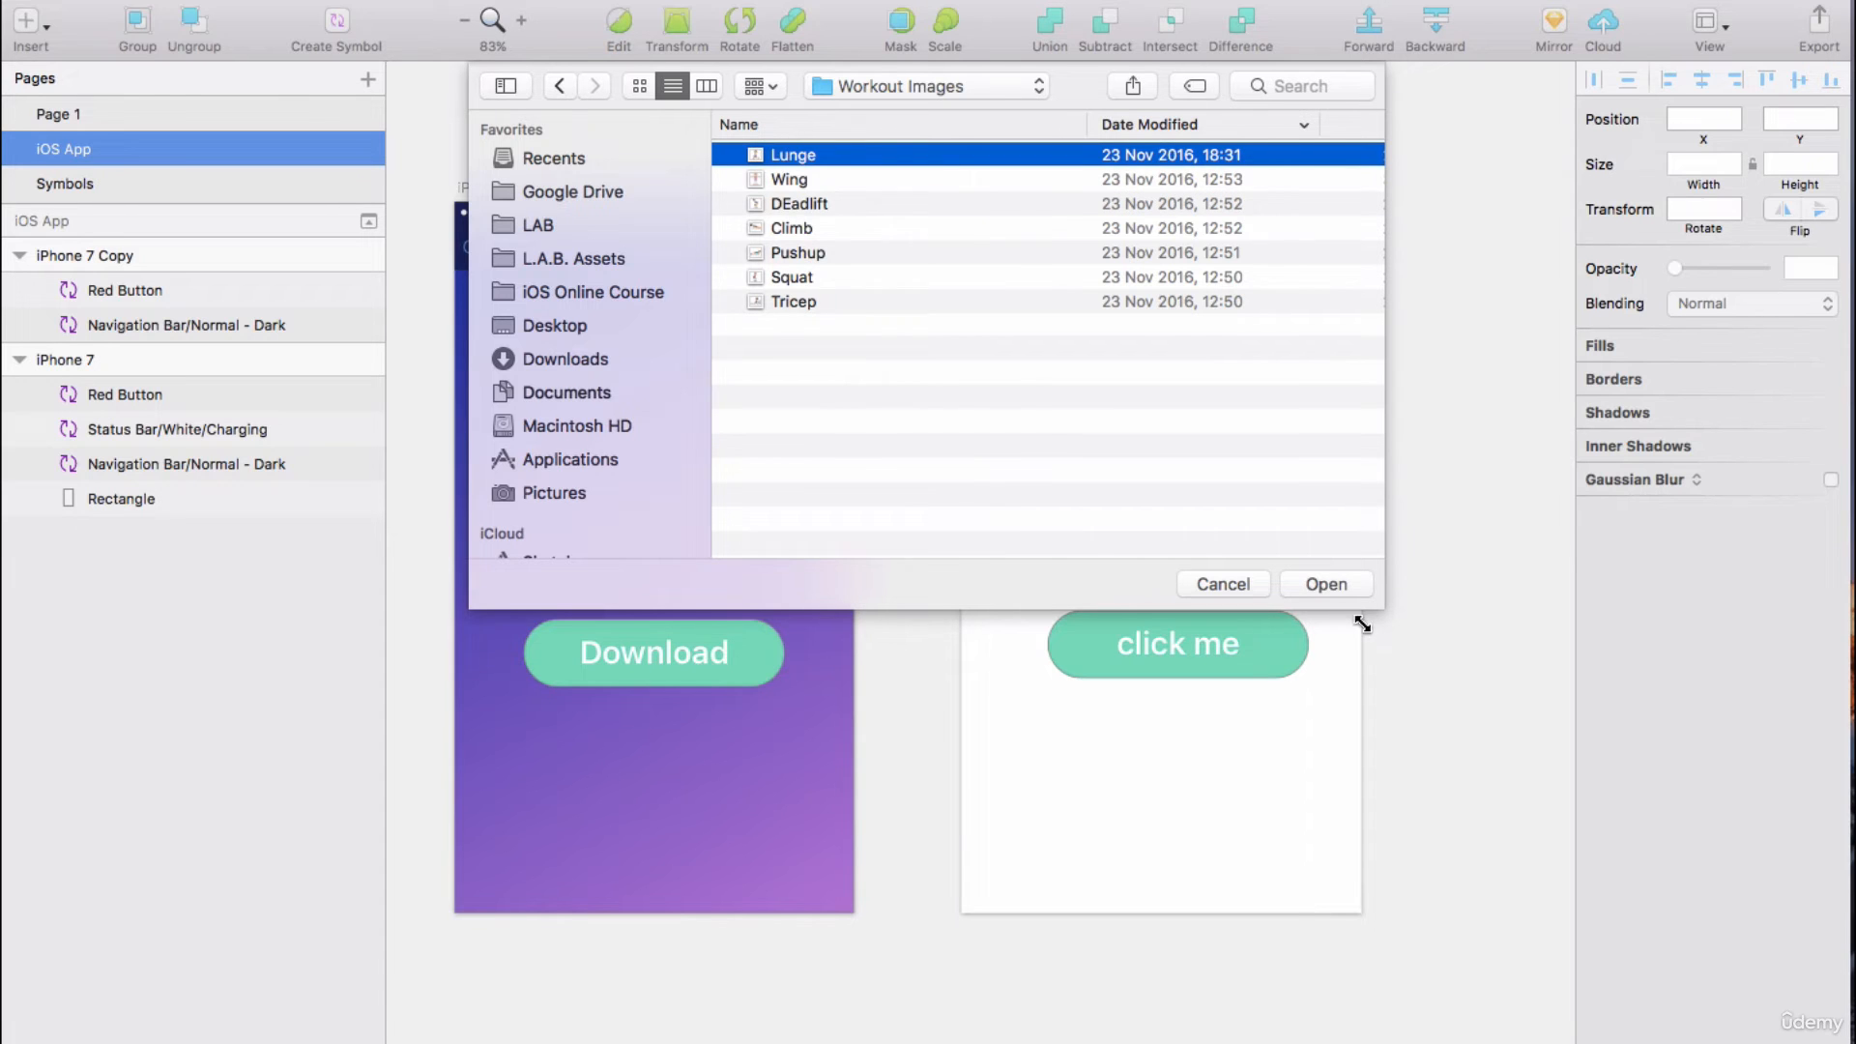
click(1308, 583)
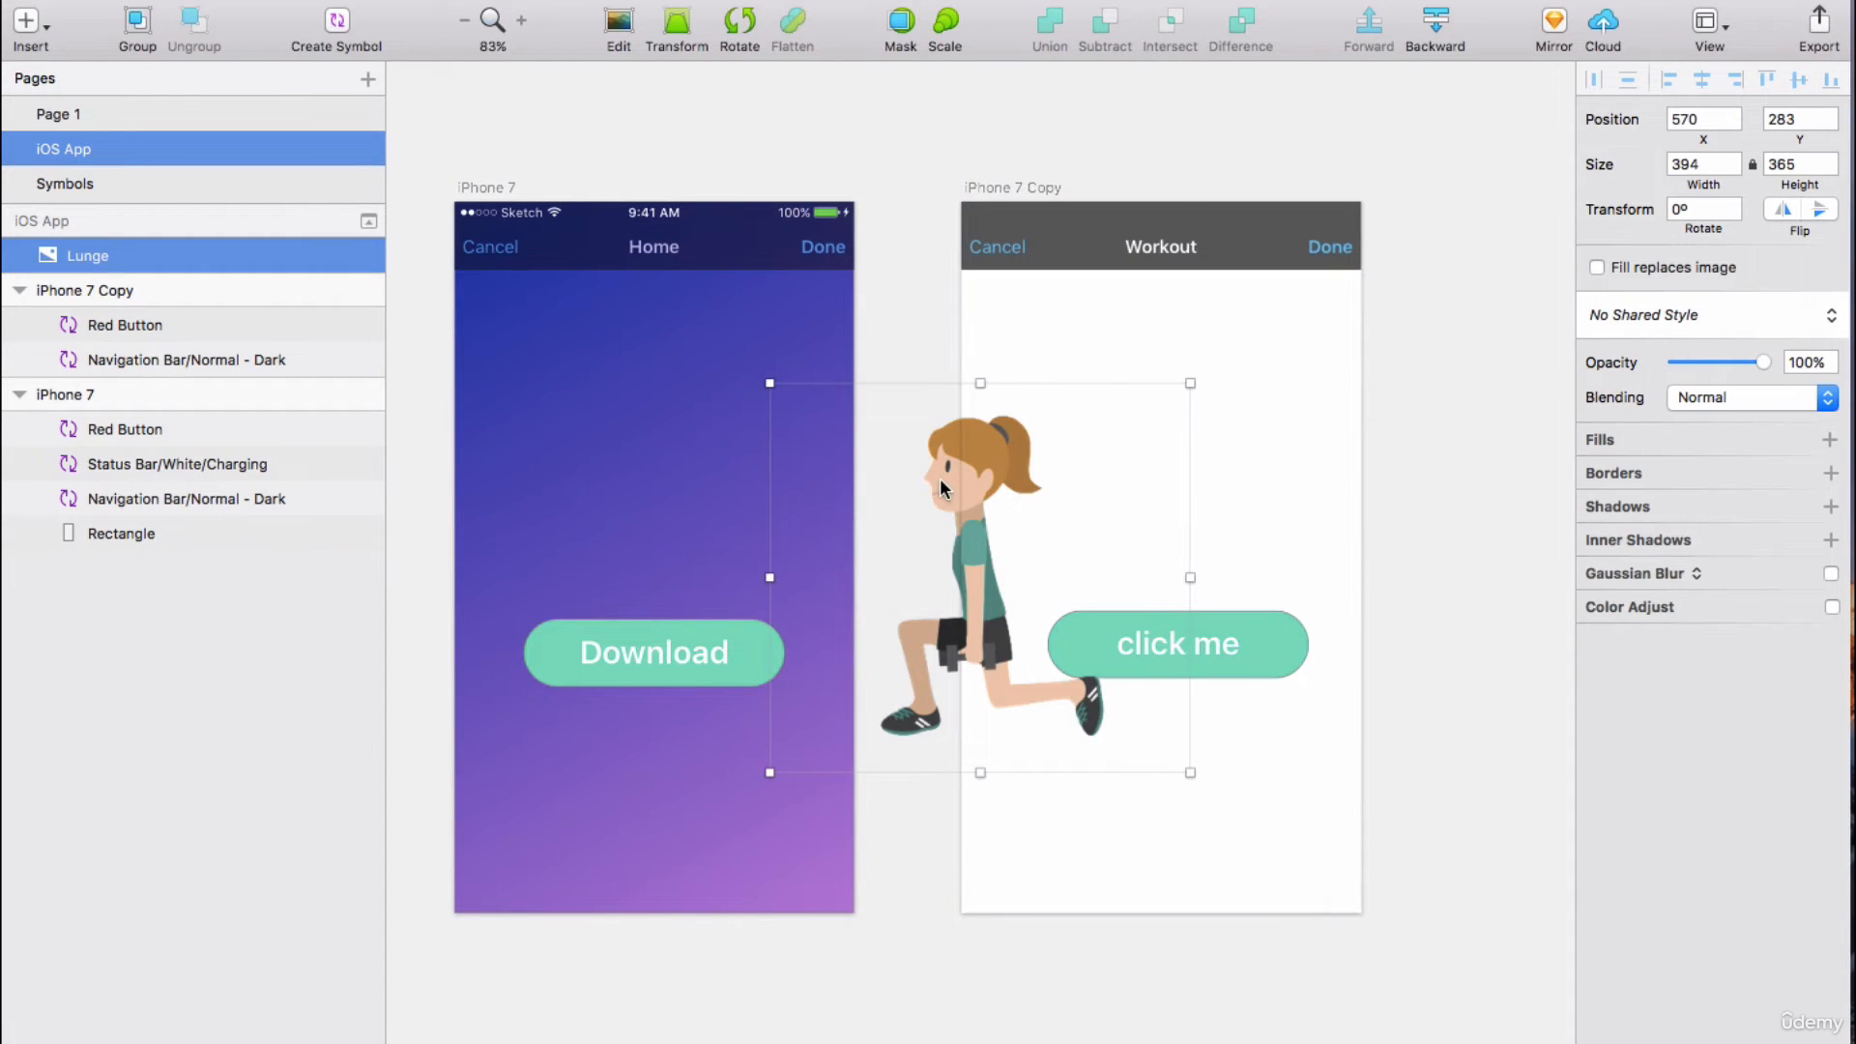
Shrink the Lunge image to about 188 × 174, placed at about X 187, Y 107 on the Home artboard, and order it directly below the status bar layer.
drag(940, 478, 588, 352)
scroll(587, 352, left, 3)
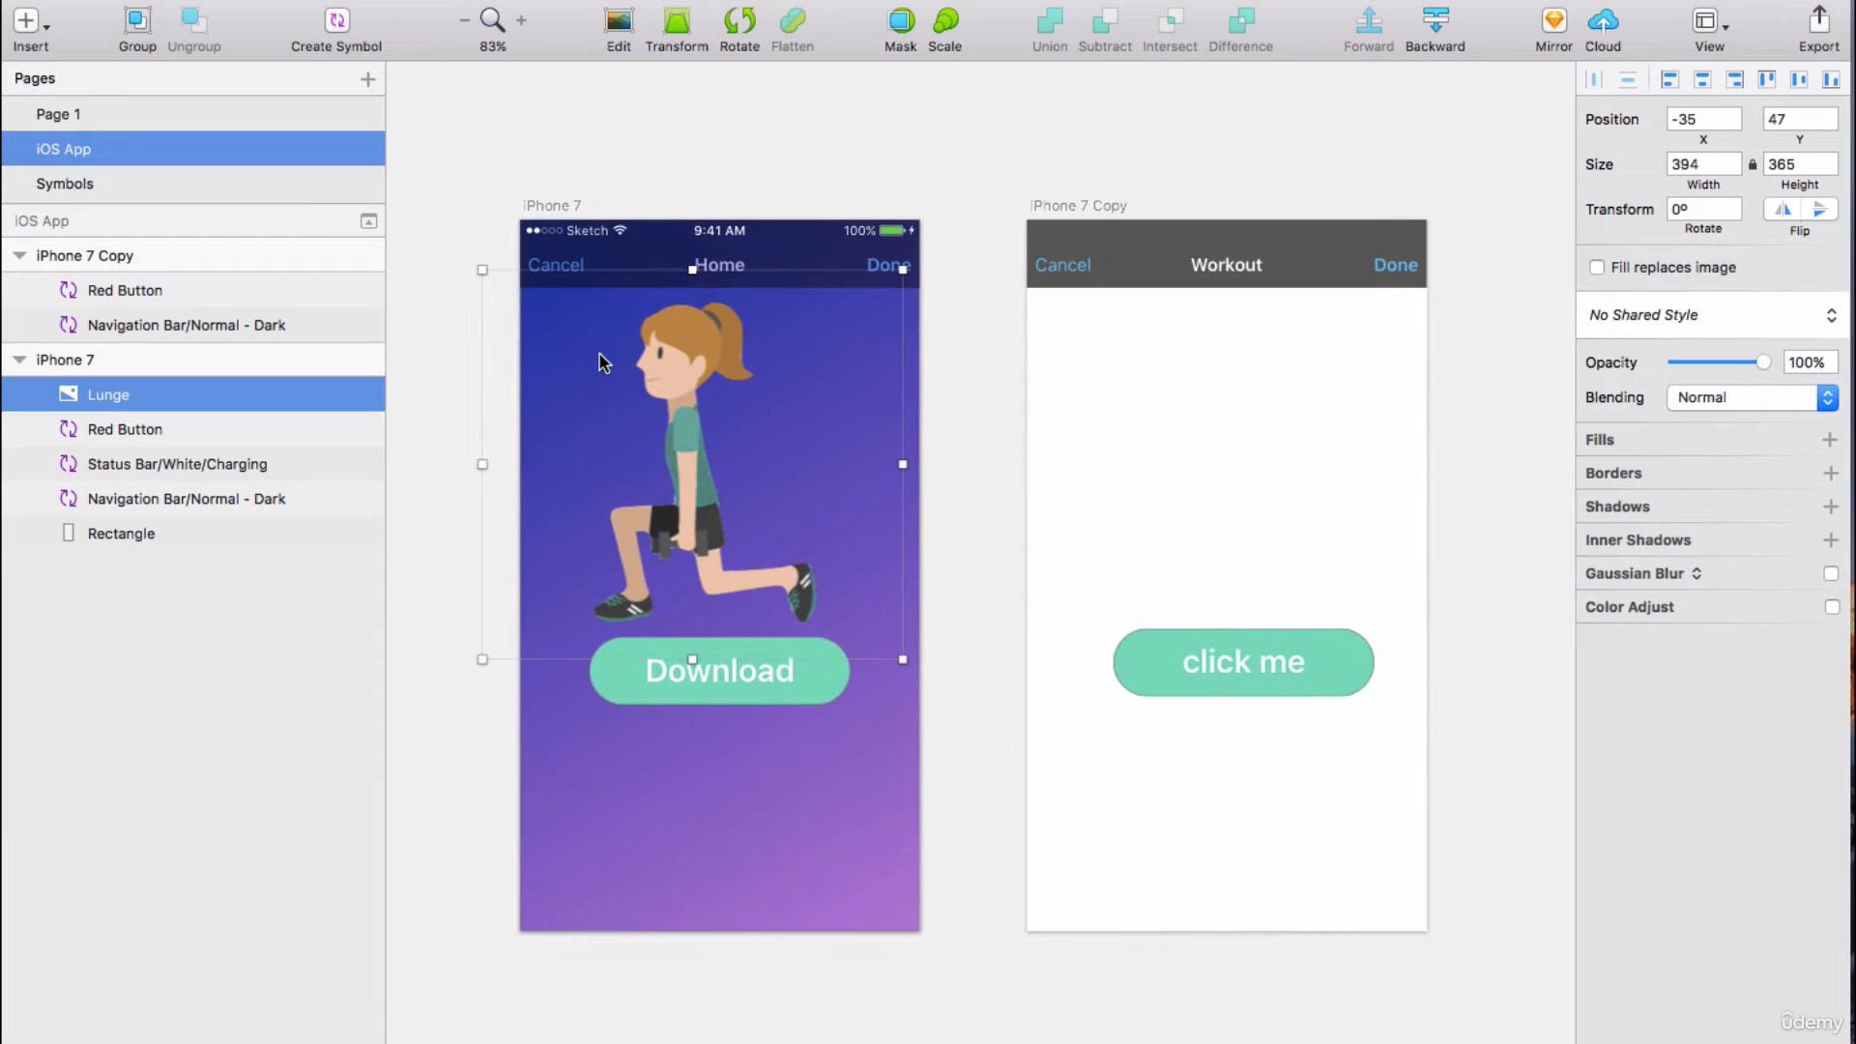
drag(899, 268, 688, 473)
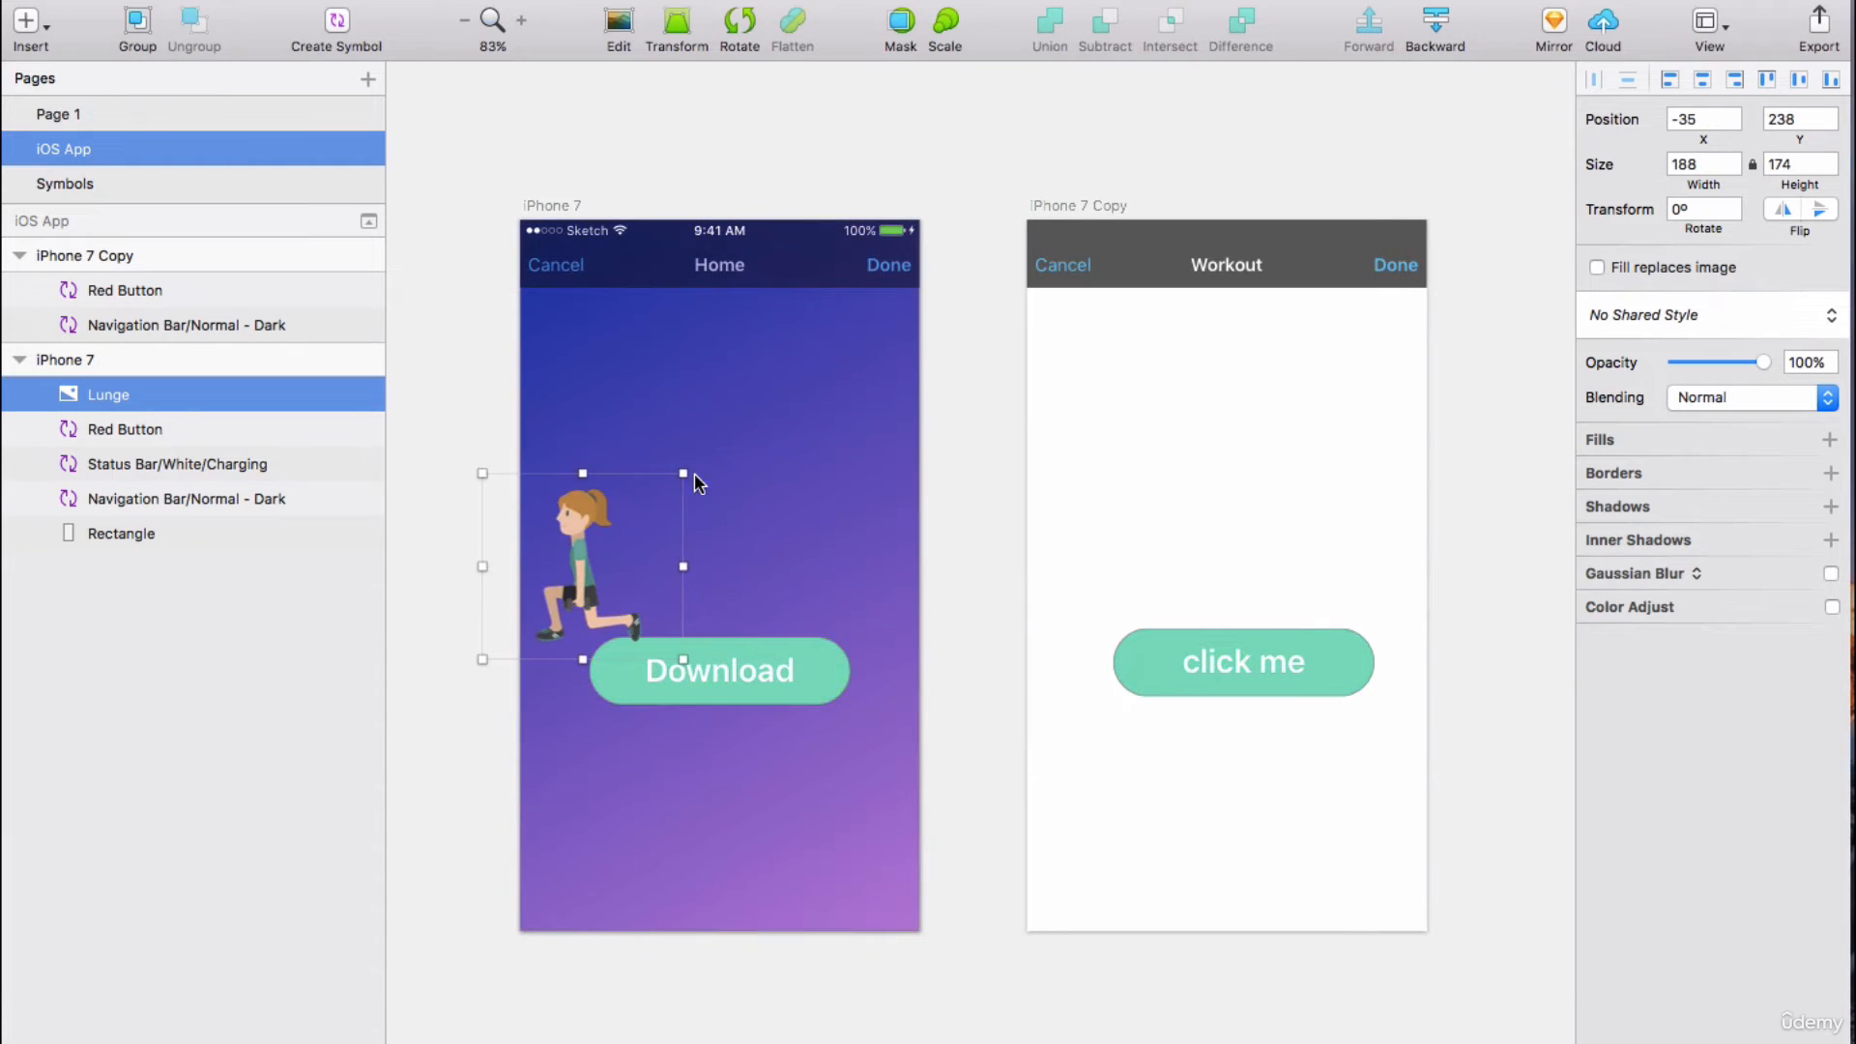
drag(579, 551, 716, 418)
drag(109, 395, 139, 448)
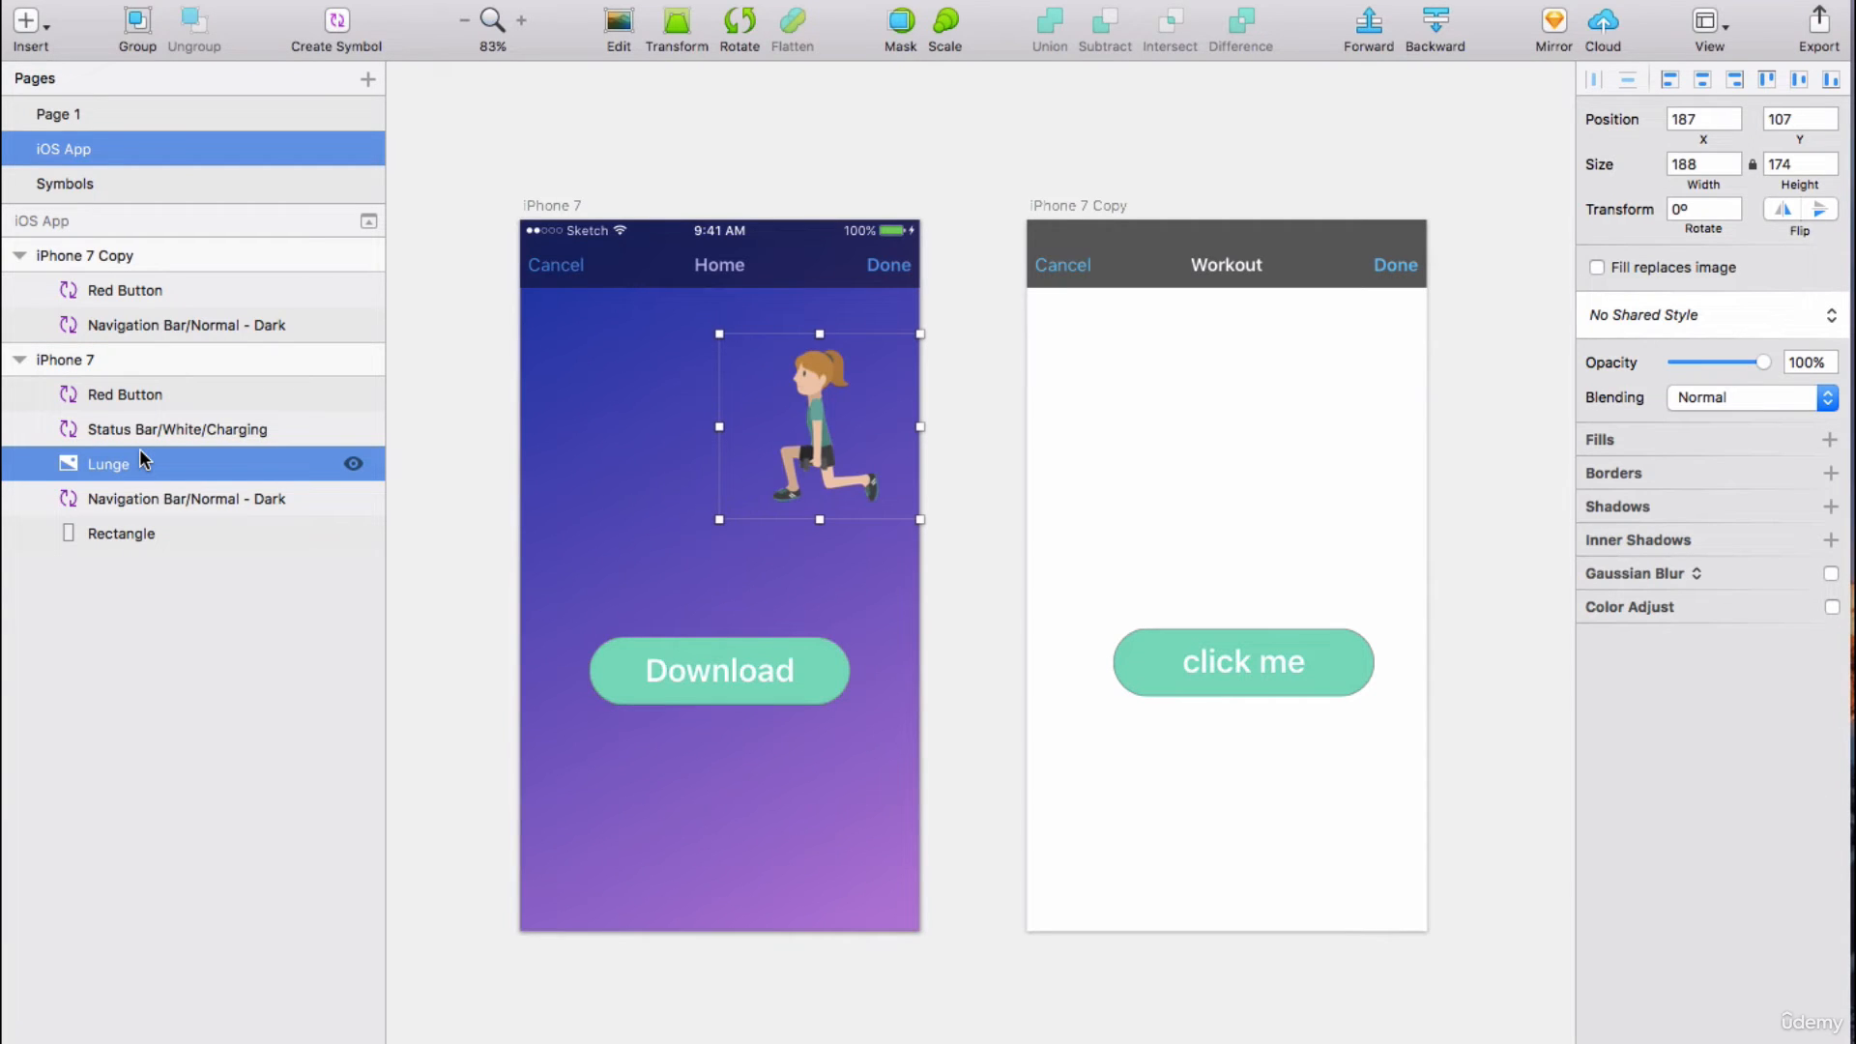
Centre the Lunge image and the Download button horizontally on the Home artboard's background rectangle.
super+click(89, 391)
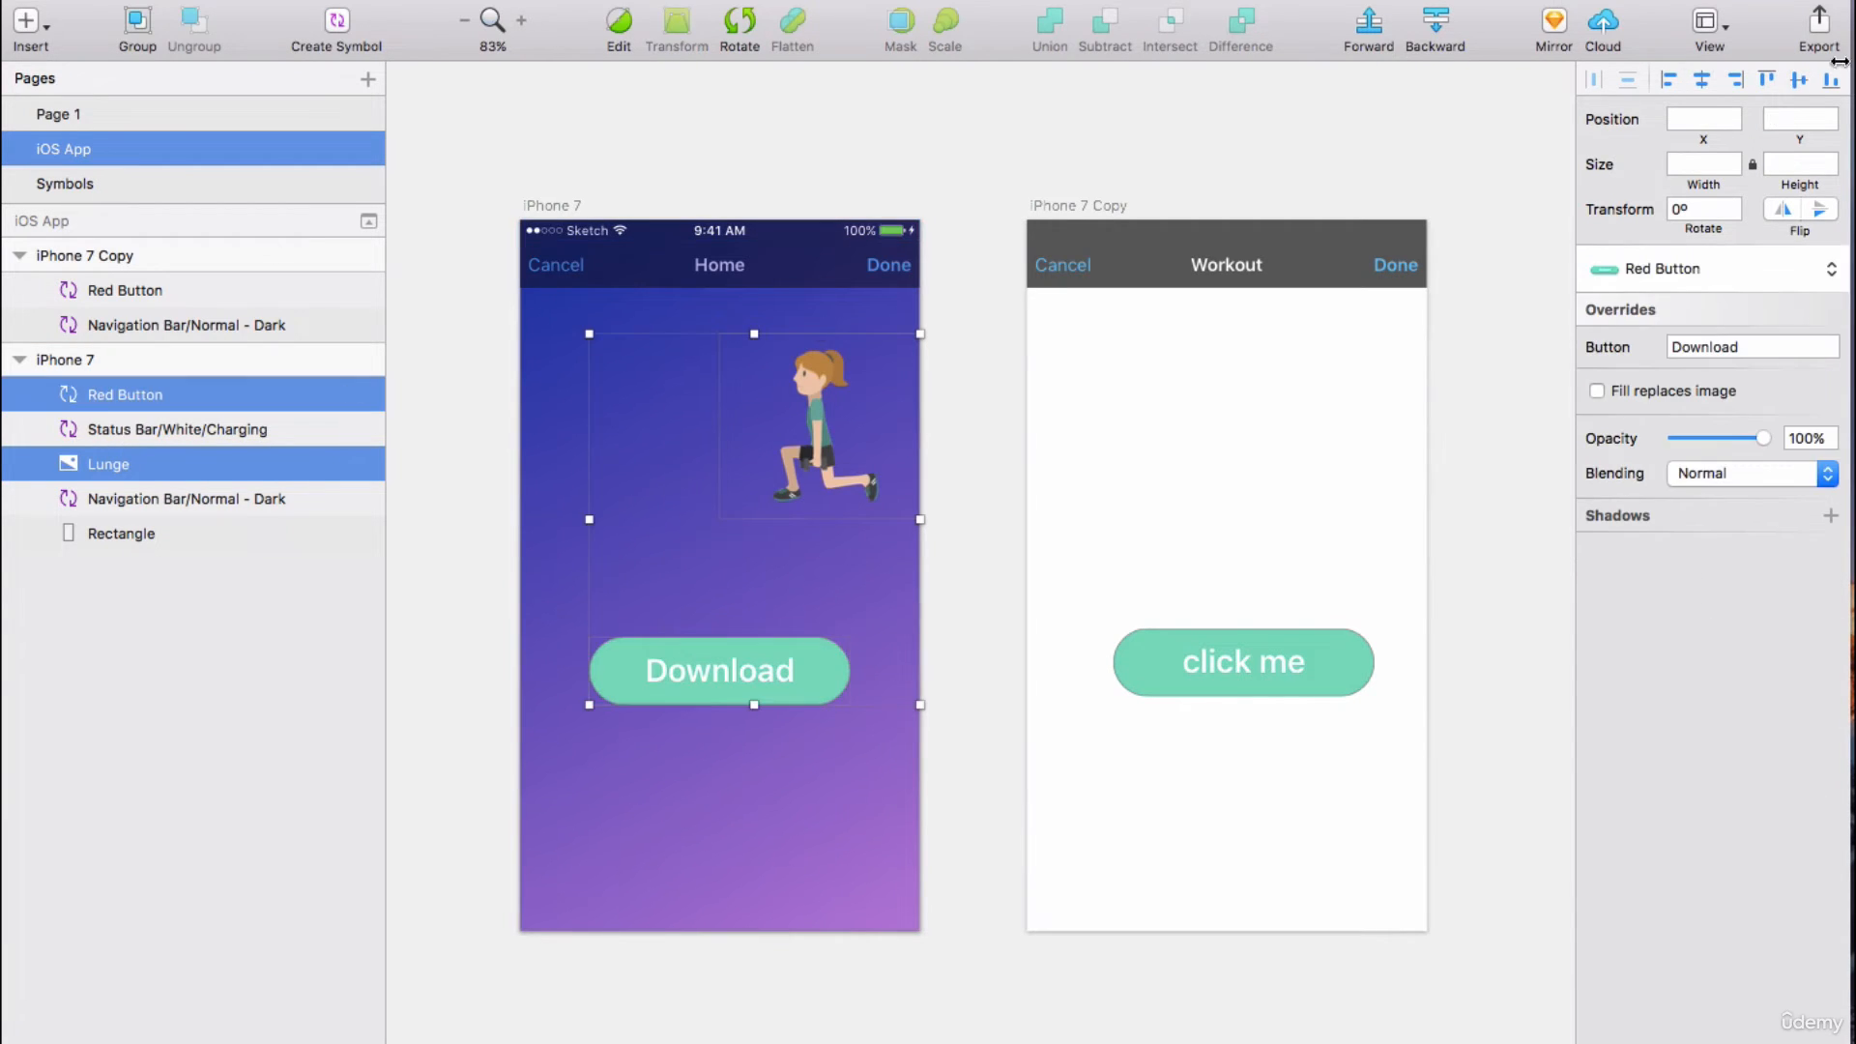
click(1702, 79)
click(754, 425)
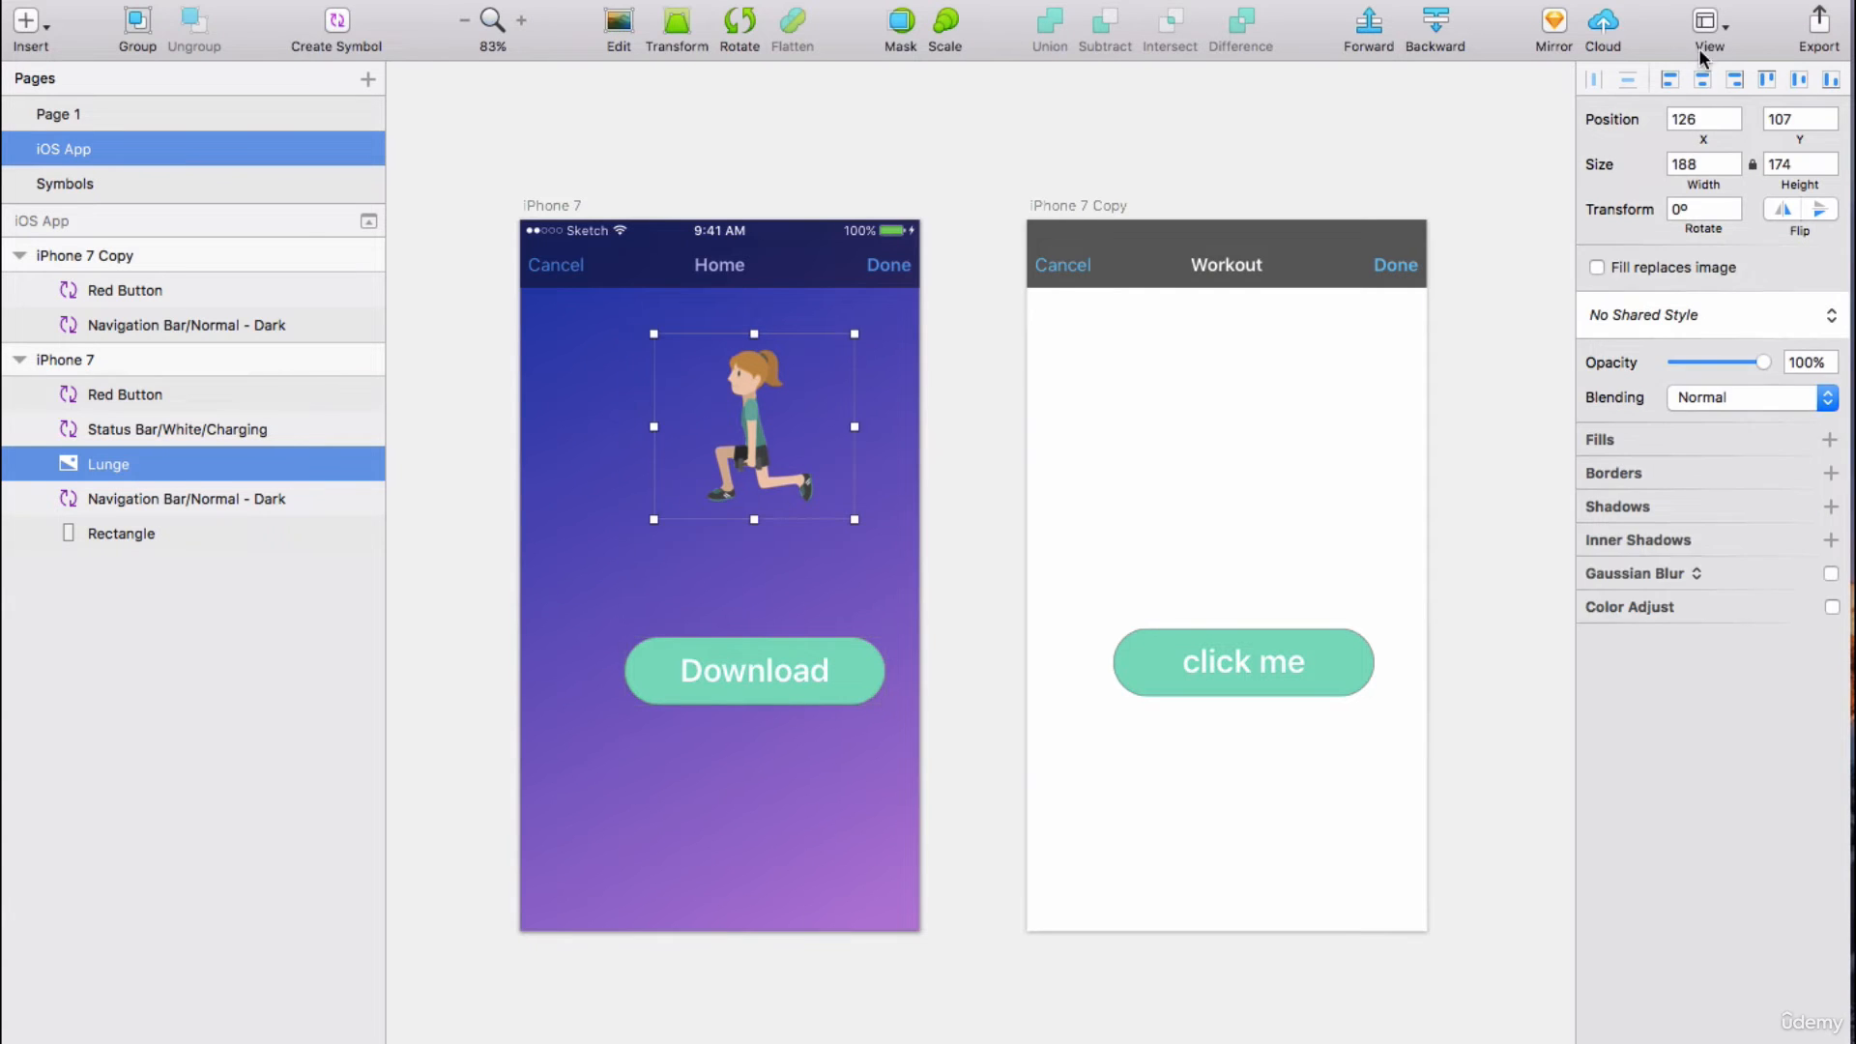
drag(445, 331, 936, 721)
click(1703, 82)
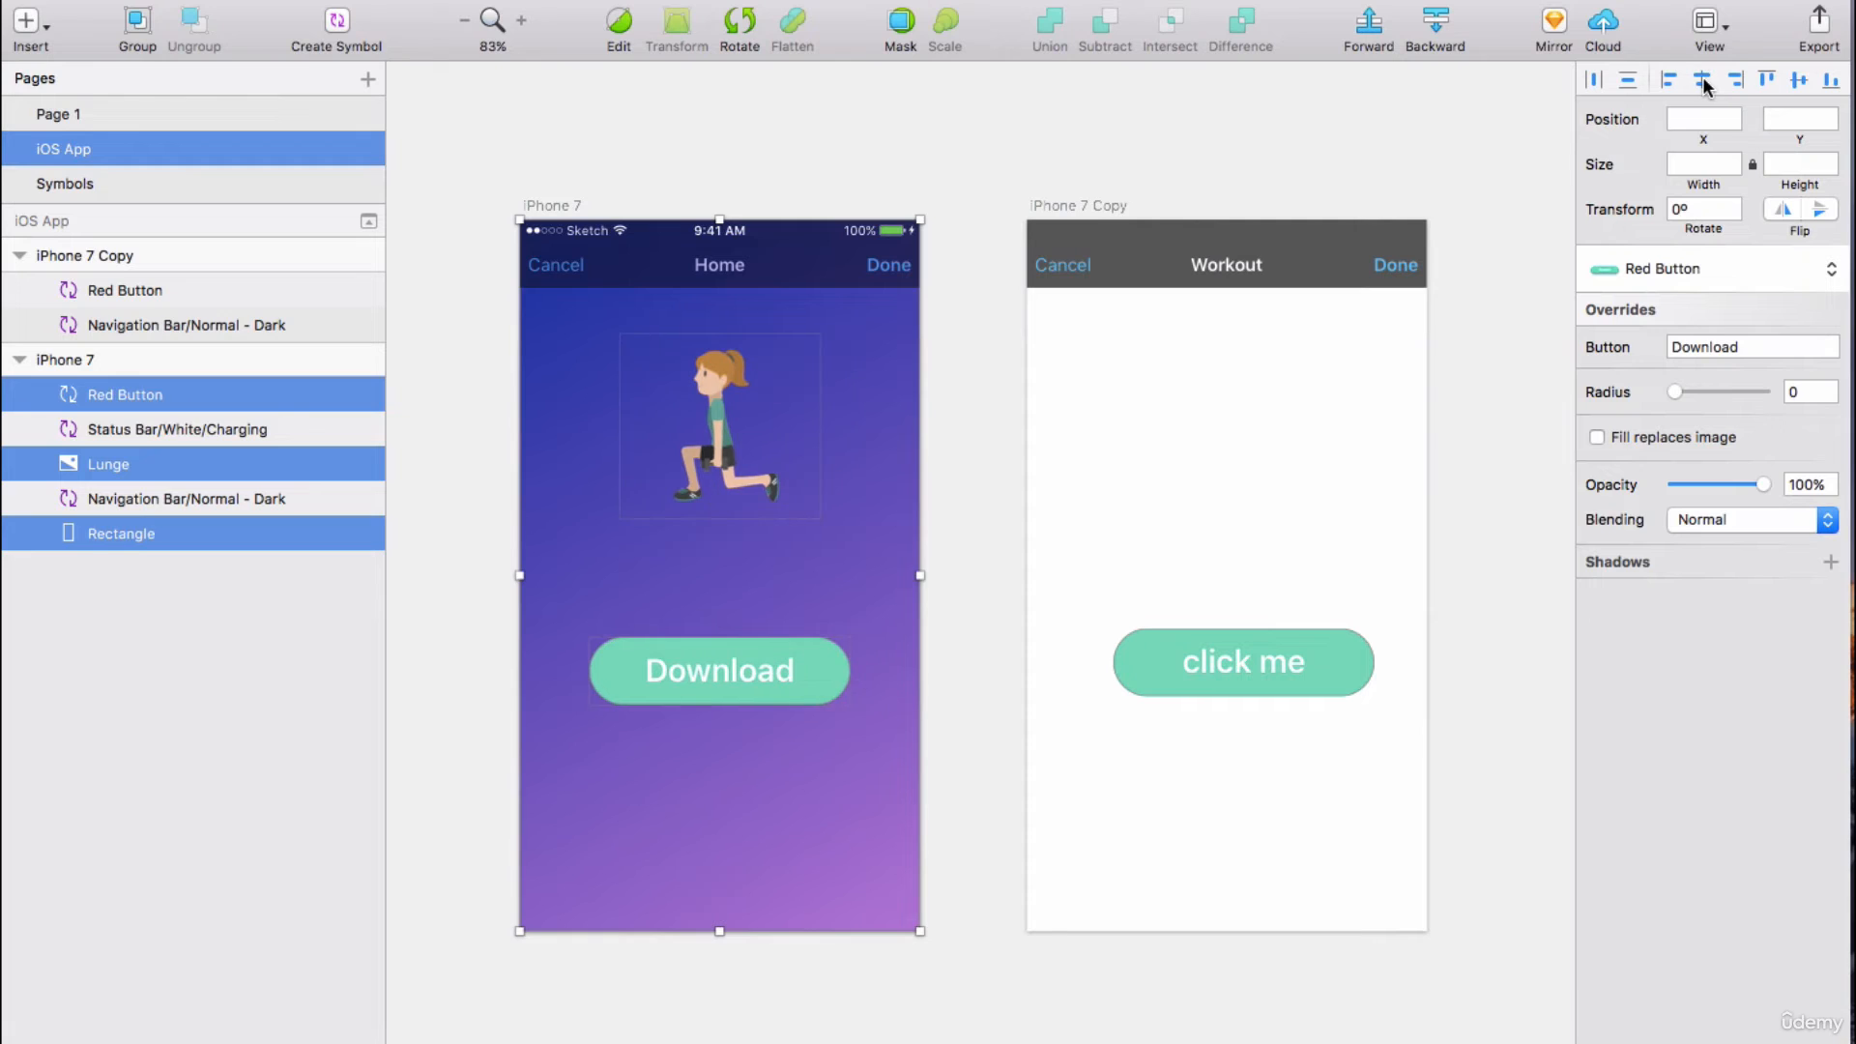
click(717, 166)
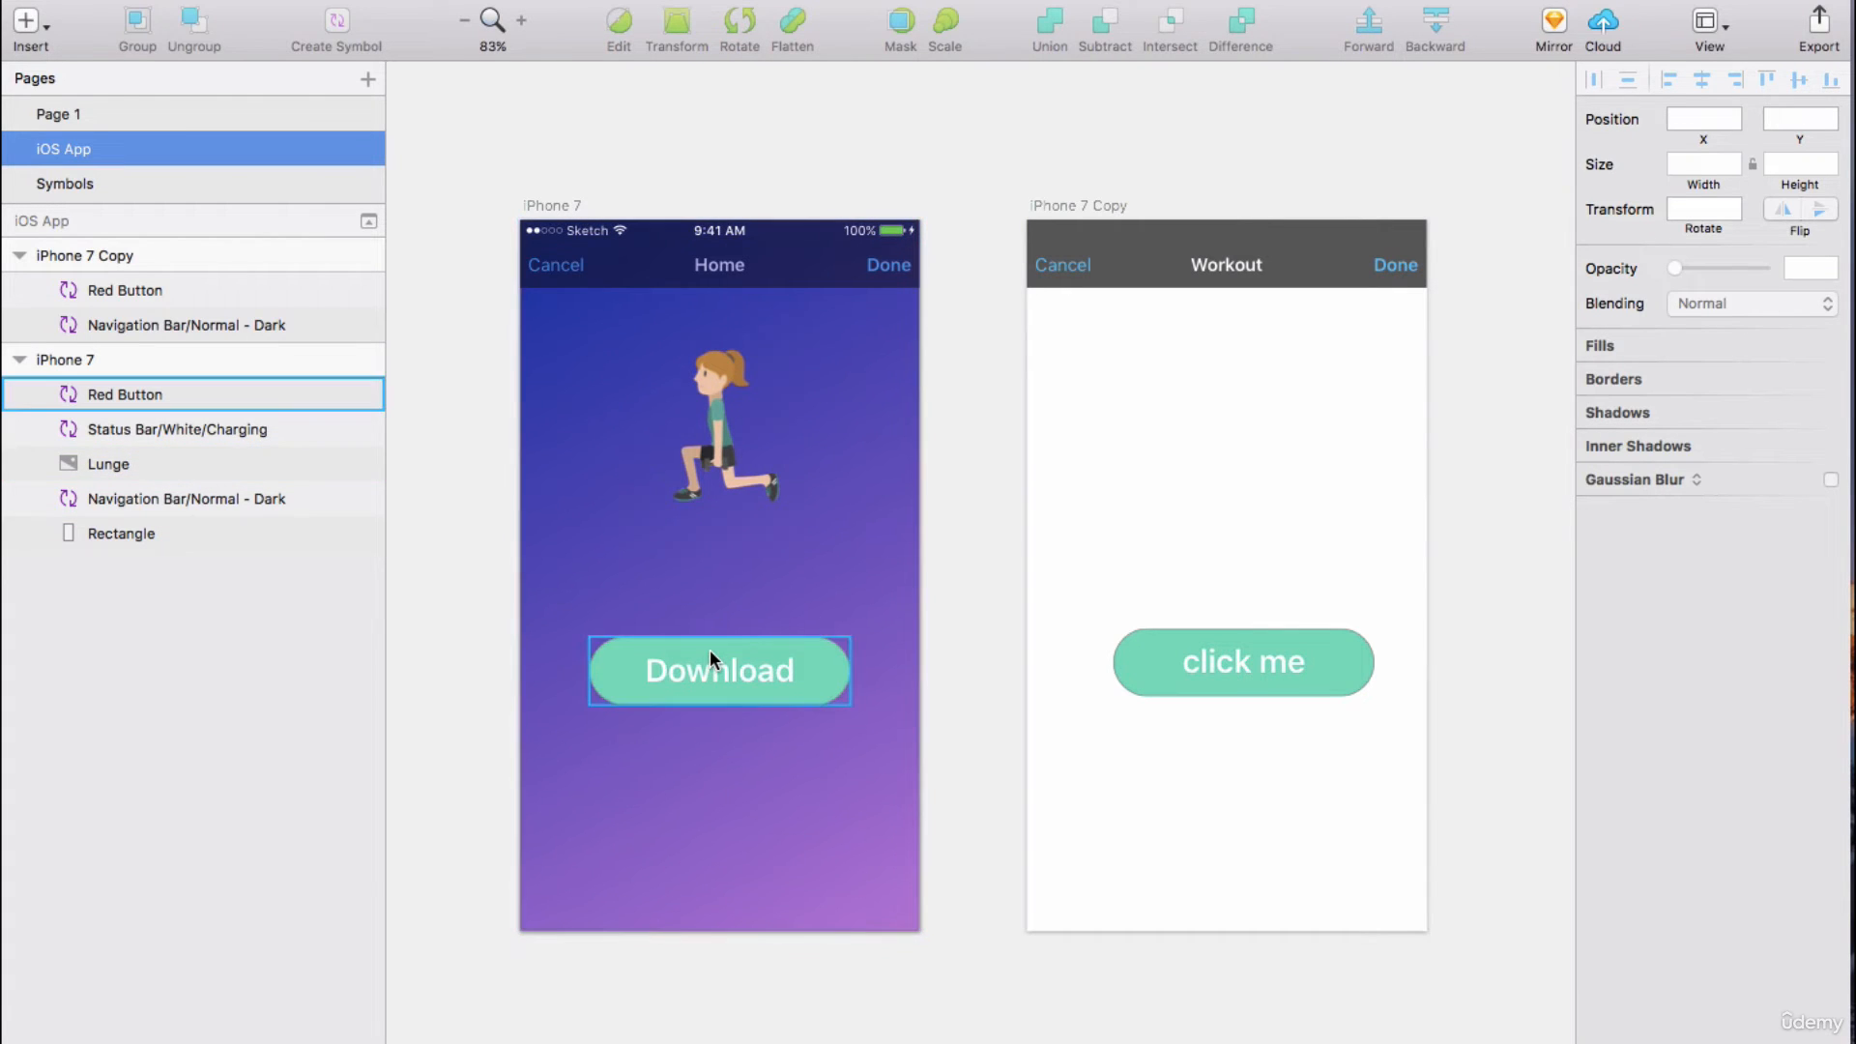
Examine the template's cell and alert symbols on the Symbols page and return to the iOS App page.
scroll(1092, 170, right, 5)
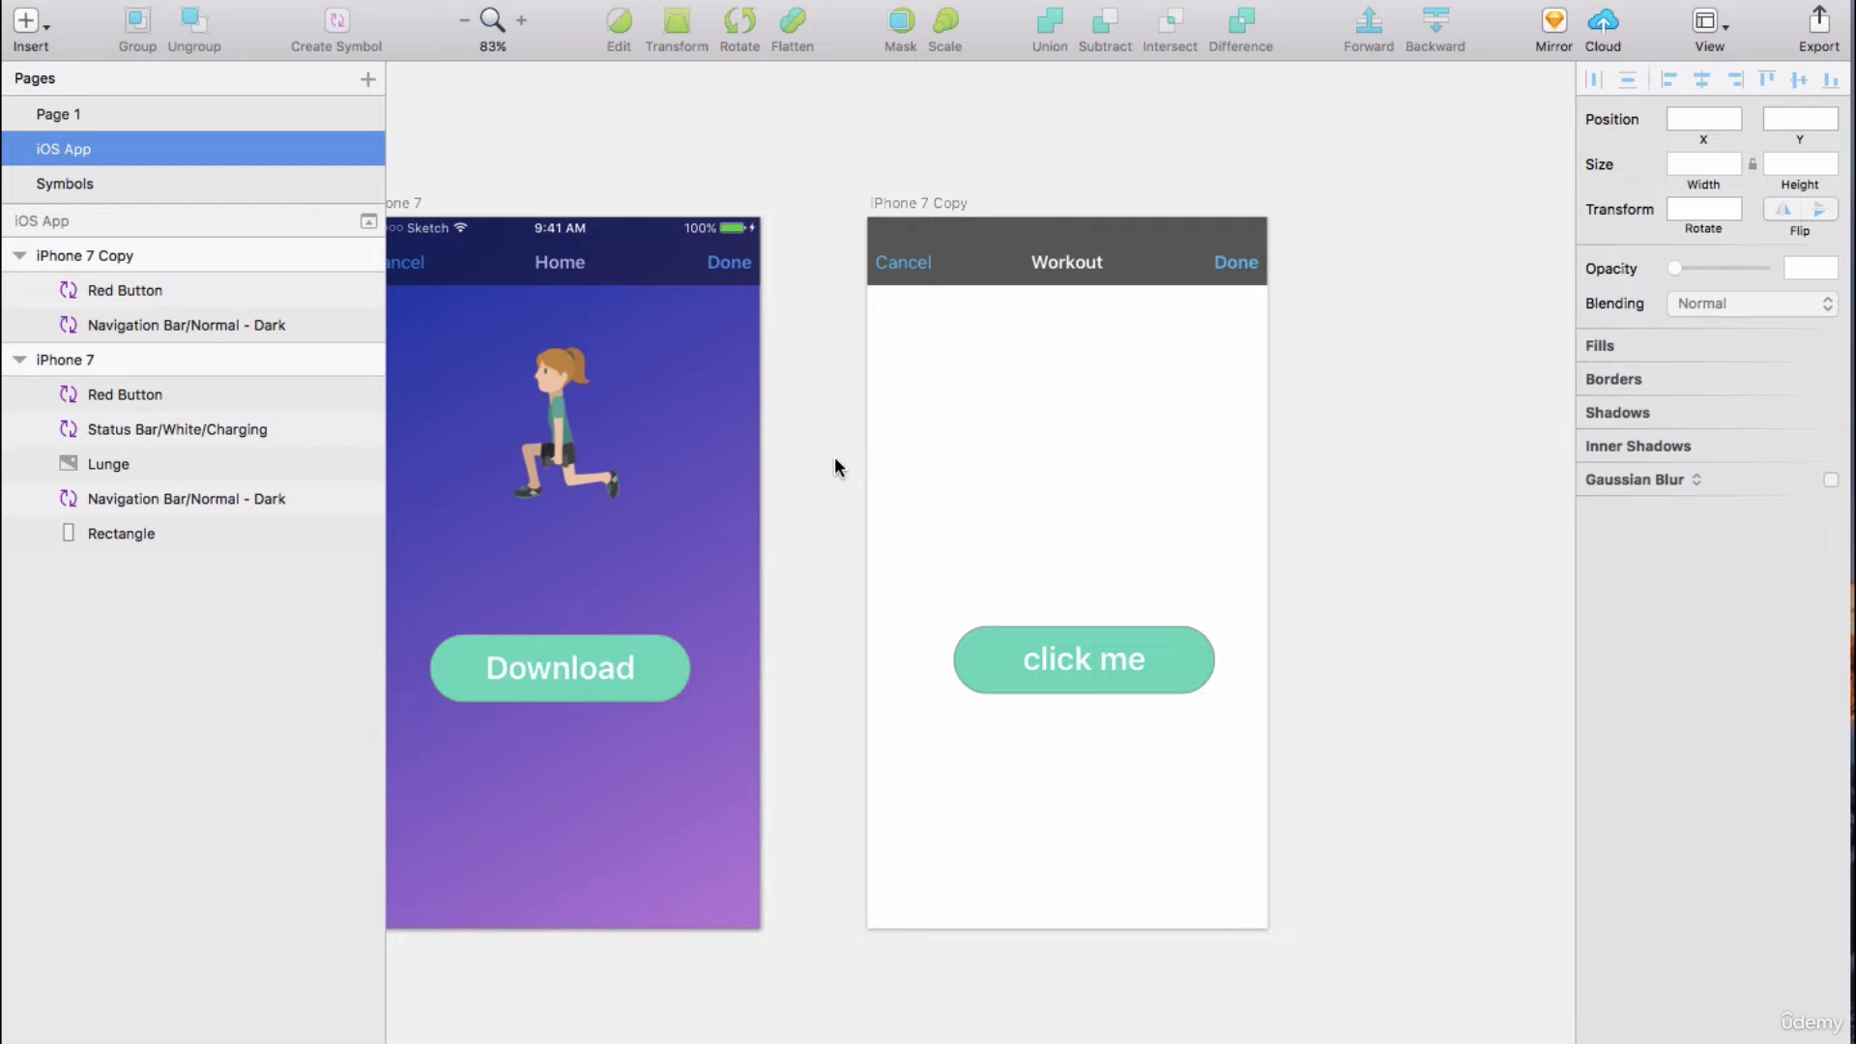
click(60, 186)
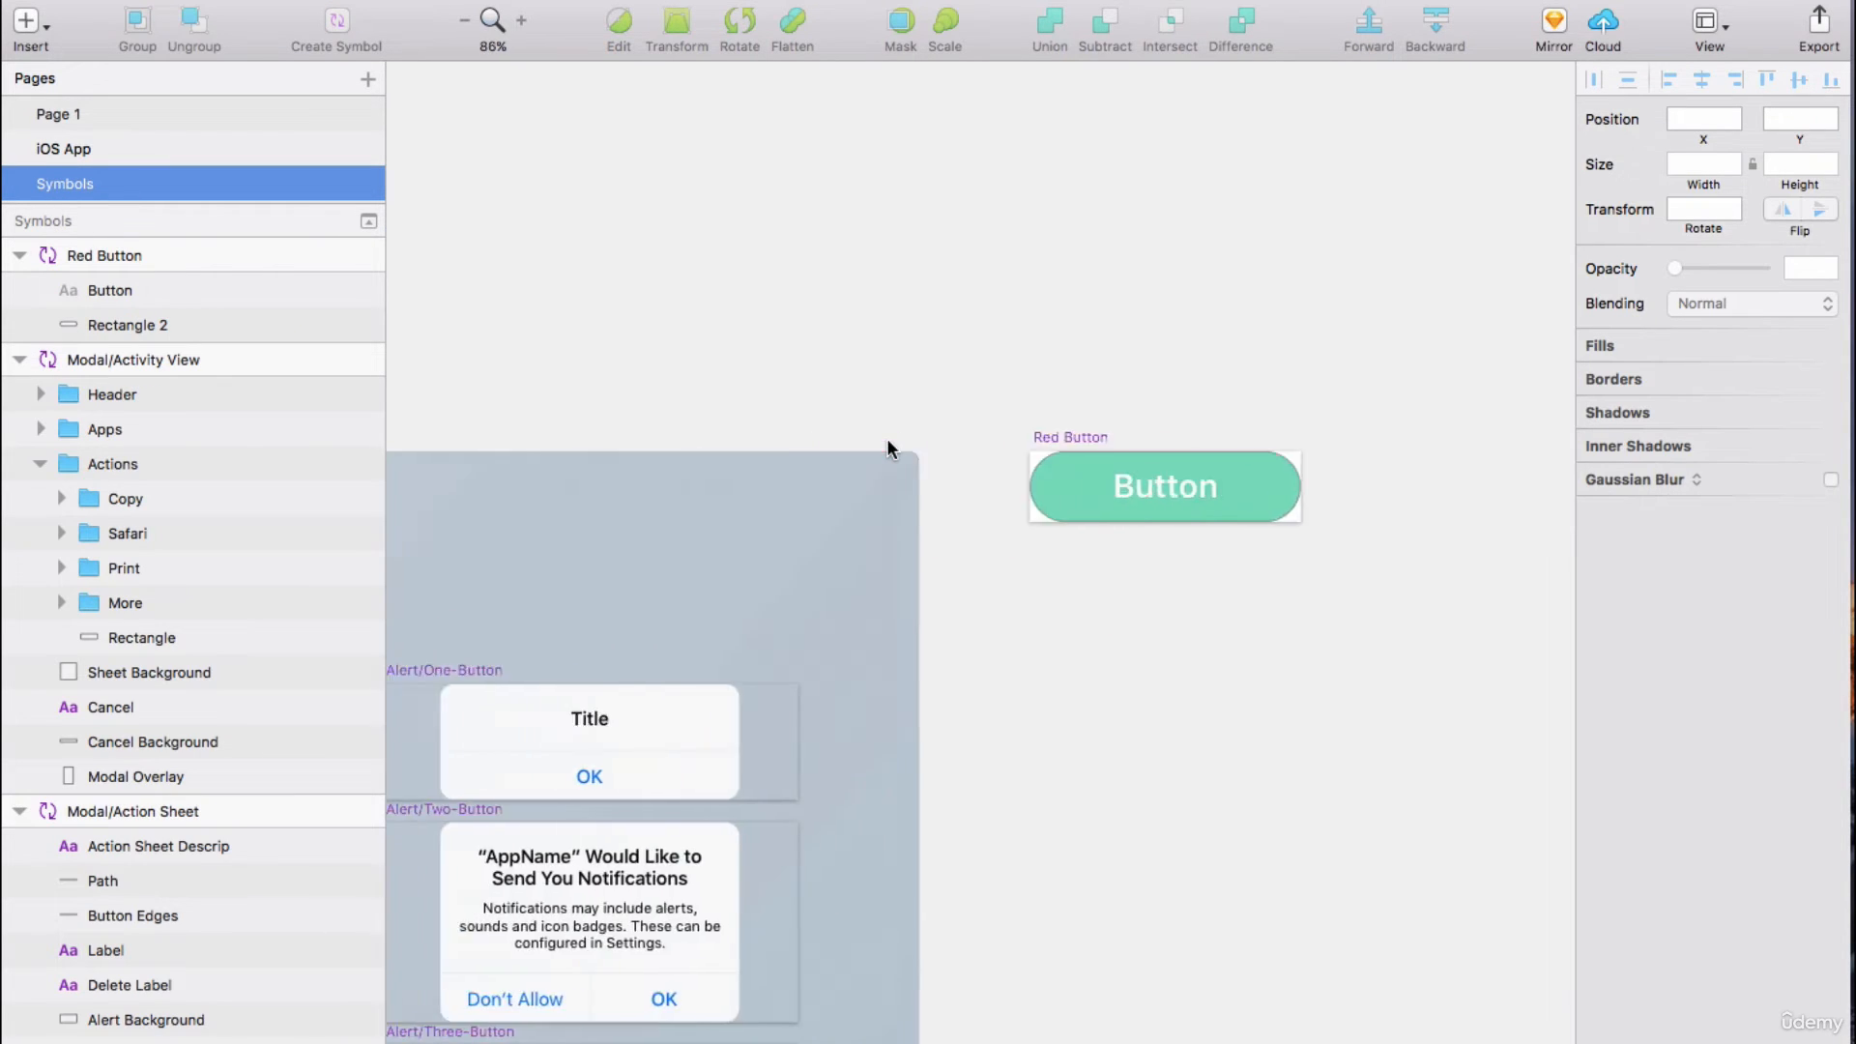
scroll(892, 493, left, 3)
scroll(925, 641, down, 3)
scroll(925, 641, left, 5)
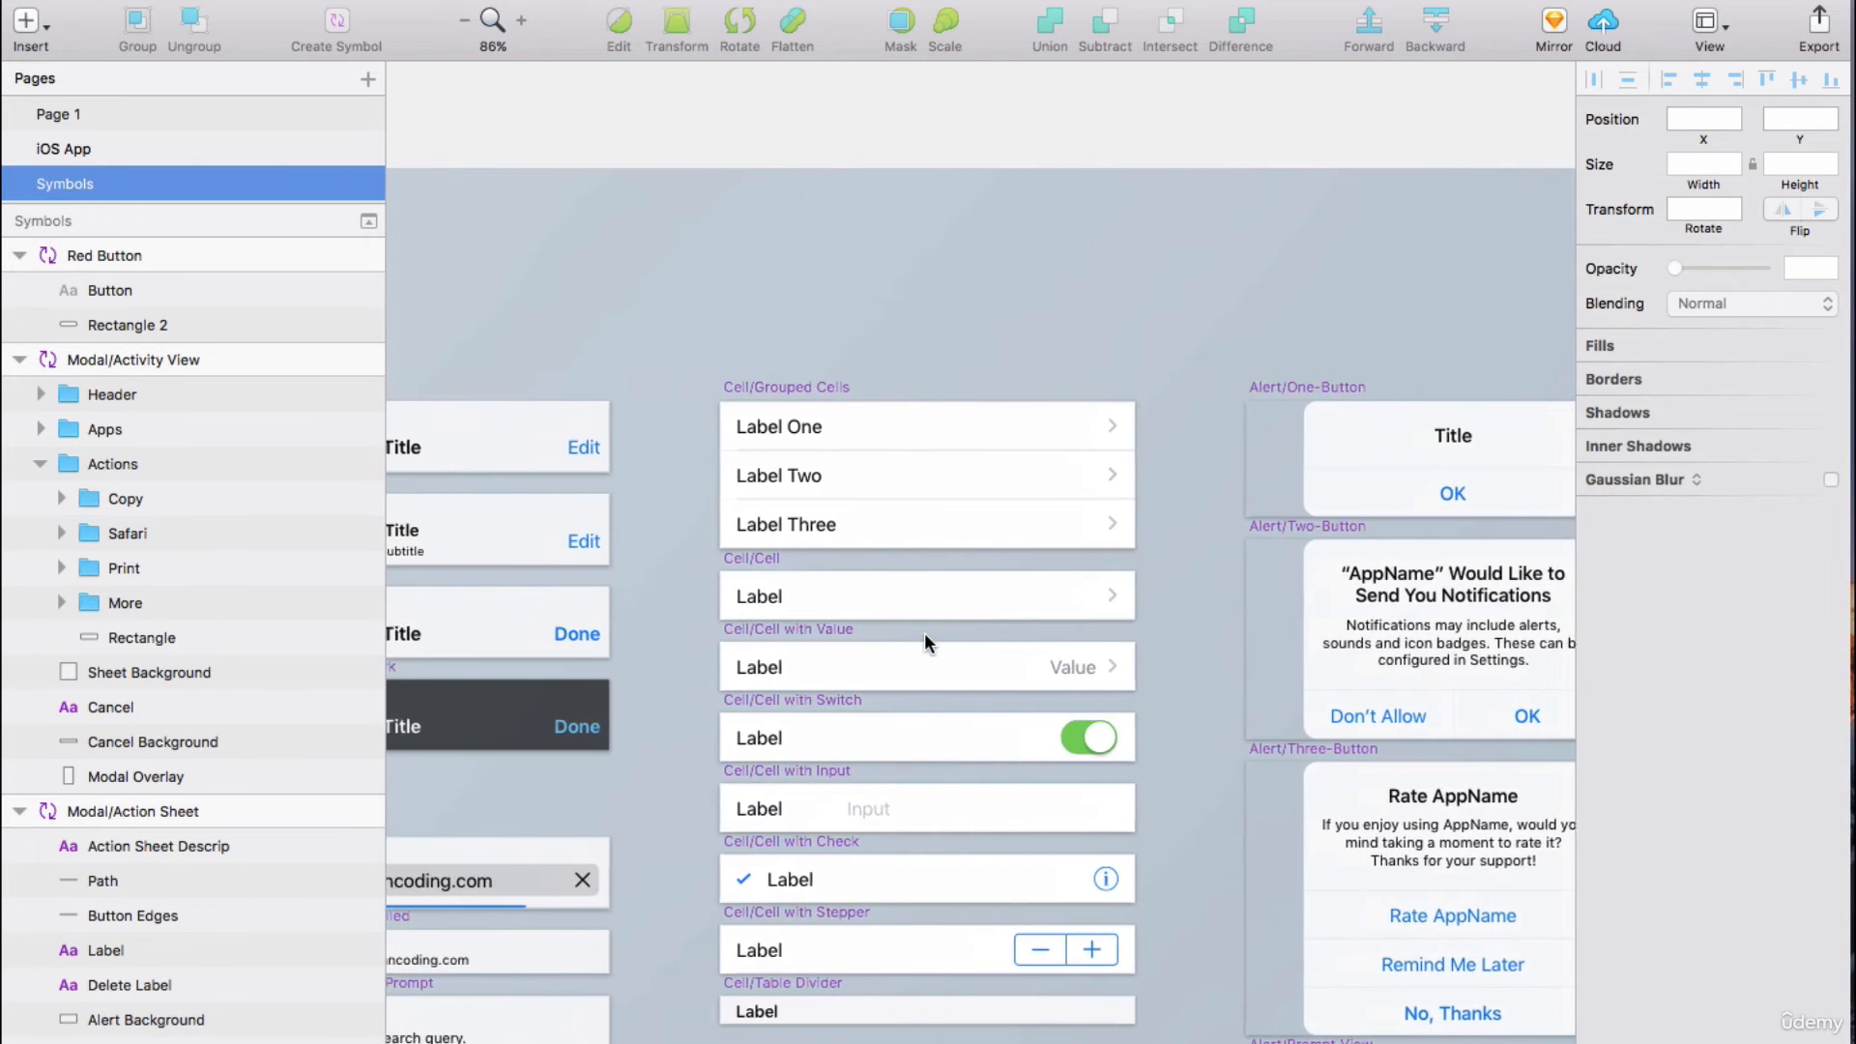
click(116, 148)
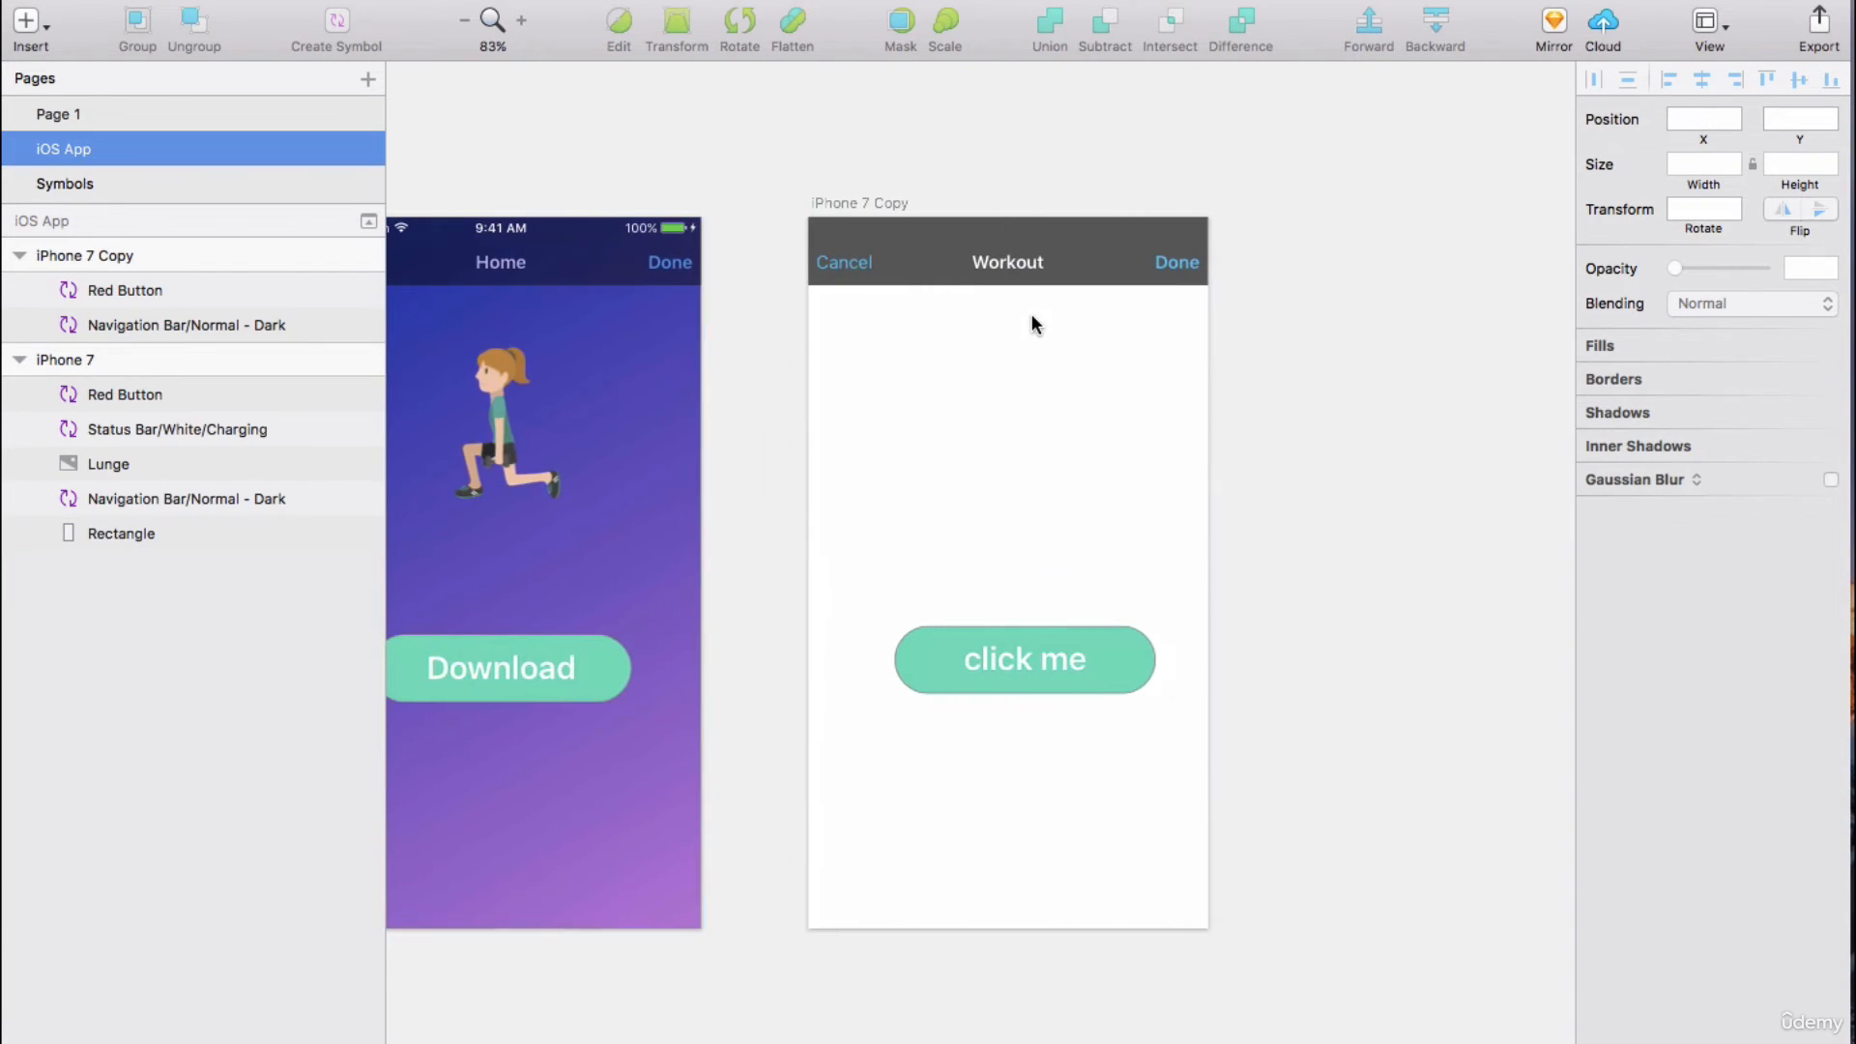
Look over the categories of symbols available for insertion without inserting one.
click(26, 20)
mouse_move(100, 372)
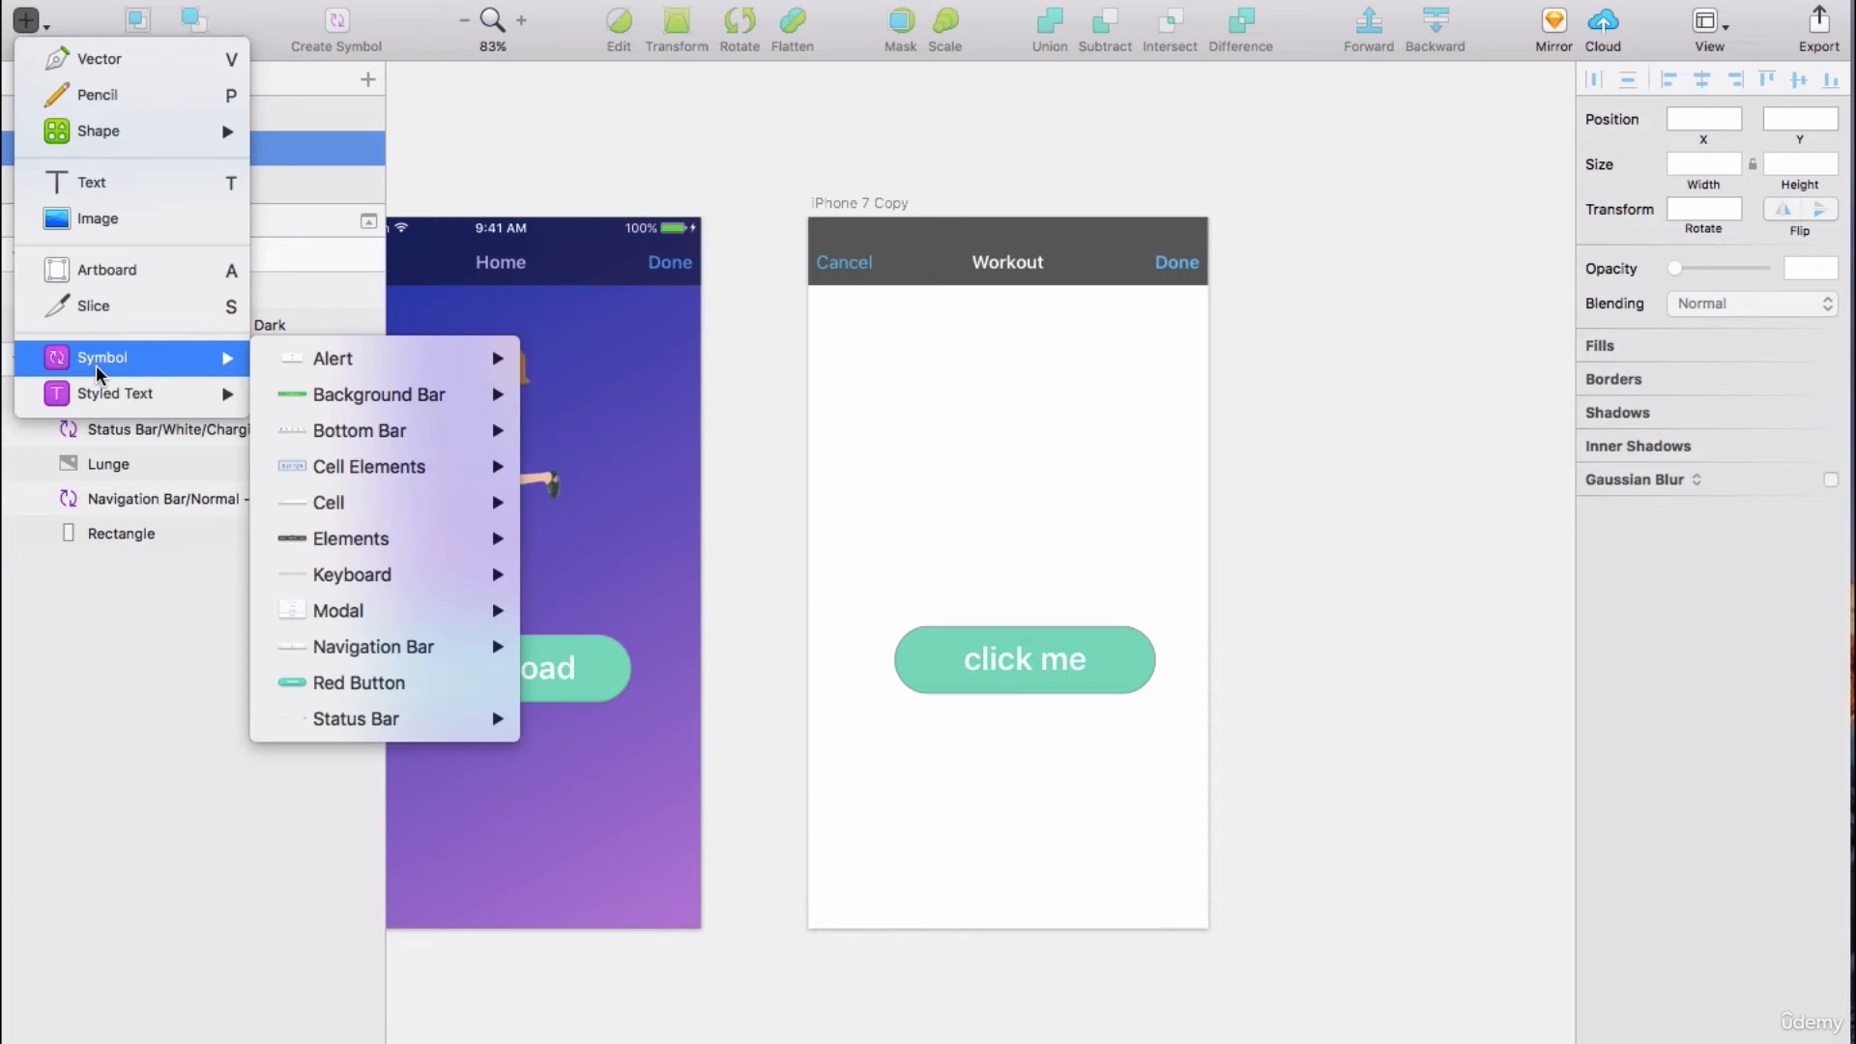
click(588, 140)
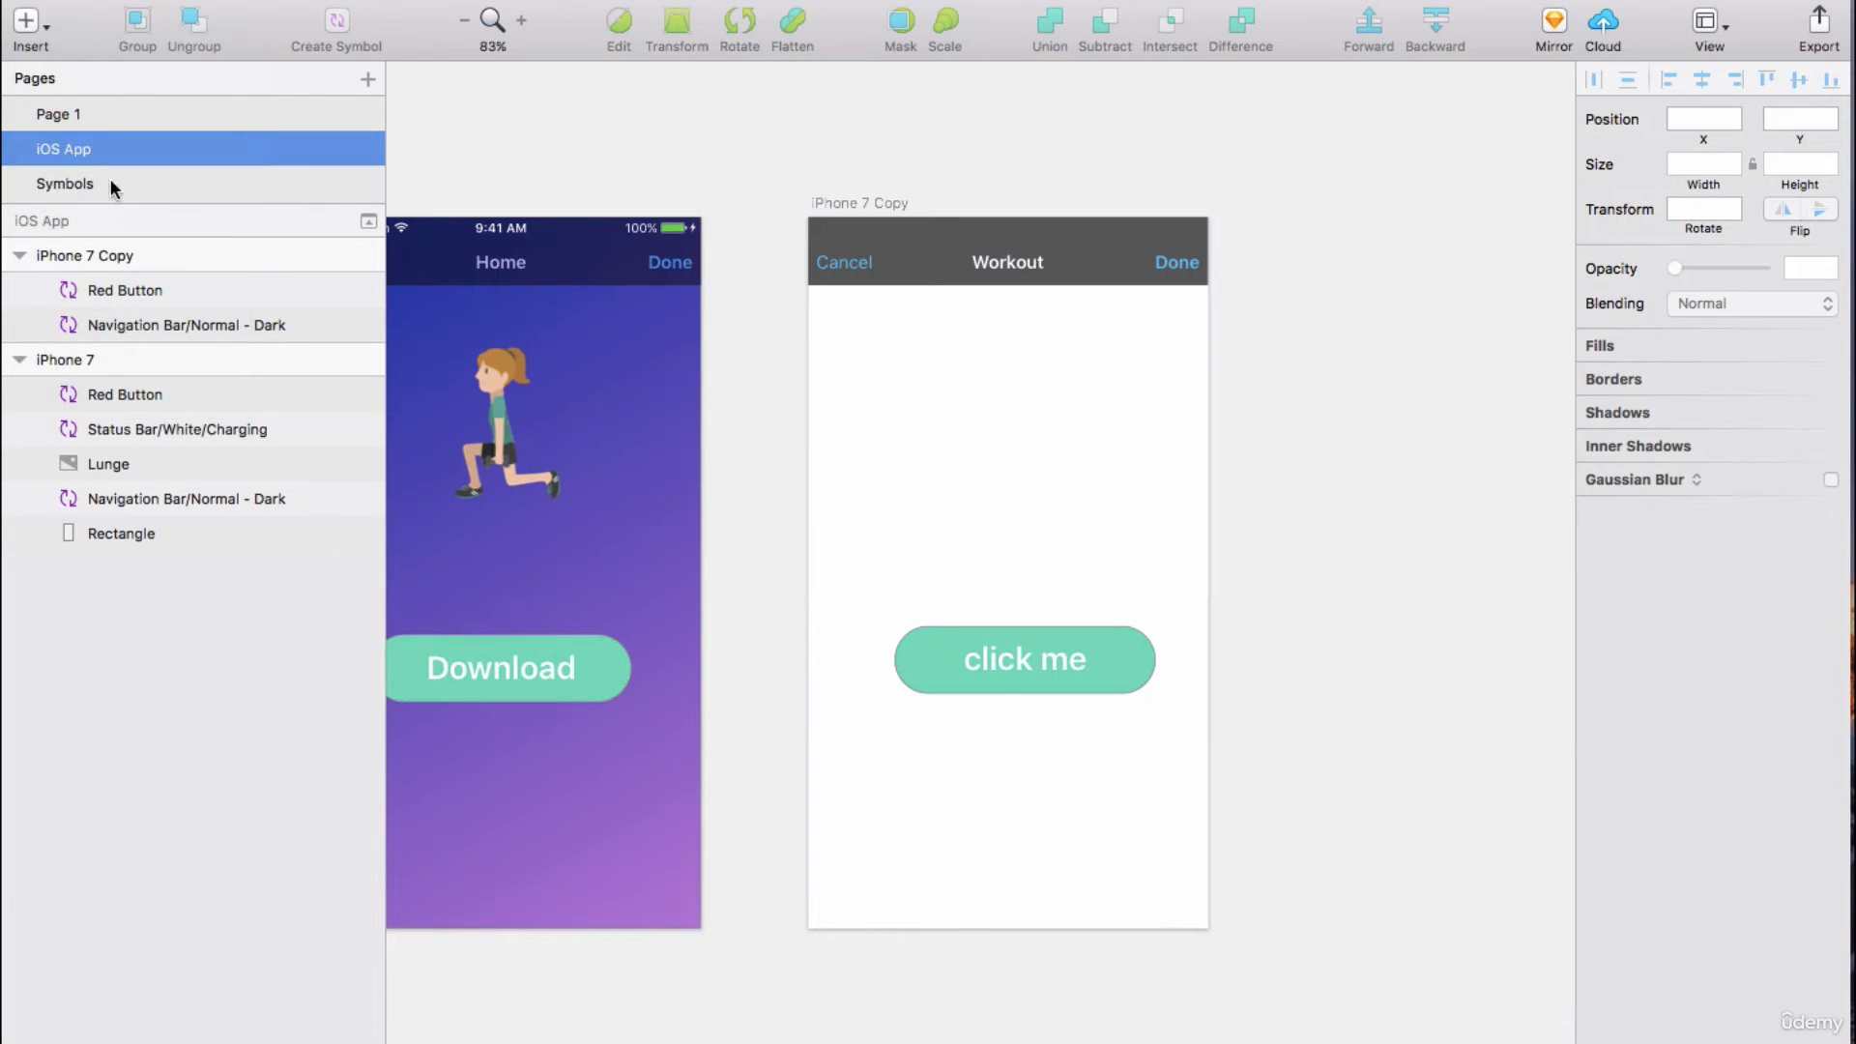
Examine the iOS UI template's keyboards and navigation bars on Page 1 and return to the iOS App page.
click(53, 118)
scroll(943, 487, down, 5)
scroll(944, 485, right, 3)
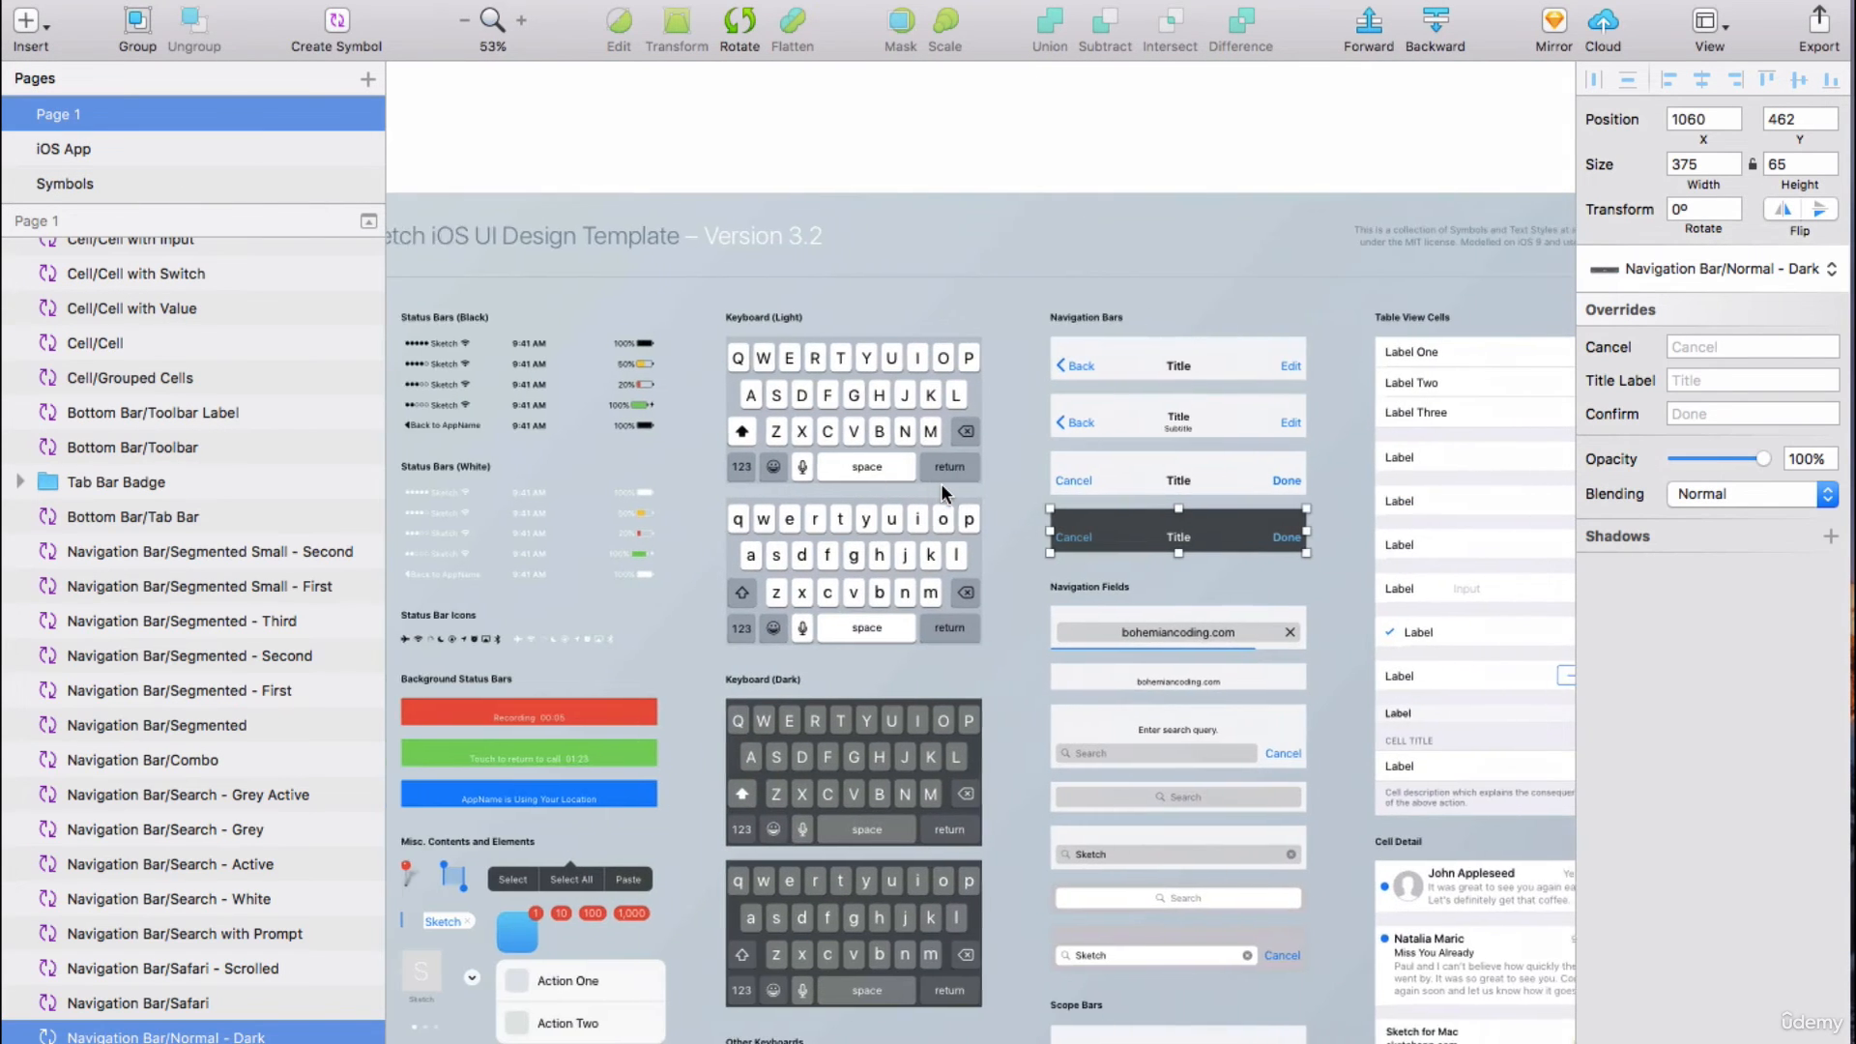
scroll(942, 481, up, 5)
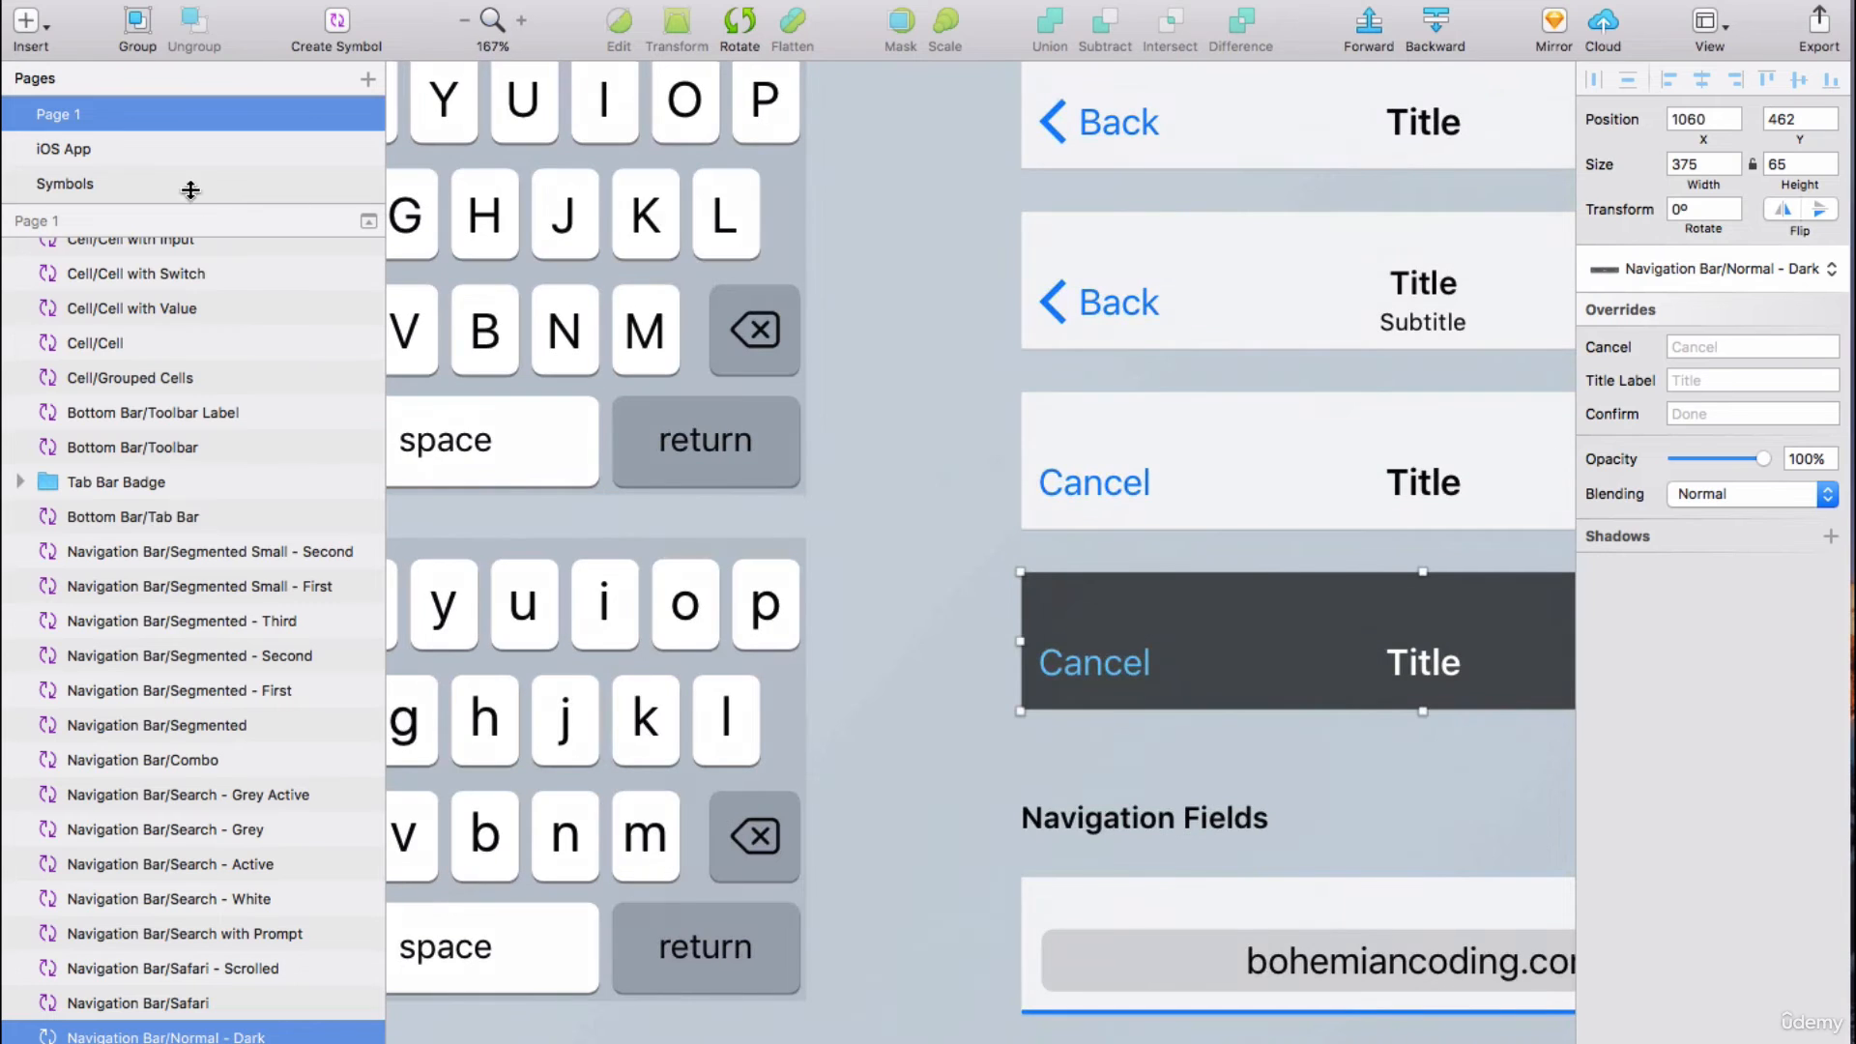
click(48, 149)
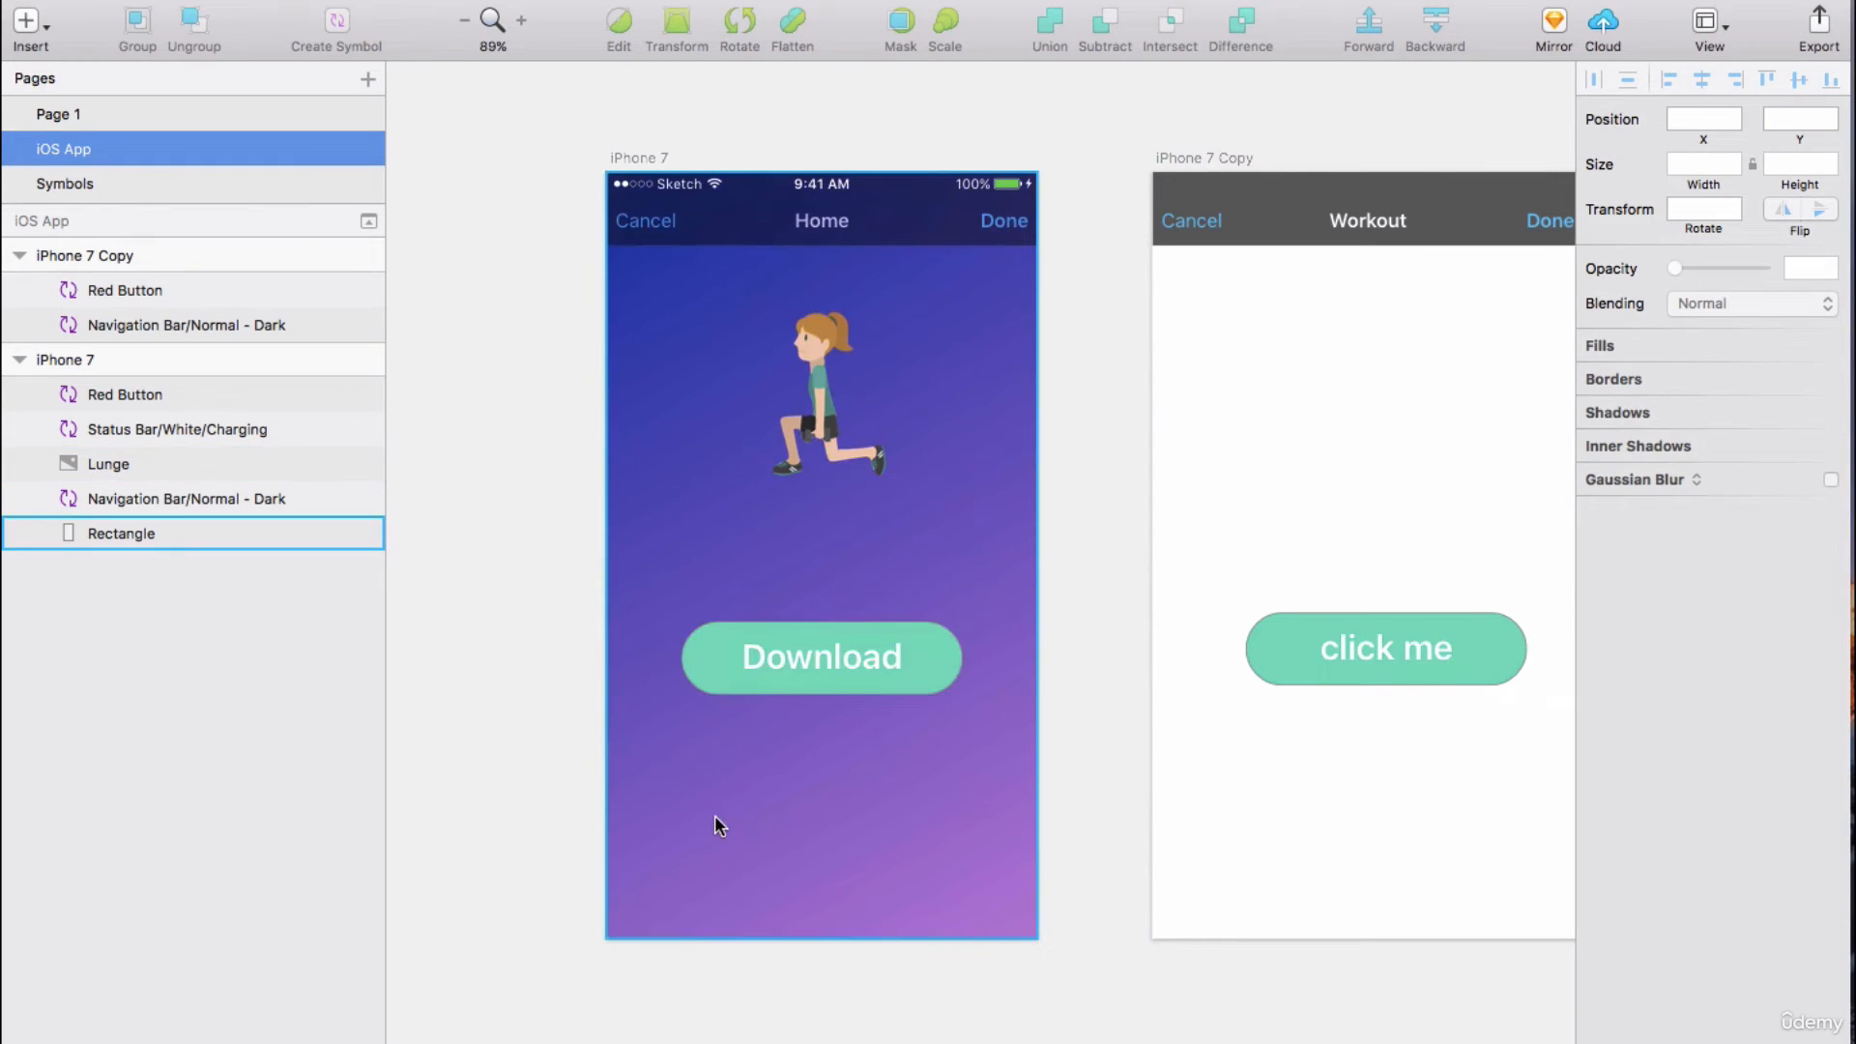
Inspect the gradient fill of the Home artboard's background rectangle.
click(716, 839)
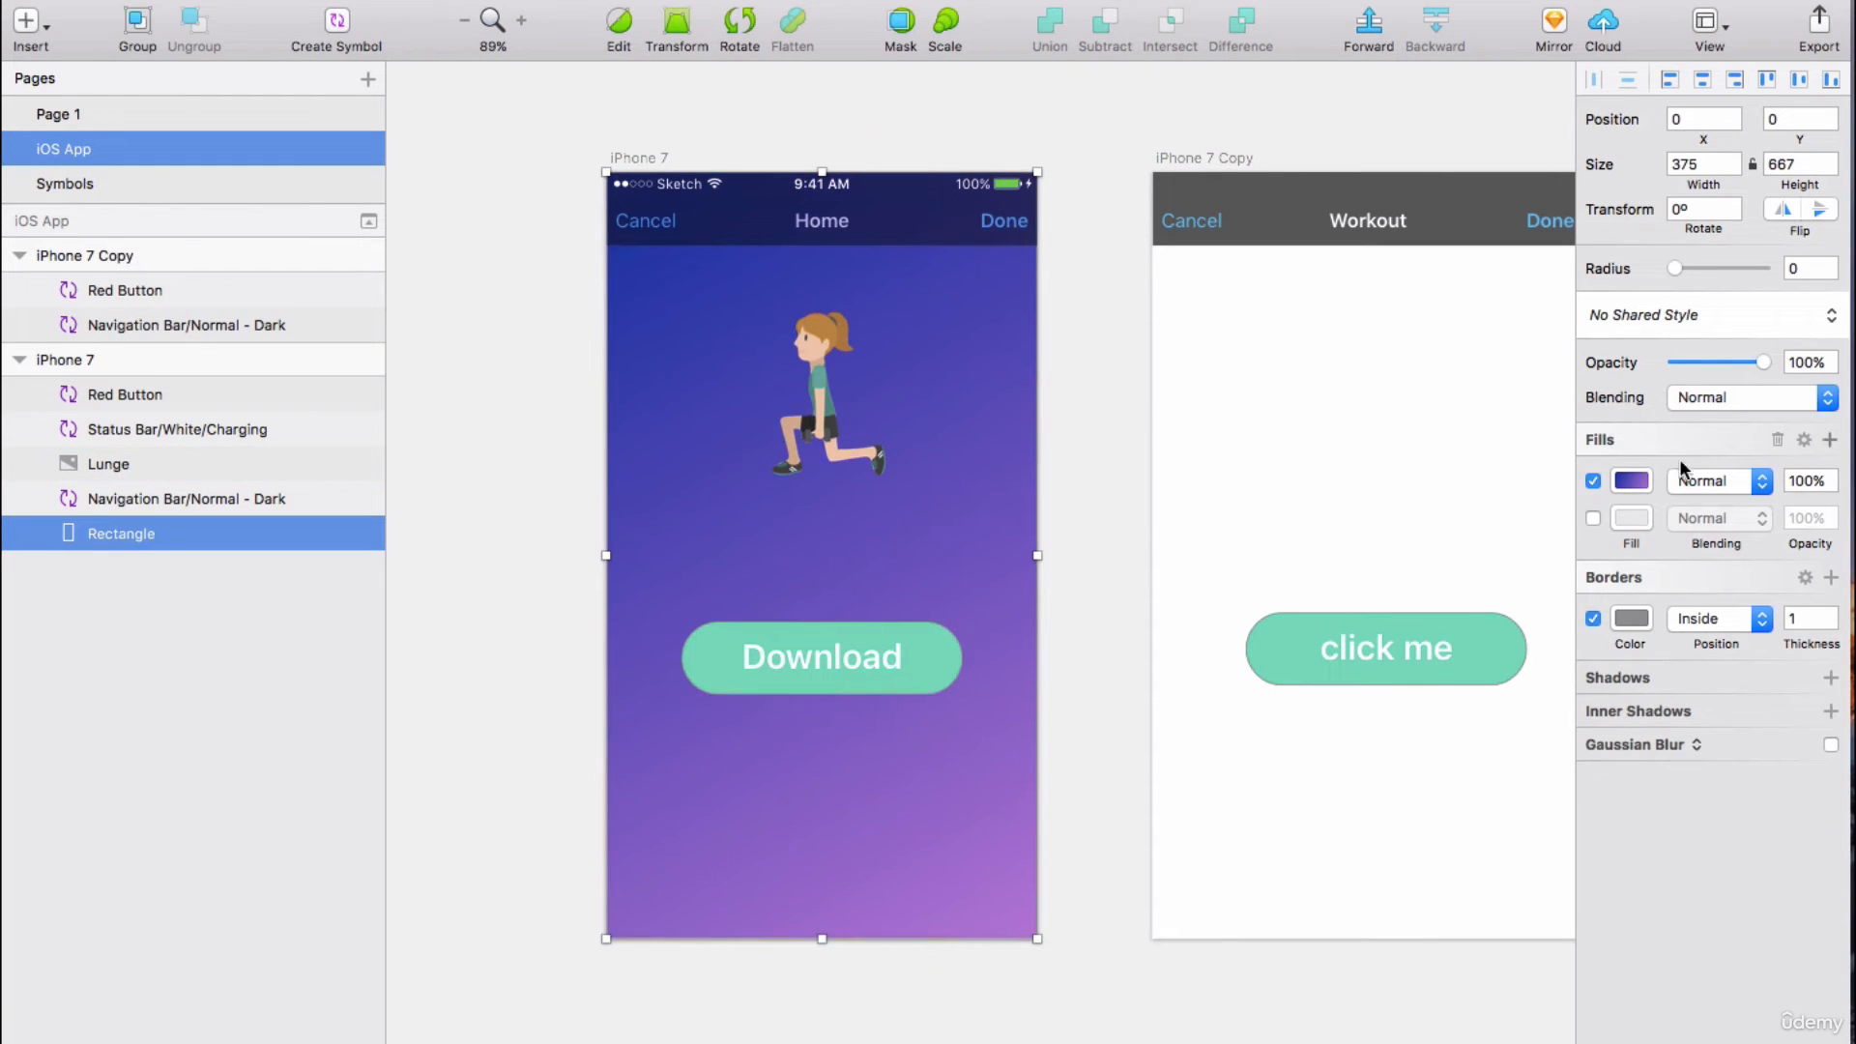
click(1631, 480)
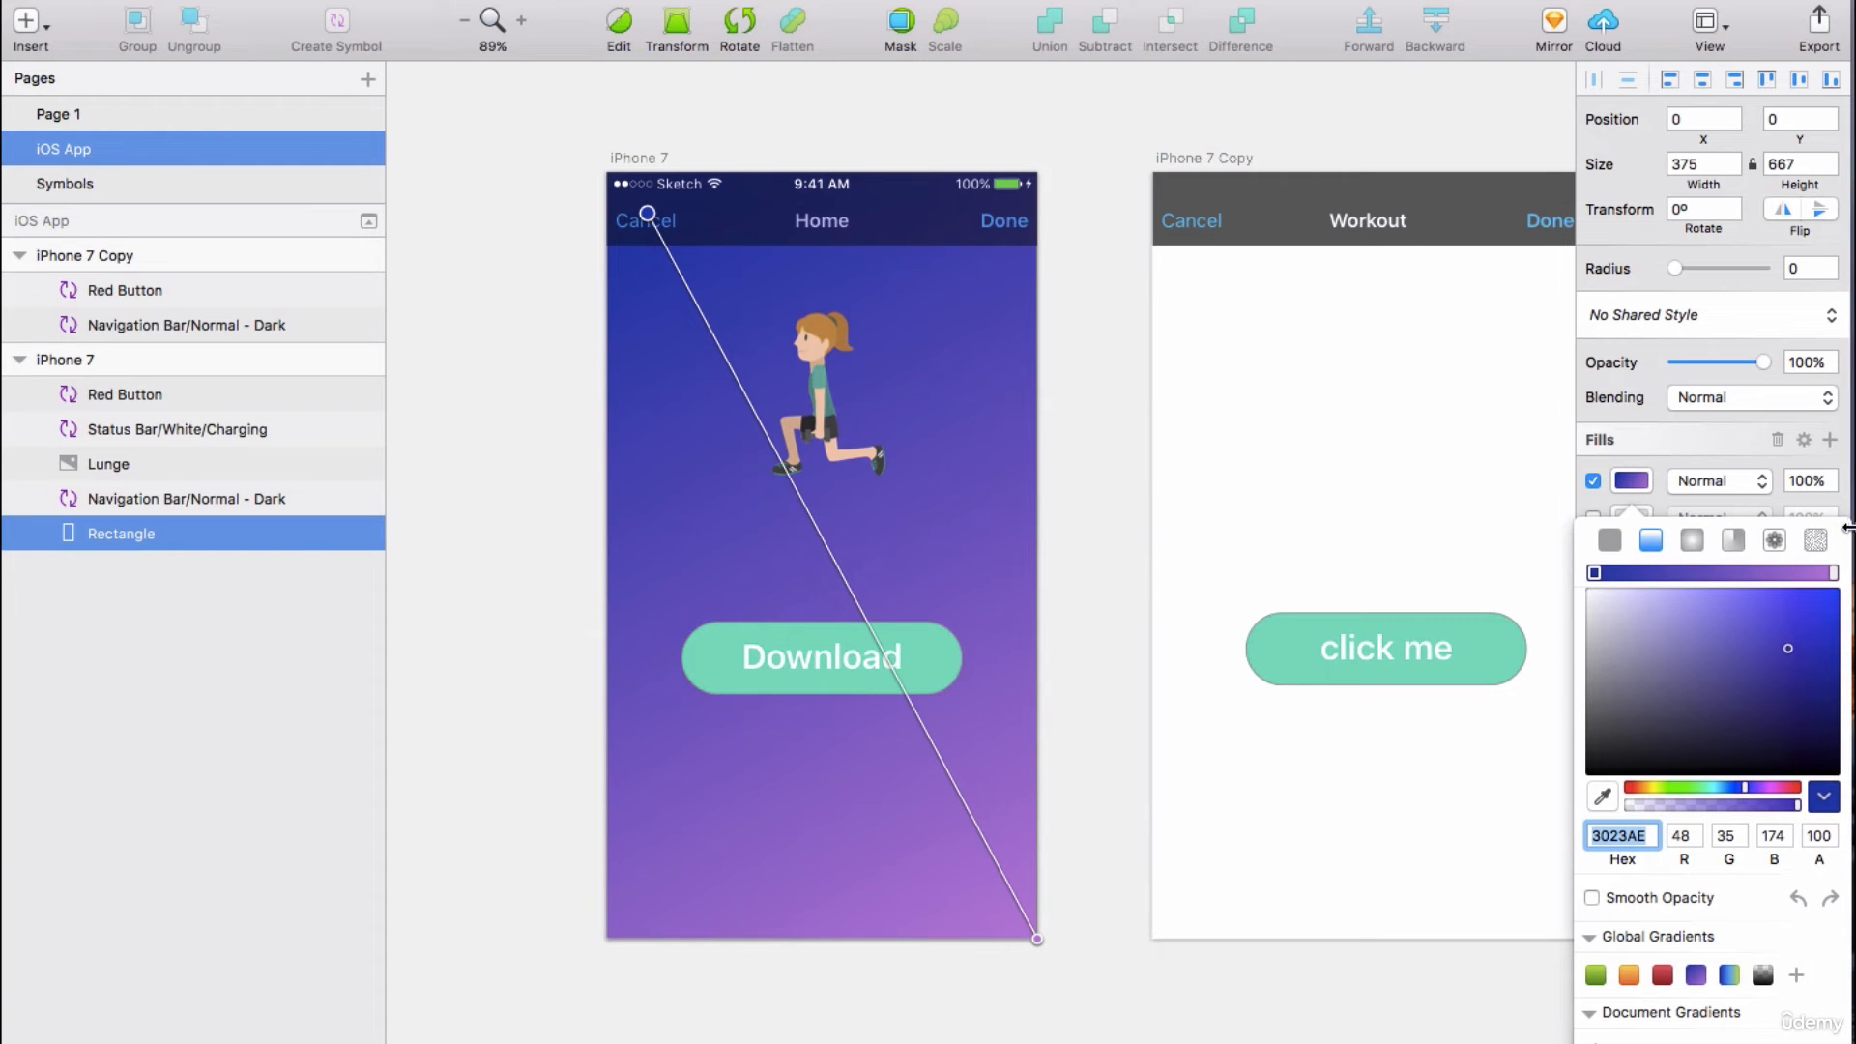
click(1110, 104)
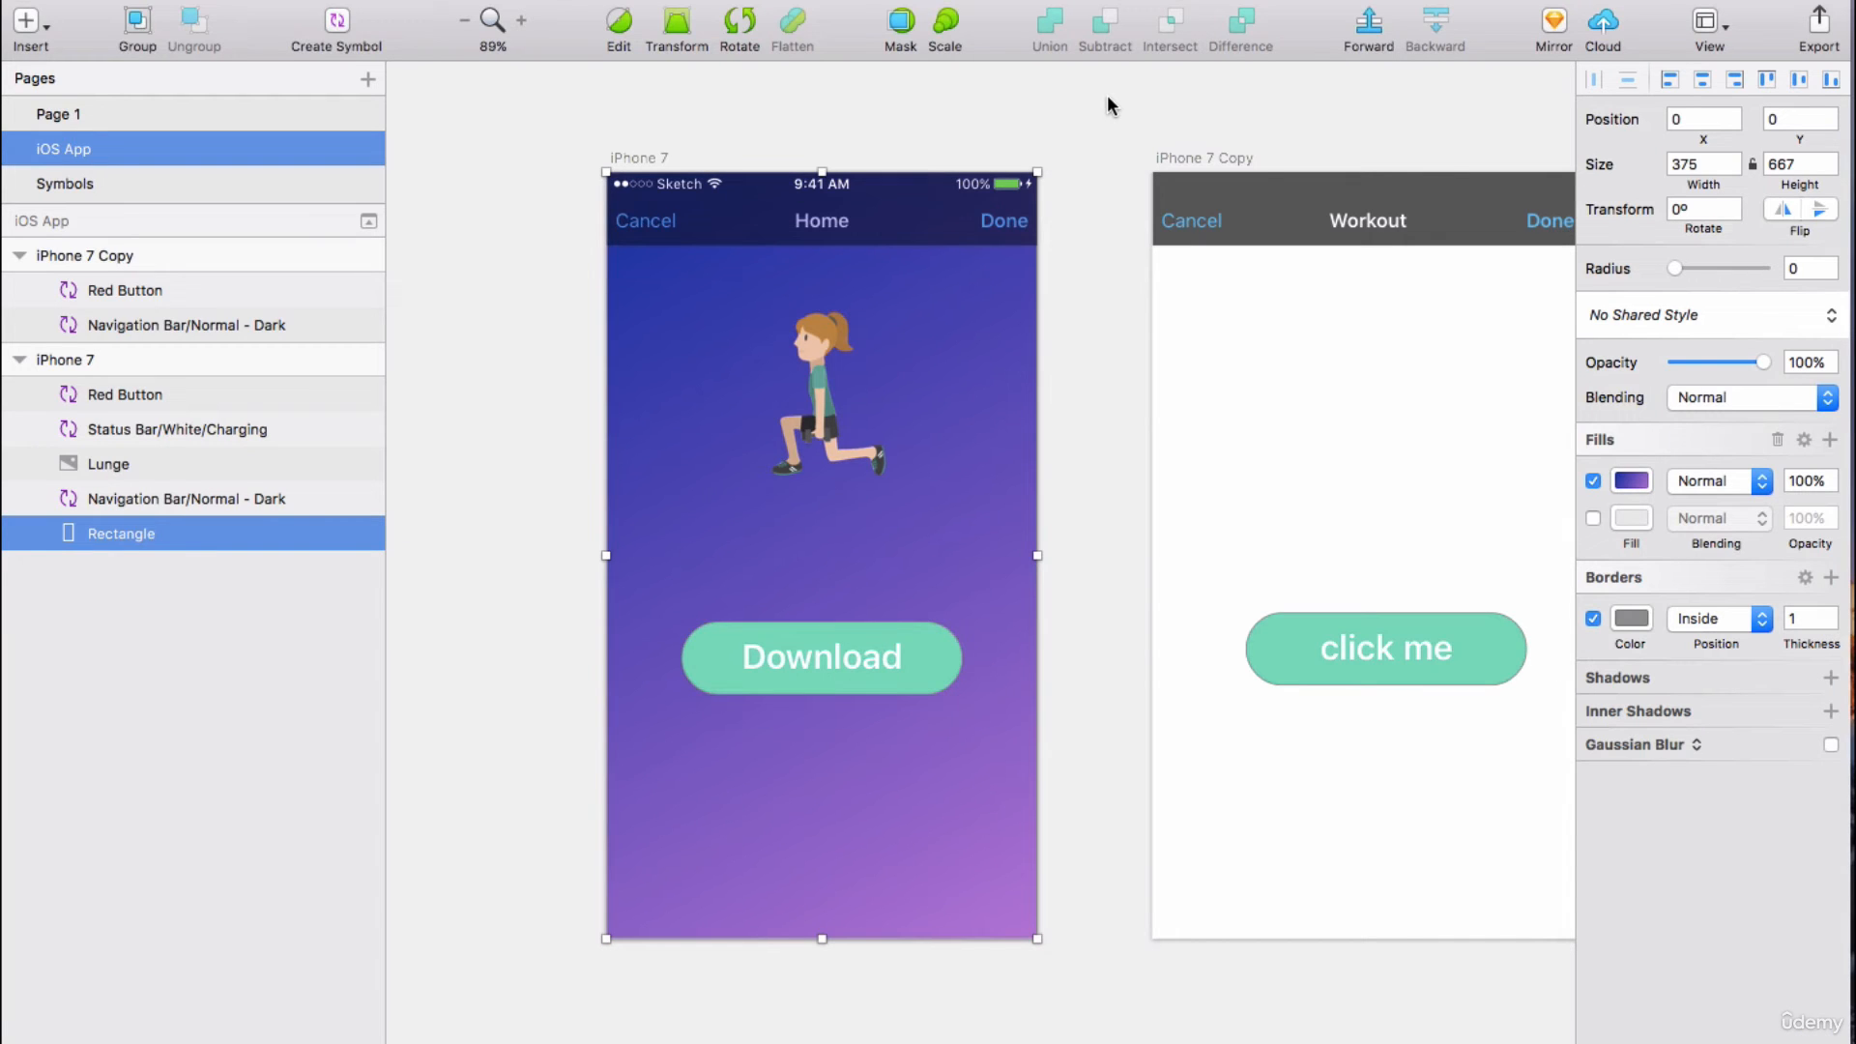
Insert the Bottom Bar/Tab Bar symbol along the bottom edge of the Home artboard.
click(814, 236)
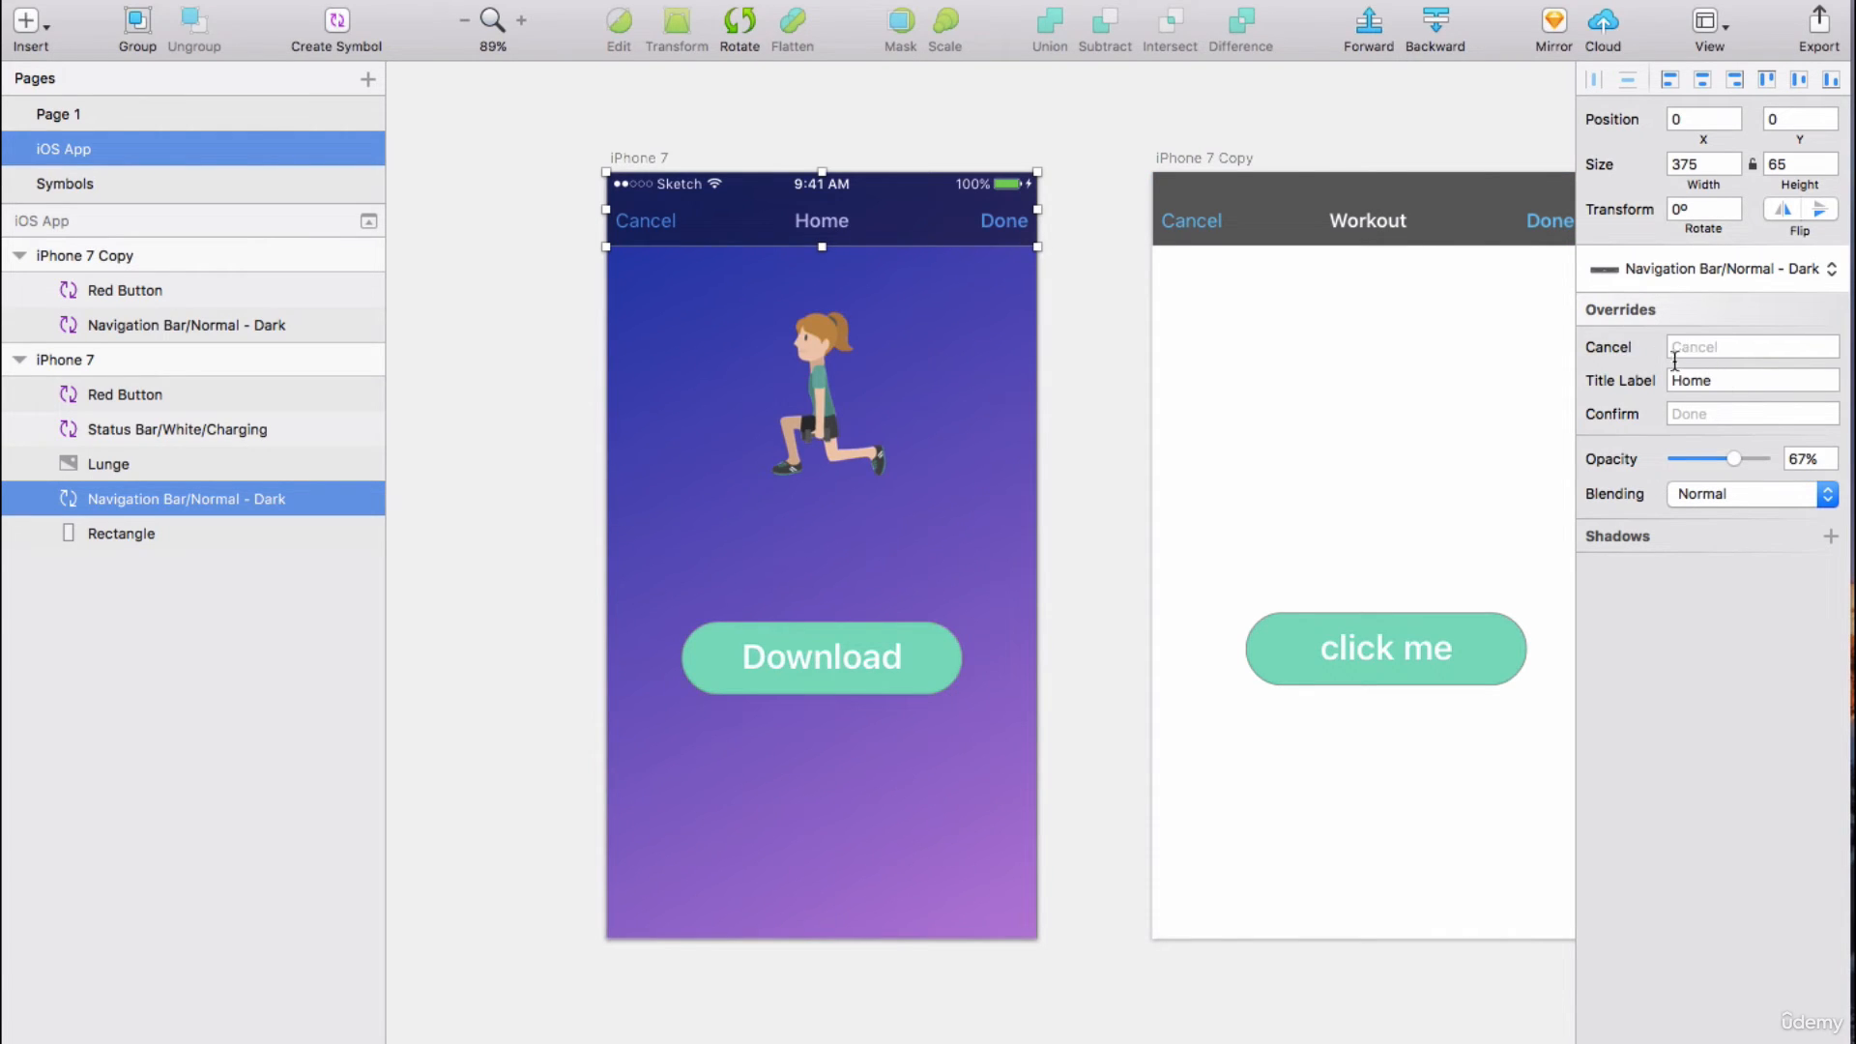
click(526, 394)
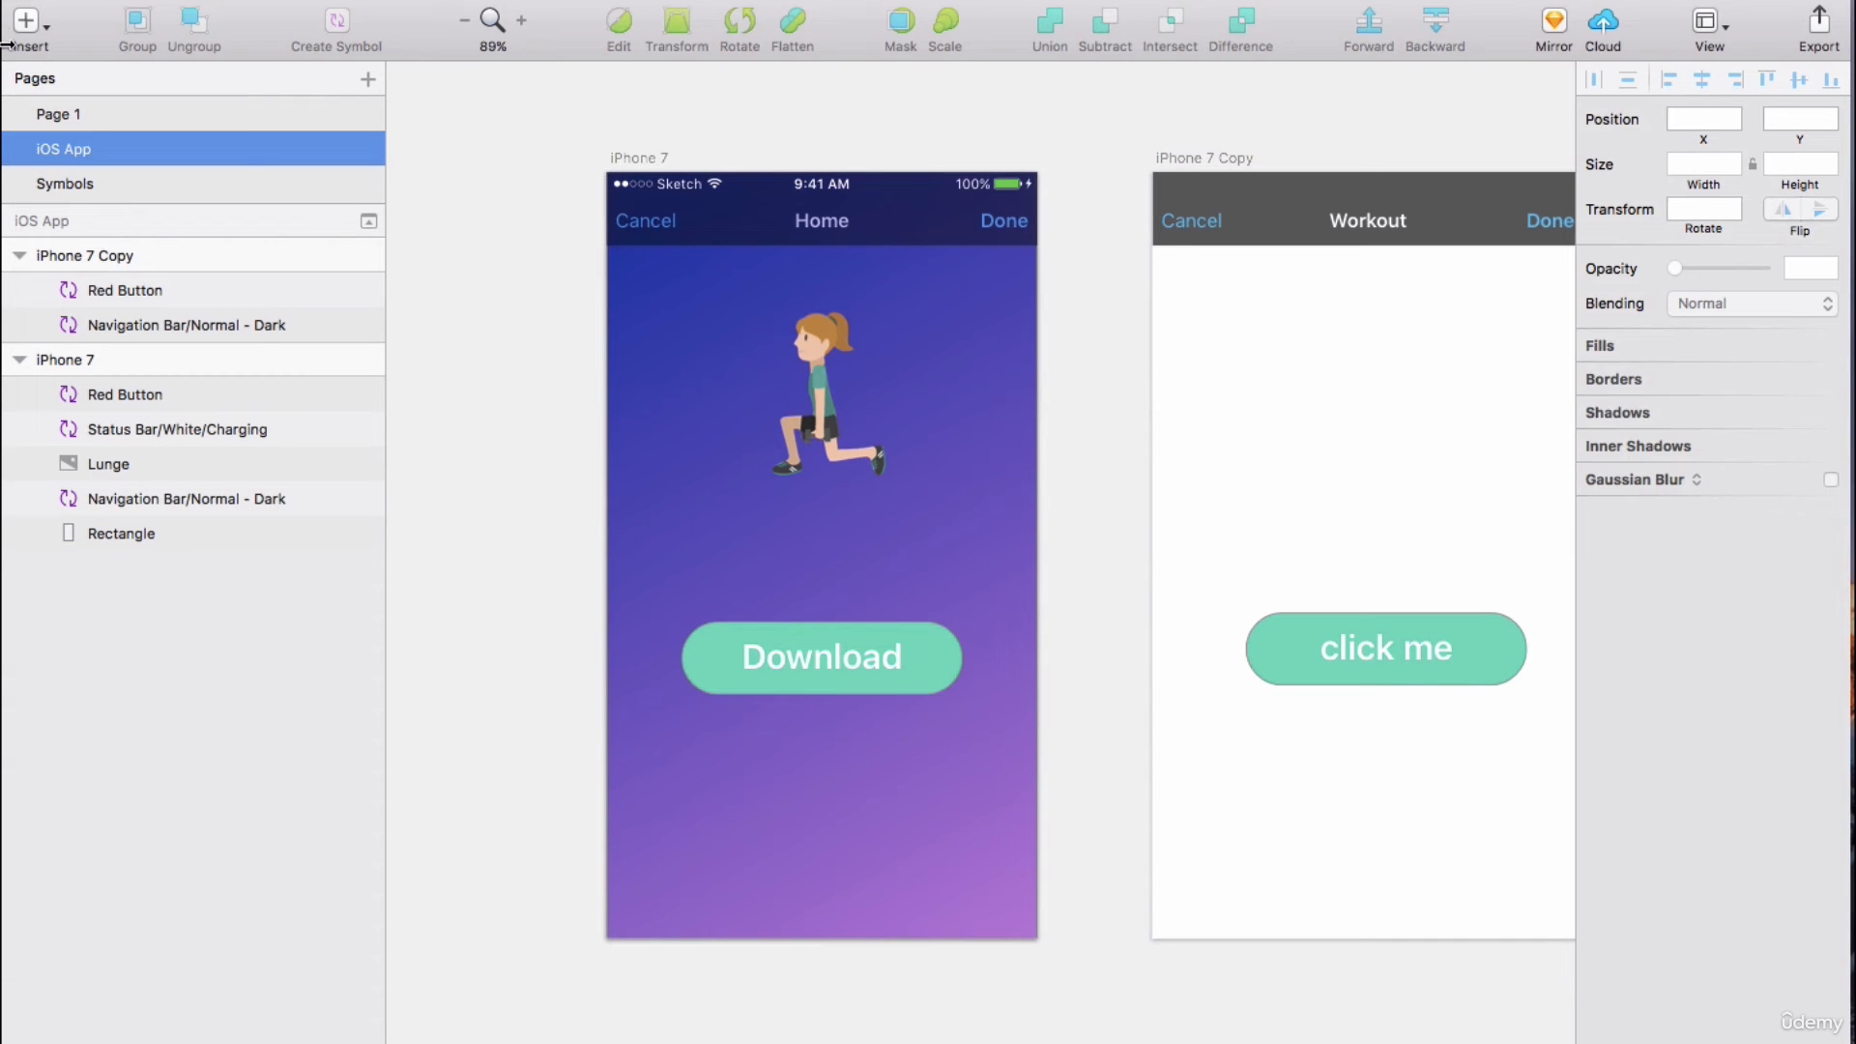
click(27, 35)
mouse_move(145, 358)
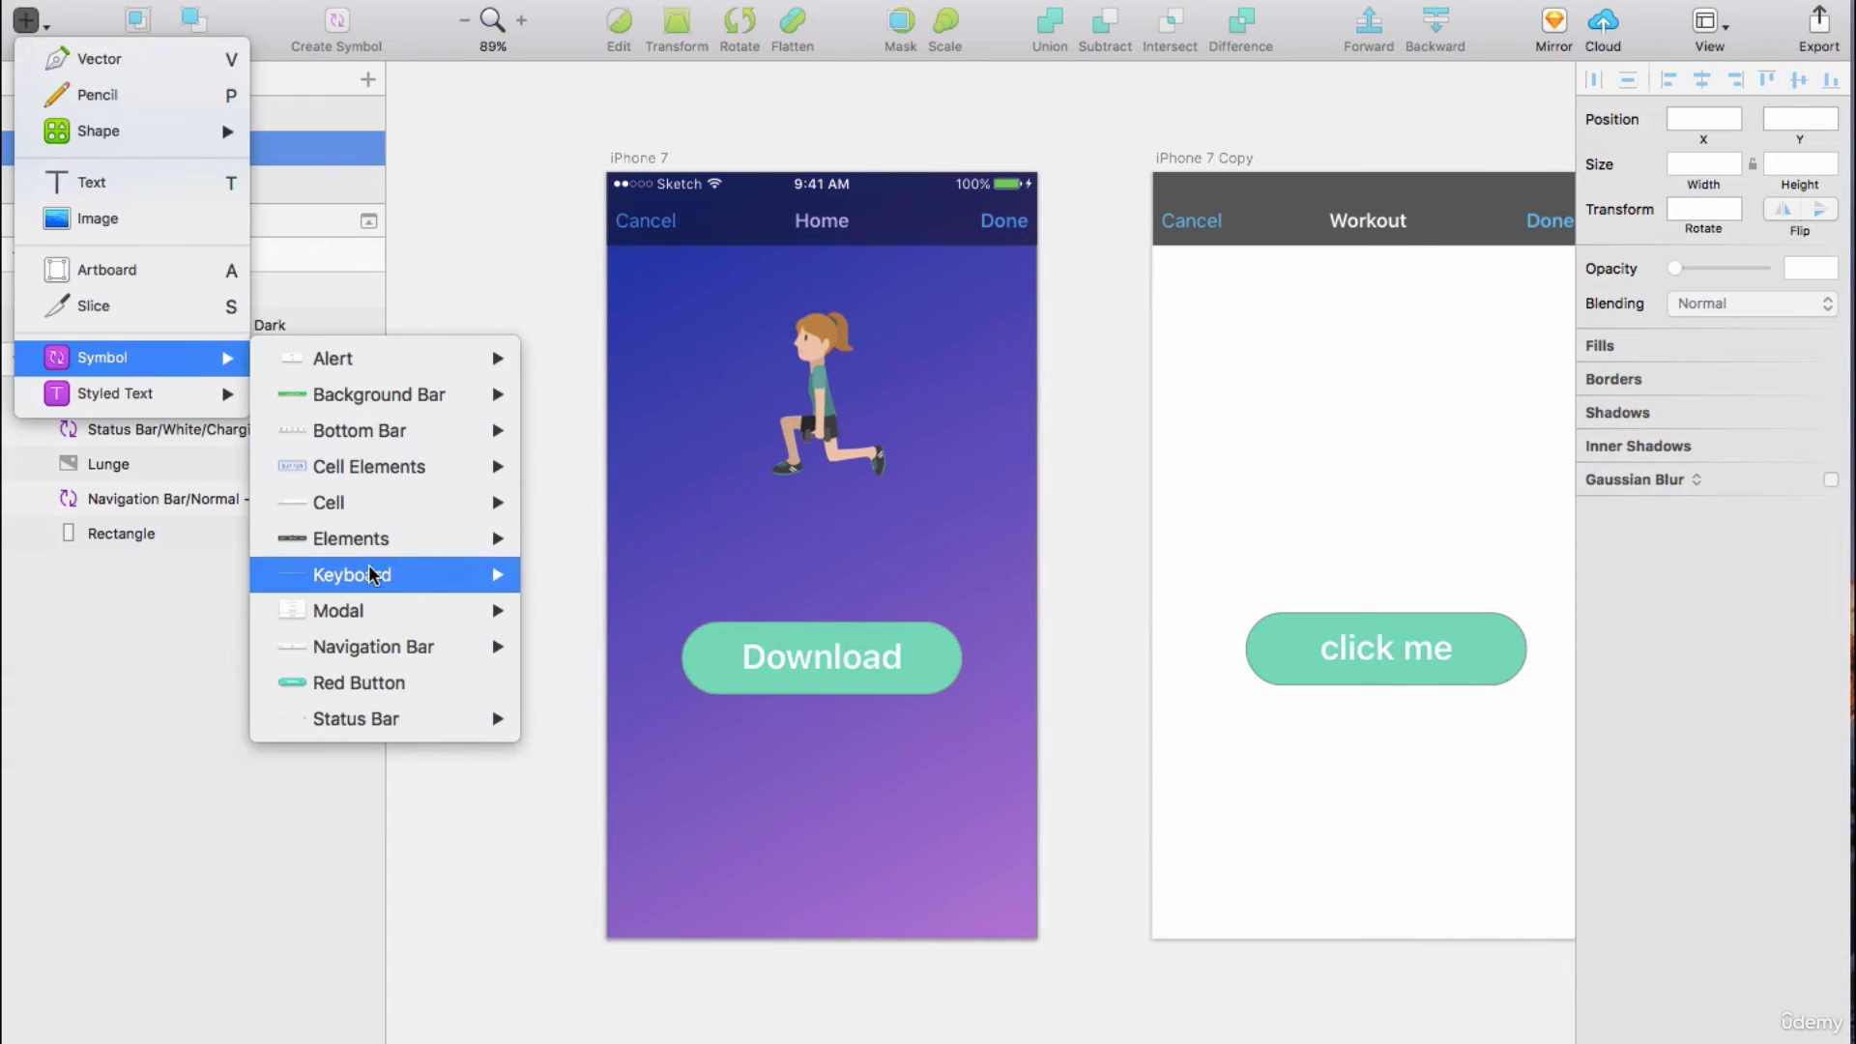
mouse_move(374, 575)
mouse_move(435, 431)
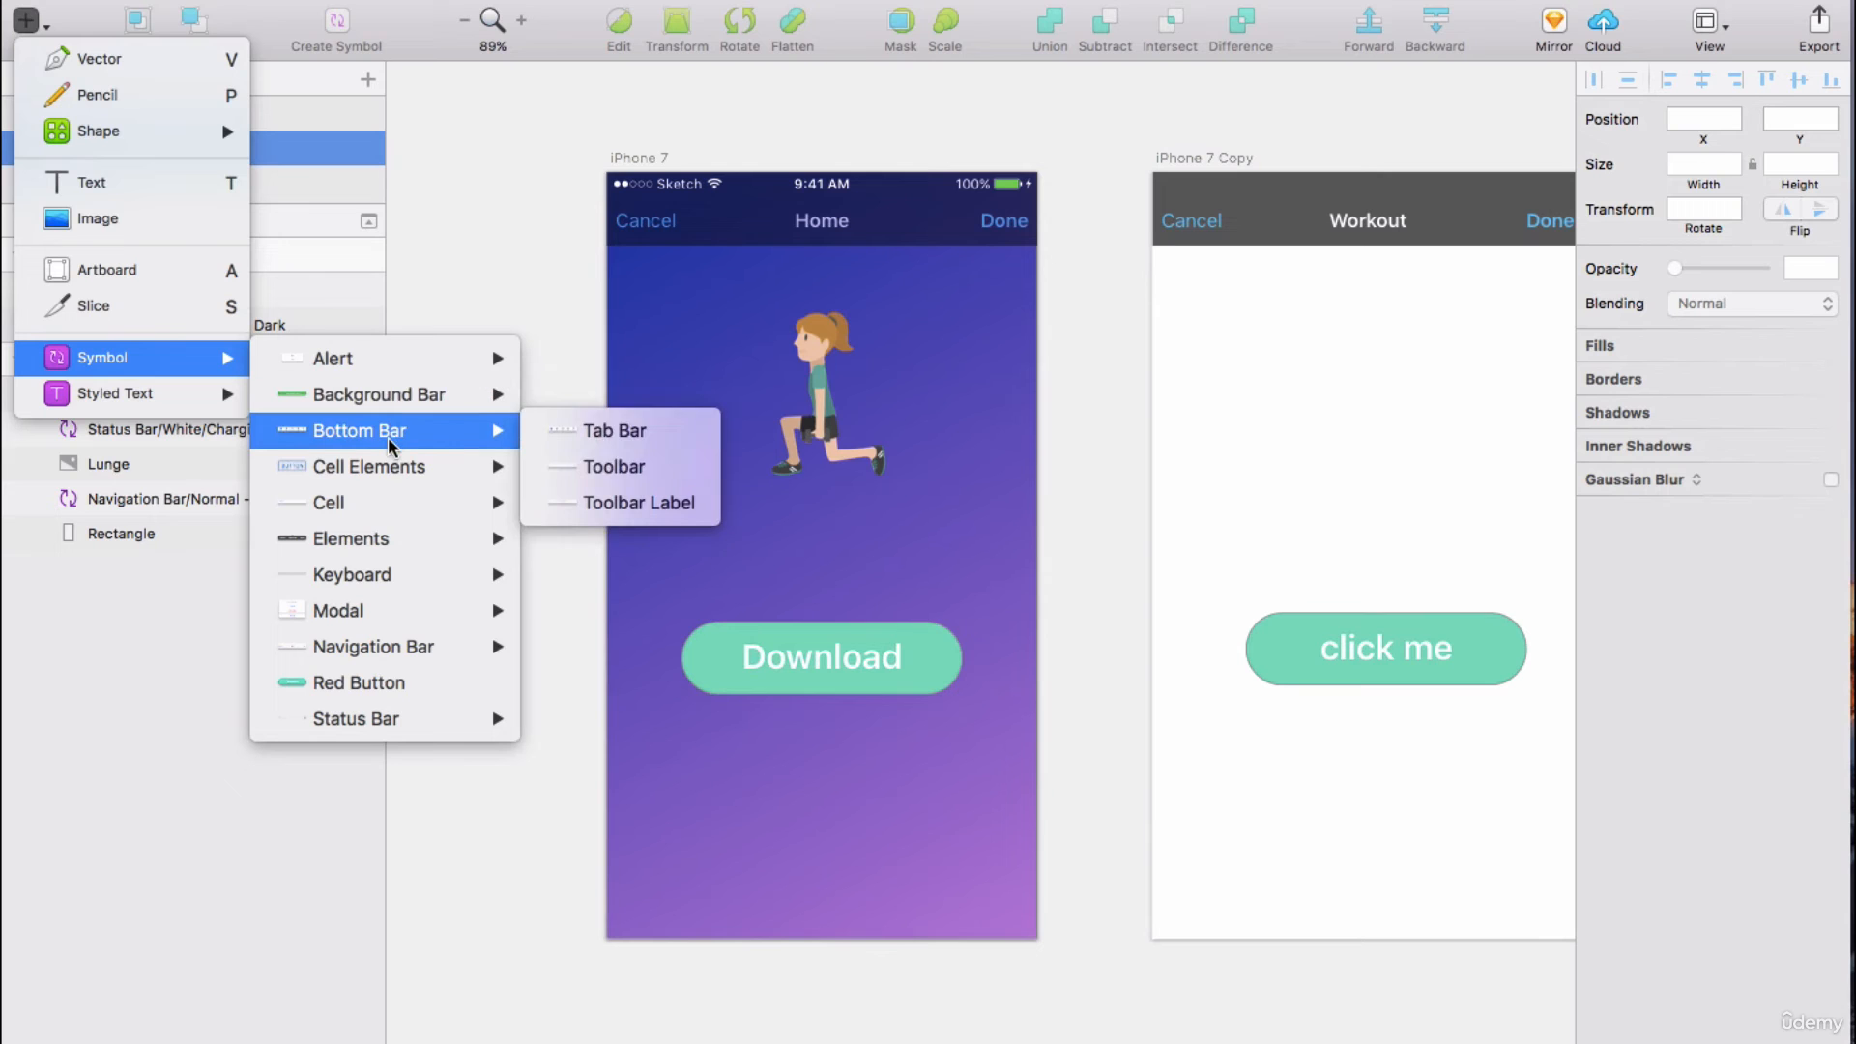
click(641, 439)
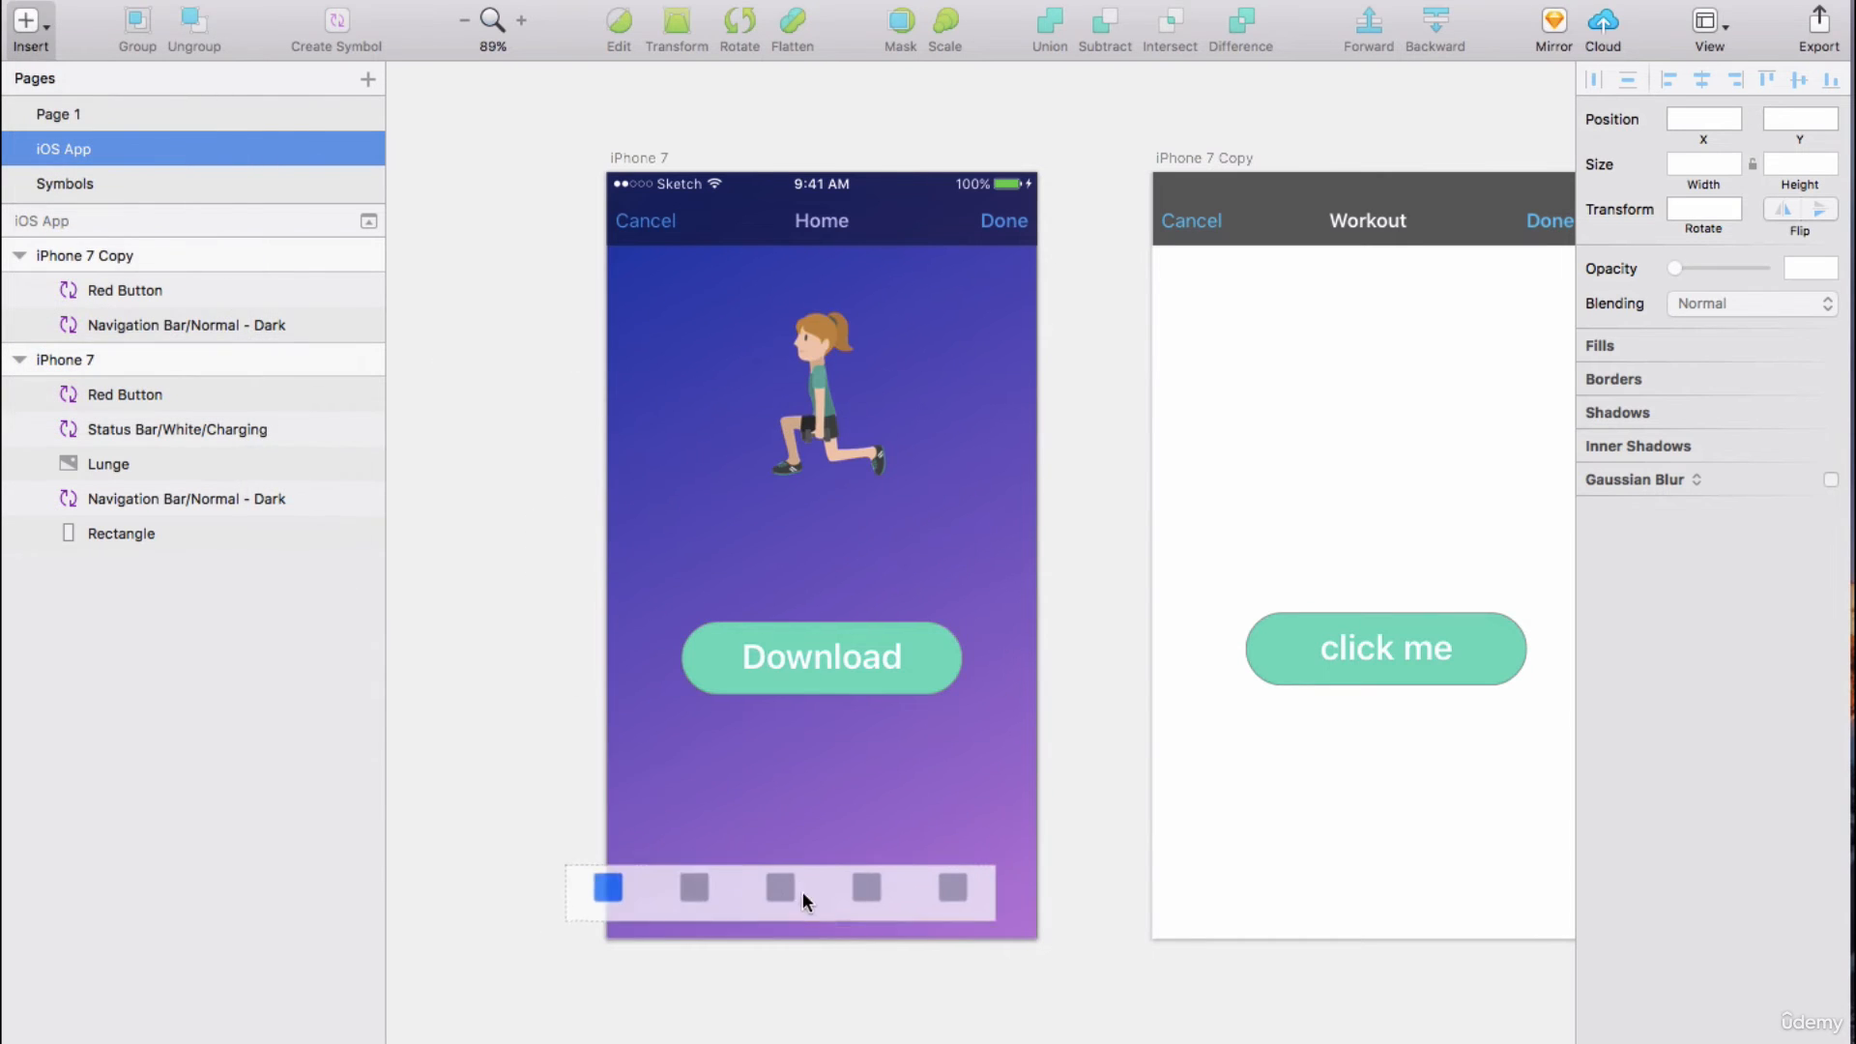
click(822, 909)
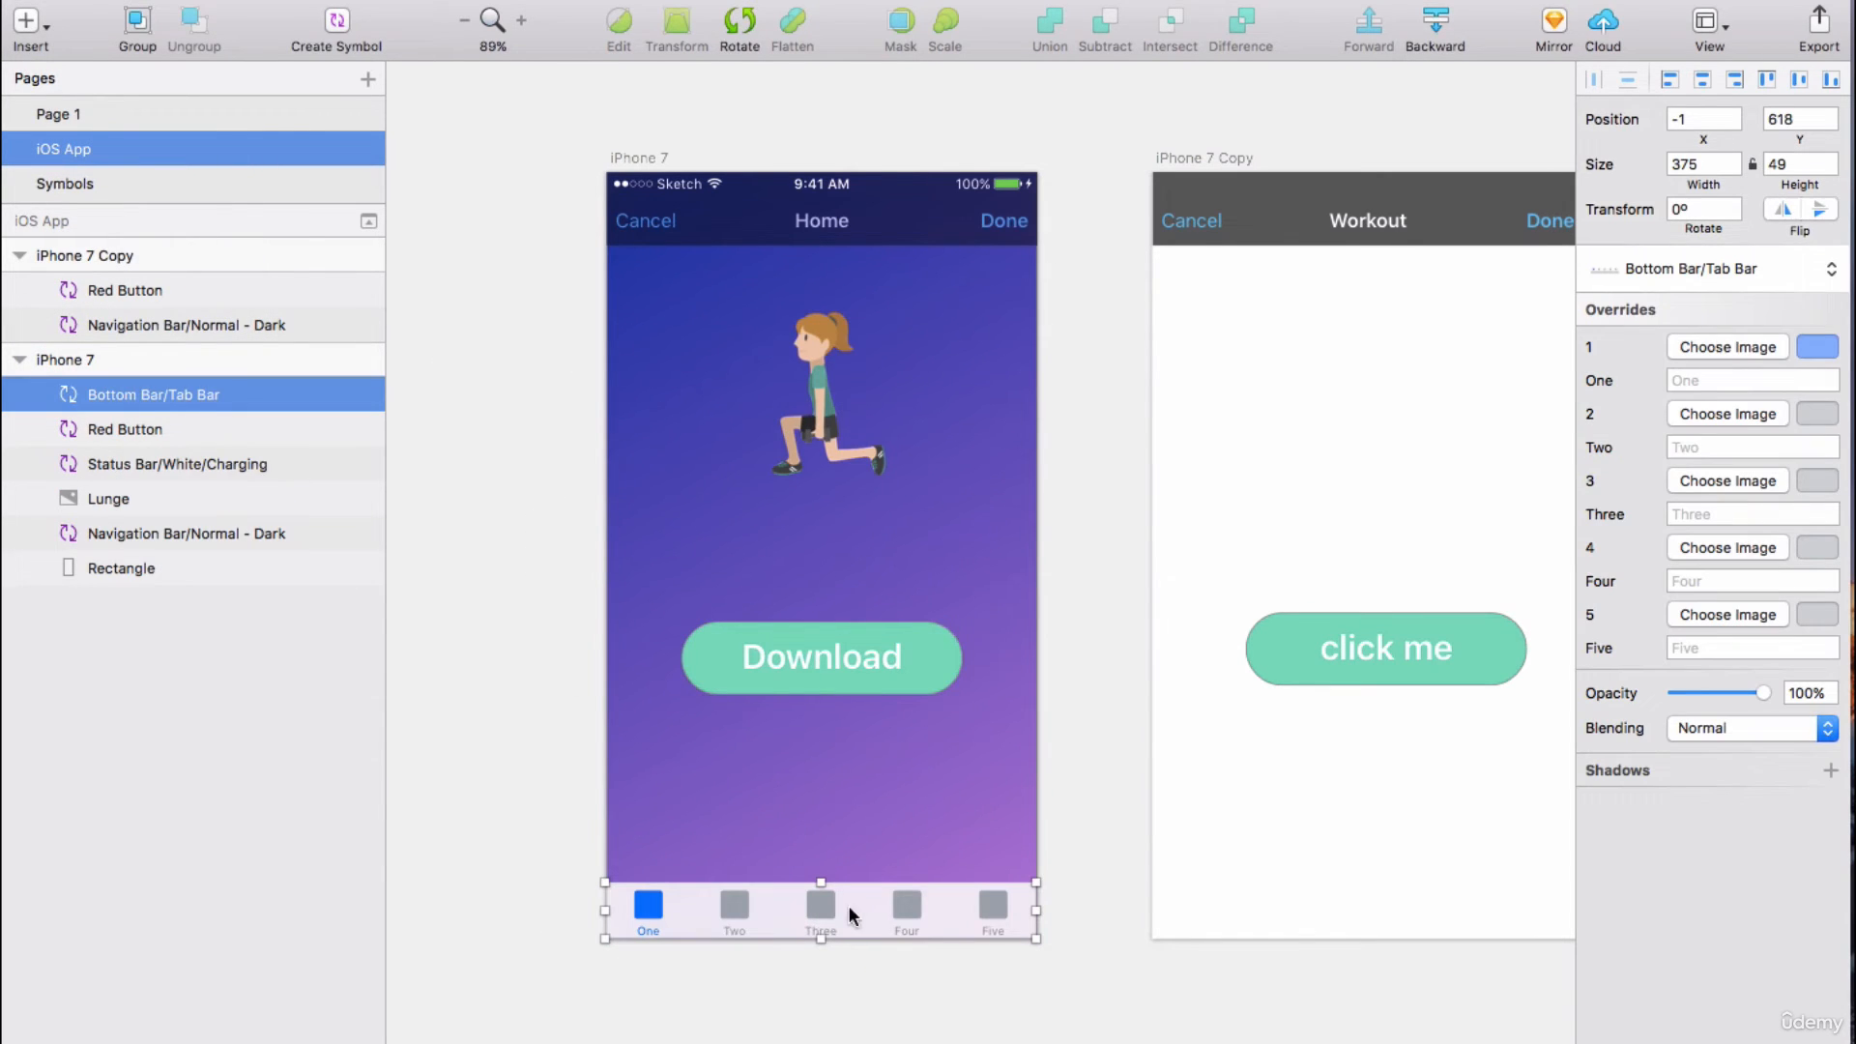
key(Escape)
Replace the tab bar's first icon with home.png from the Tab Bar Icons folder in Workout App Assets.
click(696, 920)
click(1727, 347)
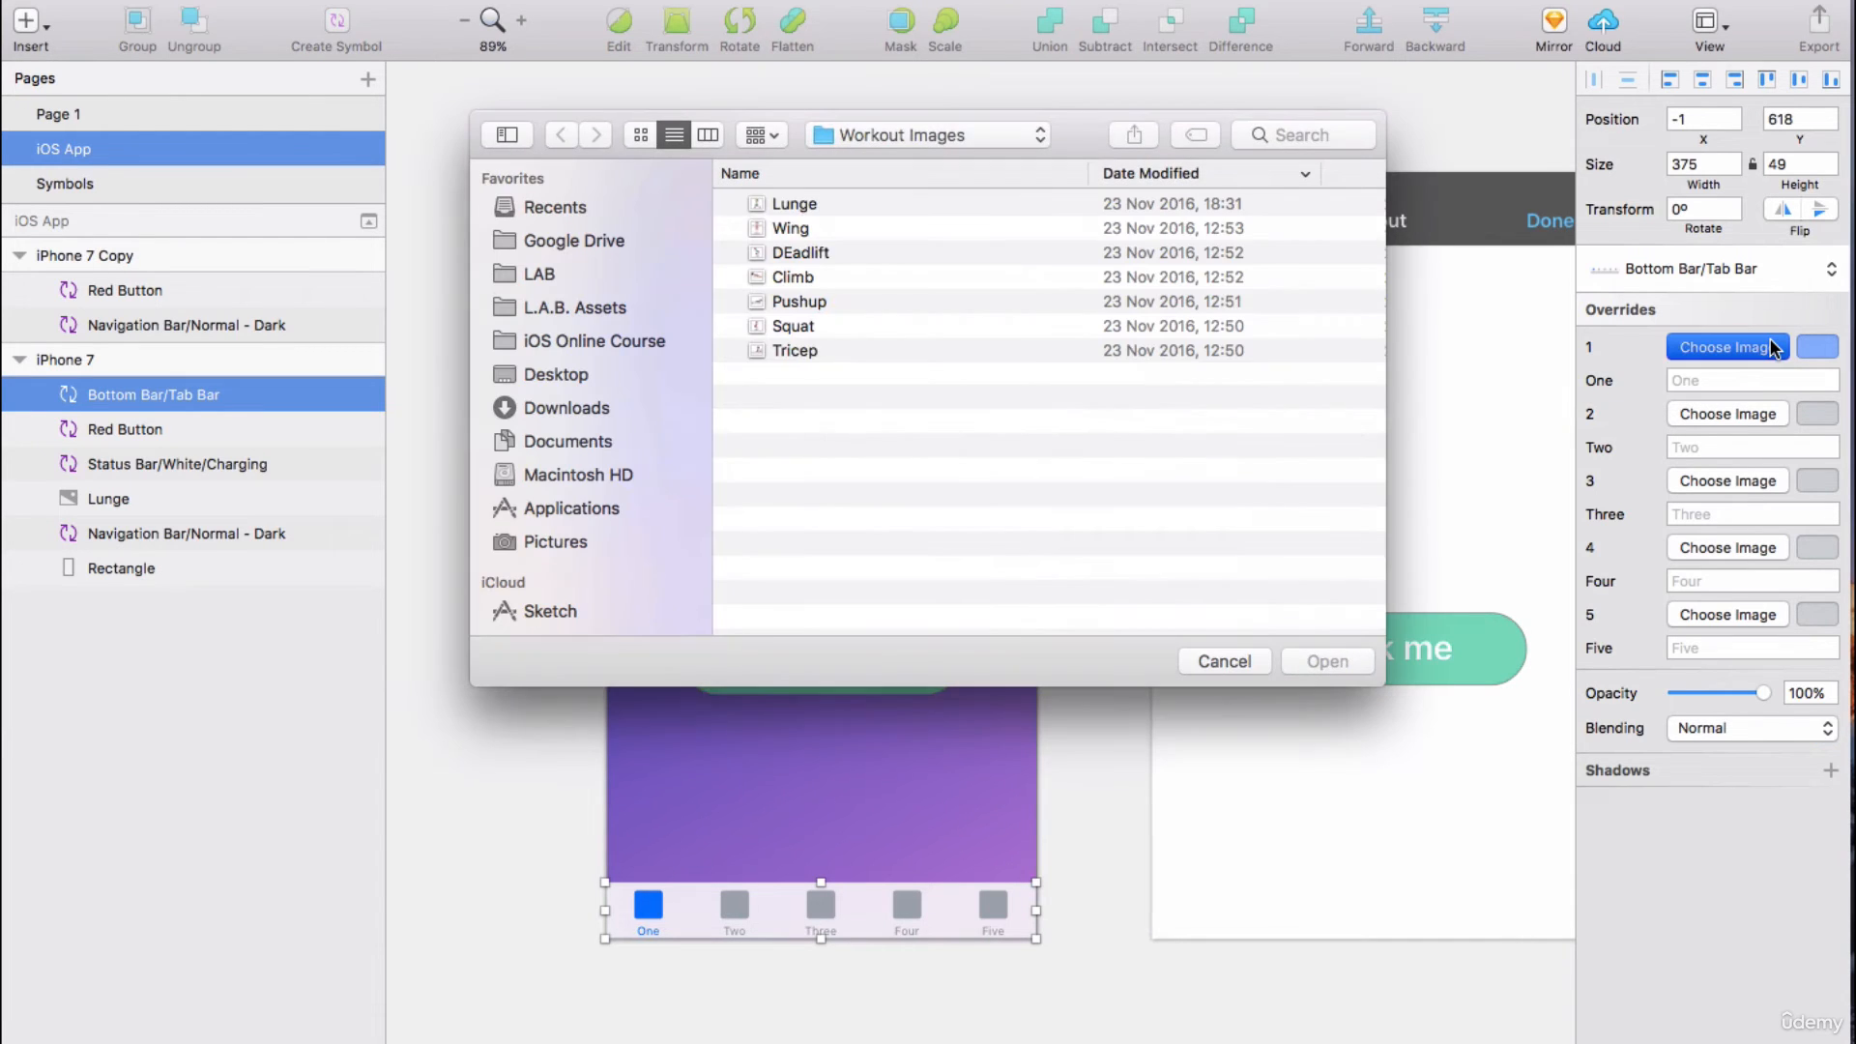
click(865, 138)
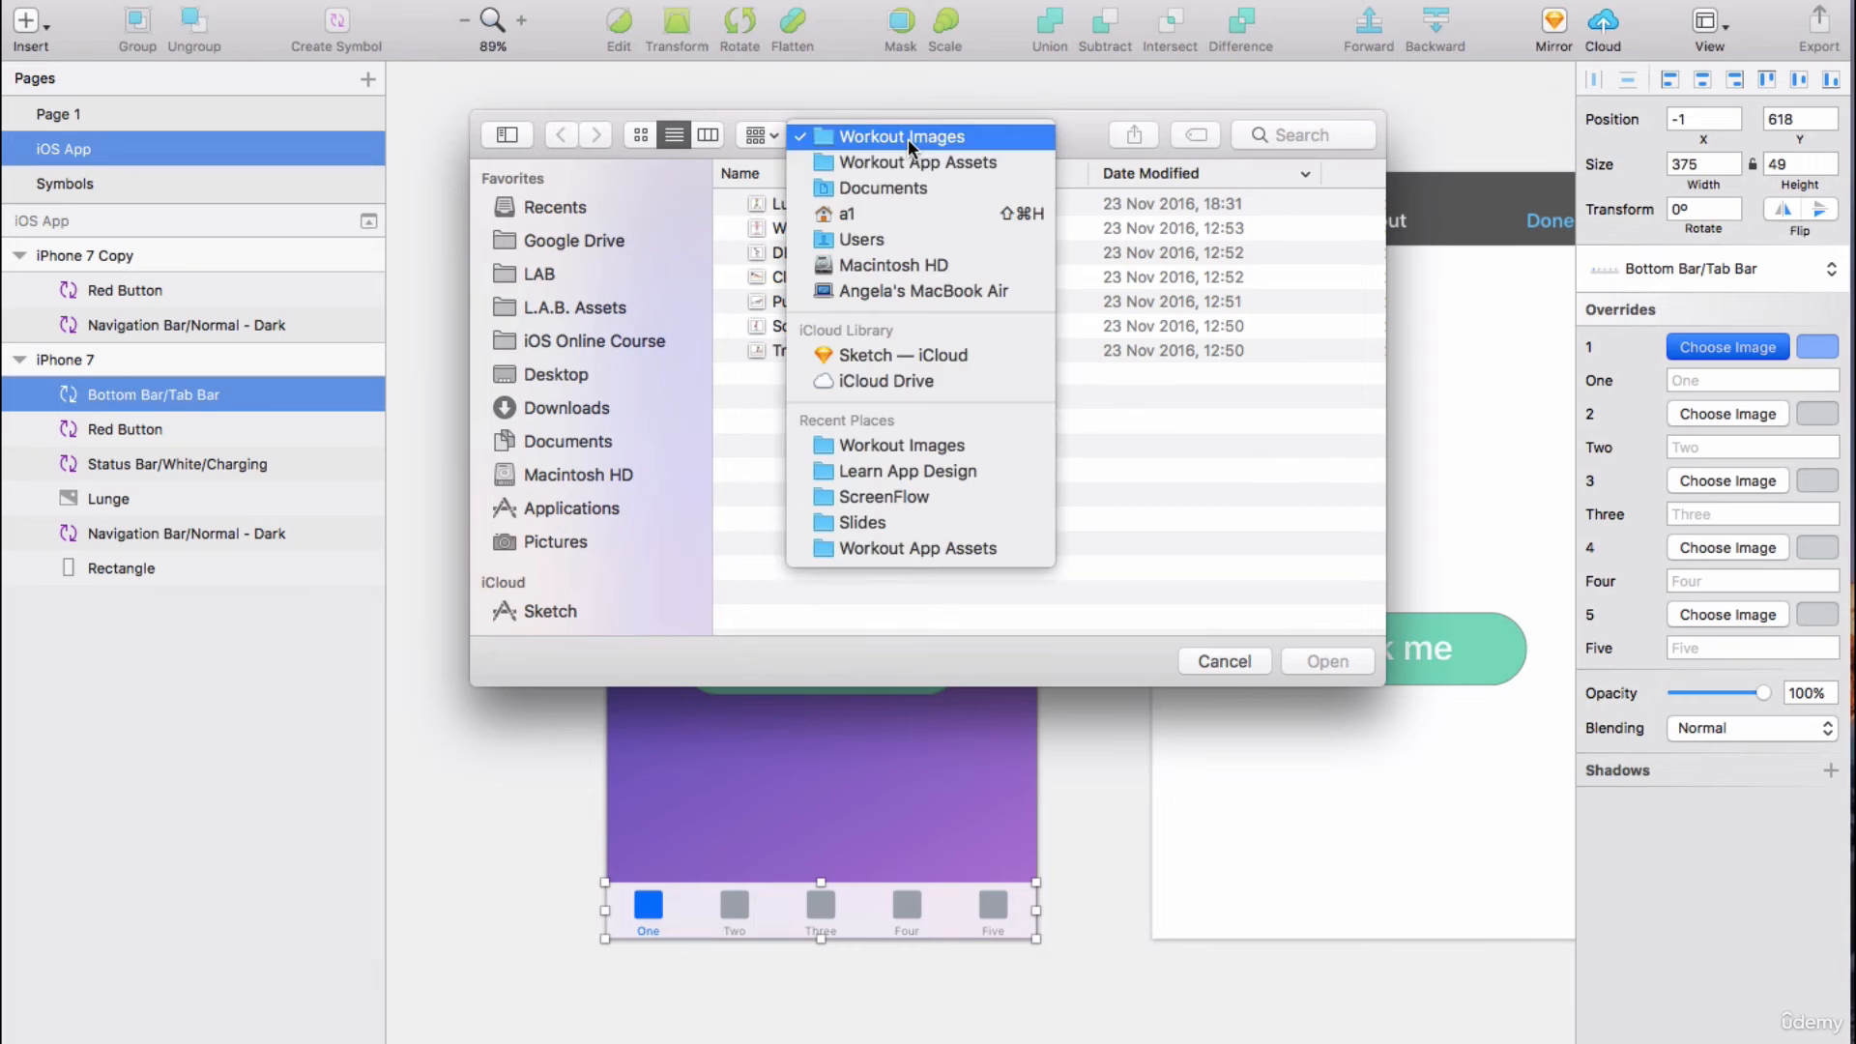
click(902, 163)
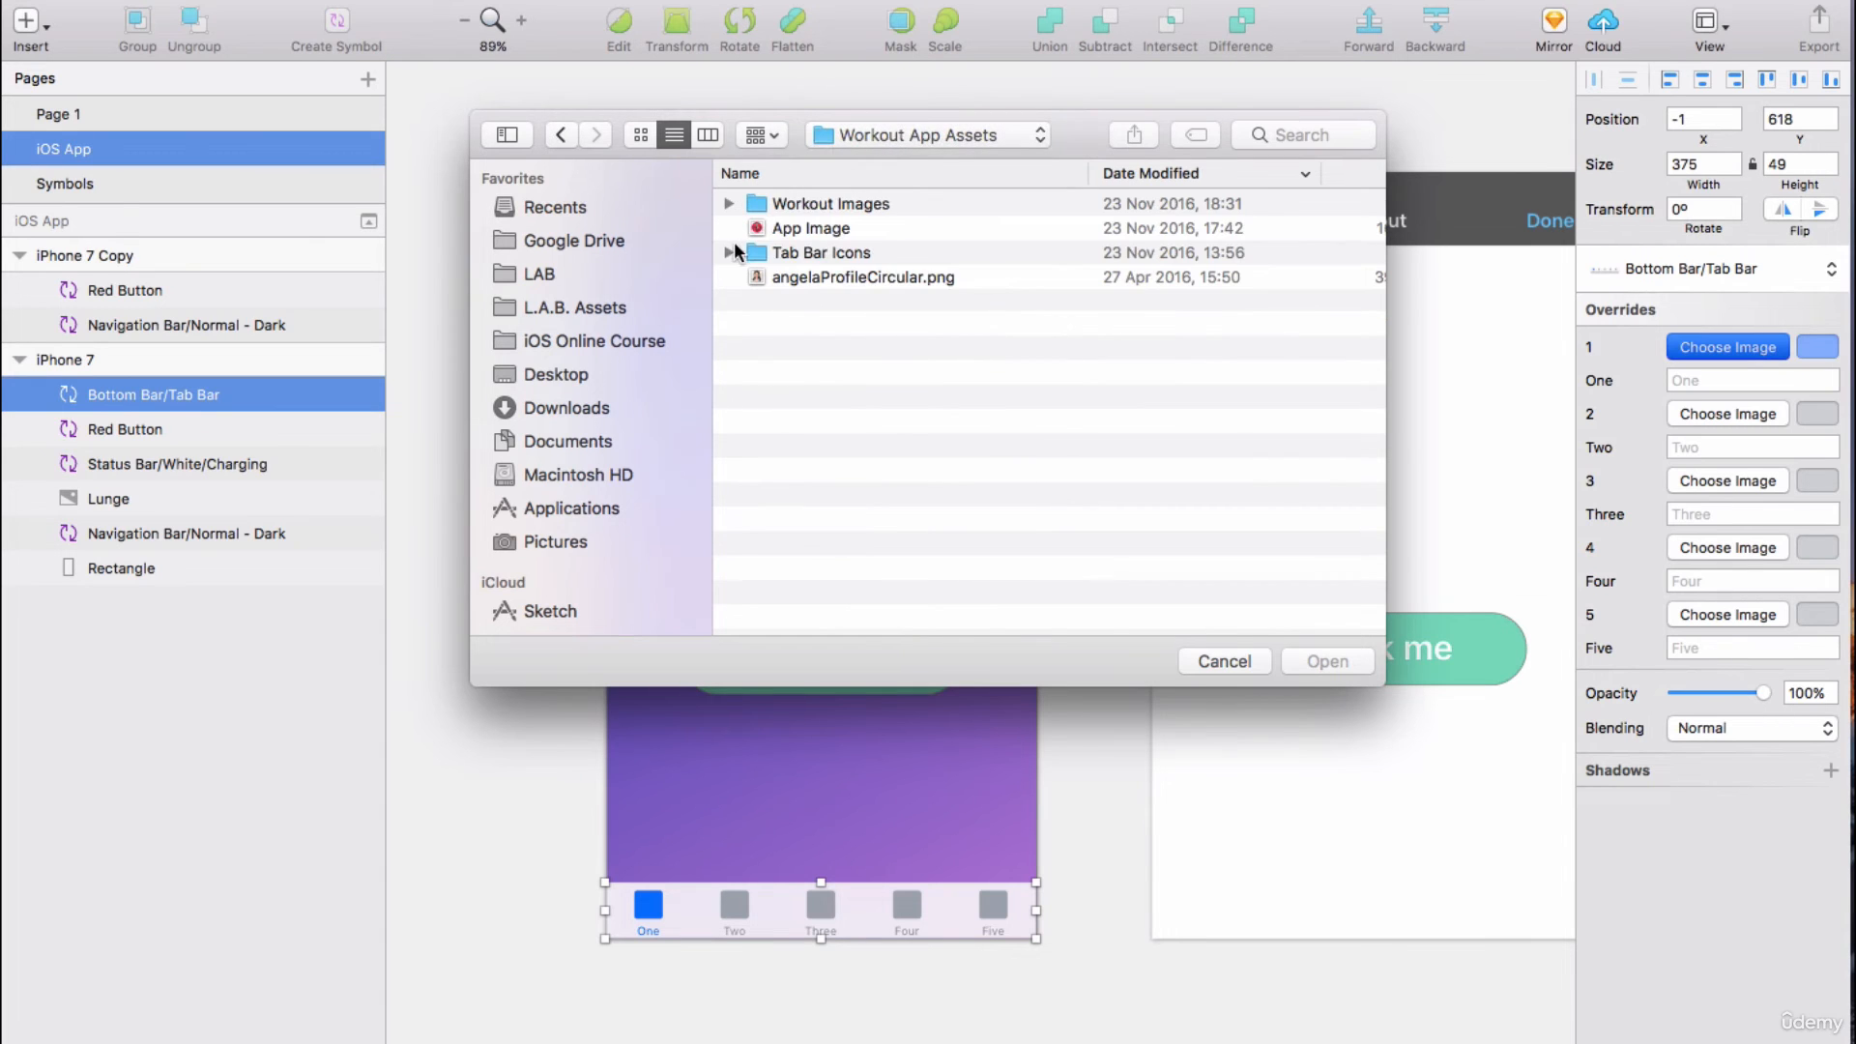
click(728, 256)
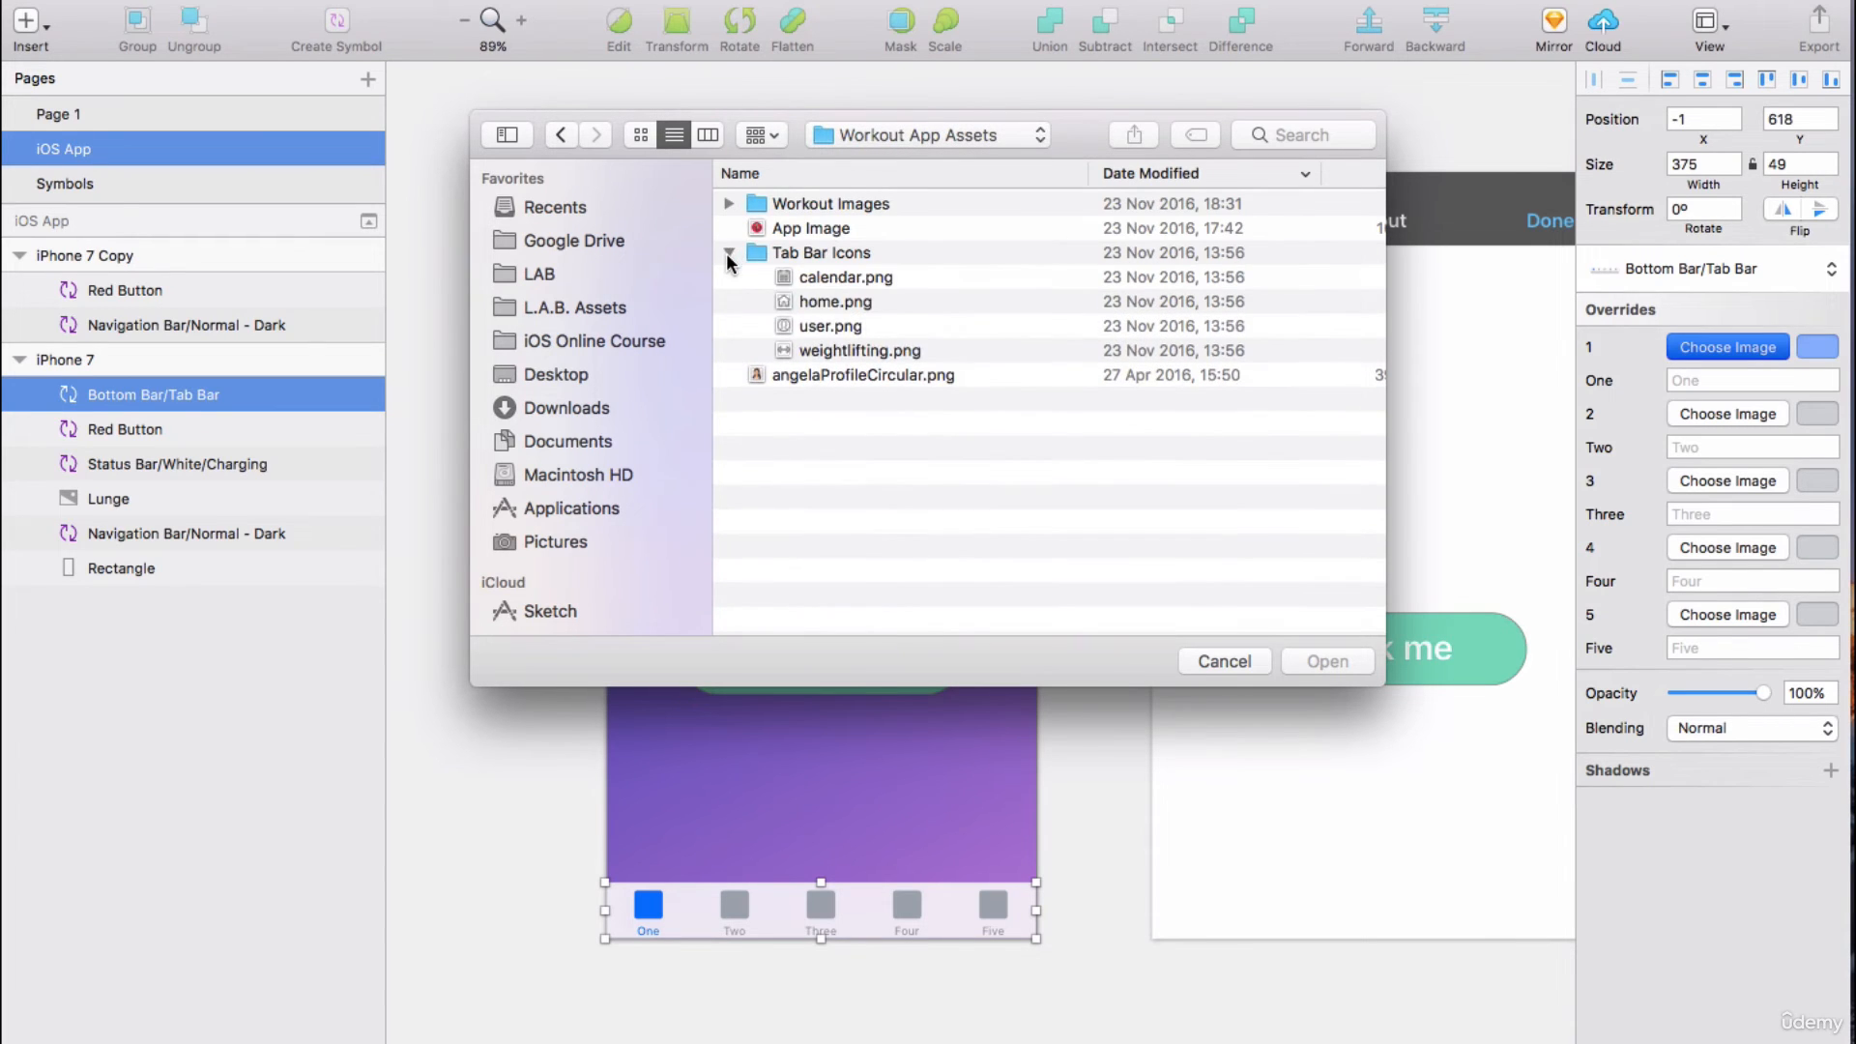
click(839, 308)
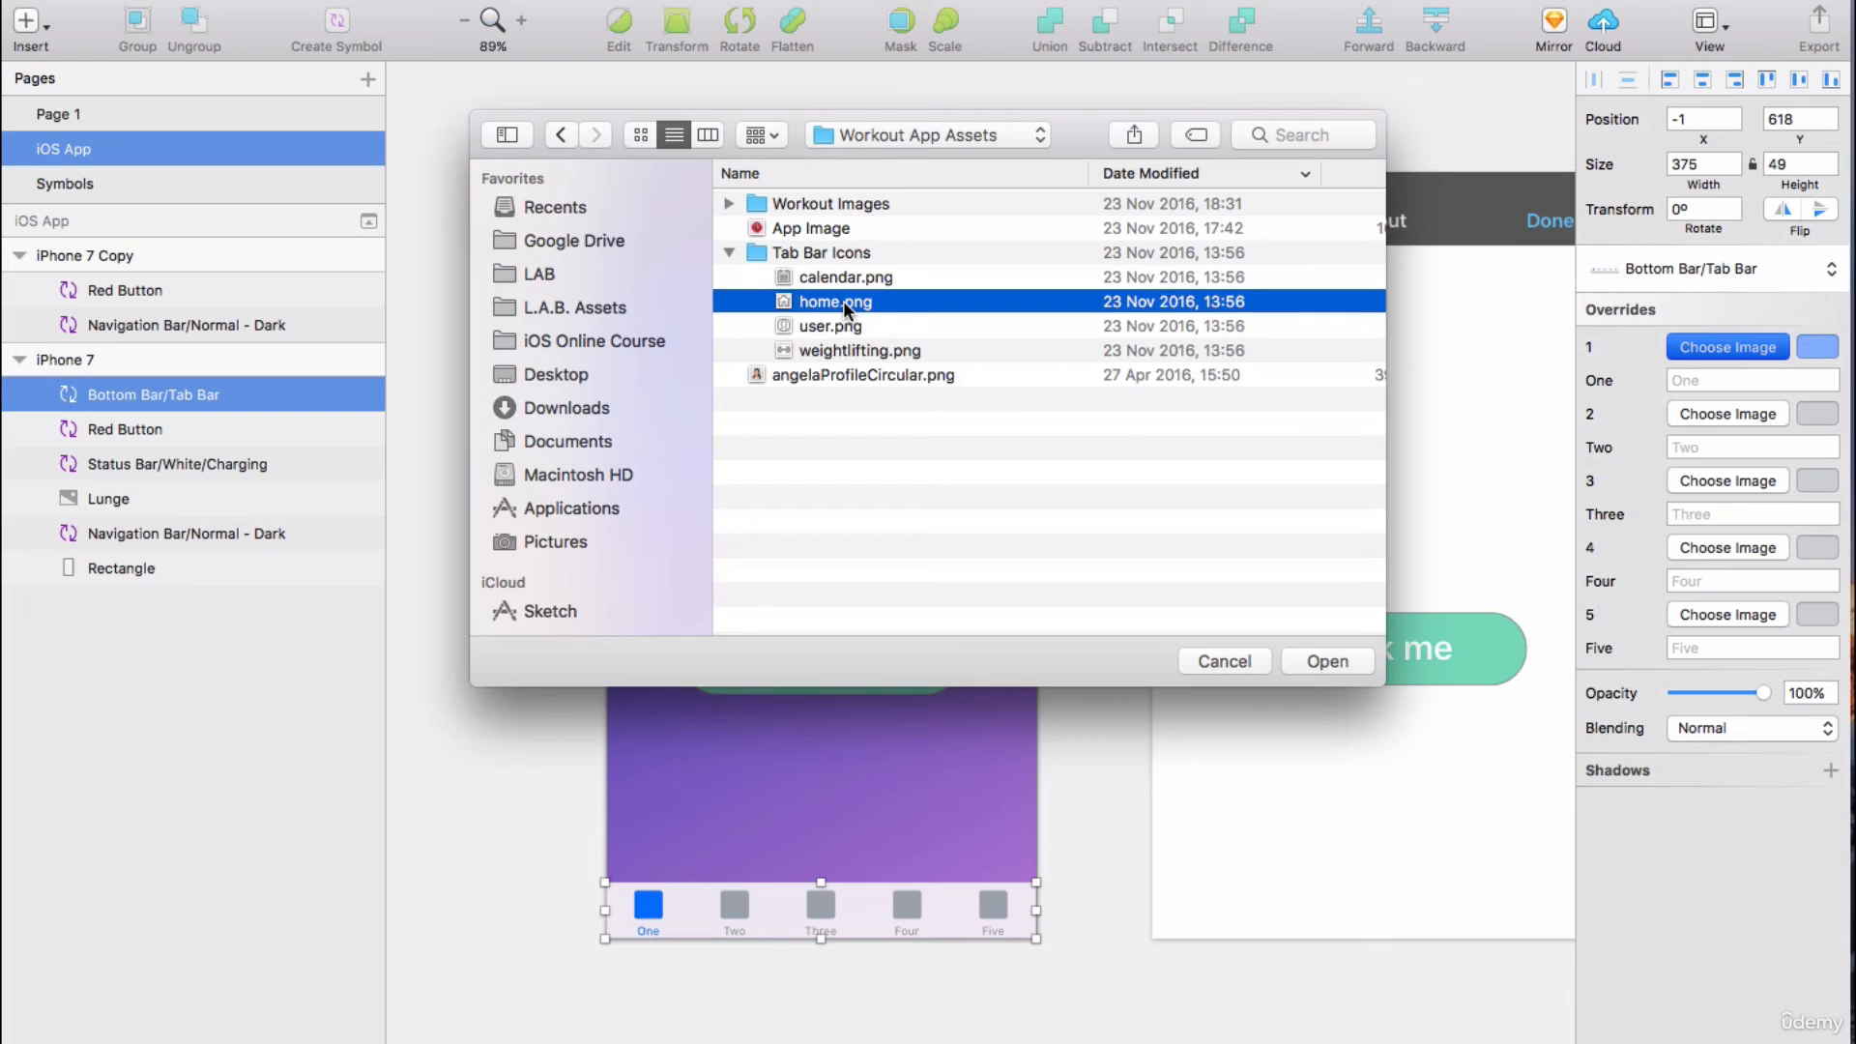
click(1317, 661)
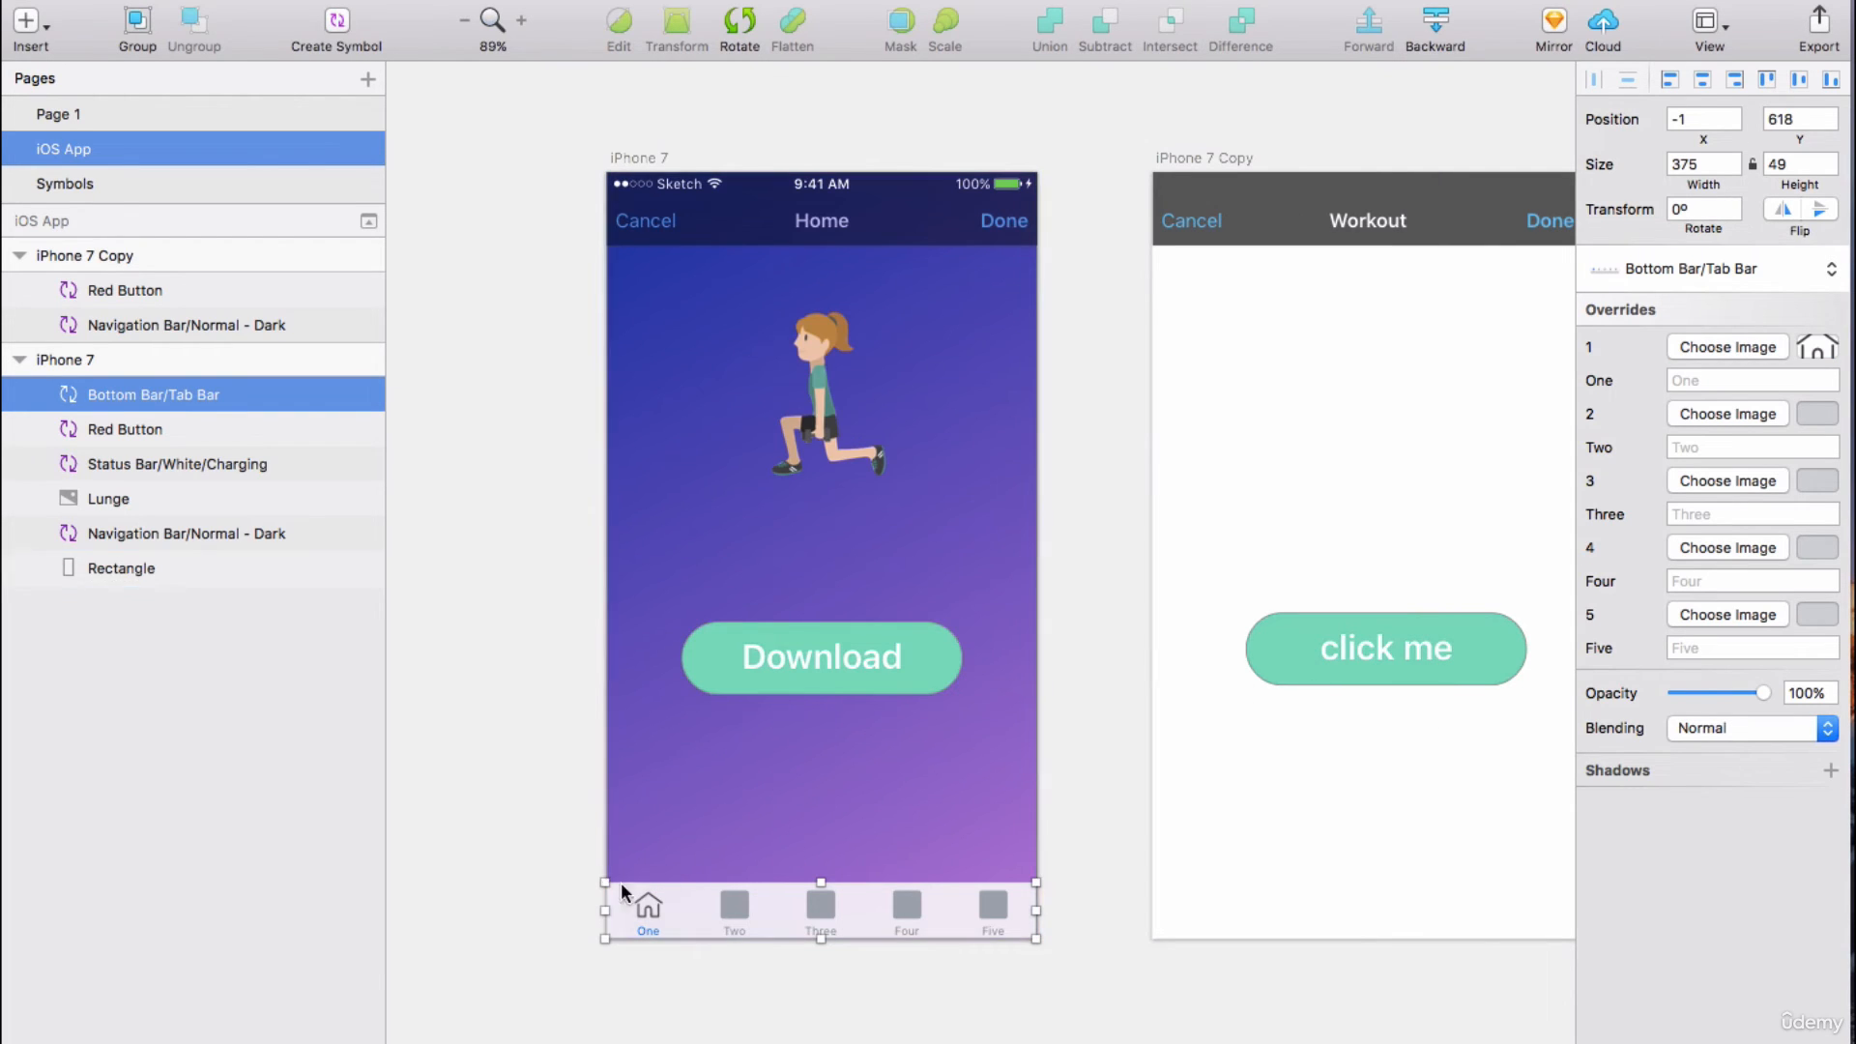
Set the label of the tab bar's first item to "Home".
click(1763, 380)
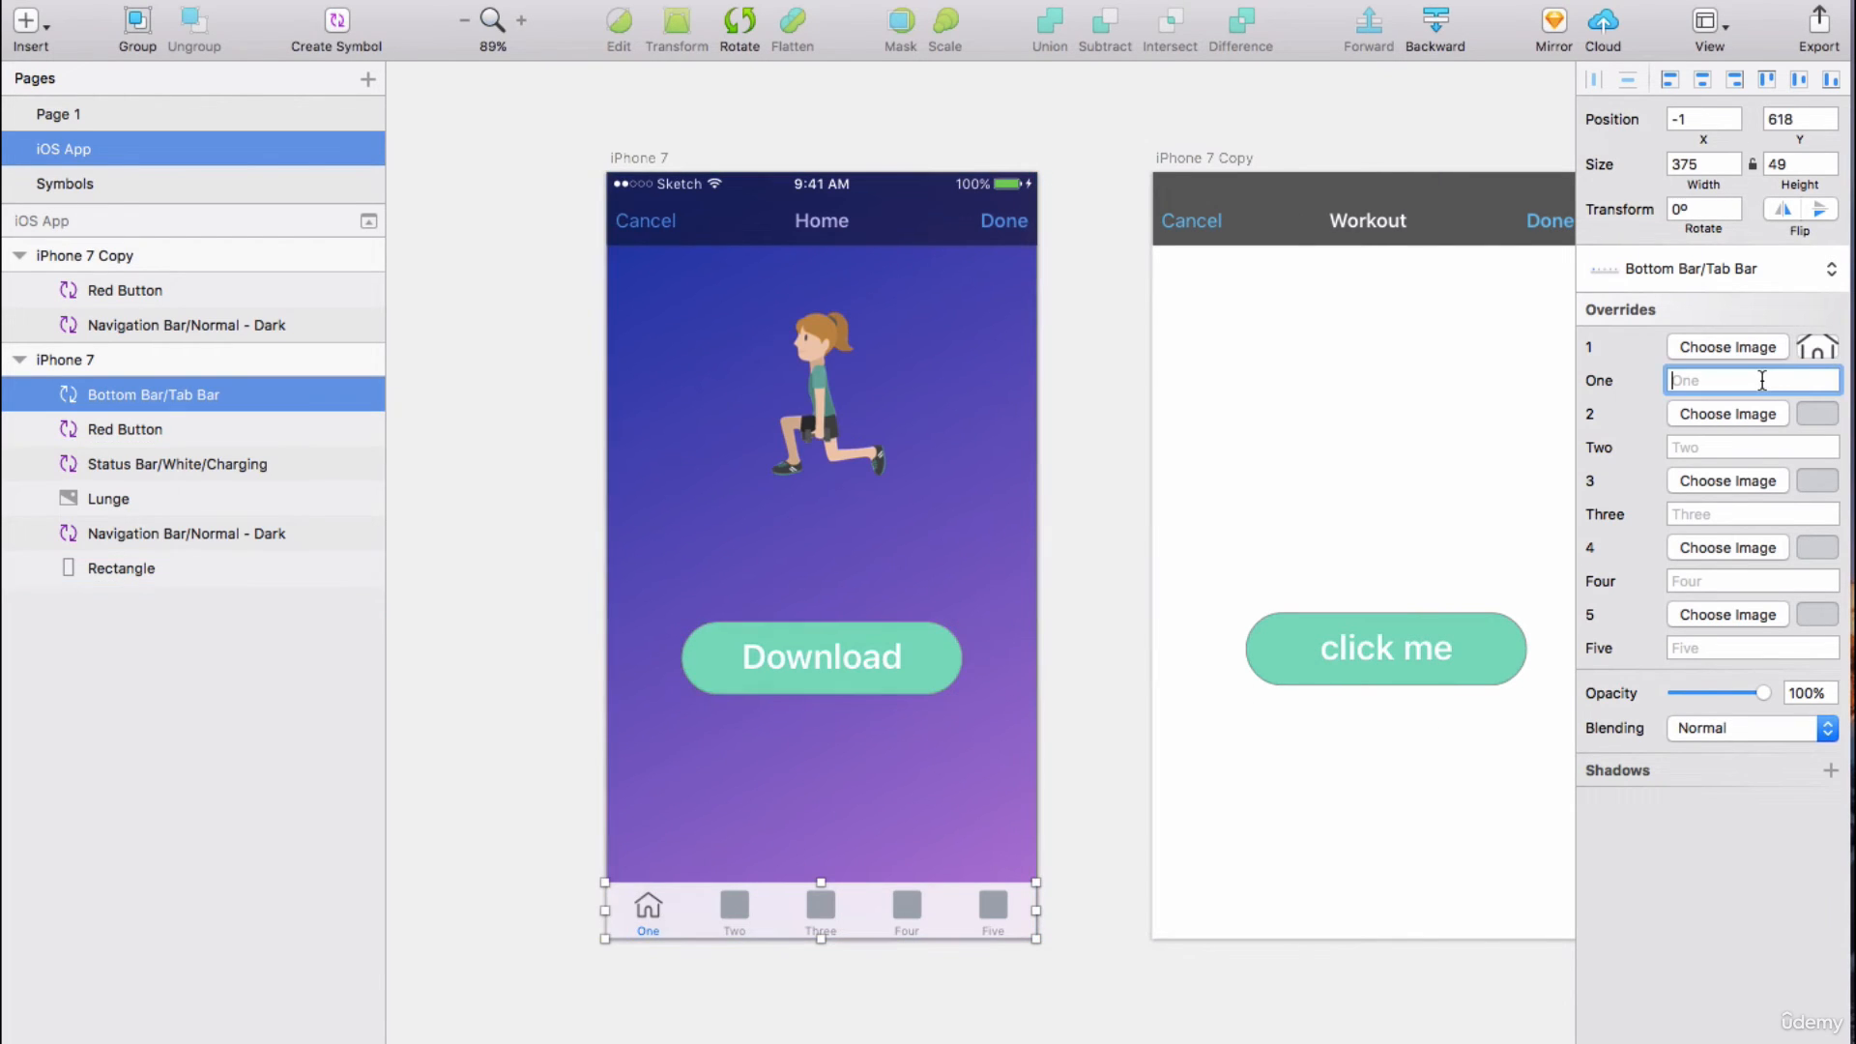
text(Home)
key(Return)
click(538, 825)
click(821, 891)
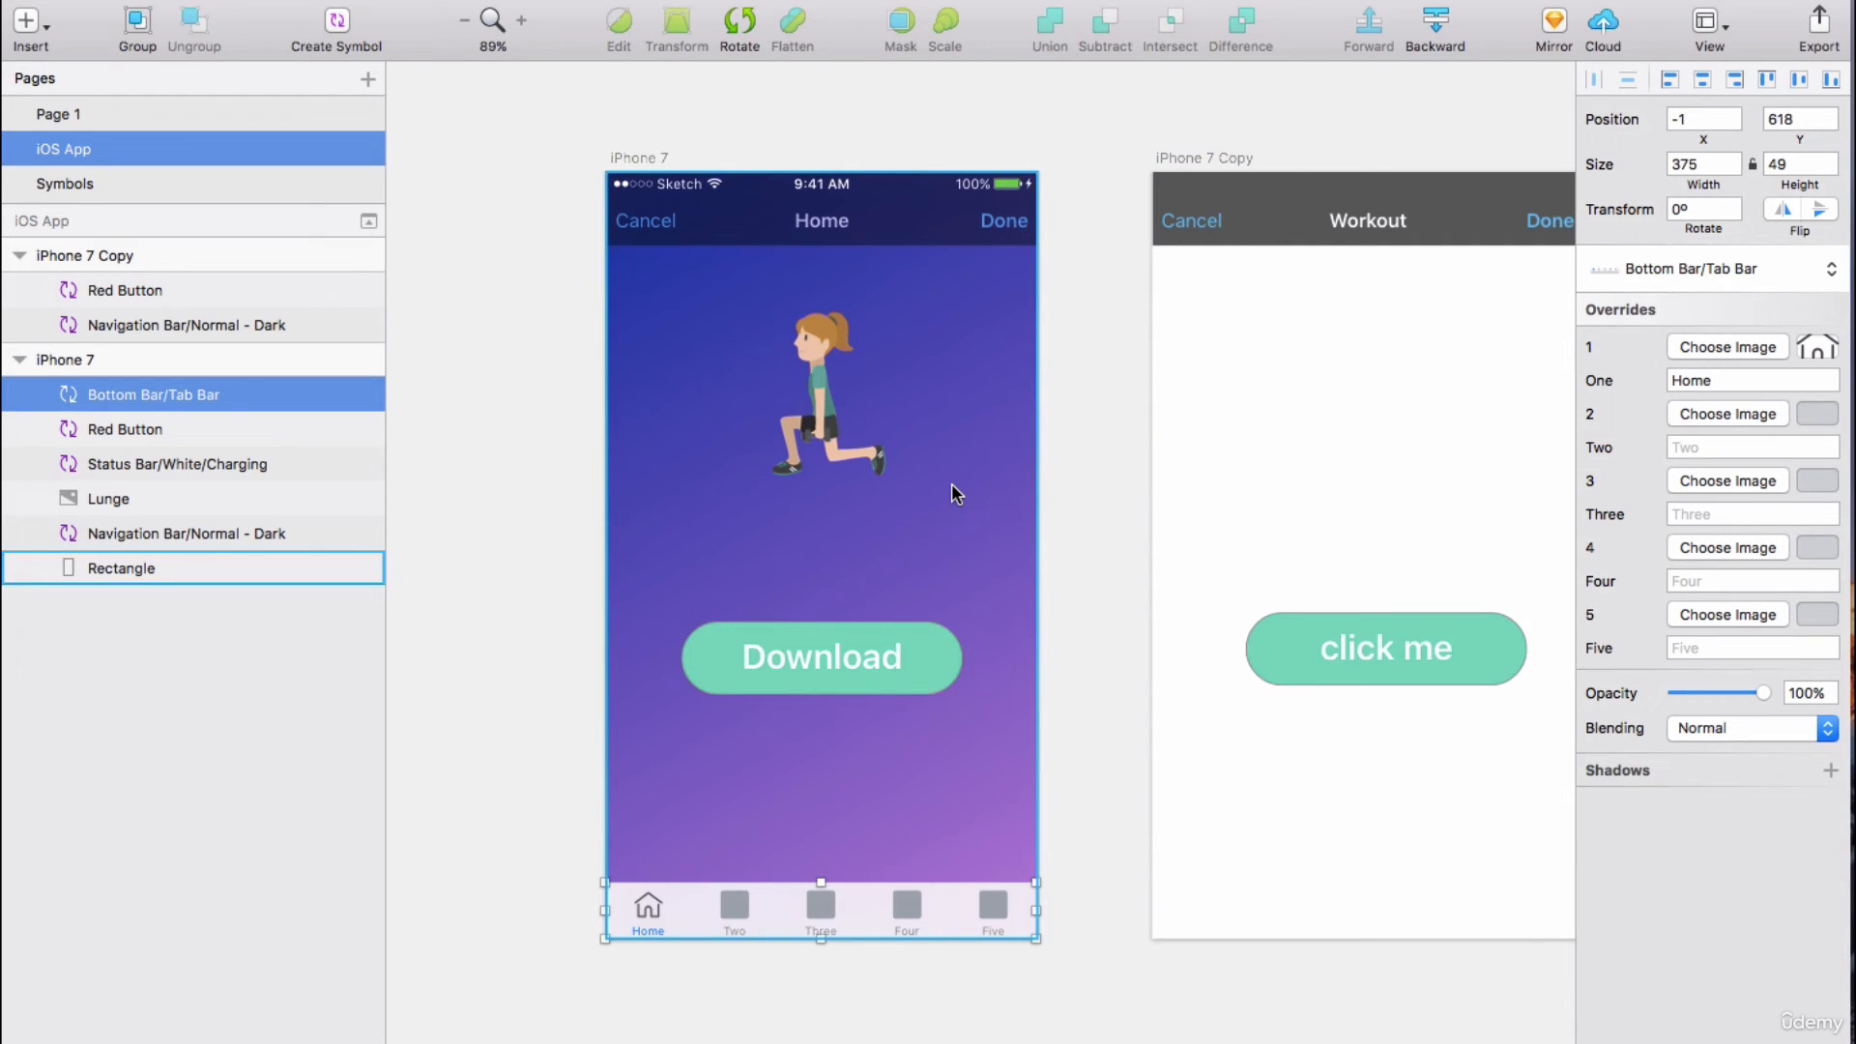
Examine the template elements on the Symbols page and Page 1, including alert views and bottom bars, and return to the iOS App page.
scroll(1055, 322, right, 2)
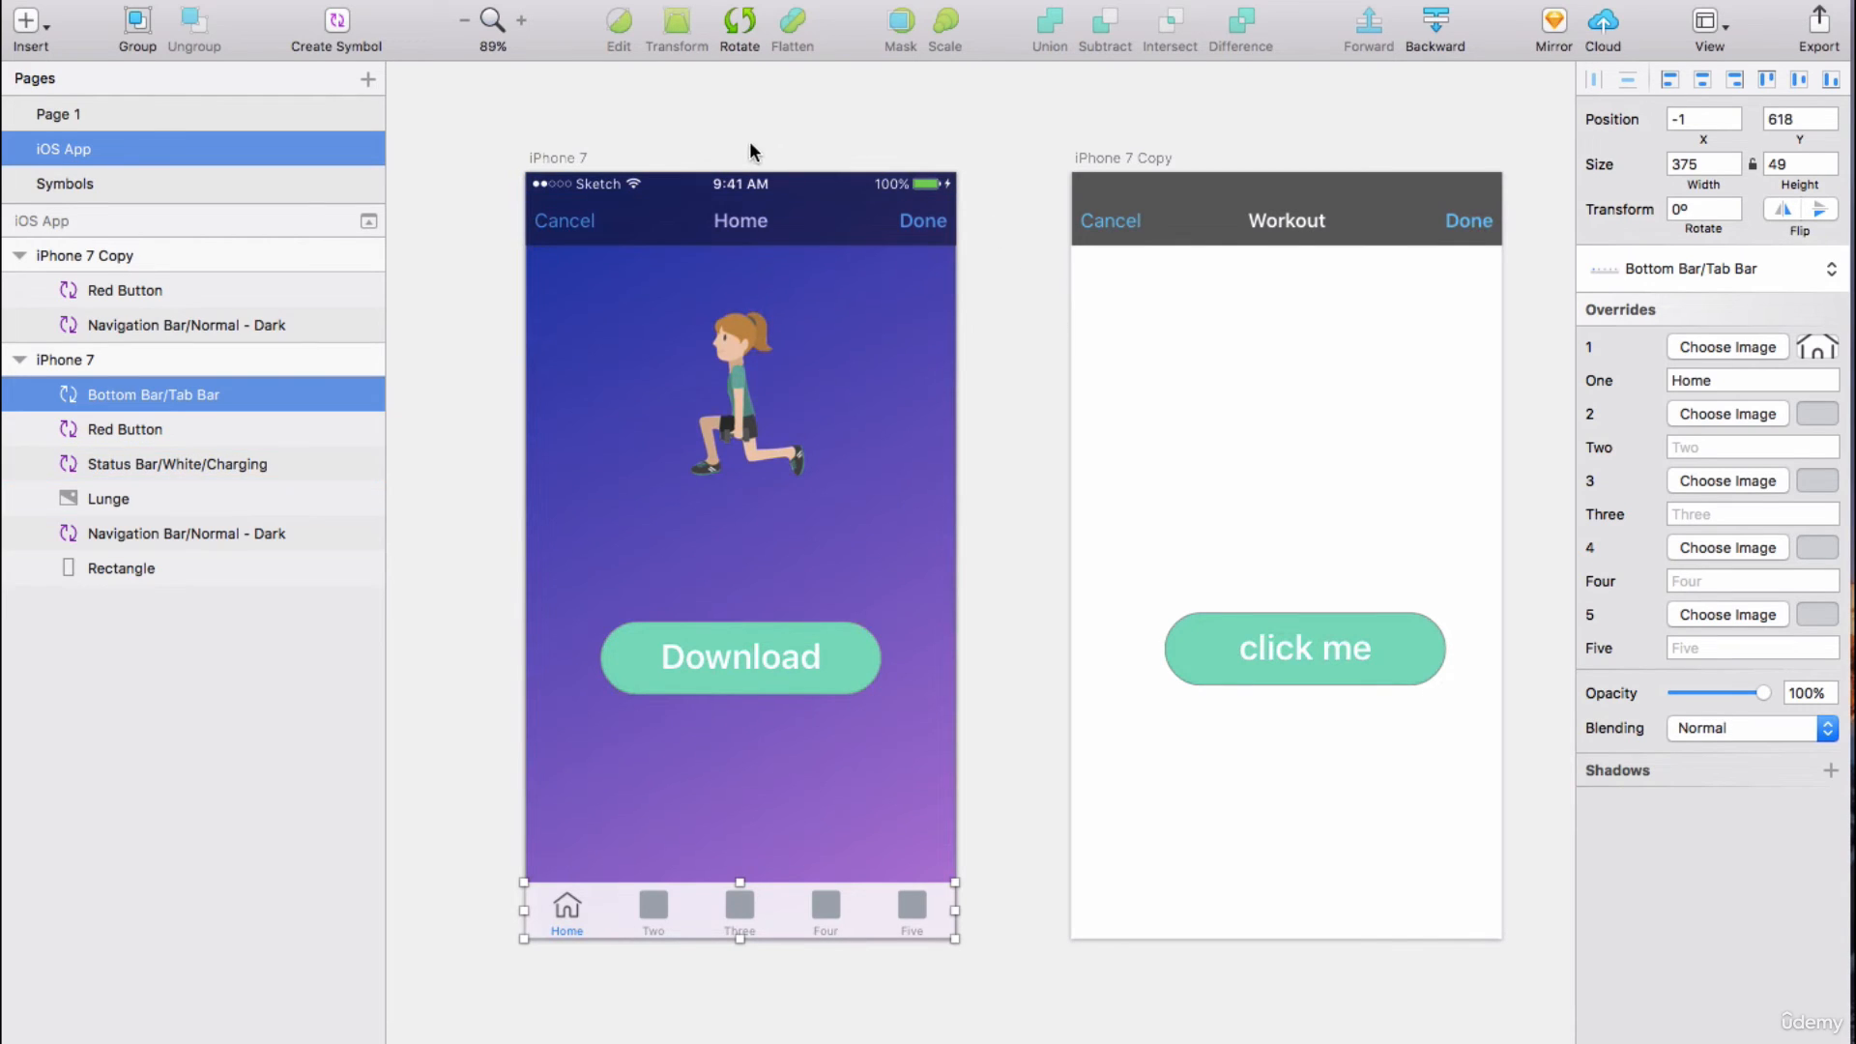
click(228, 183)
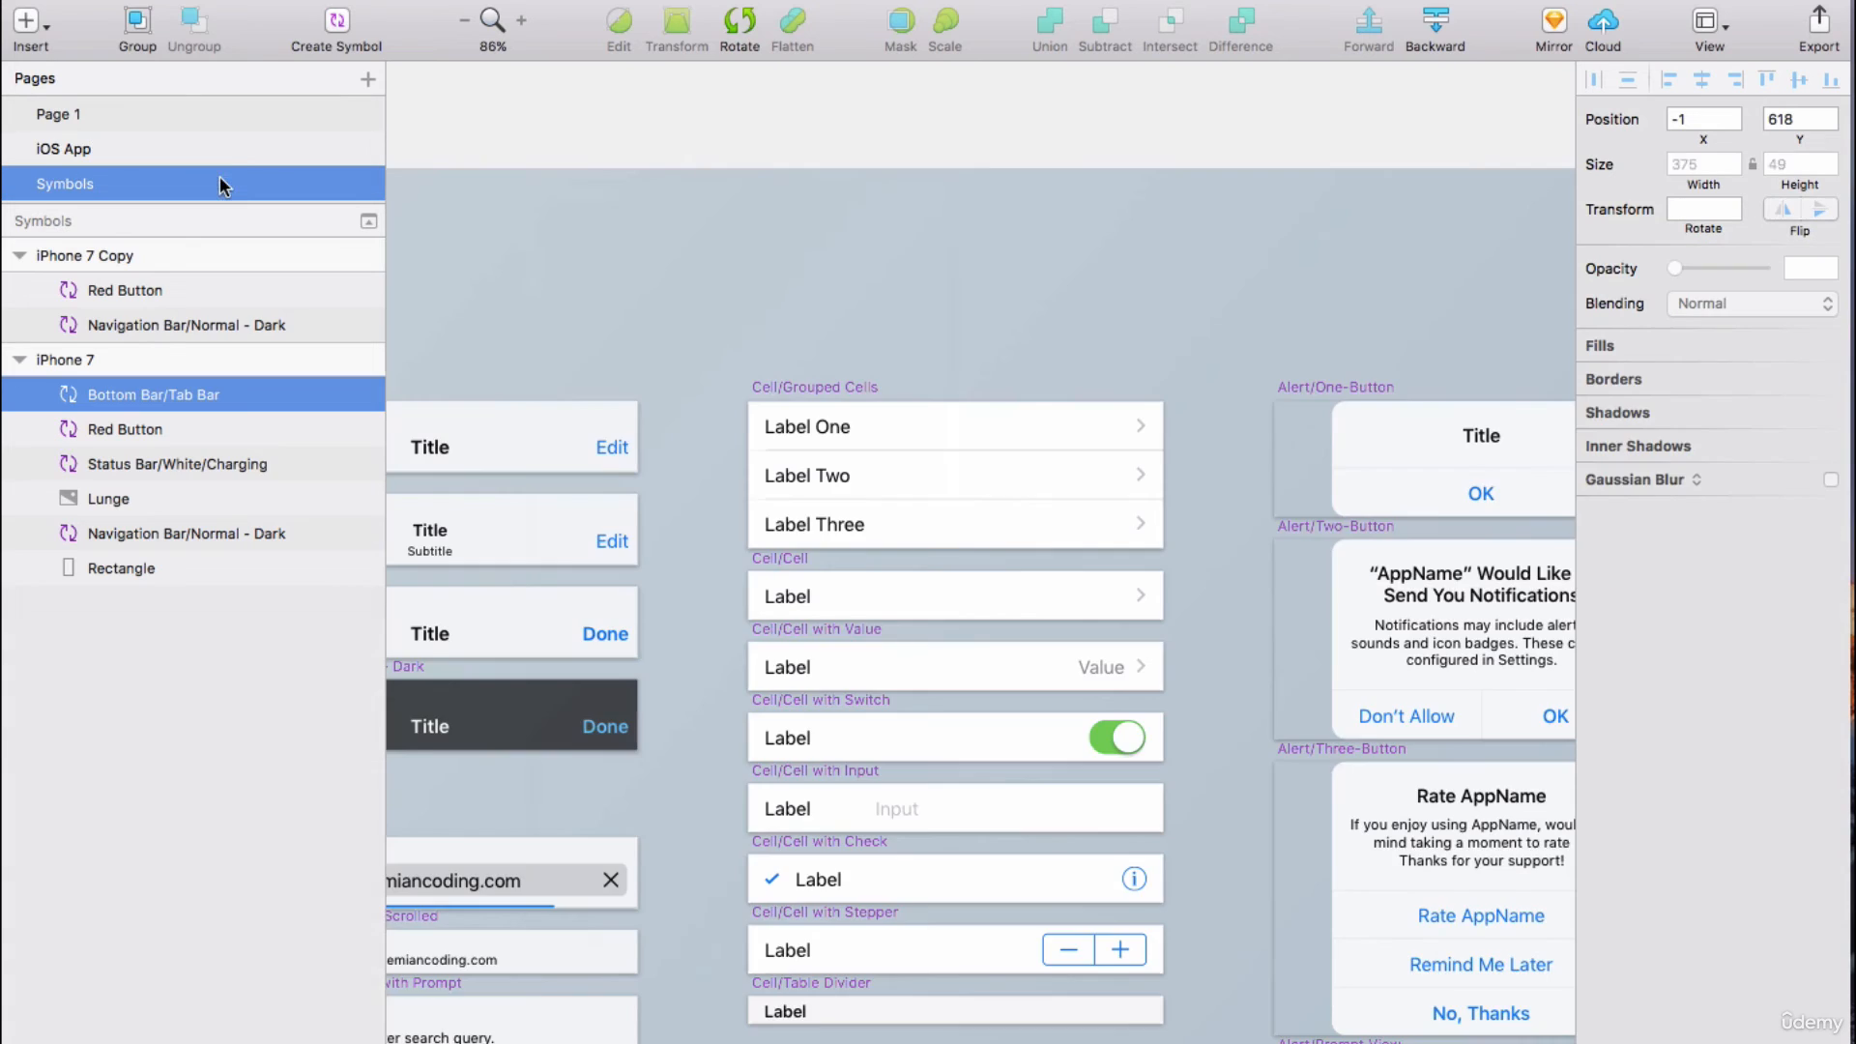
click(228, 114)
scroll(770, 324, right, 6)
scroll(771, 324, down, 2)
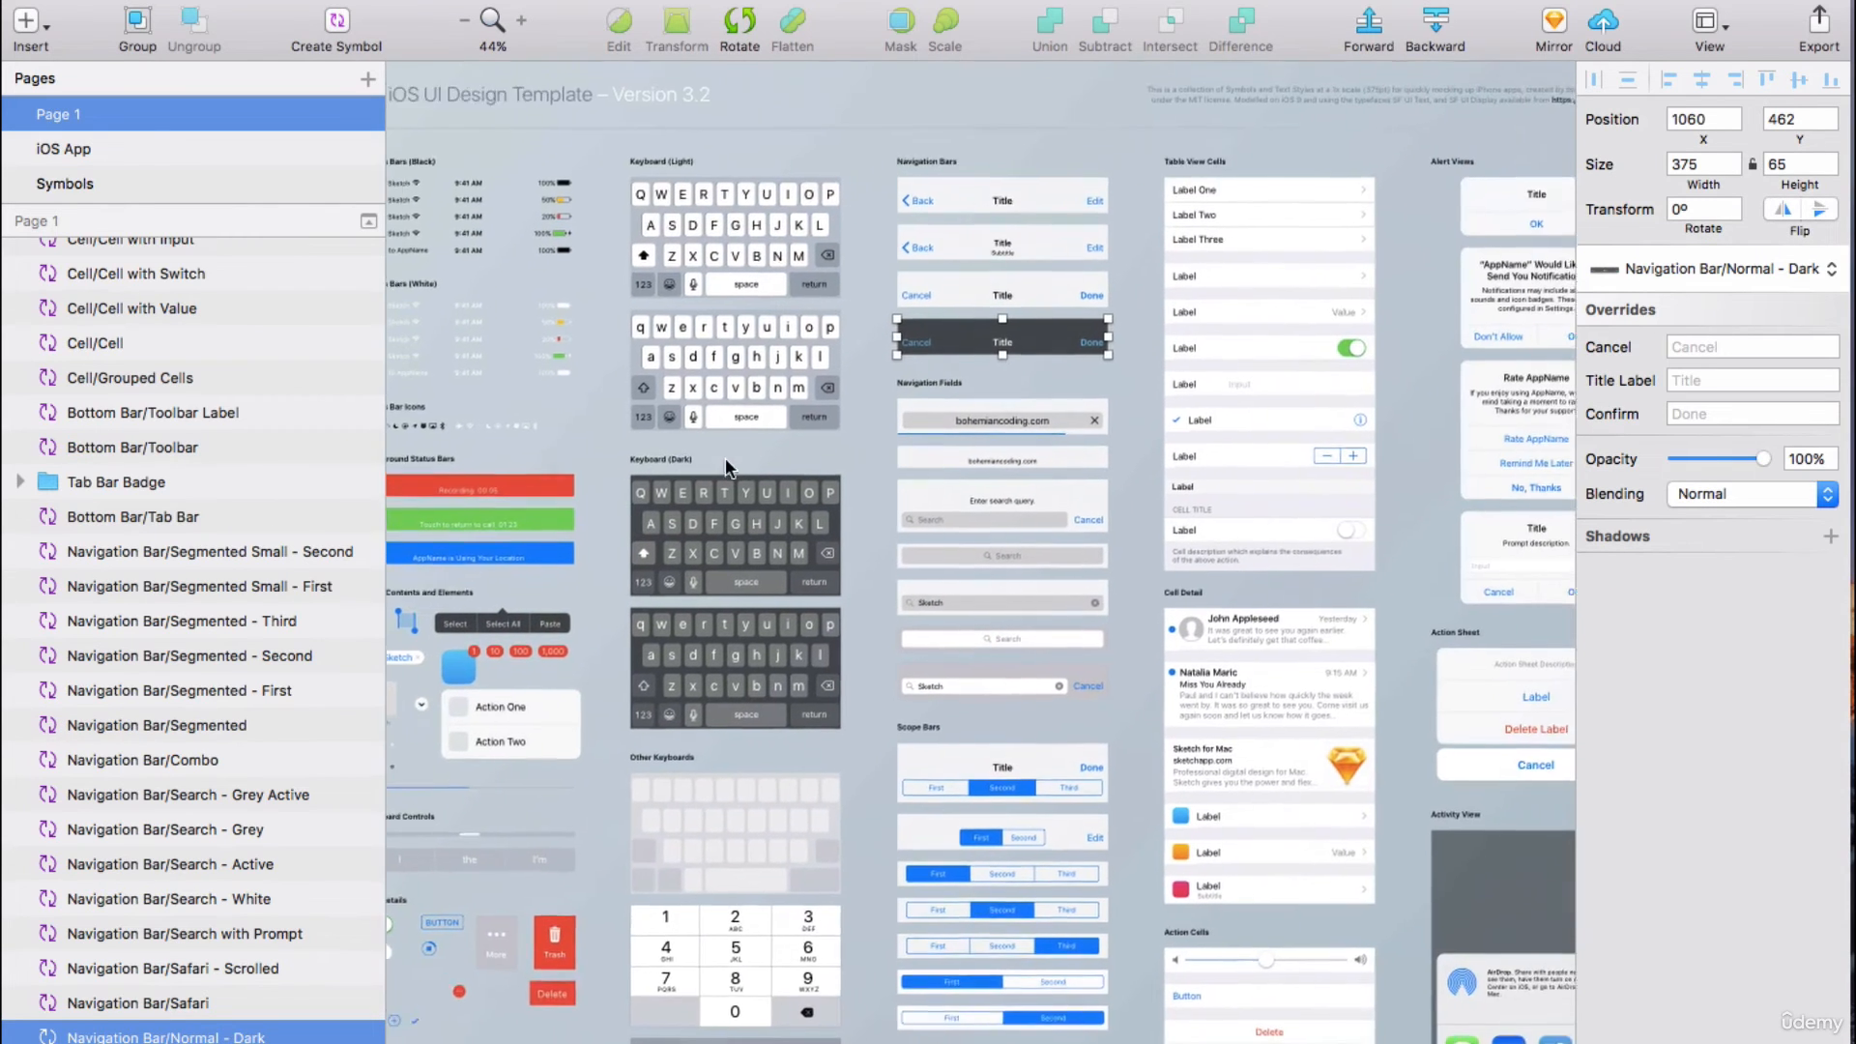
scroll(1099, 470, right, 9)
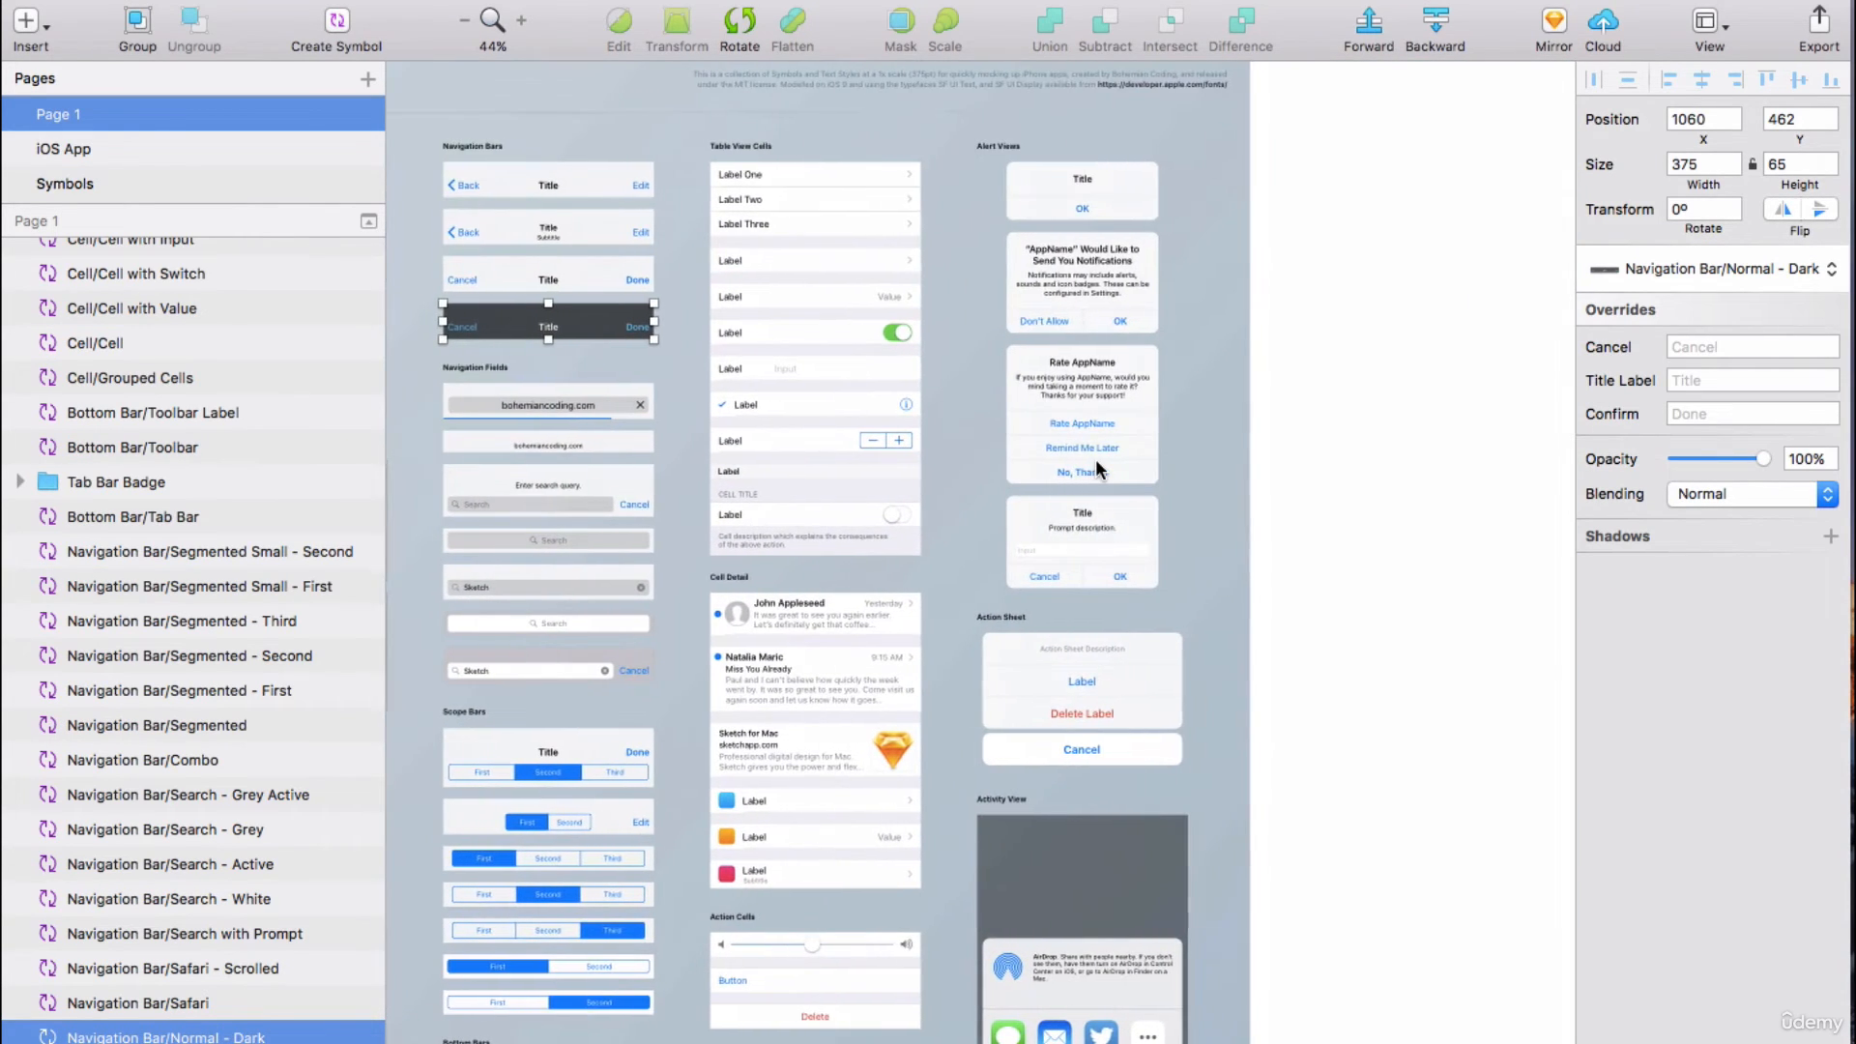
scroll(1058, 607, down, 3)
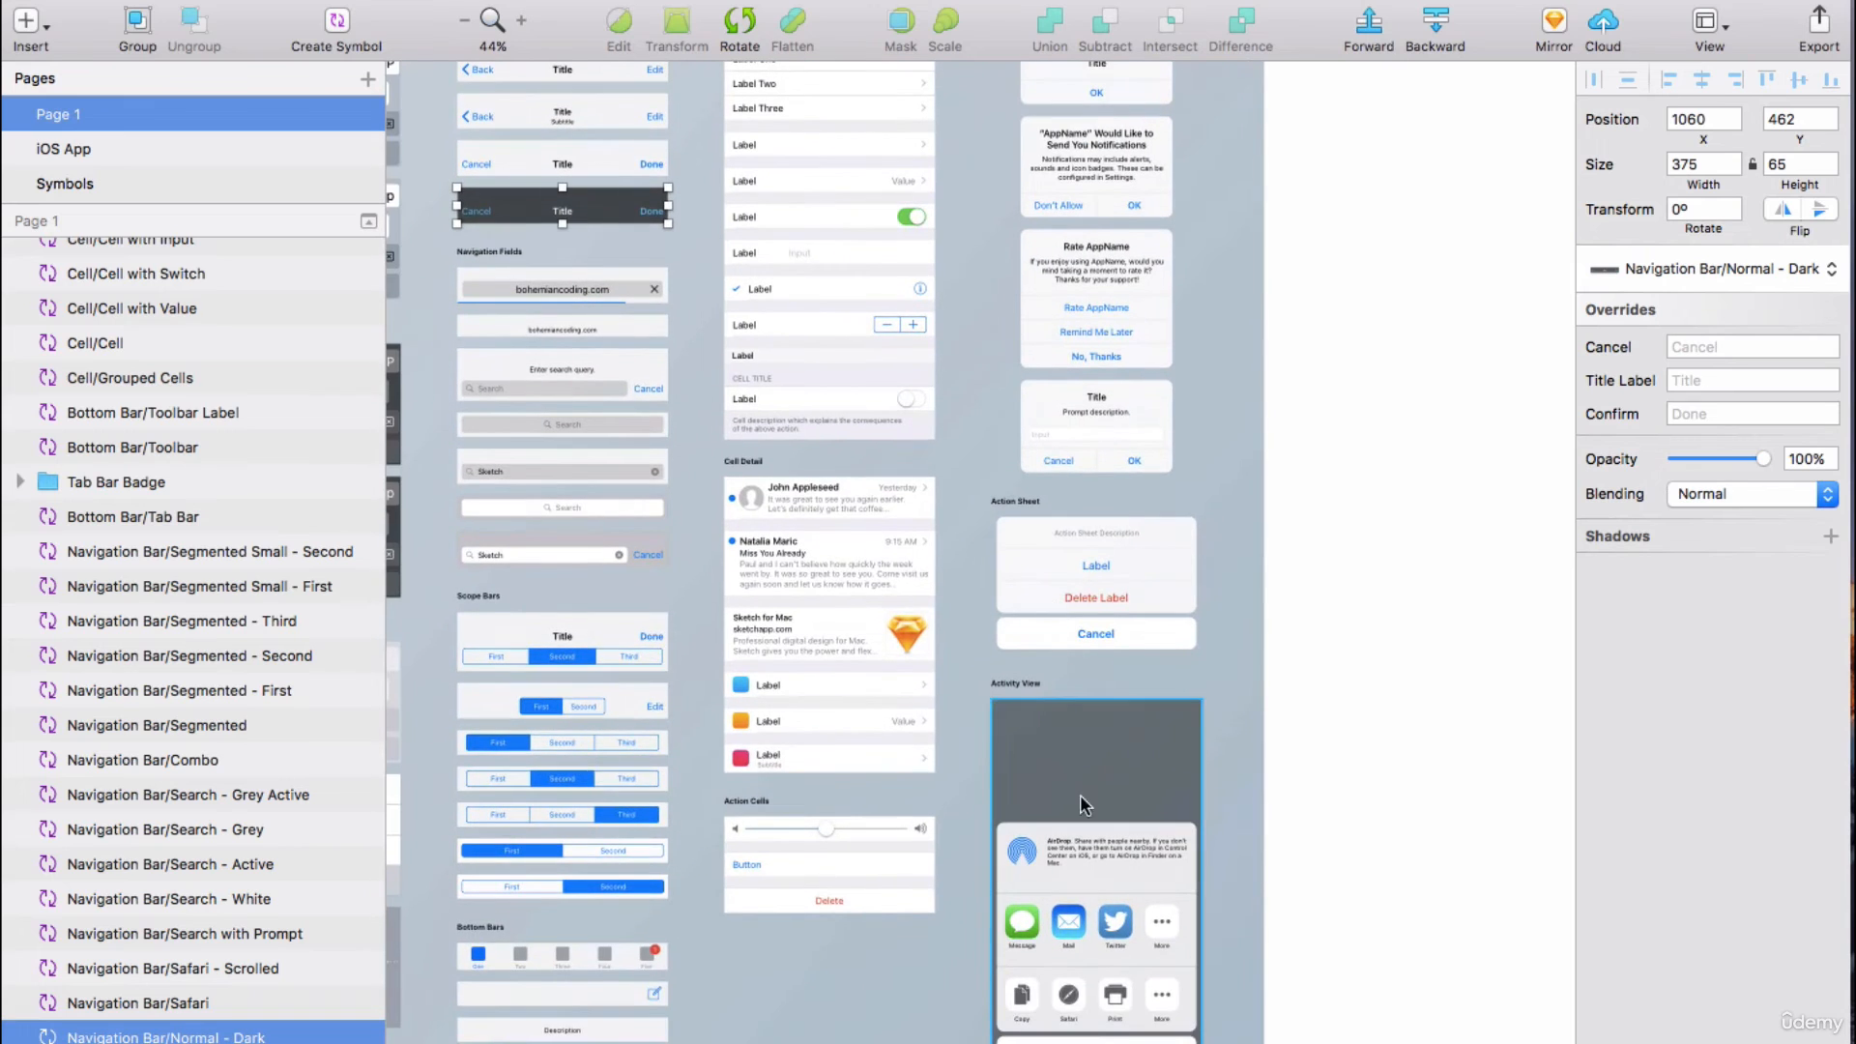
scroll(899, 566, left, 12)
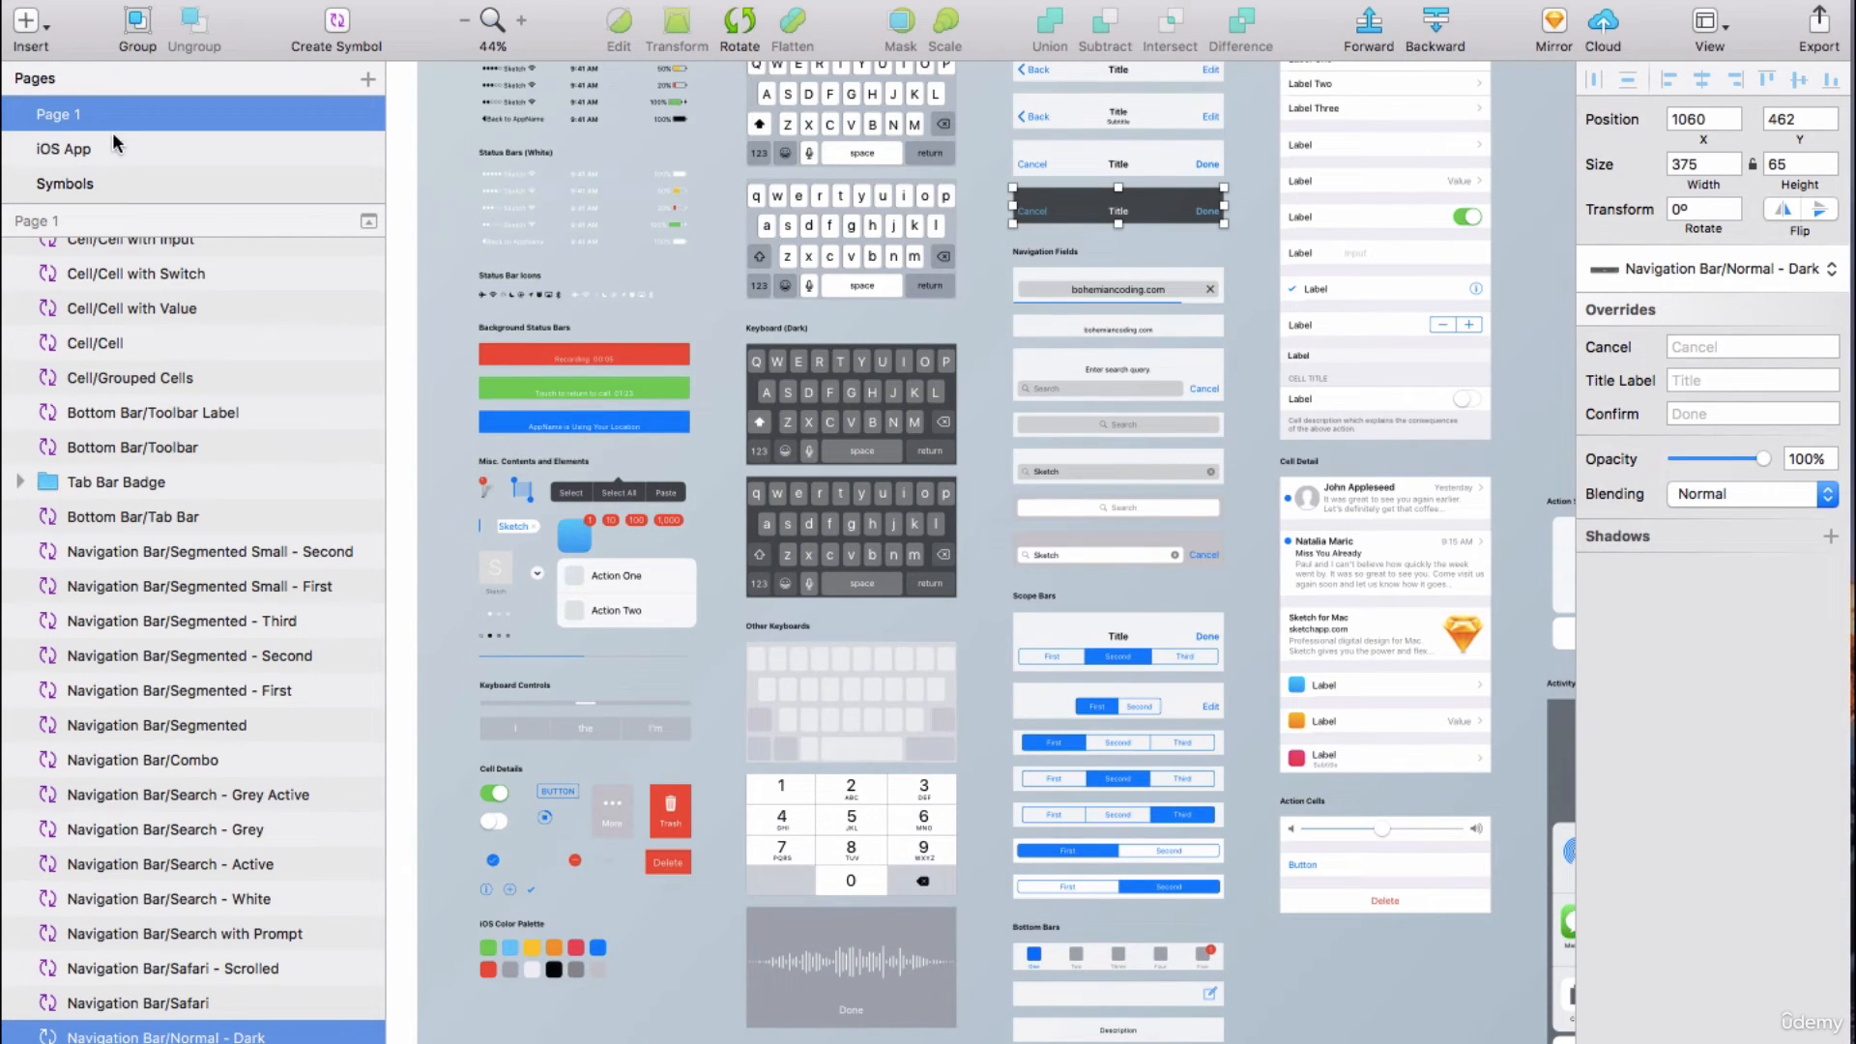
click(64, 151)
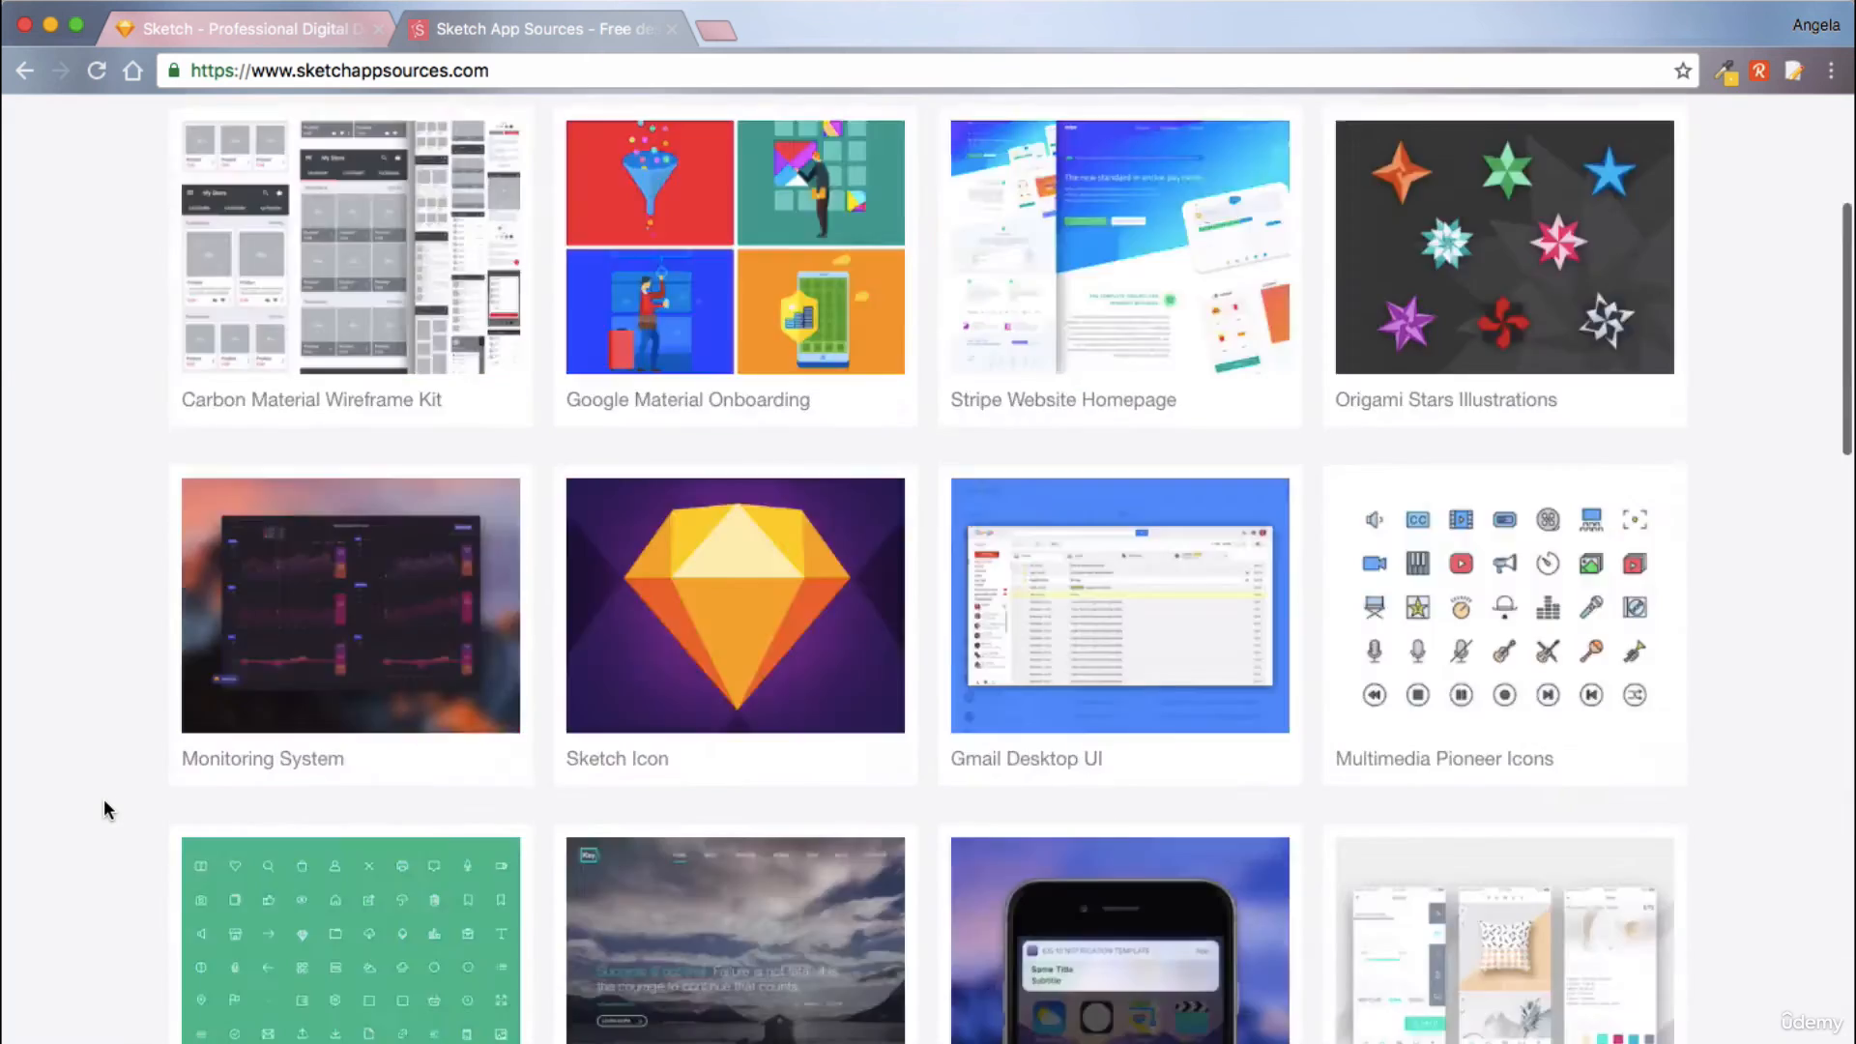
Browse the free resources on the Sketch App Sources website in Chrome and download the Stitch UI Kit.
scroll(103, 798, up, 5)
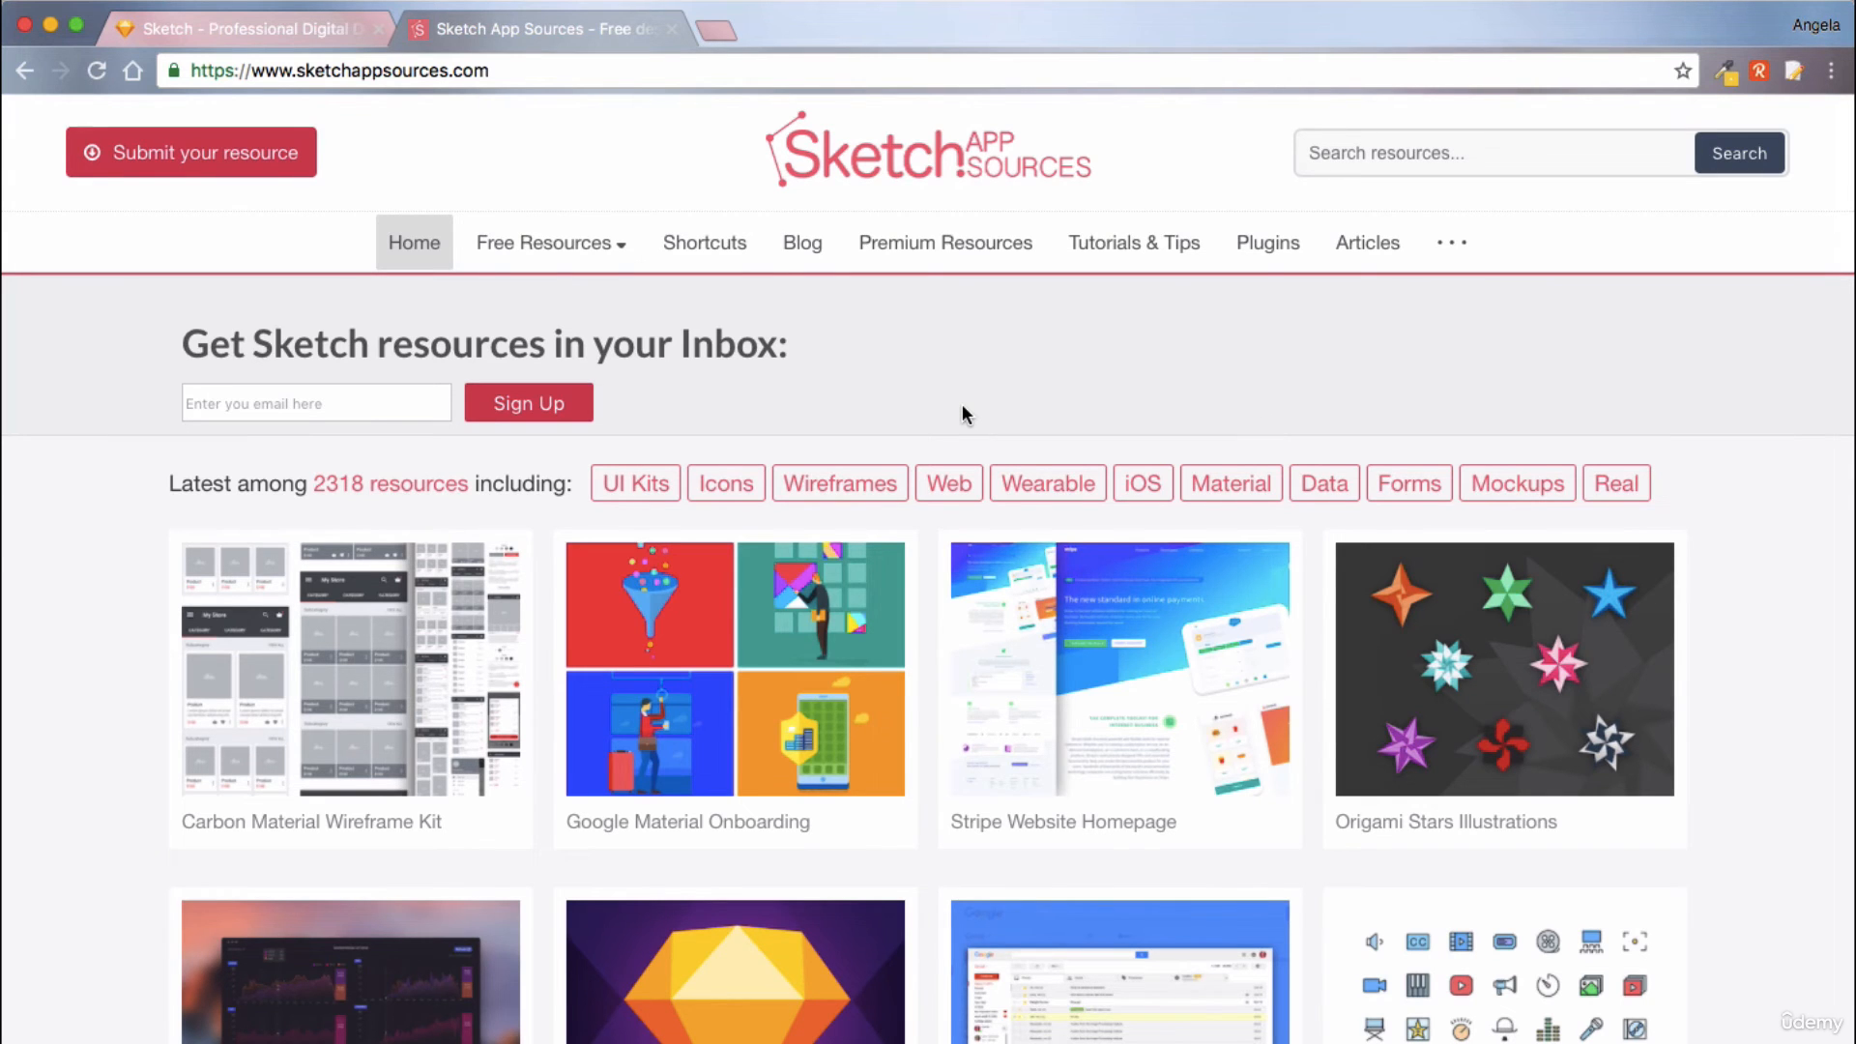
scroll(963, 414, down, 2)
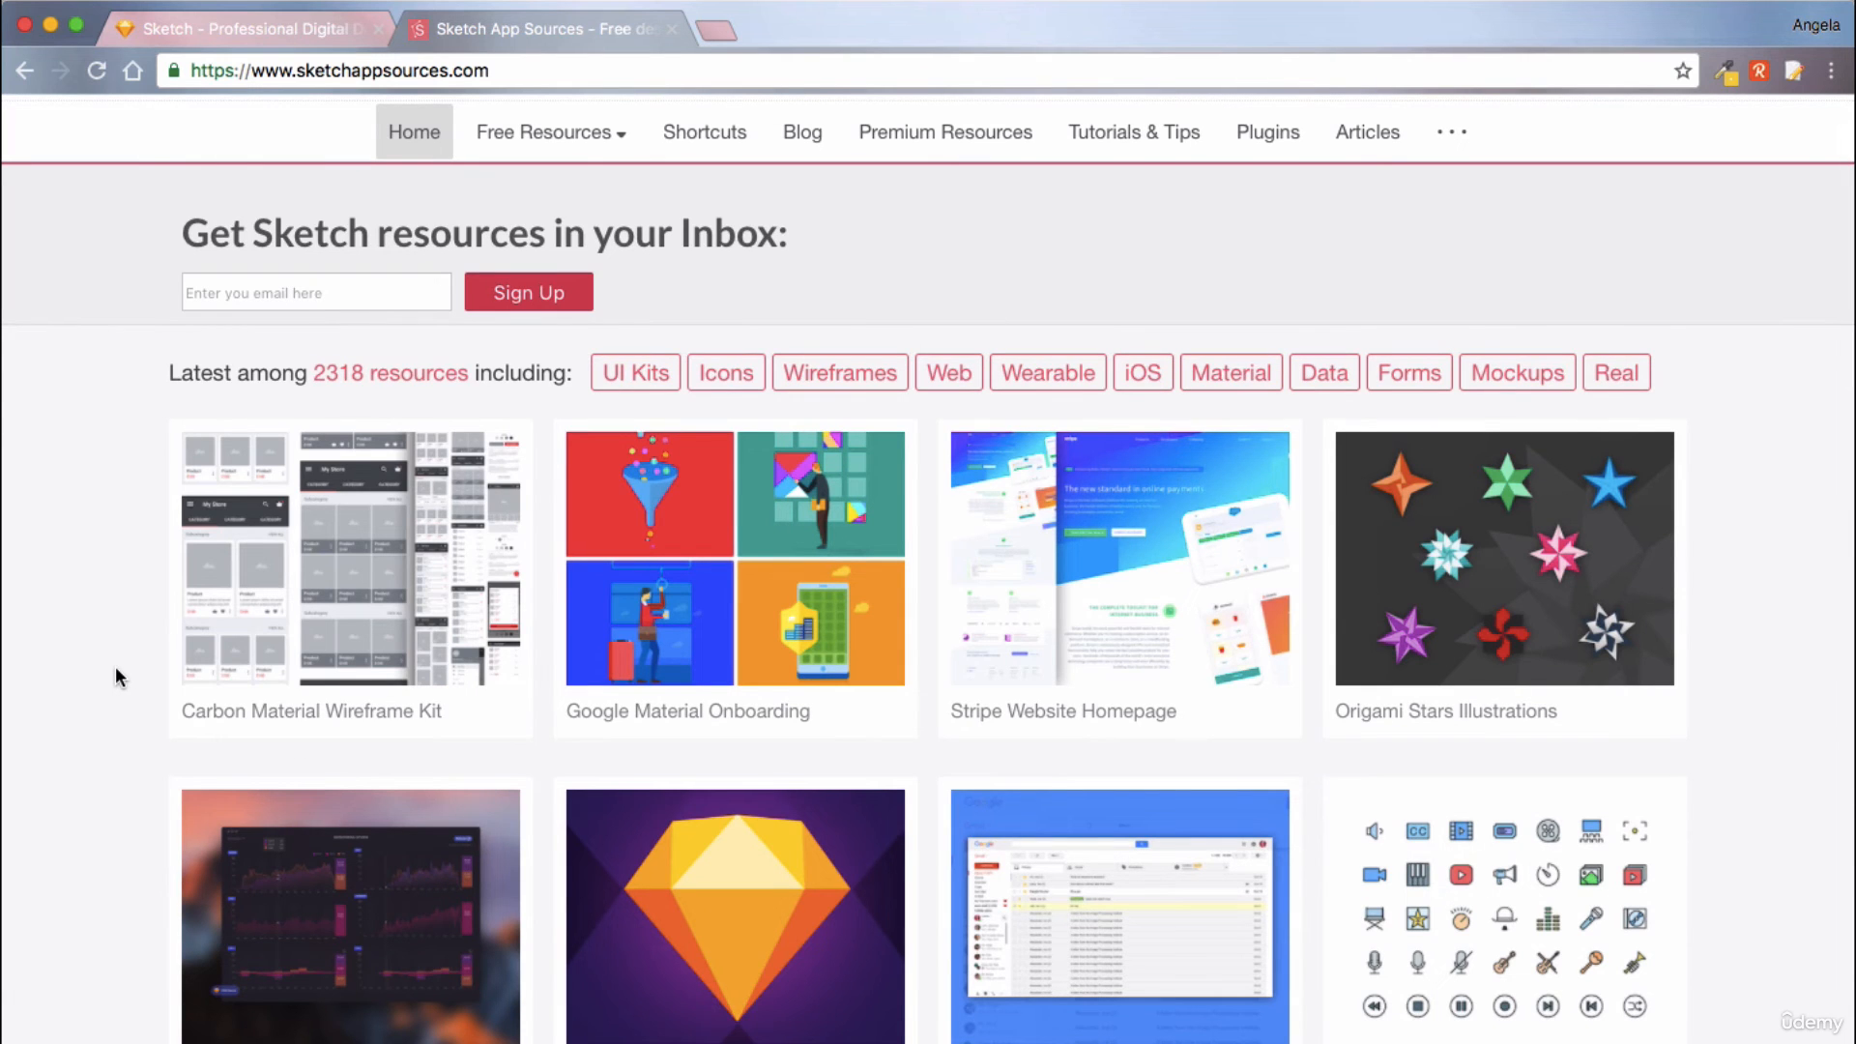
scroll(114, 664, down, 5)
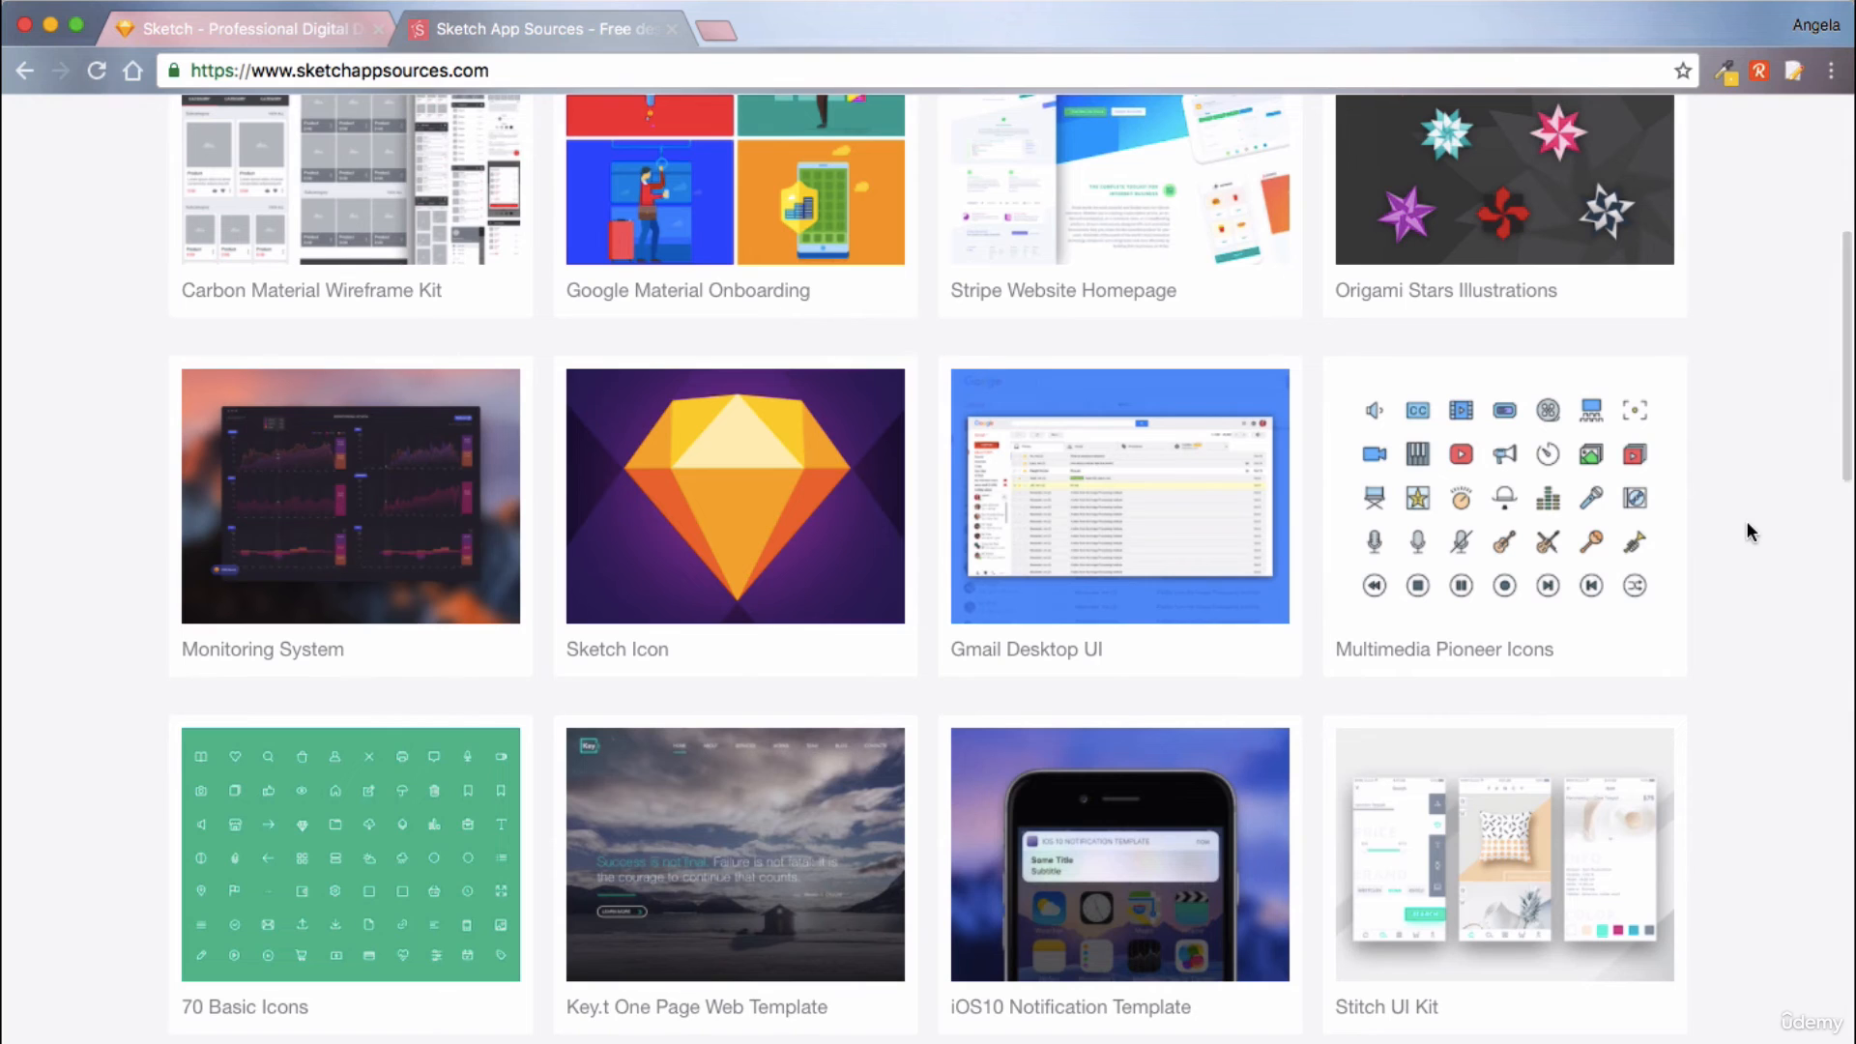
scroll(1747, 529, down, 2)
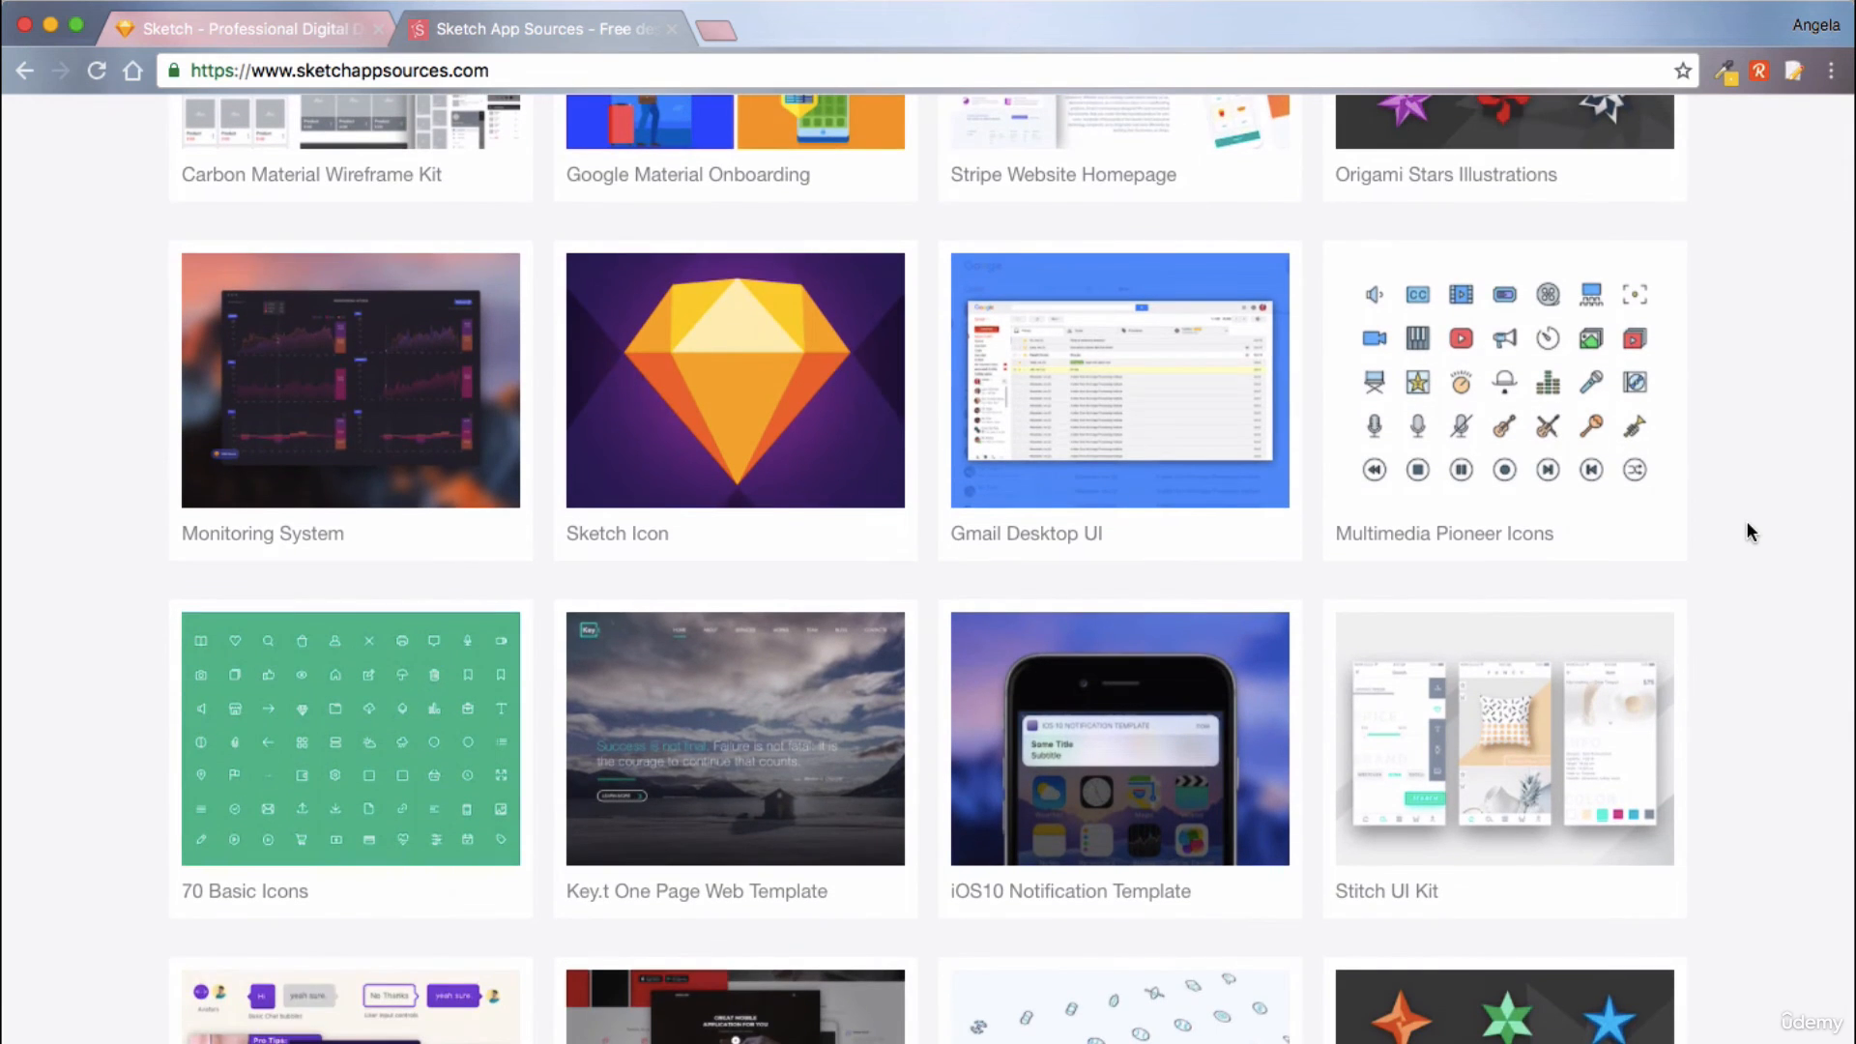
scroll(1746, 522, down, 5)
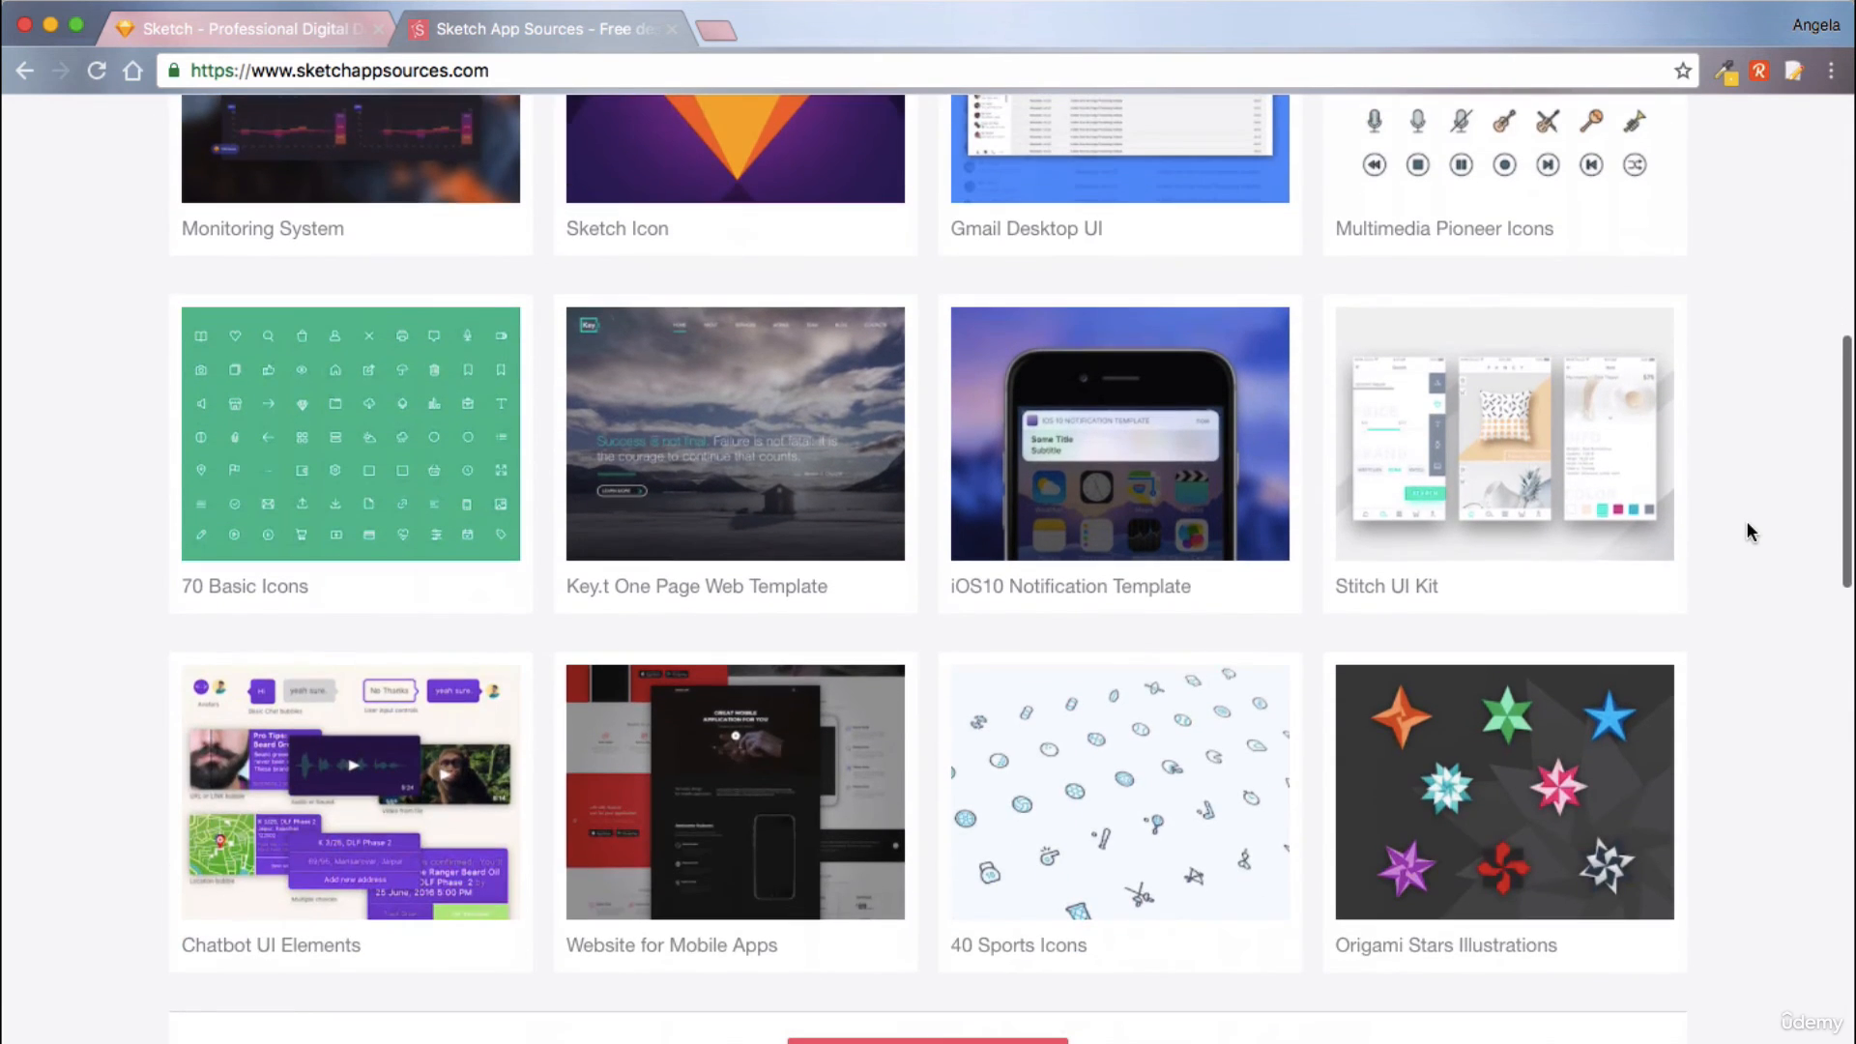
click(1525, 430)
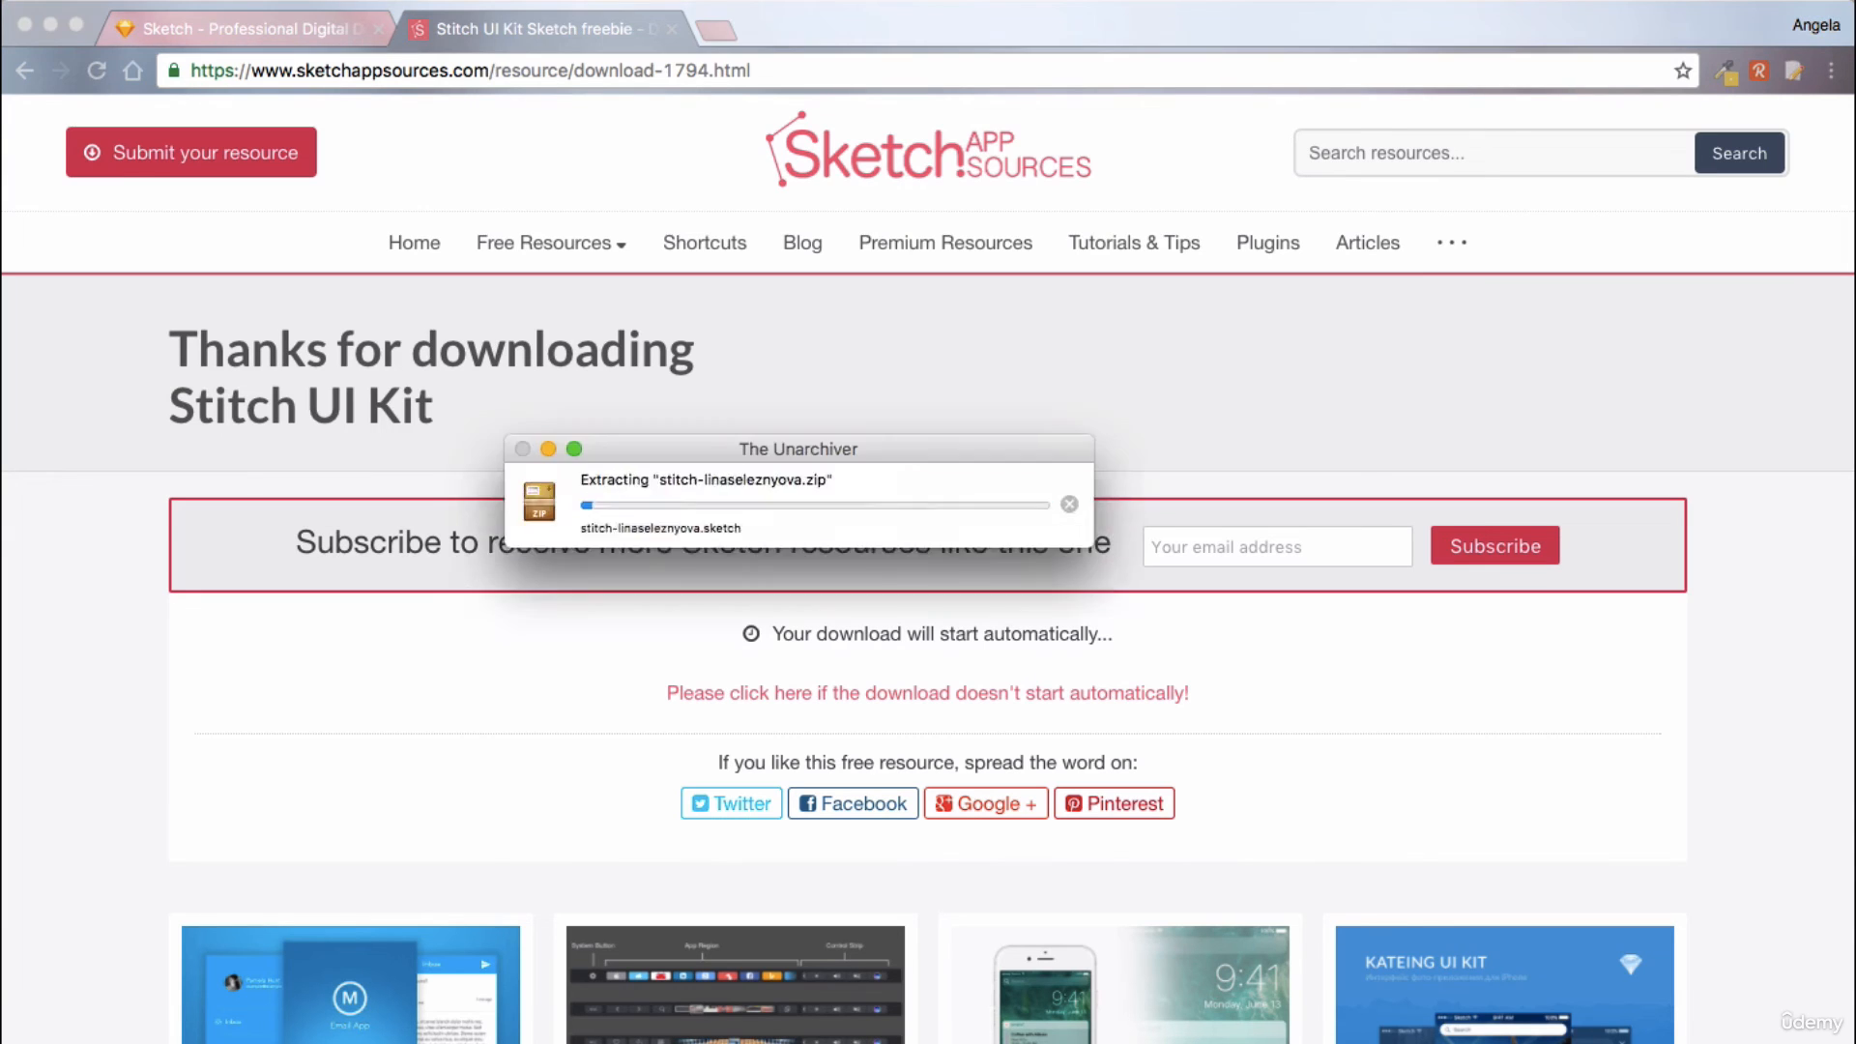
Open the downloaded Stitch UI Kit file in Sketch, accepting substitutes for its missing fonts.
key(alt+space)
text(open)
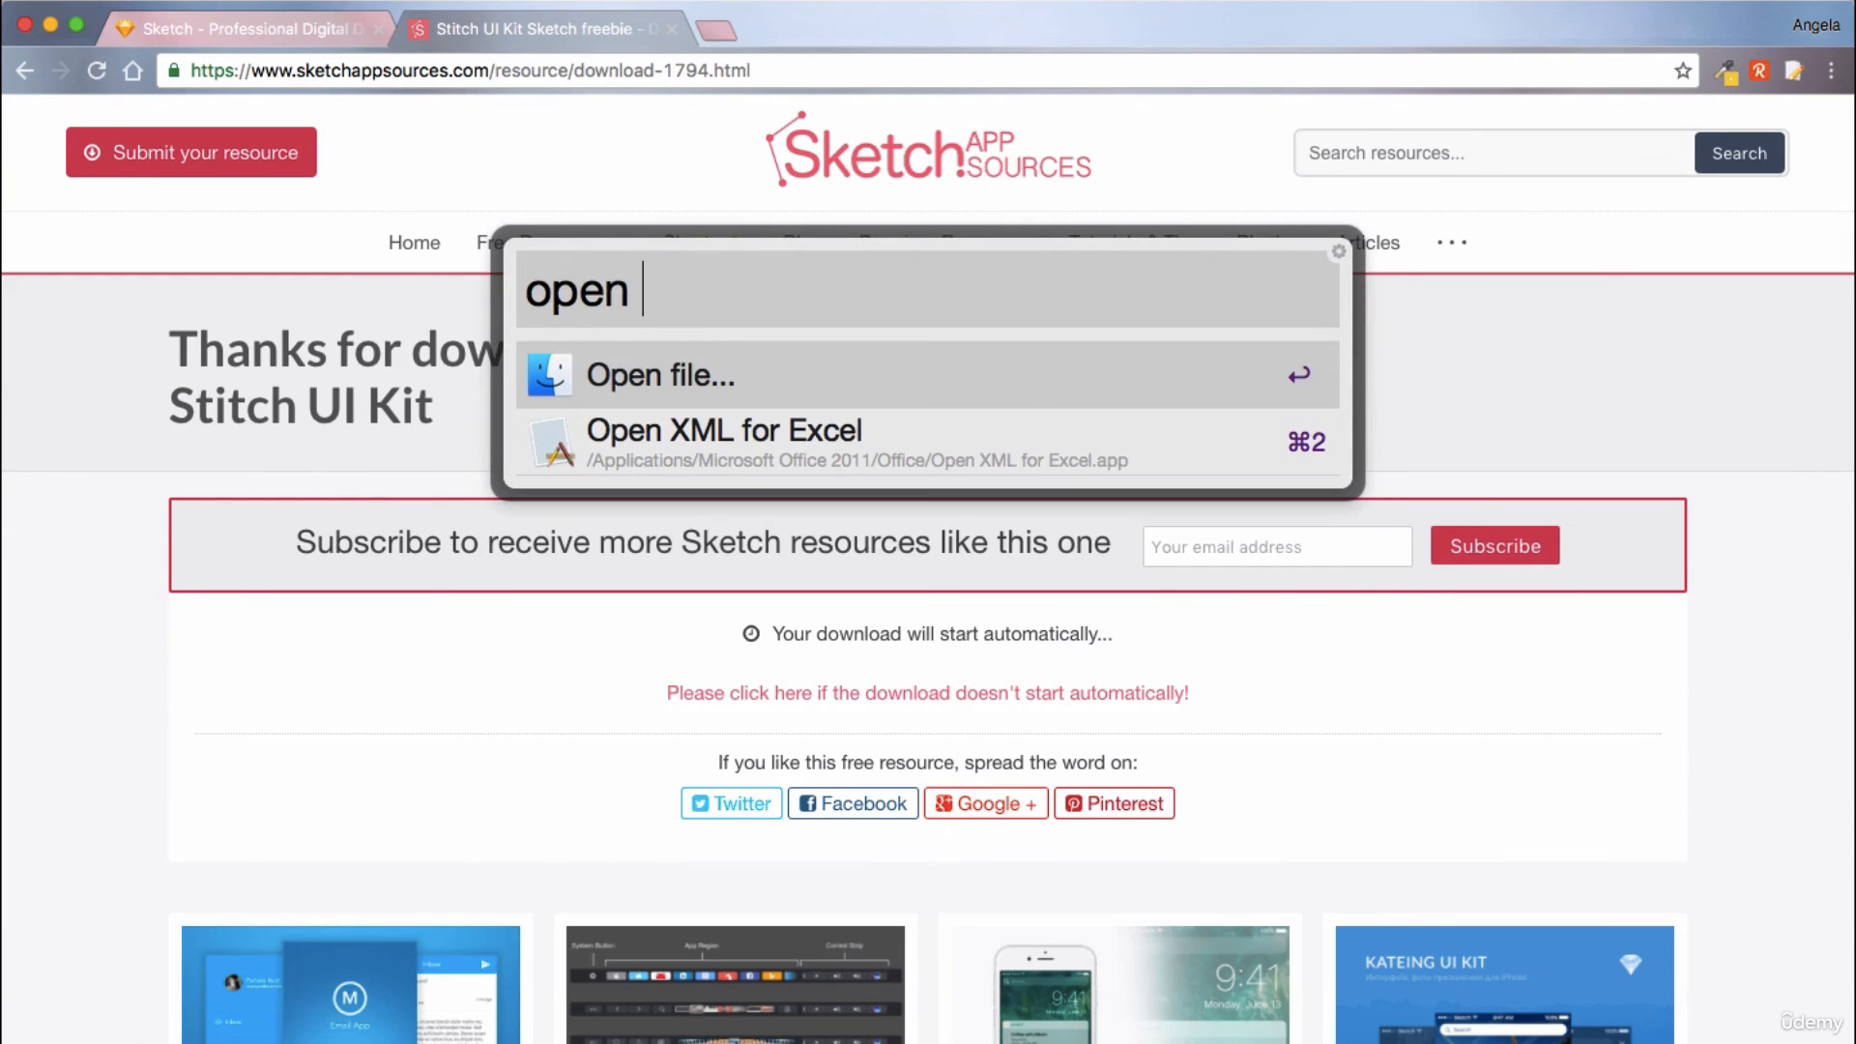
text( sti)
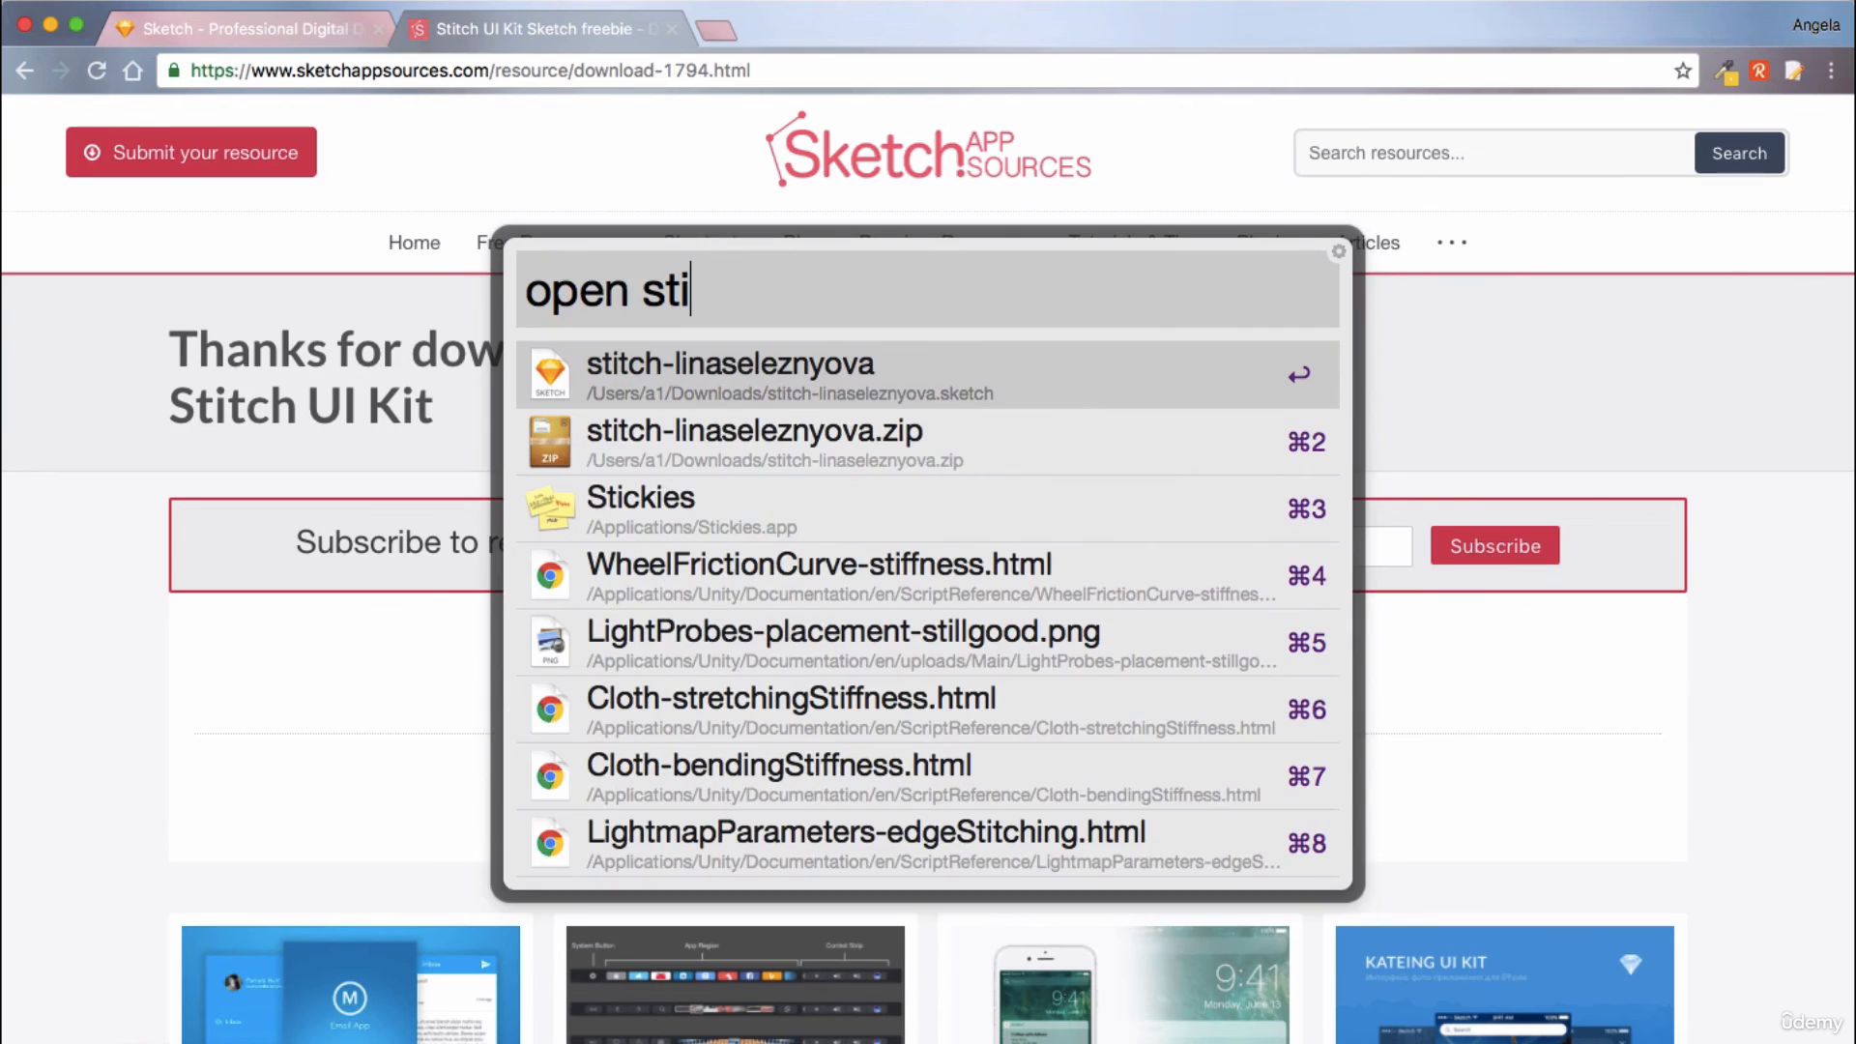
key(Return)
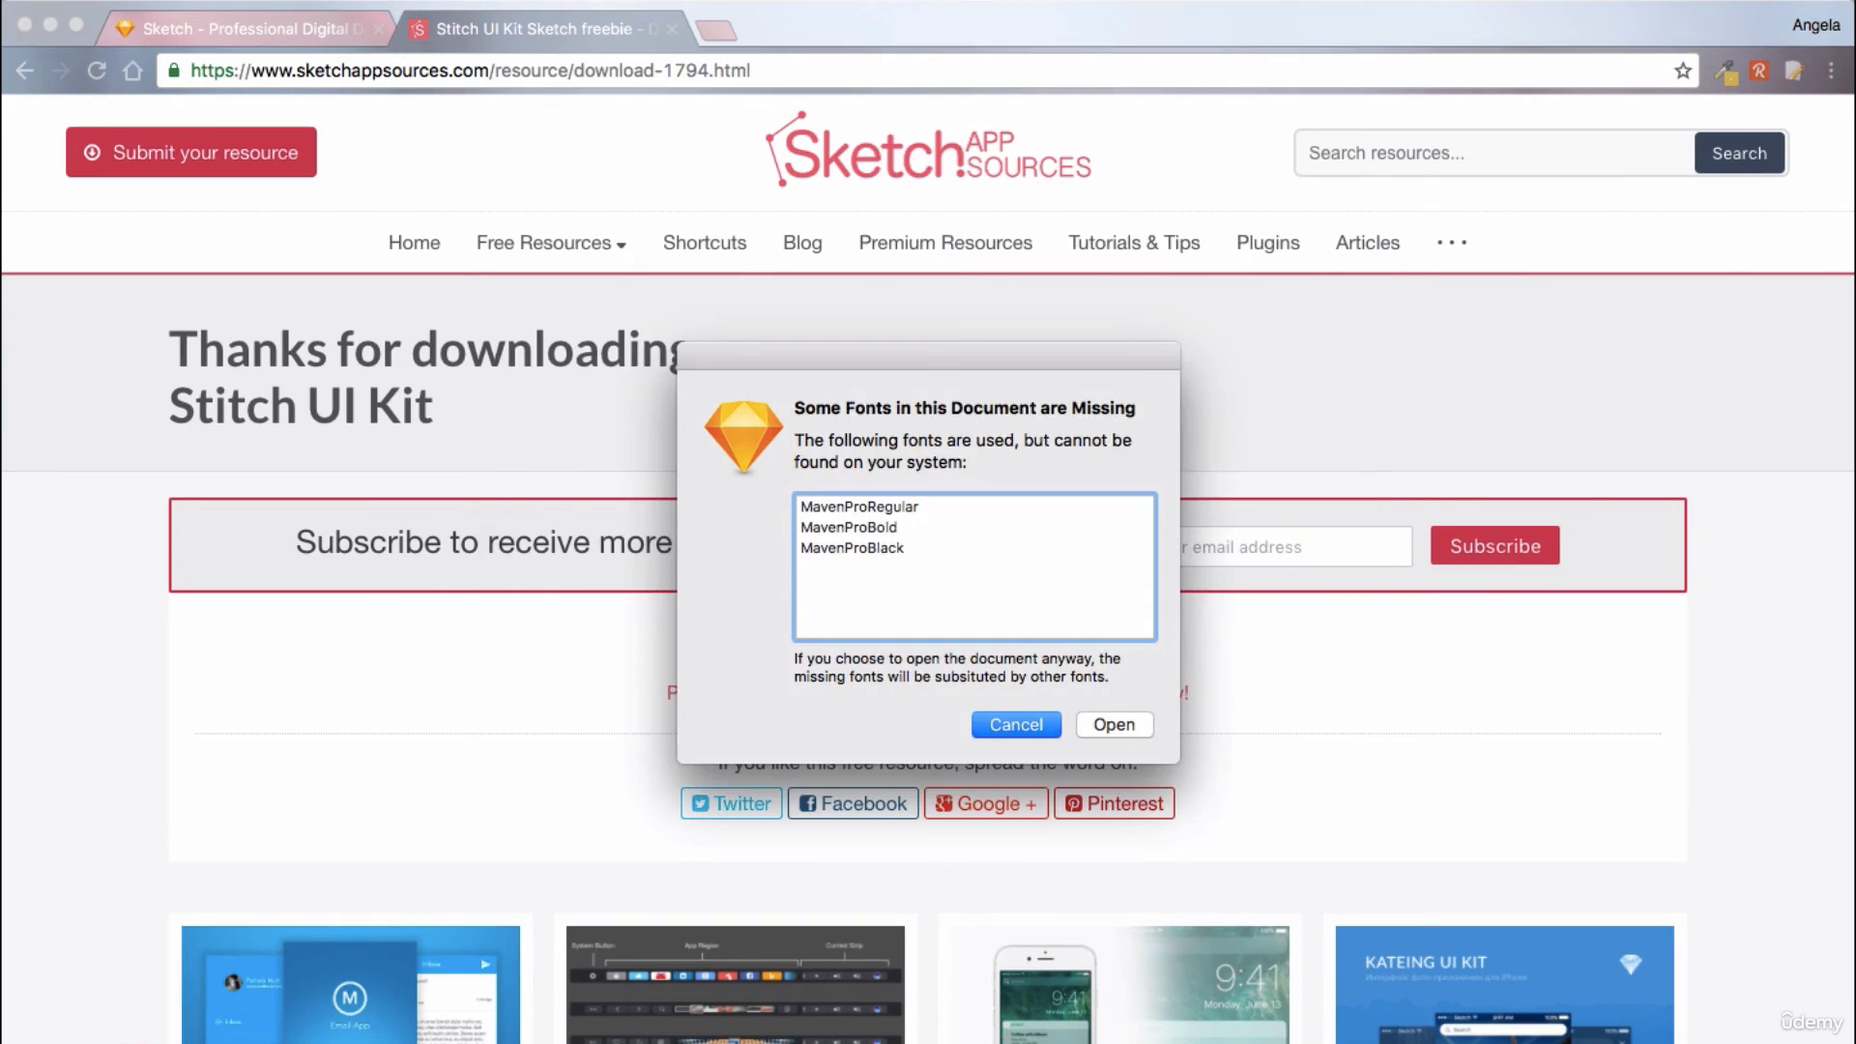
click(1113, 725)
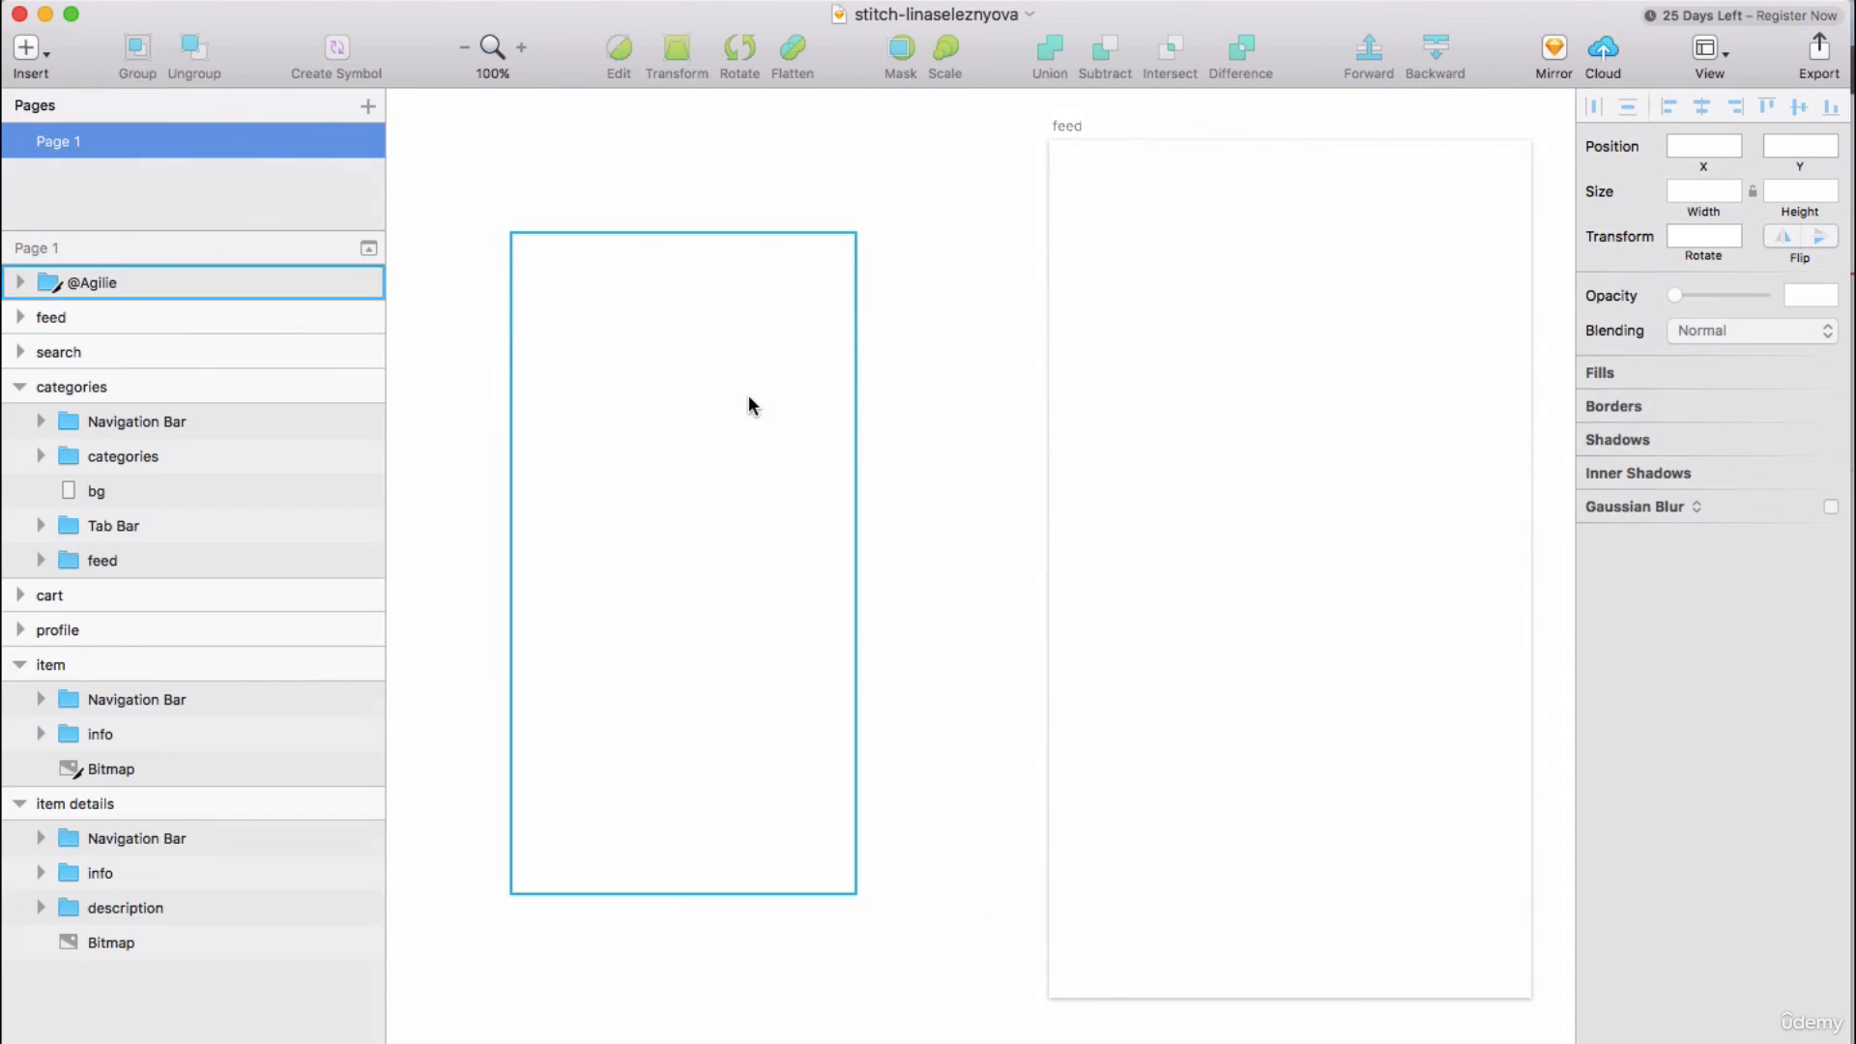
Examine the Stitch UI Kit's feed, search and categories artboards and the pillow item group in the feed.
scroll(1253, 413, right, 15)
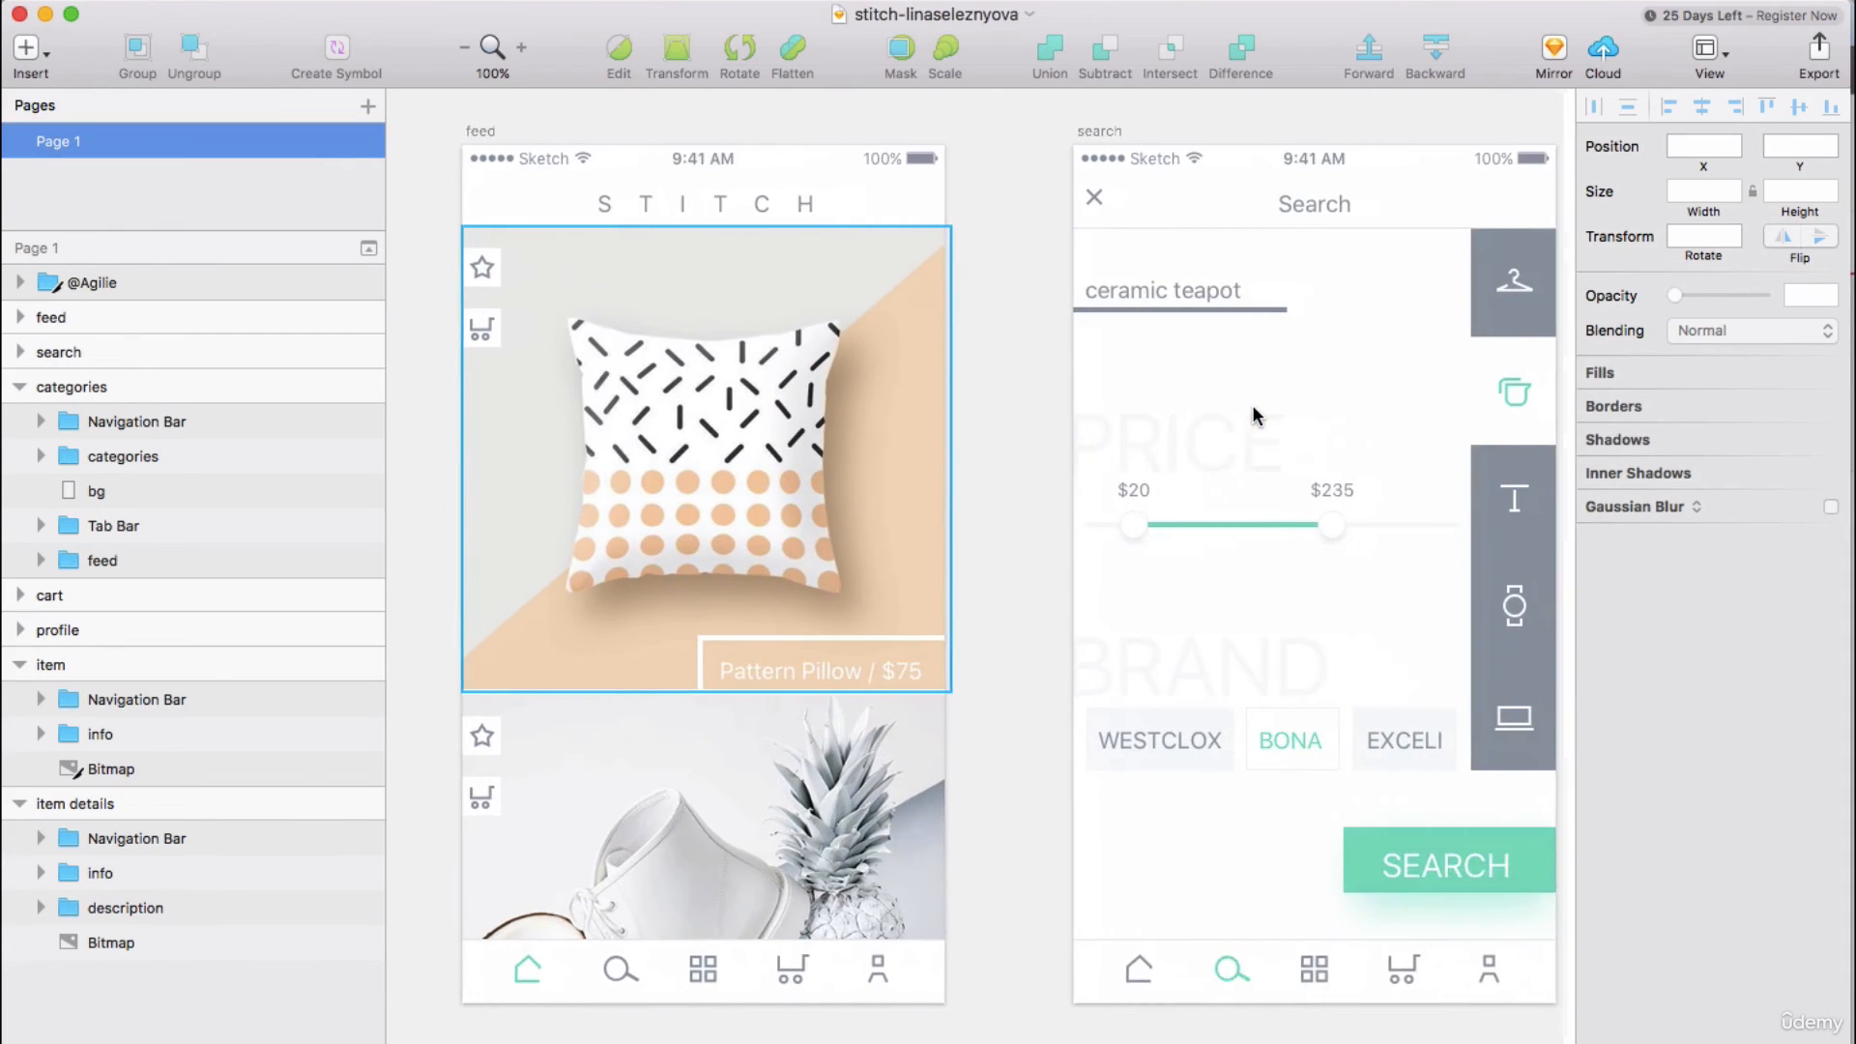
scroll(1254, 413, right, 10)
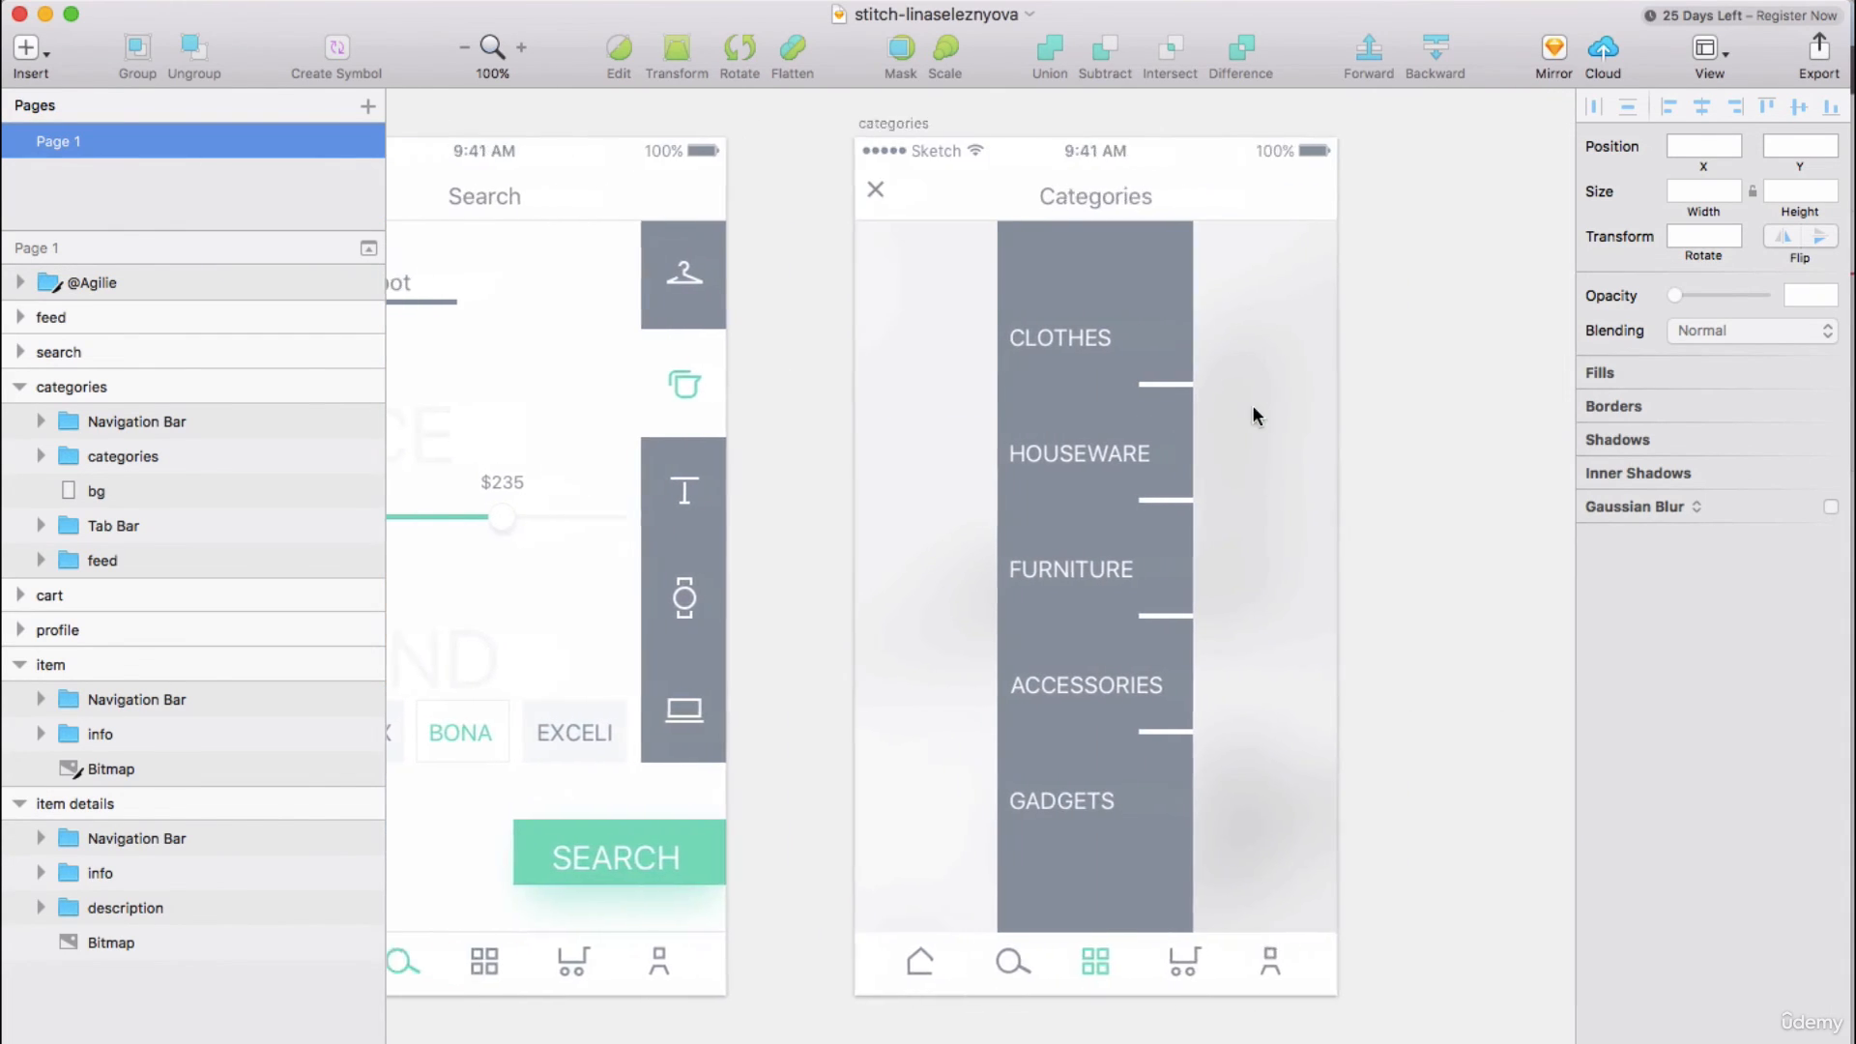
scroll(1254, 414, left, 10)
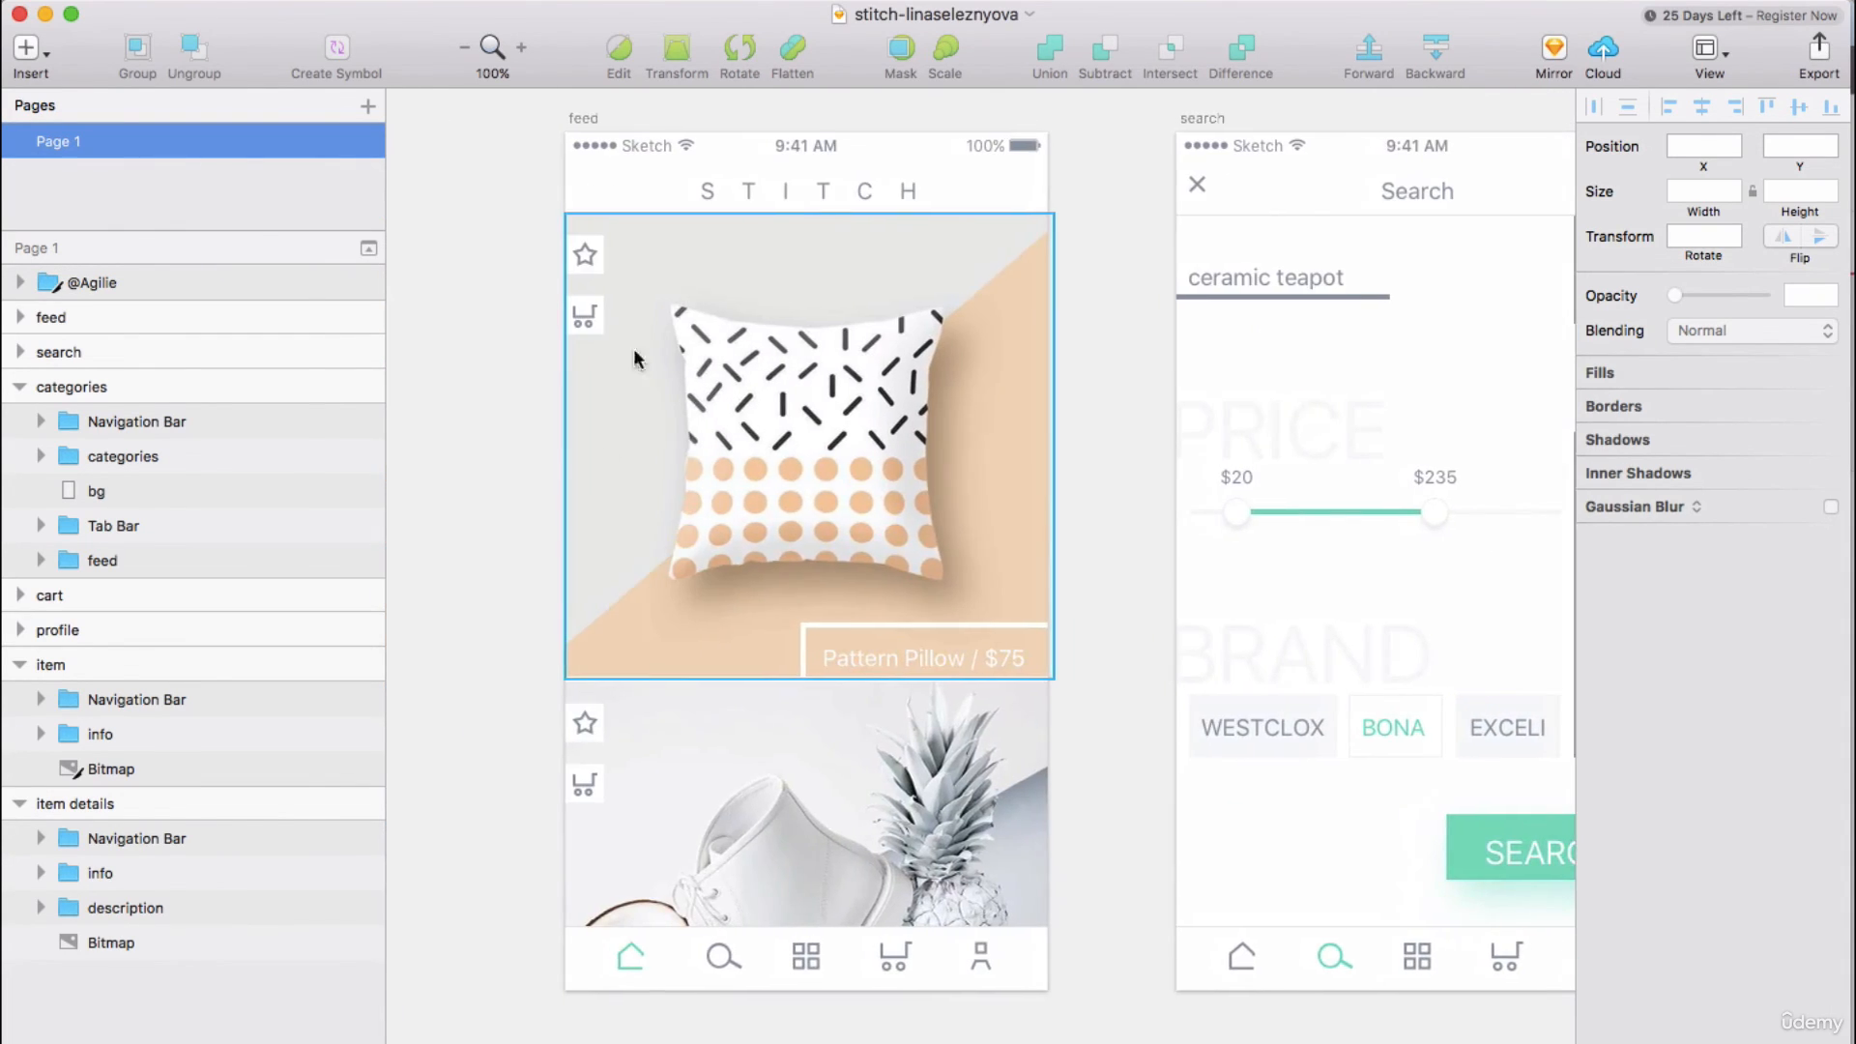
click(734, 489)
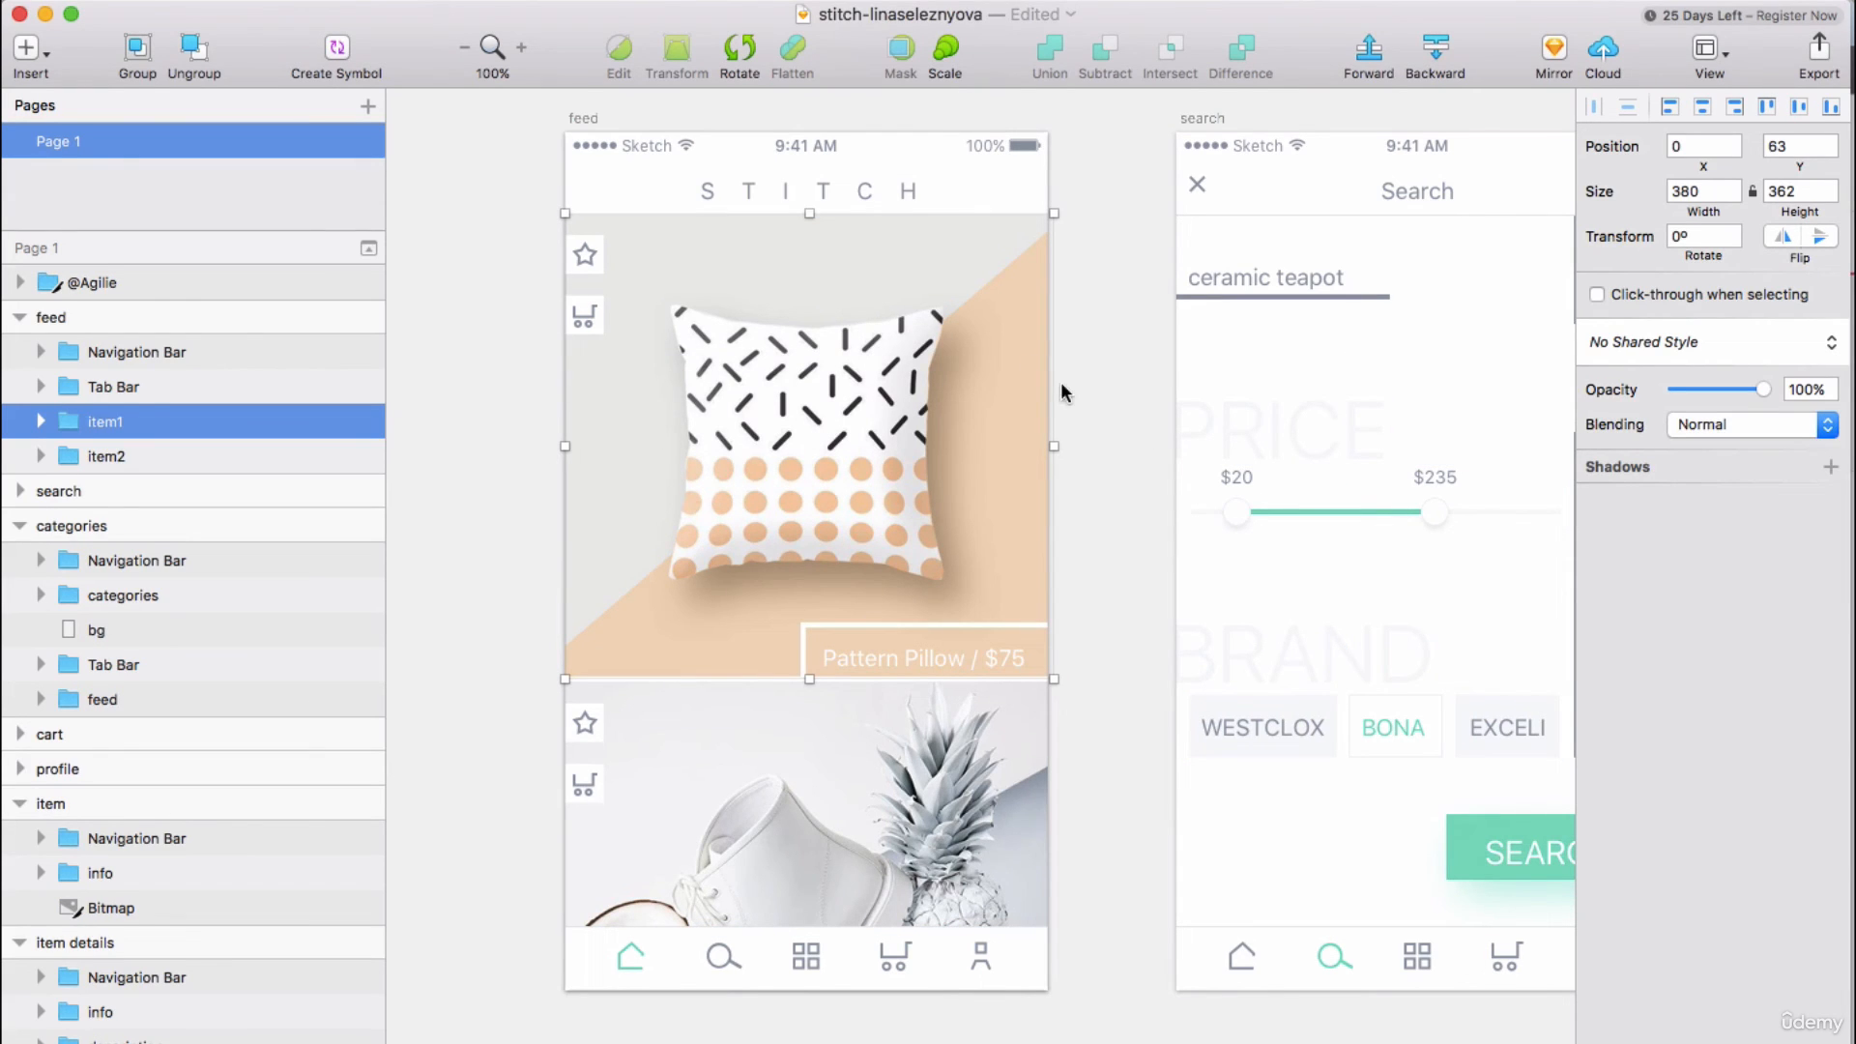
Copy the item1 group into the blank iPhone 7 Copy artboard of Untitled 5 and move its add to cart group down to about Y 213.
key(super+c)
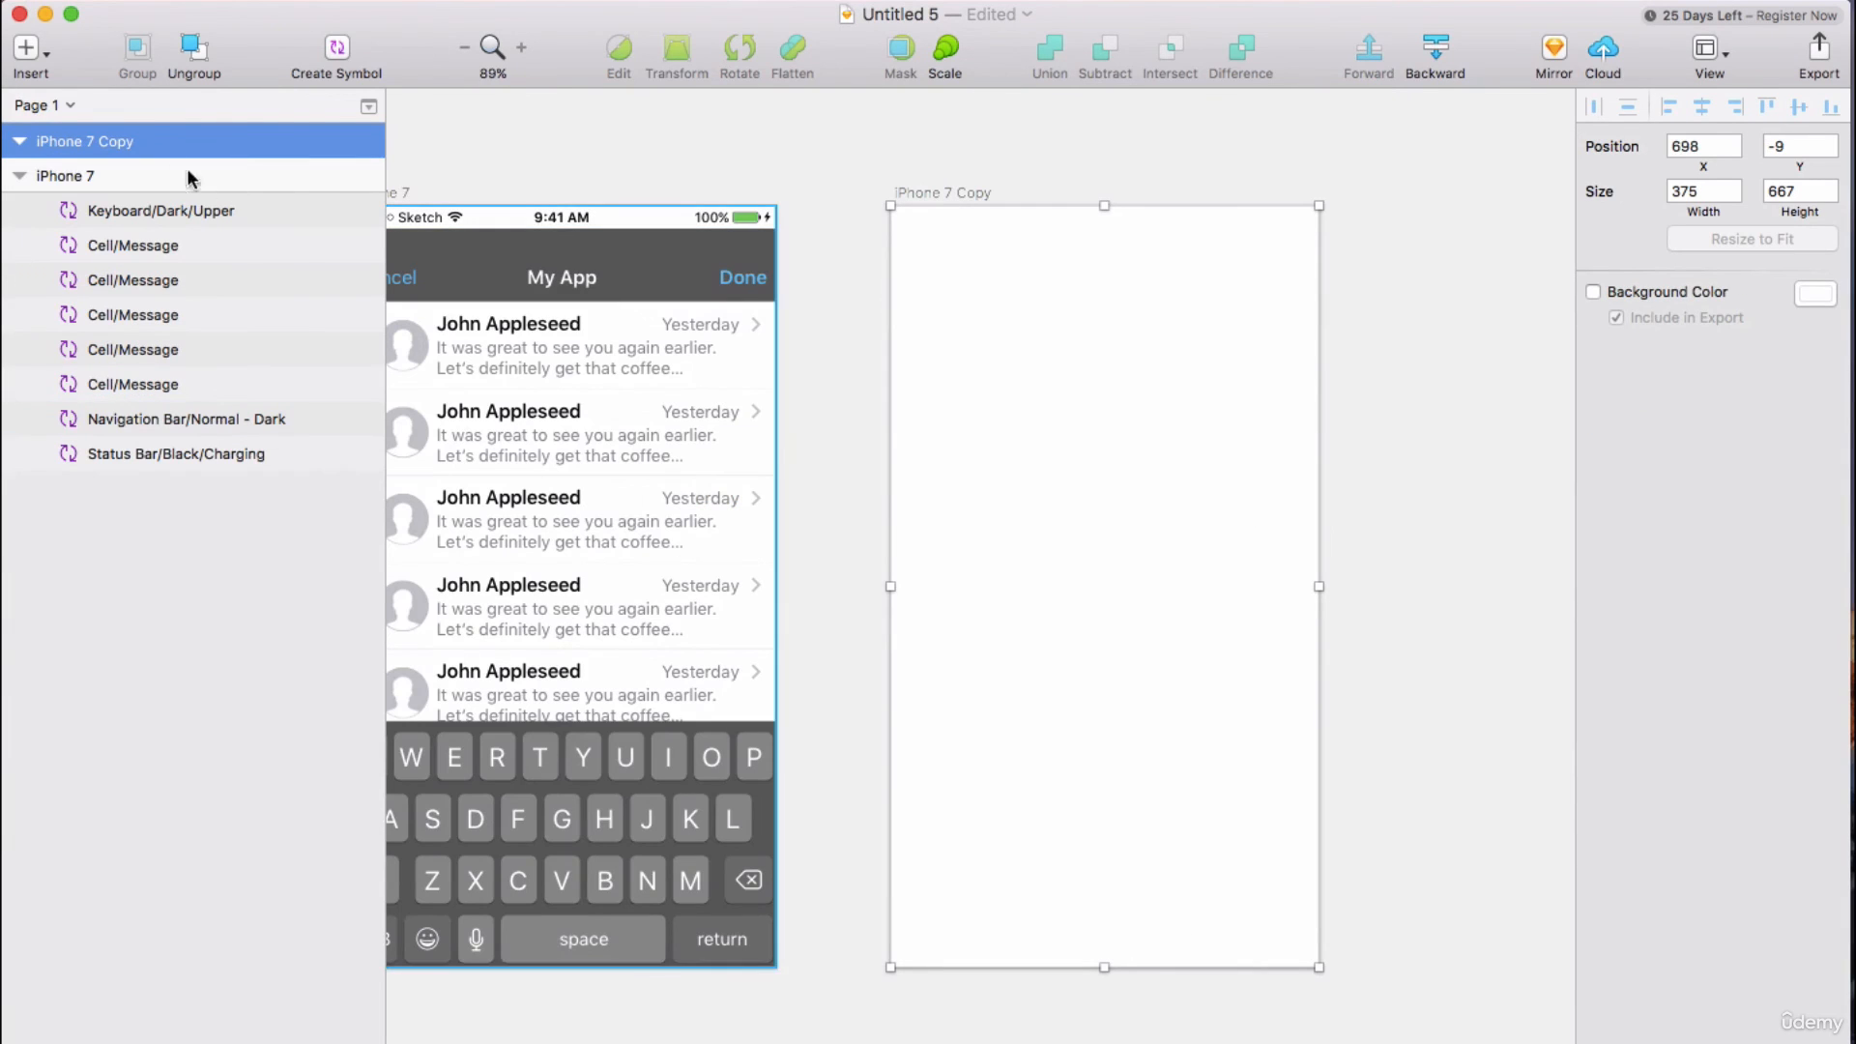
key(super+v)
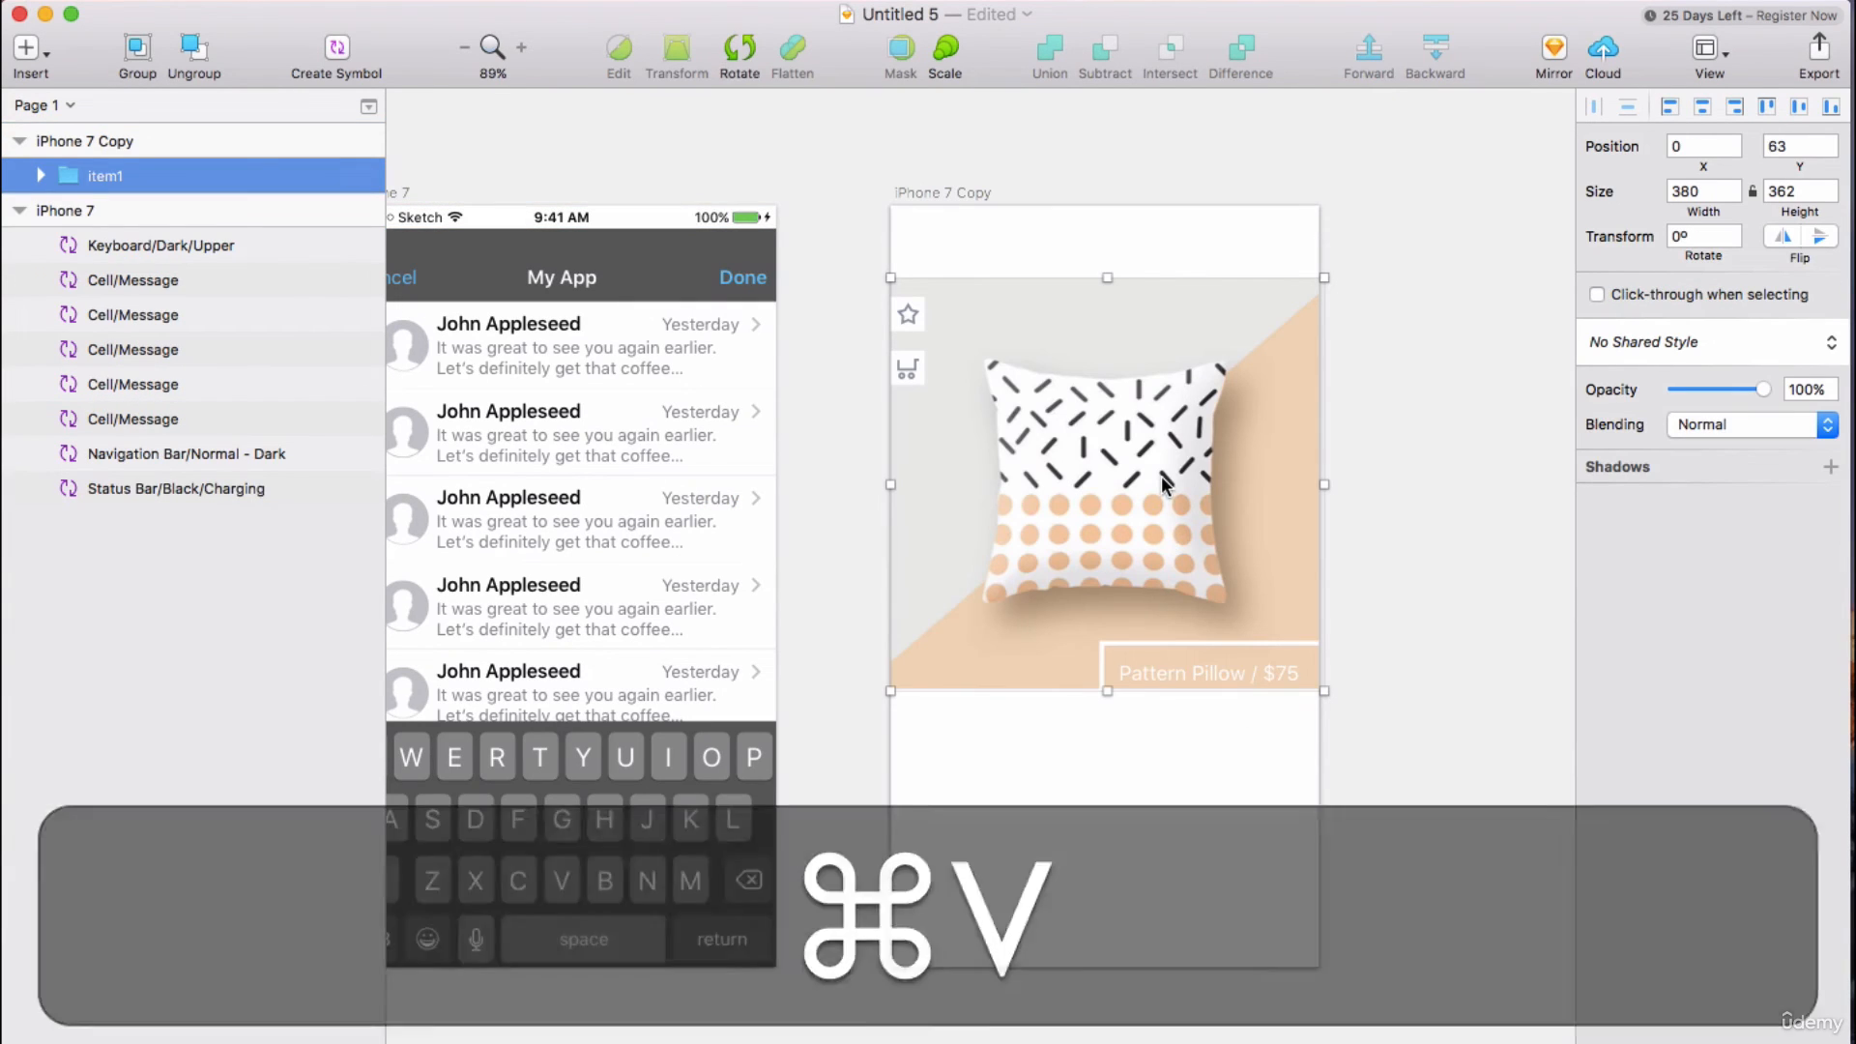
click(40, 176)
click(62, 210)
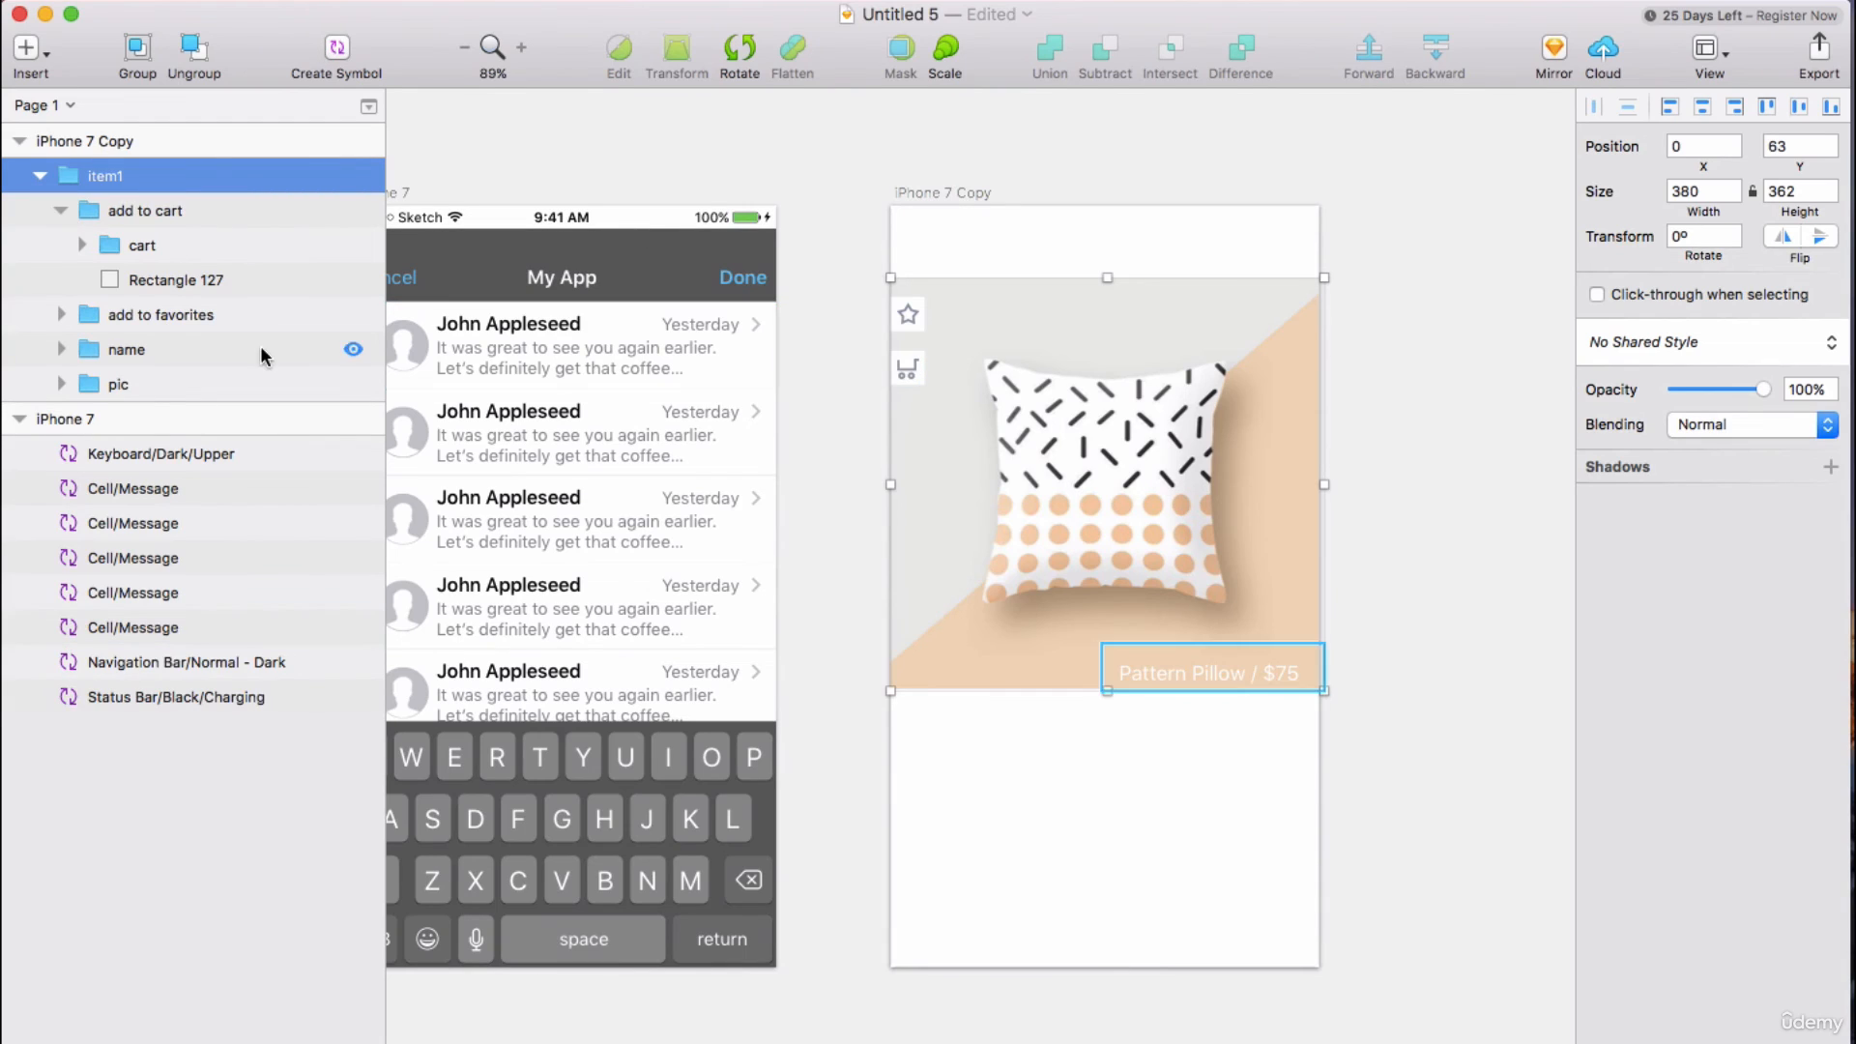
click(140, 214)
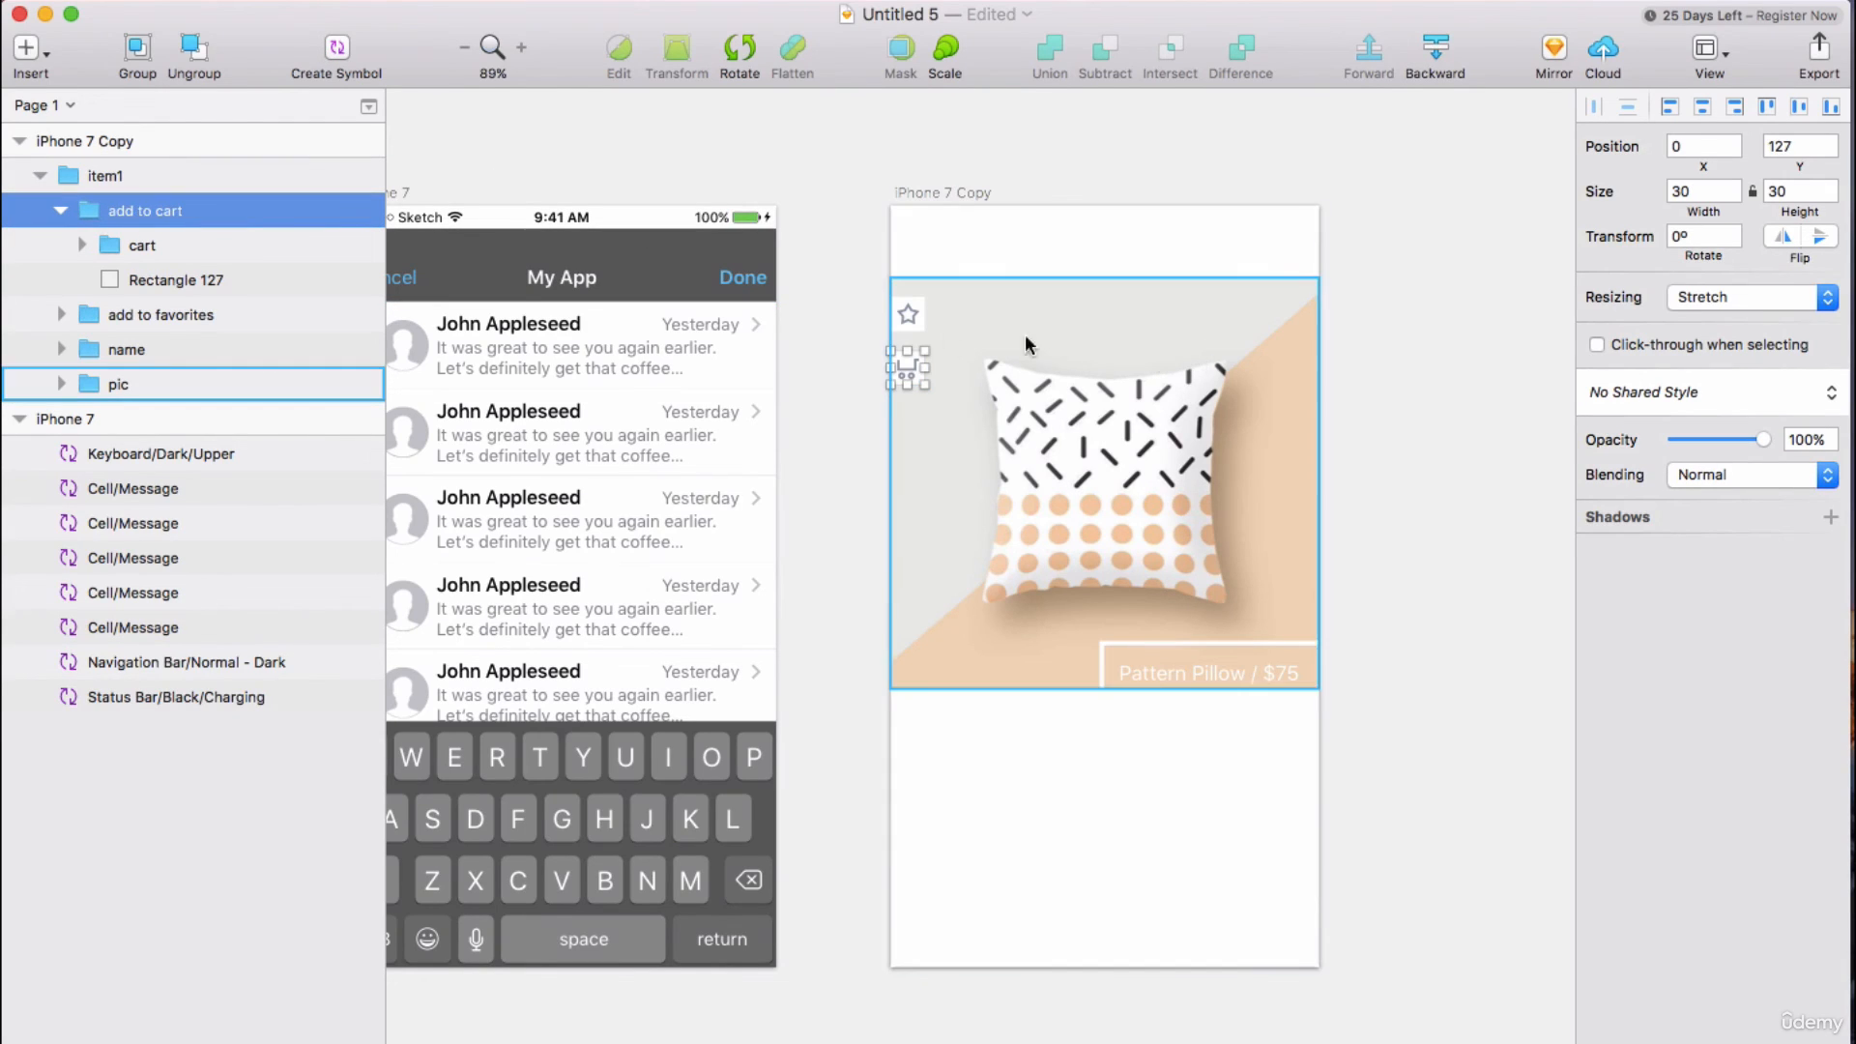
drag(904, 373, 906, 474)
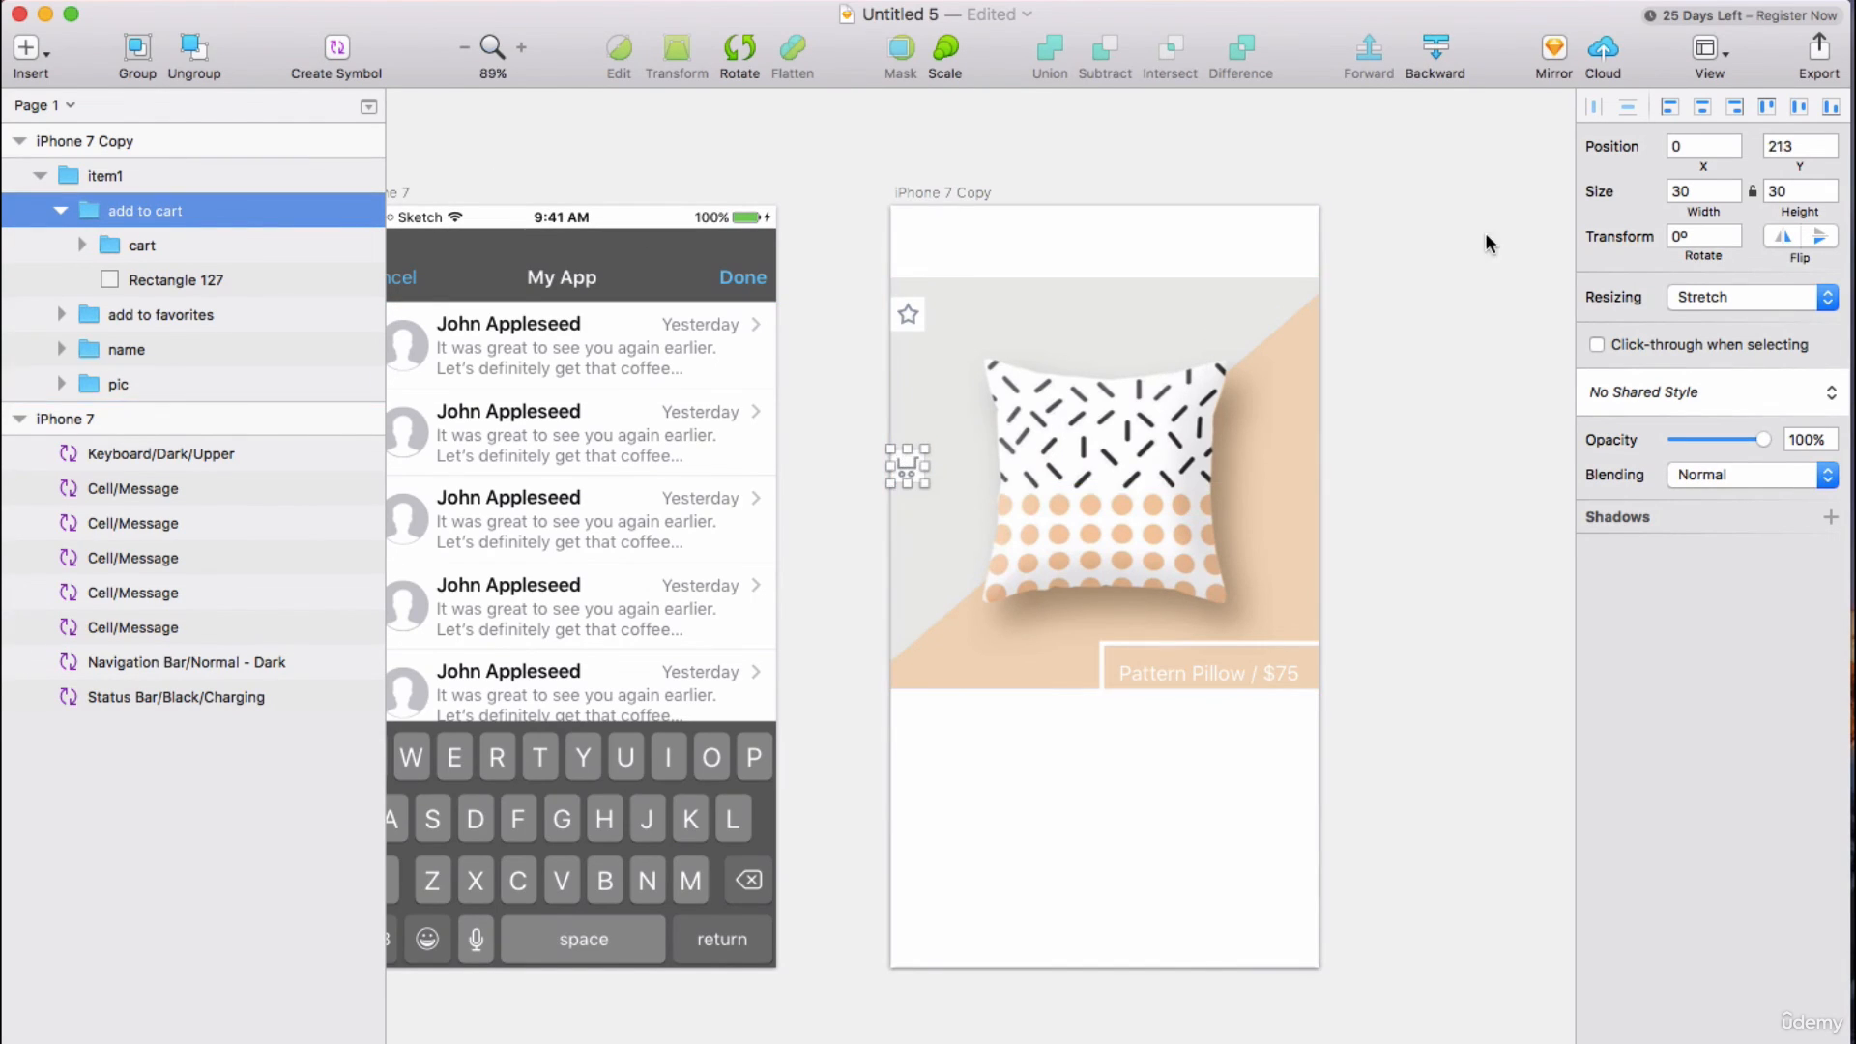
click(1491, 244)
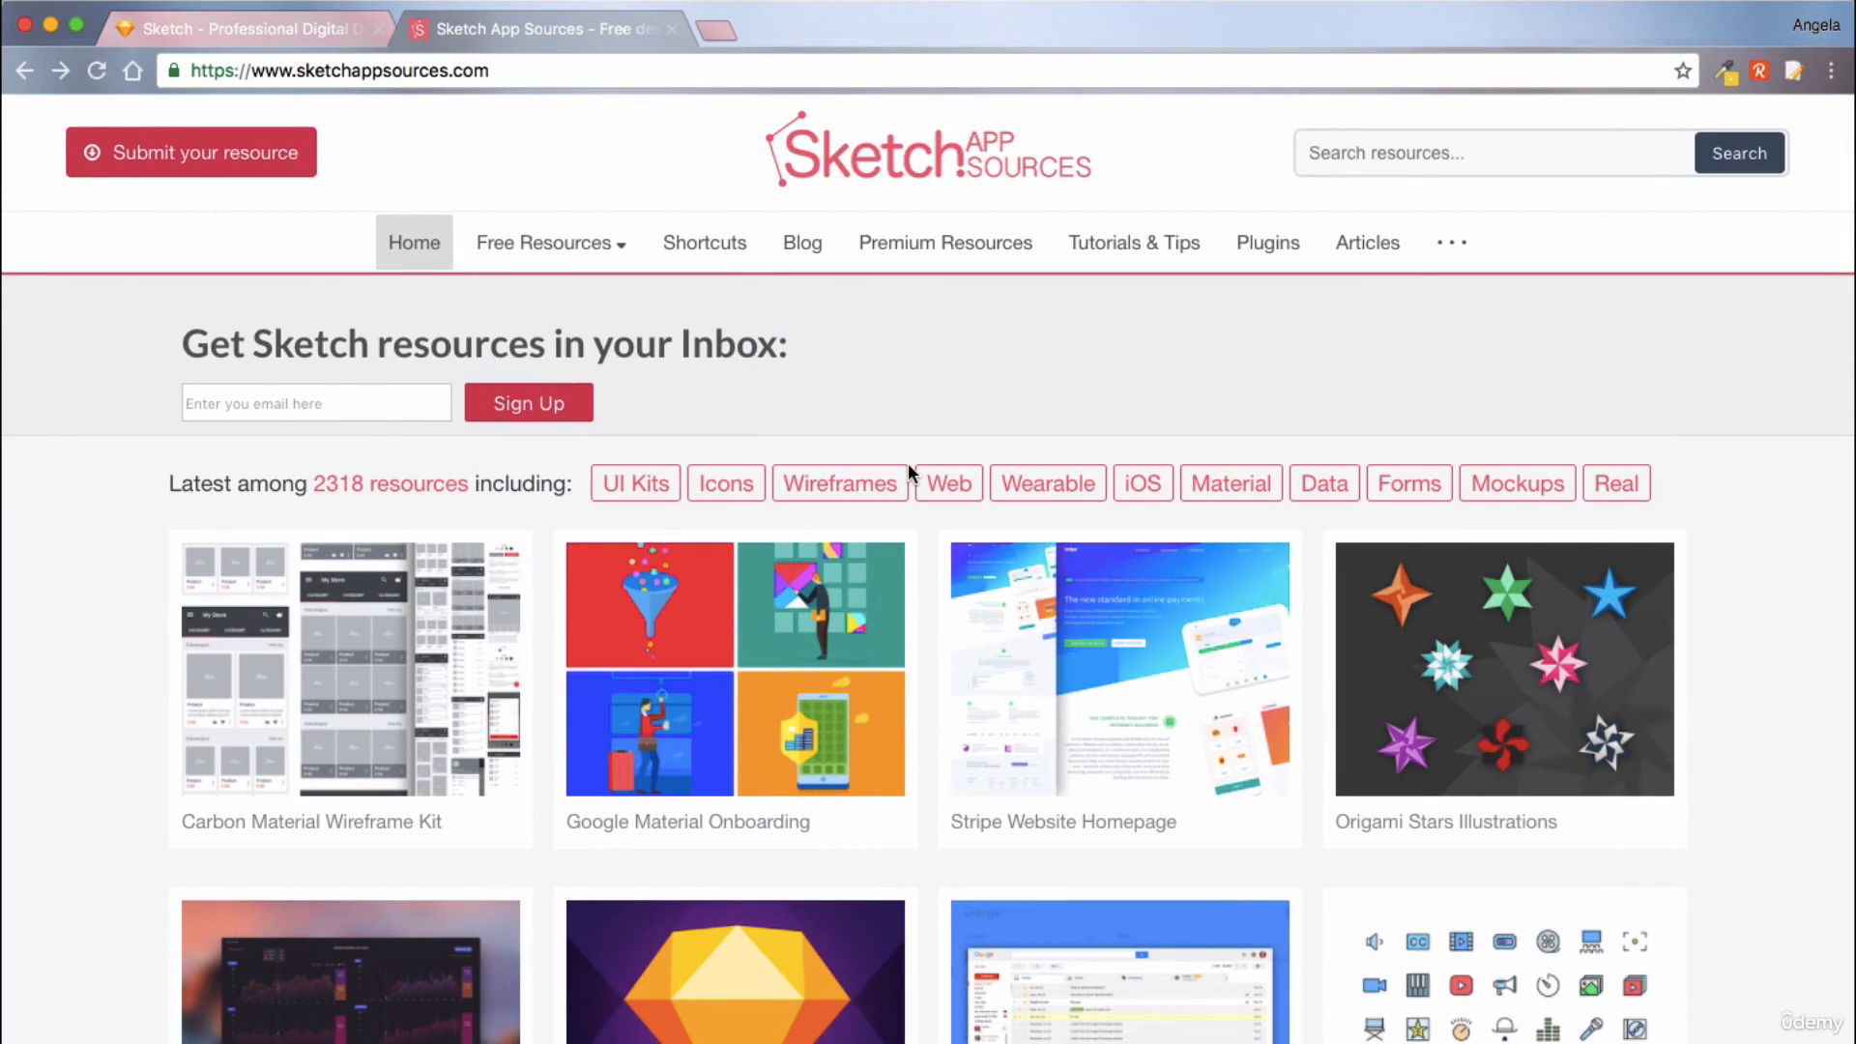
Switch to Chrome, browse the Sketch App Sources home page and examine the iOS10 Notification Template resource page.
scroll(908, 467, down, 1)
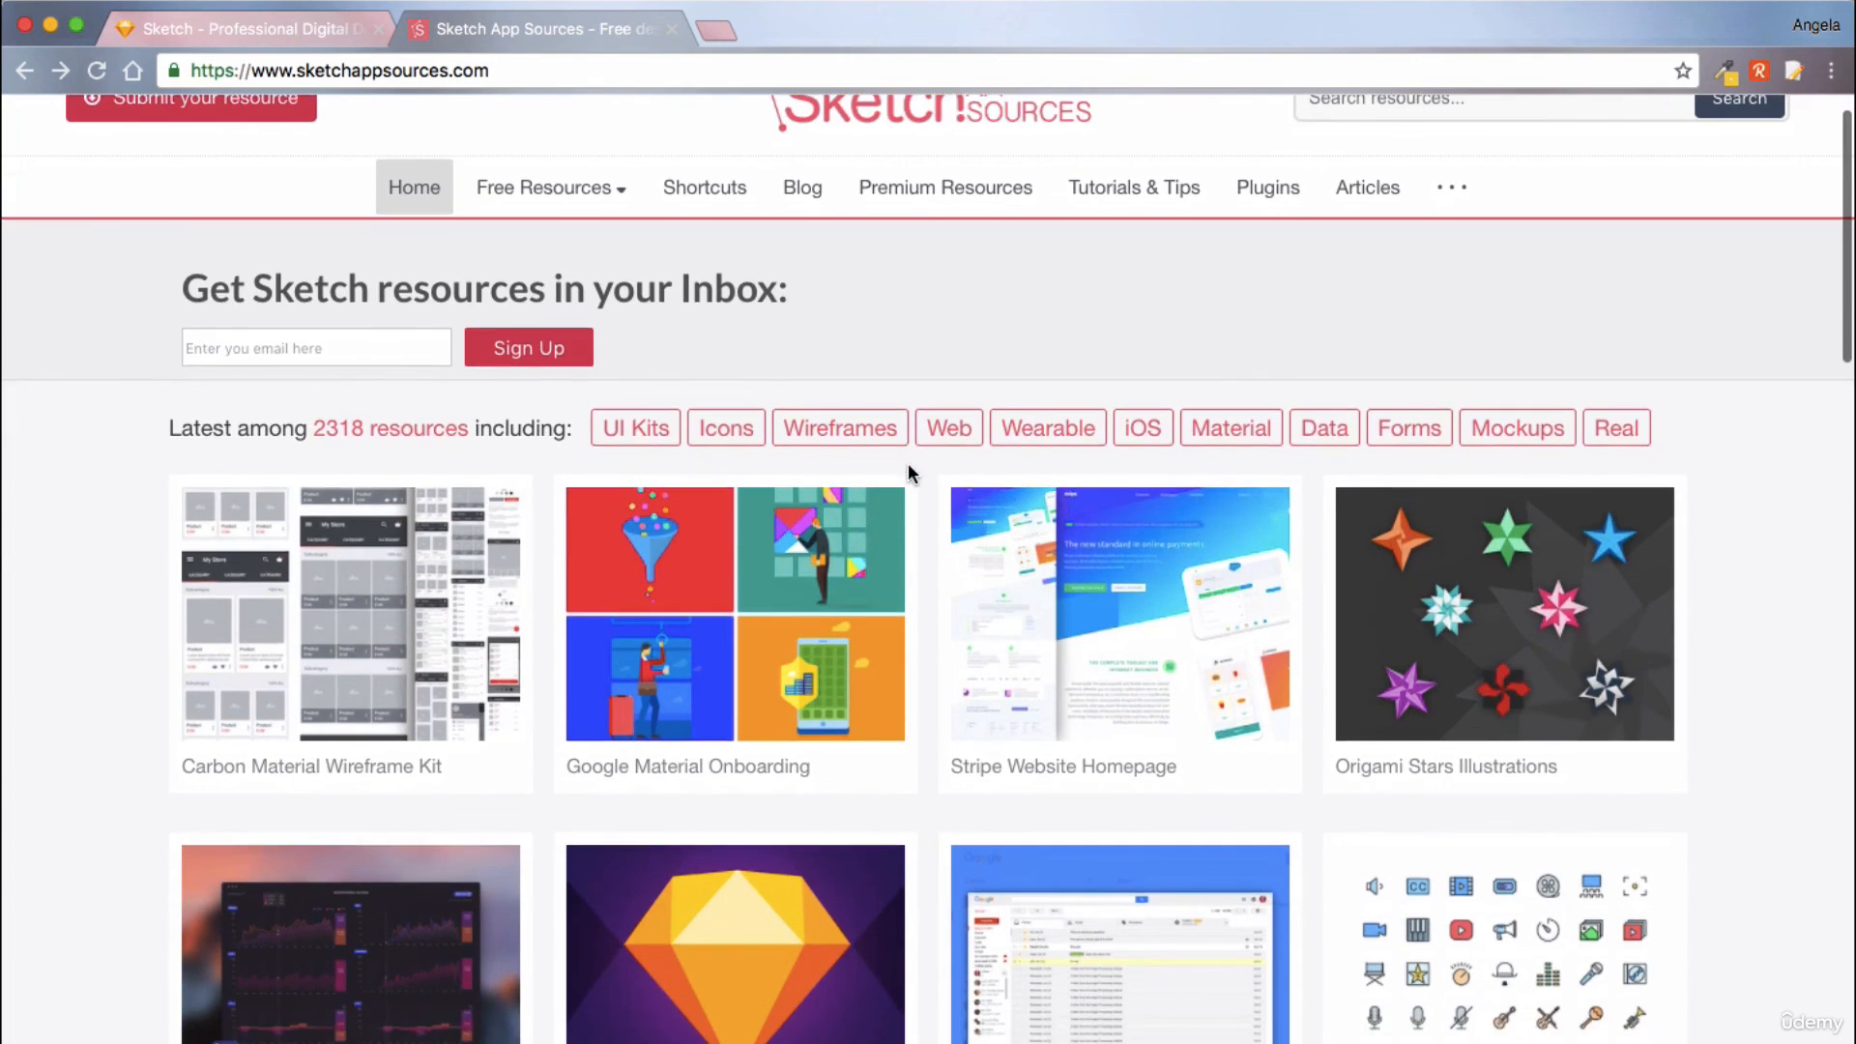
scroll(907, 467, up, 1)
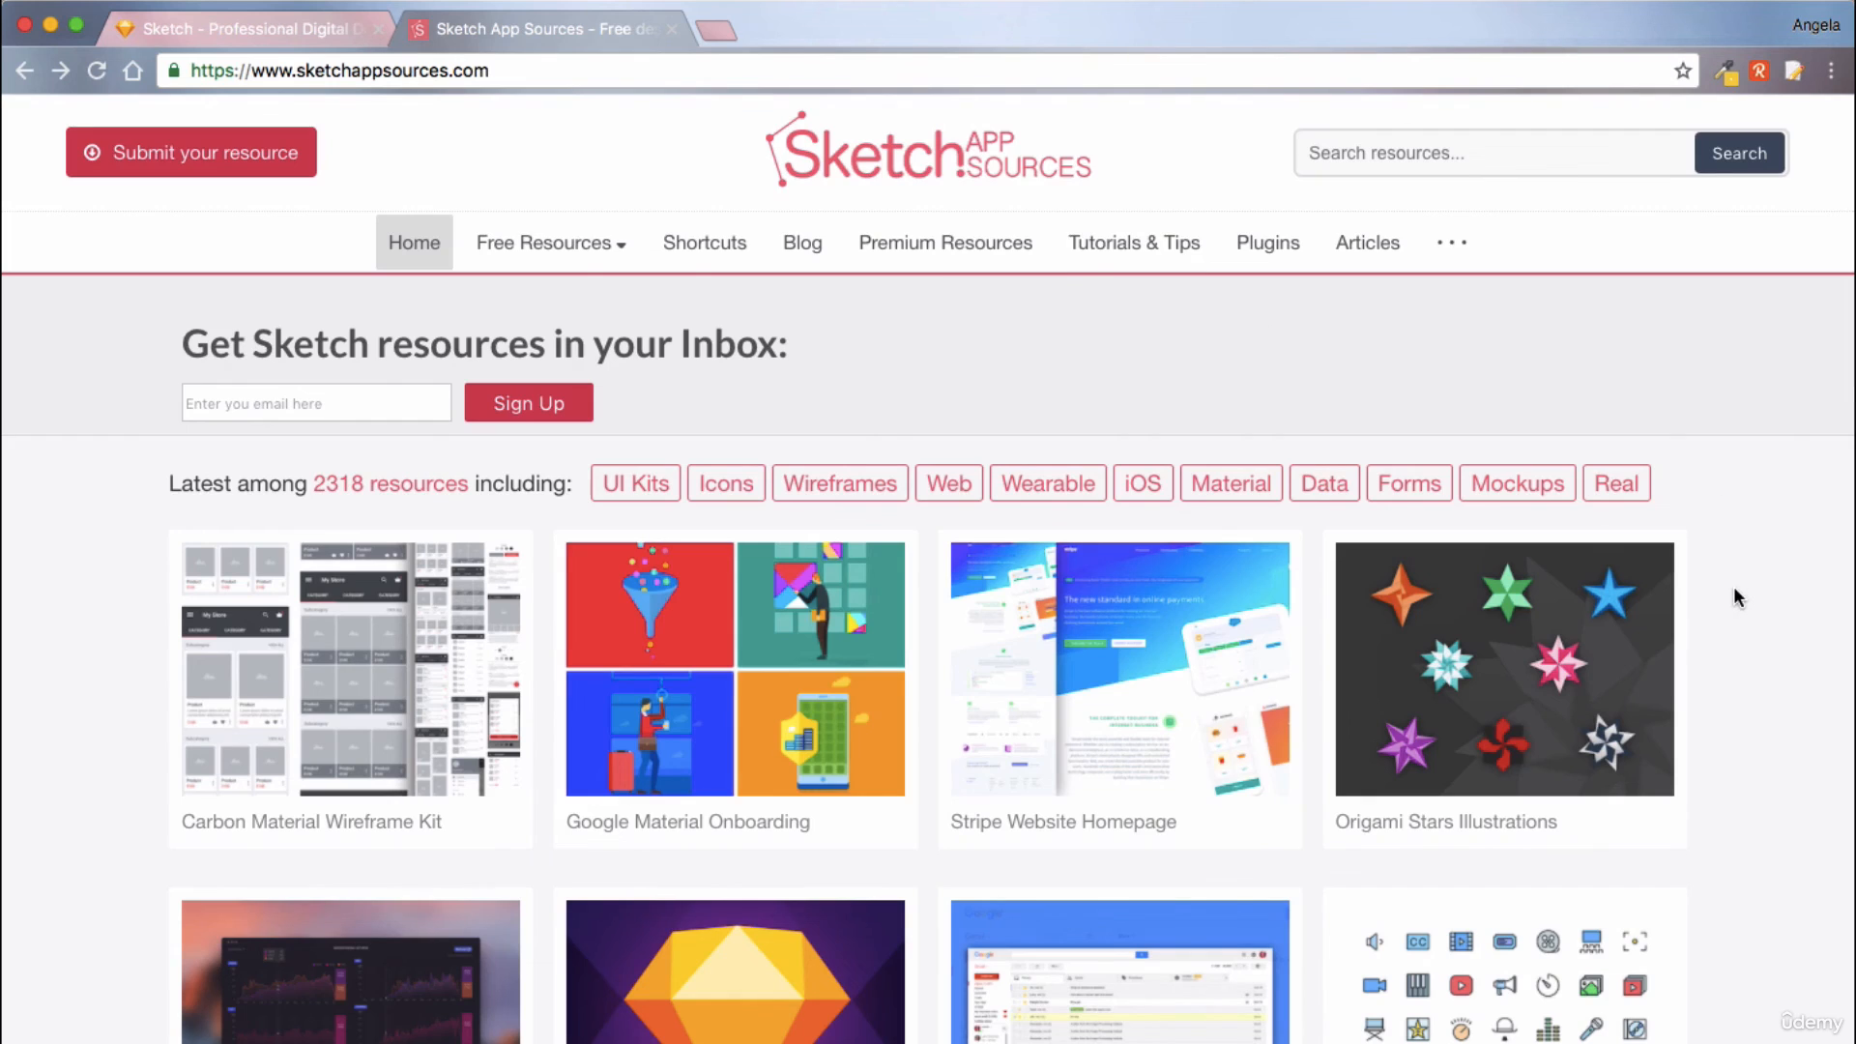
scroll(1735, 590, down, 9)
scroll(1732, 585, down, 7)
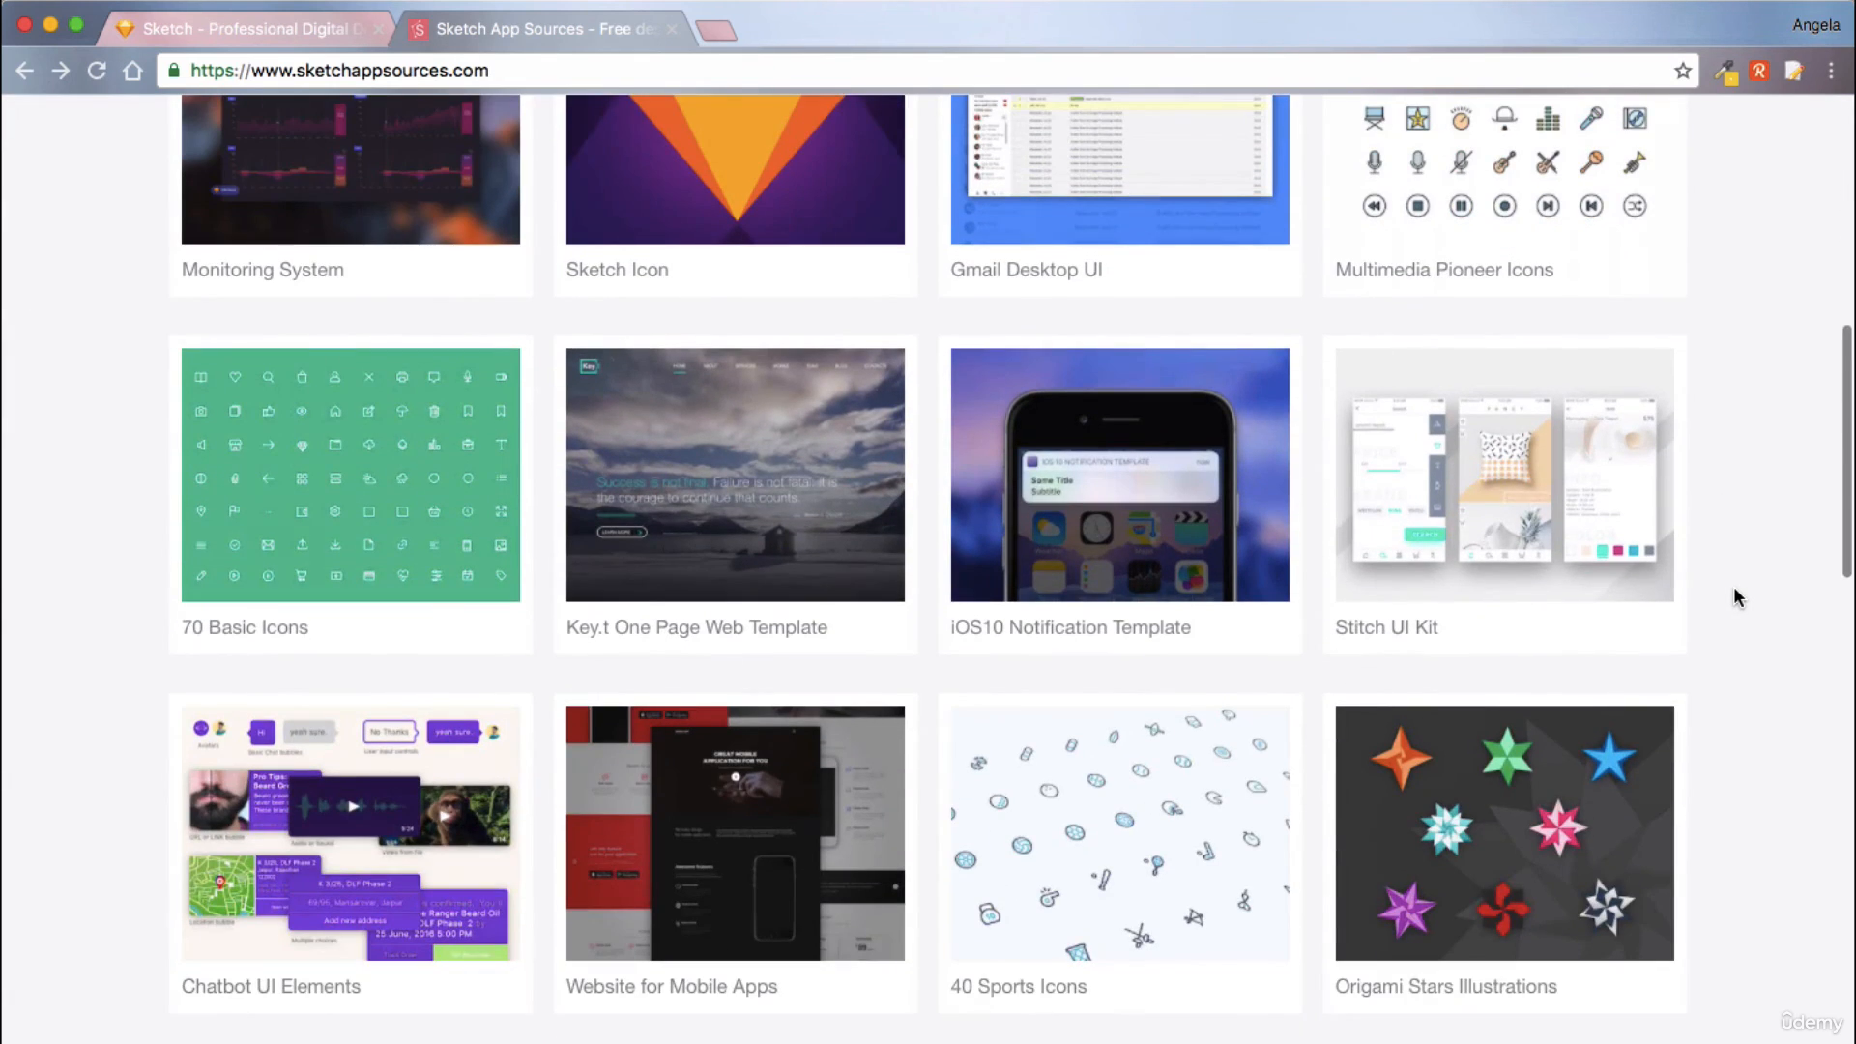
click(1126, 464)
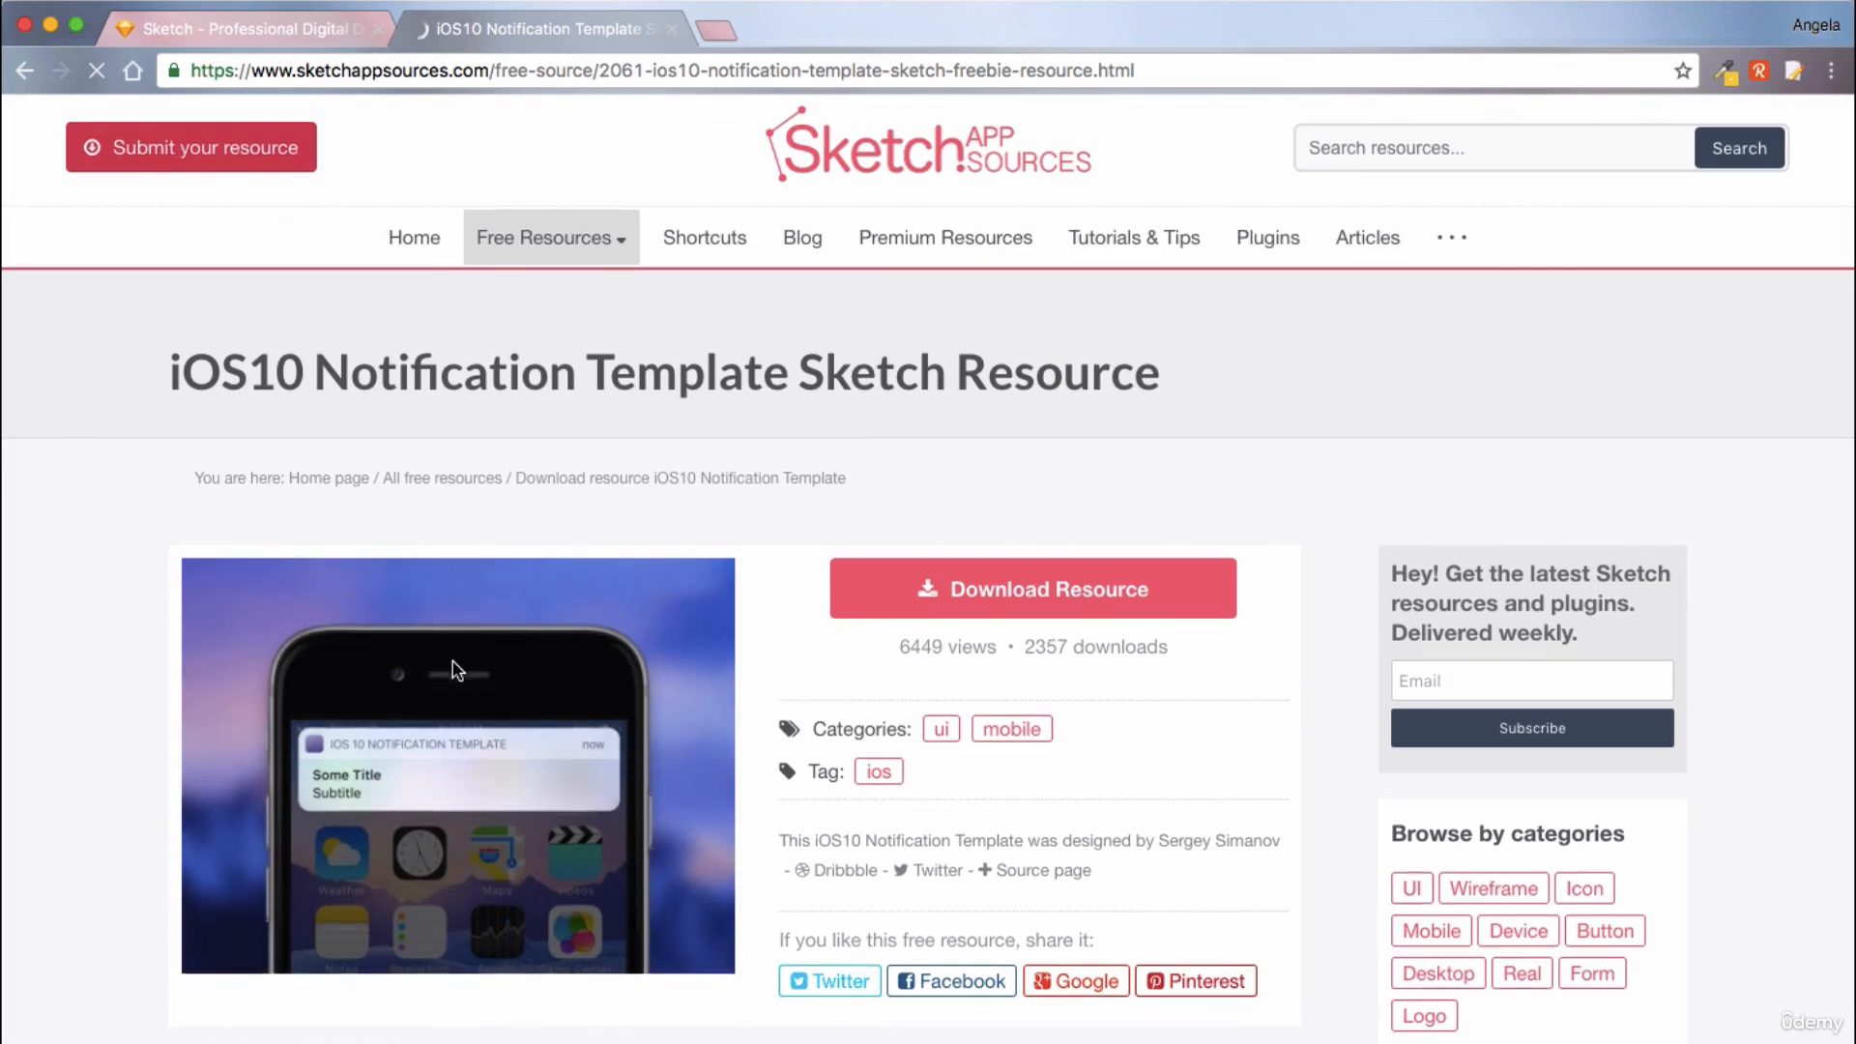
scroll(458, 669, down, 3)
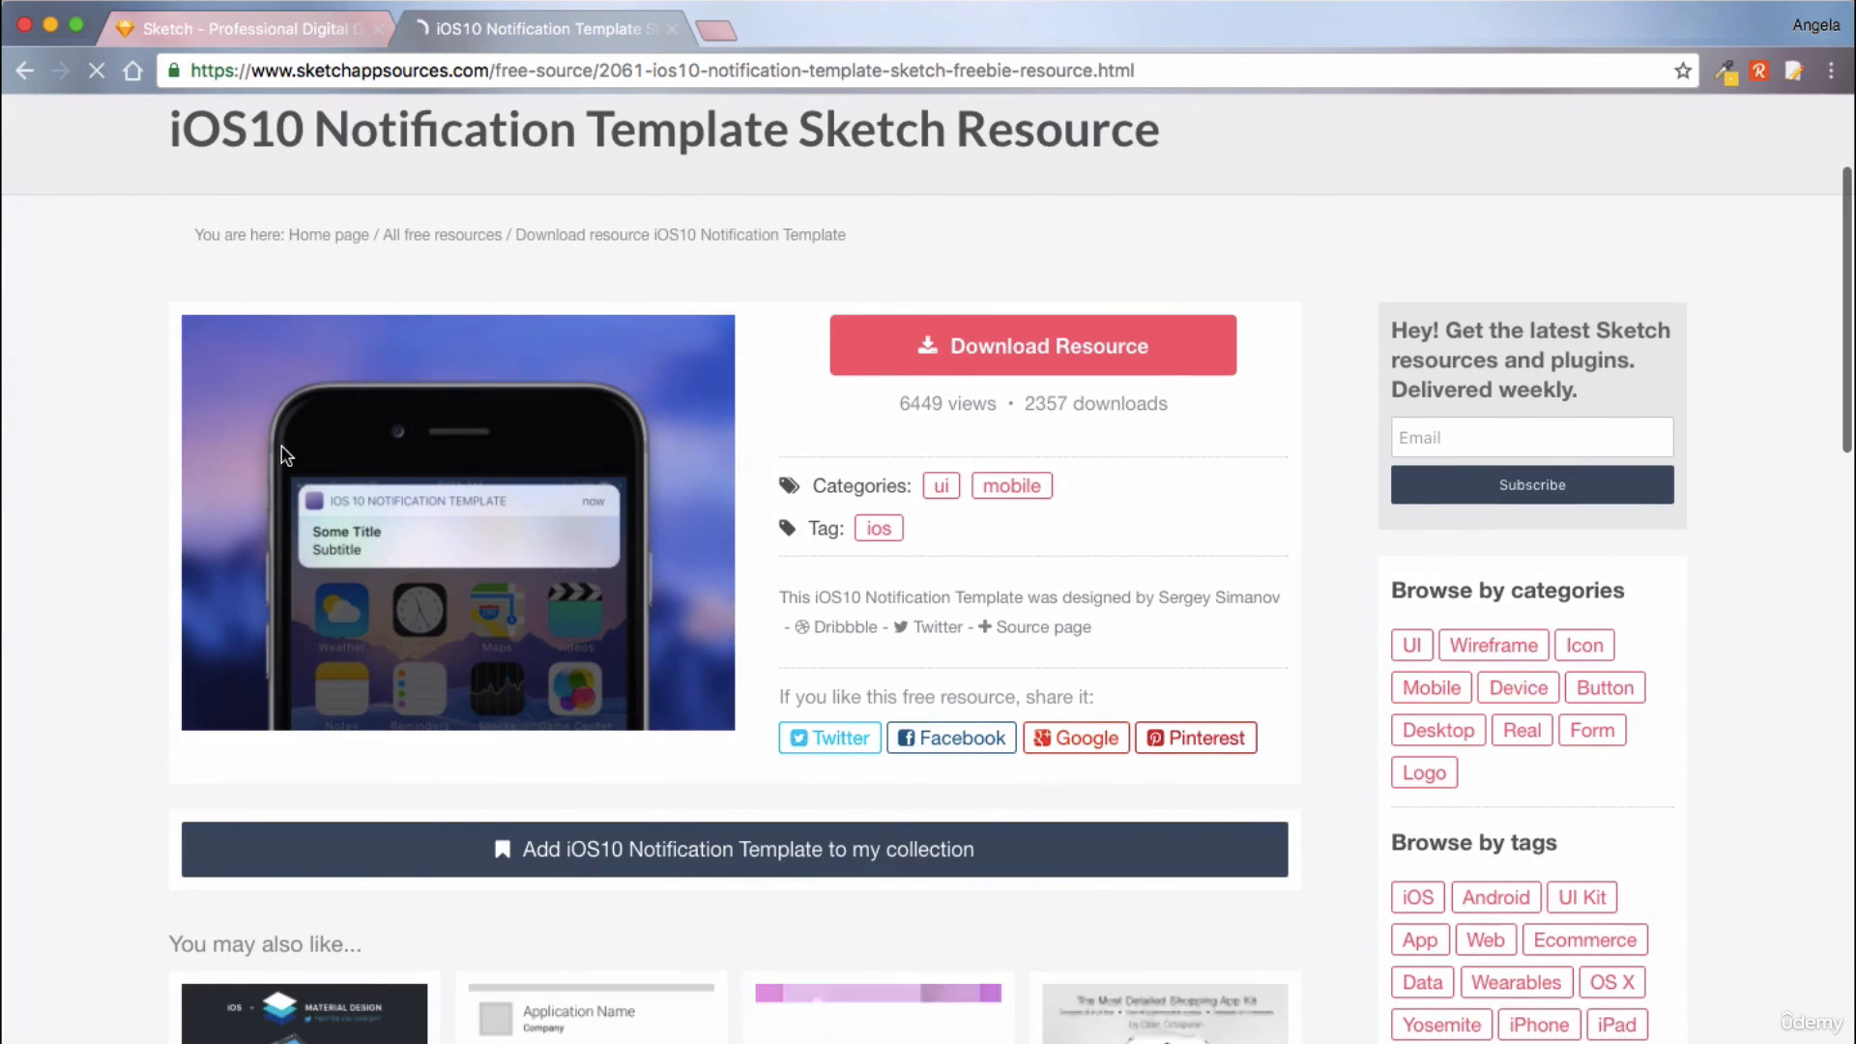